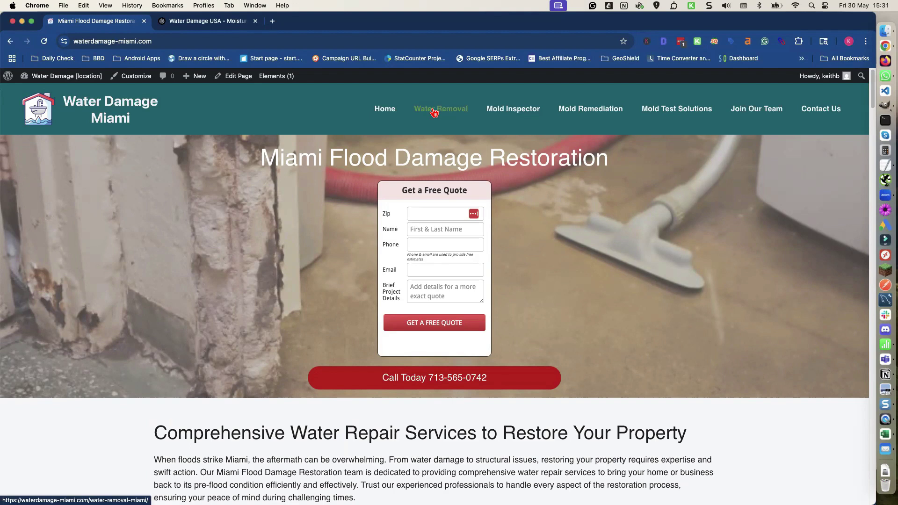
Open the Water Removal page of the Miami site and review its services, images, FAQs and map section
{"action": "left_click", "coordinate": [434, 112]}
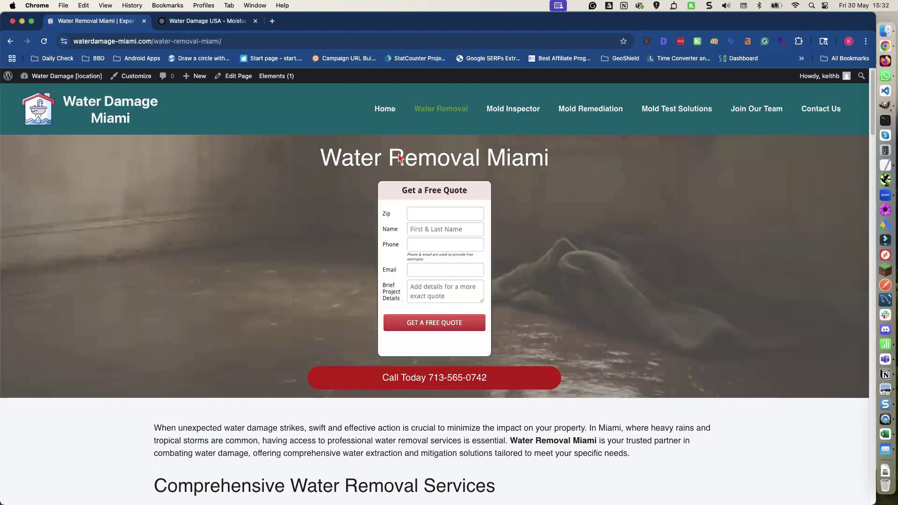
{"action": "scroll", "coordinate": [321, 200], "scroll_direction": "down", "scroll_amount": 5}
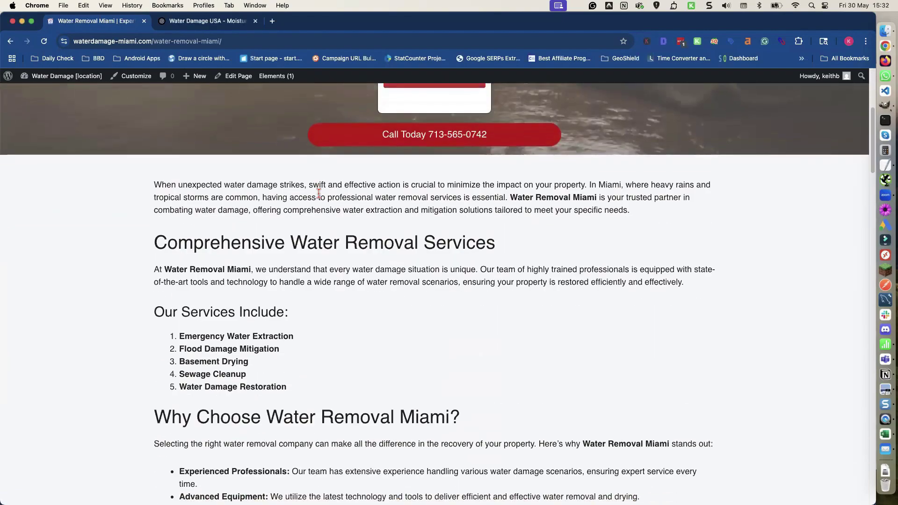
{"action": "scroll", "coordinate": [321, 198], "scroll_direction": "up", "scroll_amount": 3}
{"action": "scroll", "coordinate": [321, 198], "scroll_direction": "up", "scroll_amount": 2}
{"action": "scroll", "coordinate": [349, 194], "scroll_direction": "down", "scroll_amount": 8}
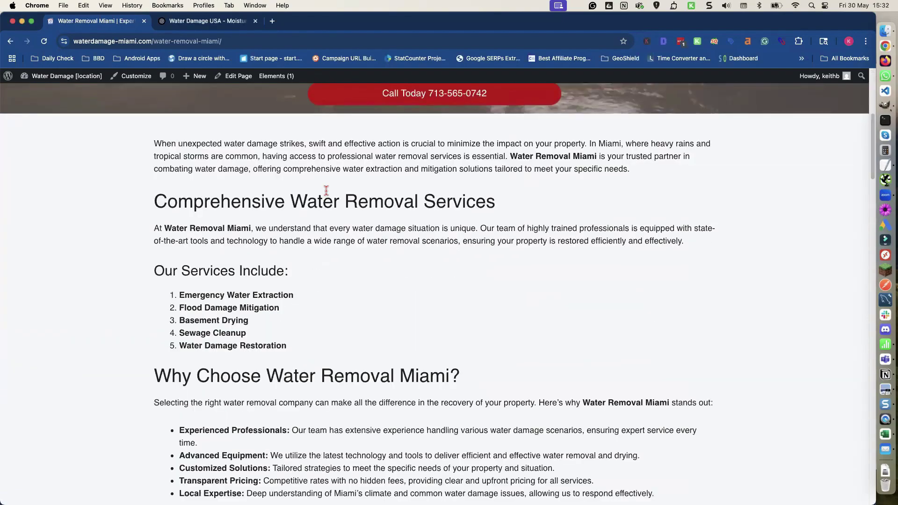
{"action": "scroll", "coordinate": [327, 195], "scroll_direction": "down", "scroll_amount": 10}
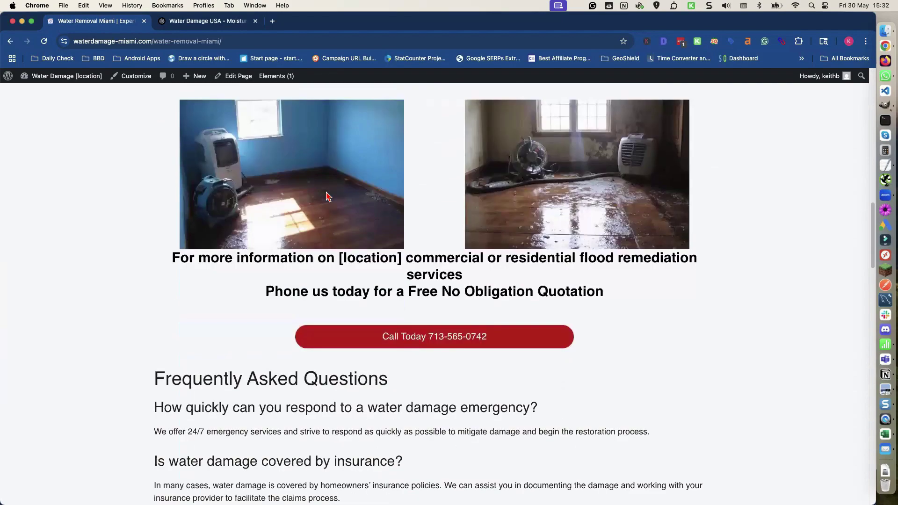
{"action": "scroll", "coordinate": [327, 196], "scroll_direction": "down", "scroll_amount": 8}
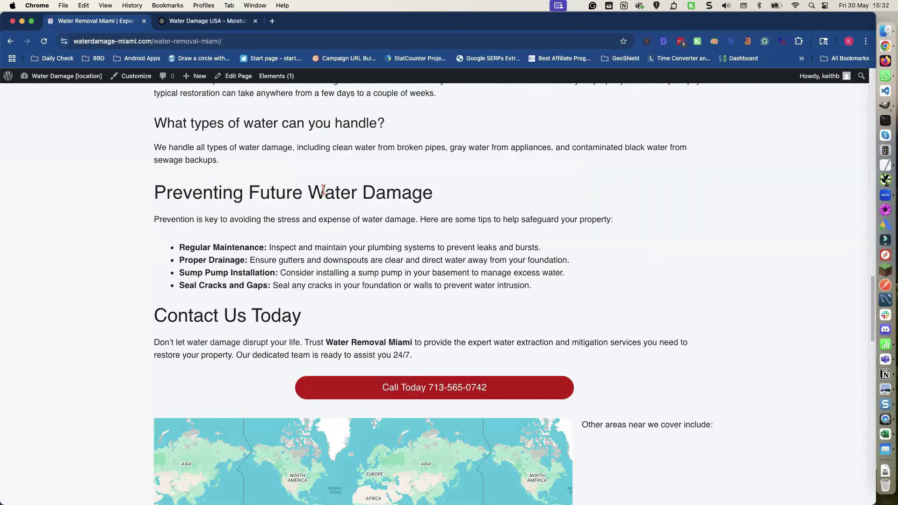
{"action": "scroll", "coordinate": [324, 190], "scroll_direction": "up", "scroll_amount": 7}
{"action": "scroll", "coordinate": [337, 190], "scroll_direction": "up", "scroll_amount": 17}
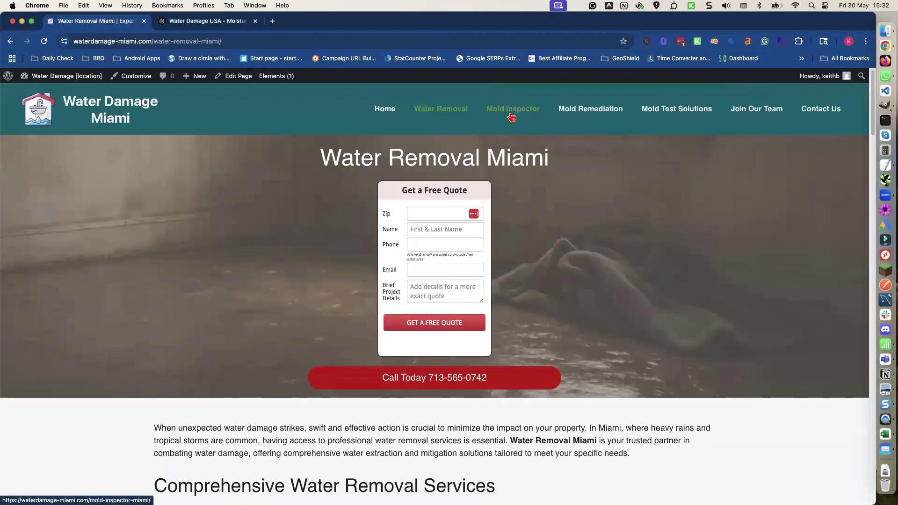
Open the Mold Inspector page and review its content, including the mold type table, FAQs, costs, guarantee and service area
{"action": "left_click", "coordinate": [512, 117]}
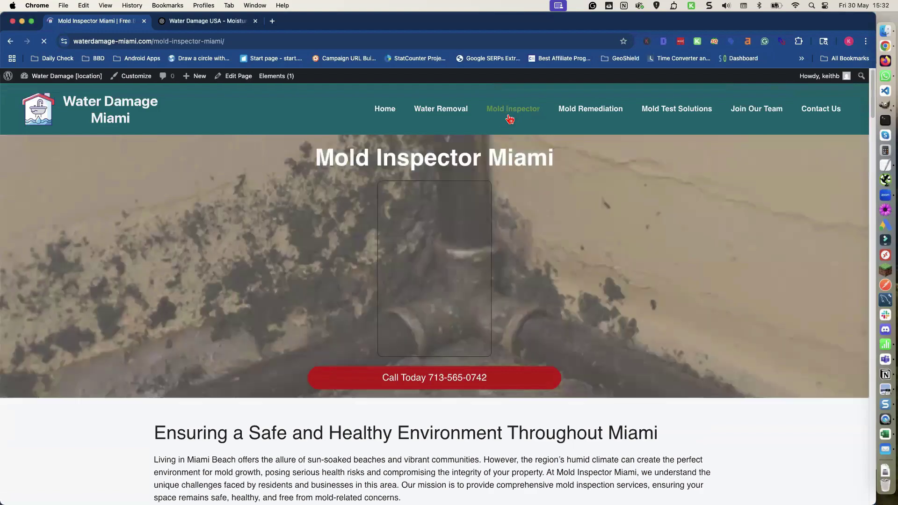
{"action": "scroll", "coordinate": [499, 192], "scroll_direction": "down", "scroll_amount": 15}
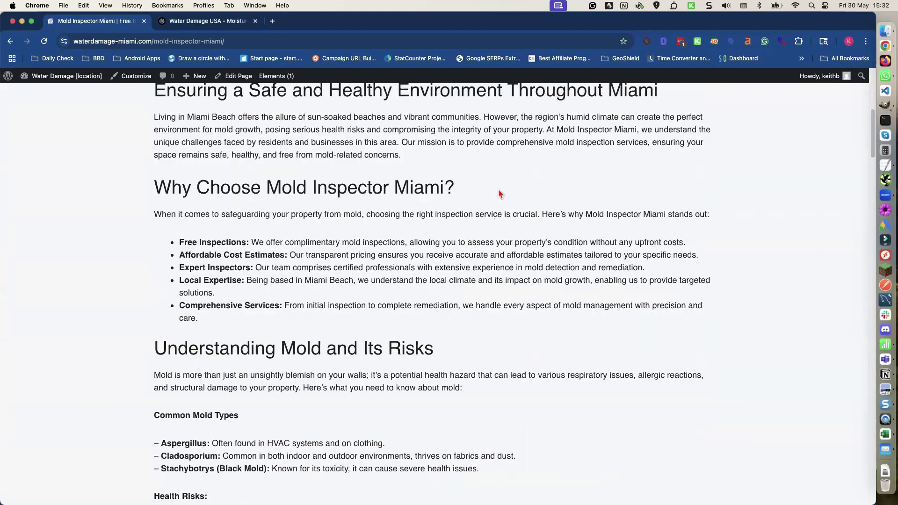
{"action": "scroll", "coordinate": [498, 188], "scroll_direction": "down", "scroll_amount": 16}
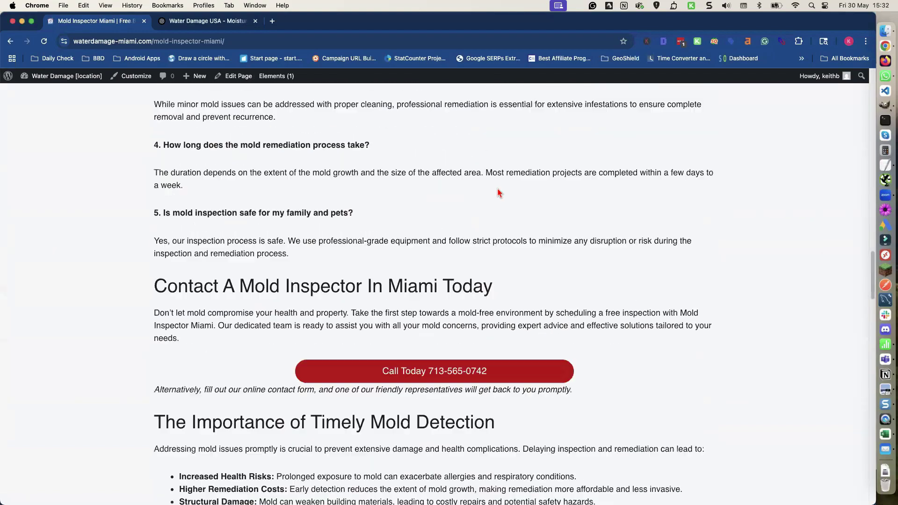
{"action": "scroll", "coordinate": [498, 187], "scroll_direction": "up", "scroll_amount": 11}
{"action": "scroll", "coordinate": [498, 187], "scroll_direction": "up", "scroll_amount": 6}
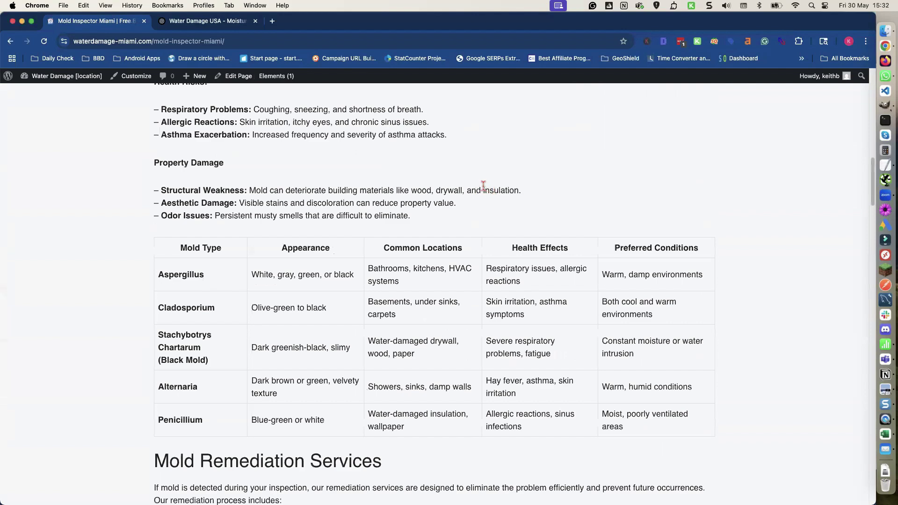
{"action": "scroll", "coordinate": [484, 189], "scroll_direction": "down", "scroll_amount": 3}
{"action": "scroll", "coordinate": [482, 191], "scroll_direction": "down", "scroll_amount": 15}
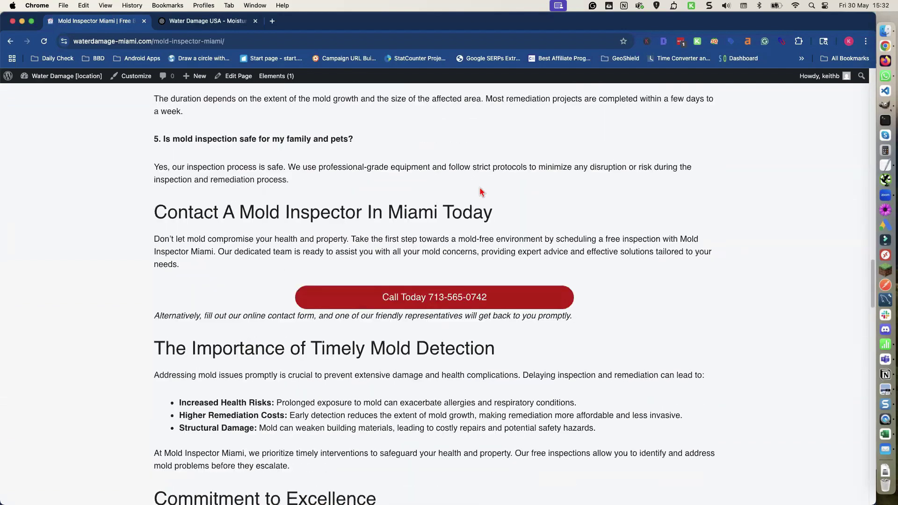
{"action": "scroll", "coordinate": [480, 191], "scroll_direction": "down", "scroll_amount": 4}
{"action": "scroll", "coordinate": [480, 191], "scroll_direction": "down", "scroll_amount": 5}
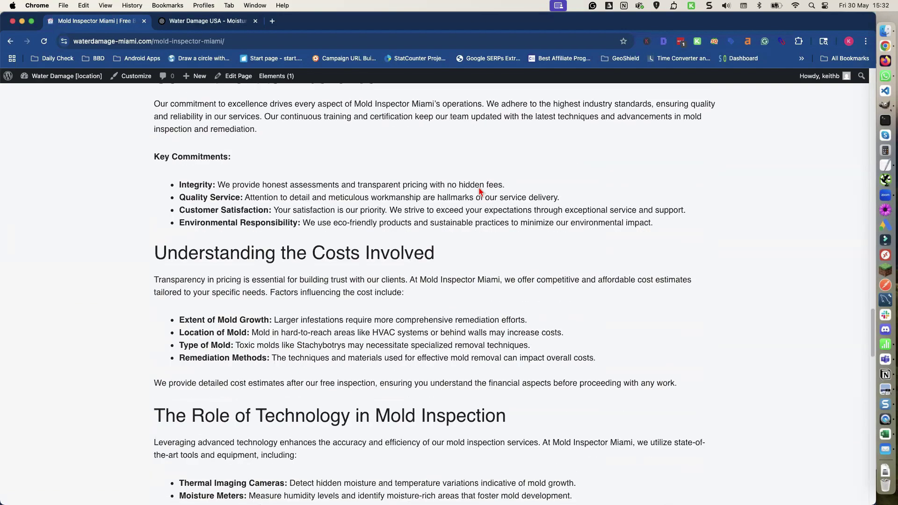
{"action": "scroll", "coordinate": [481, 192], "scroll_direction": "down", "scroll_amount": 5}
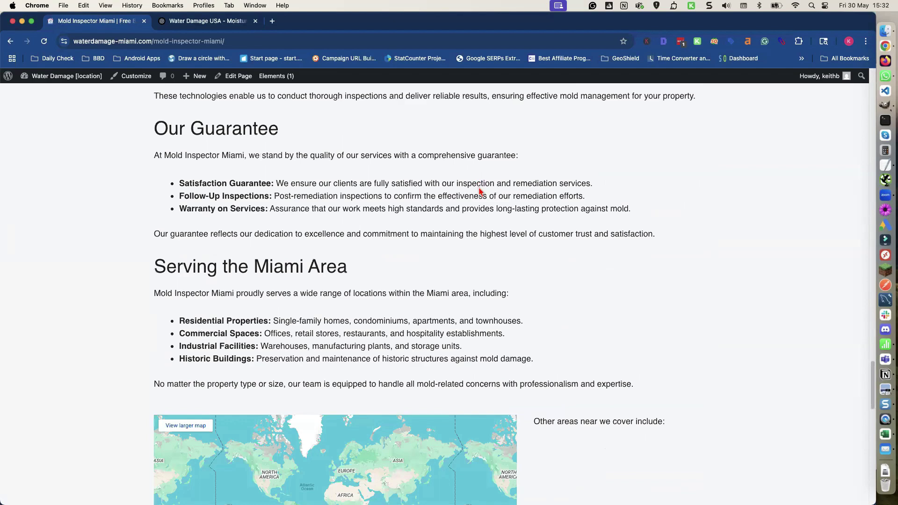
{"action": "scroll", "coordinate": [480, 192], "scroll_direction": "up", "scroll_amount": 20}
{"action": "scroll", "coordinate": [479, 191], "scroll_direction": "up", "scroll_amount": 9}
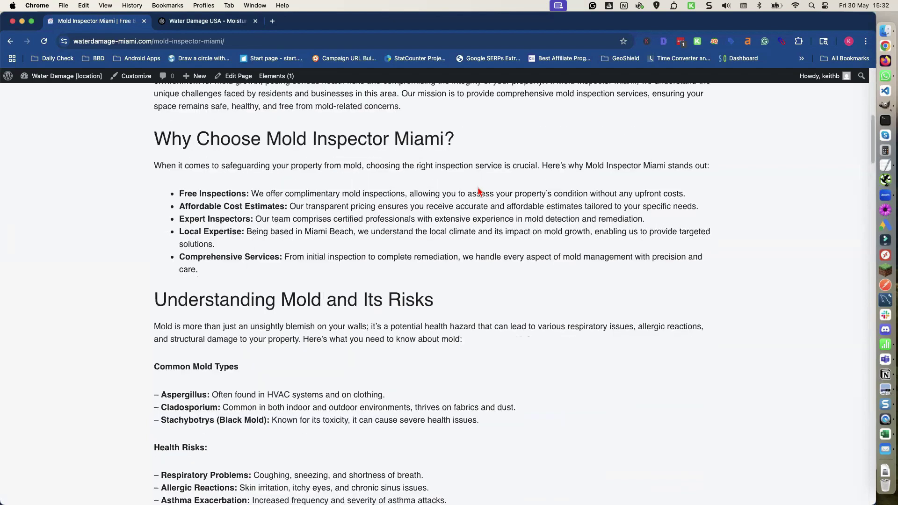
{"action": "scroll", "coordinate": [479, 192], "scroll_direction": "up", "scroll_amount": 9}
Open the Mold Remediation page and review its content from the health risks through to the footer
{"action": "left_click", "coordinate": [586, 113]}
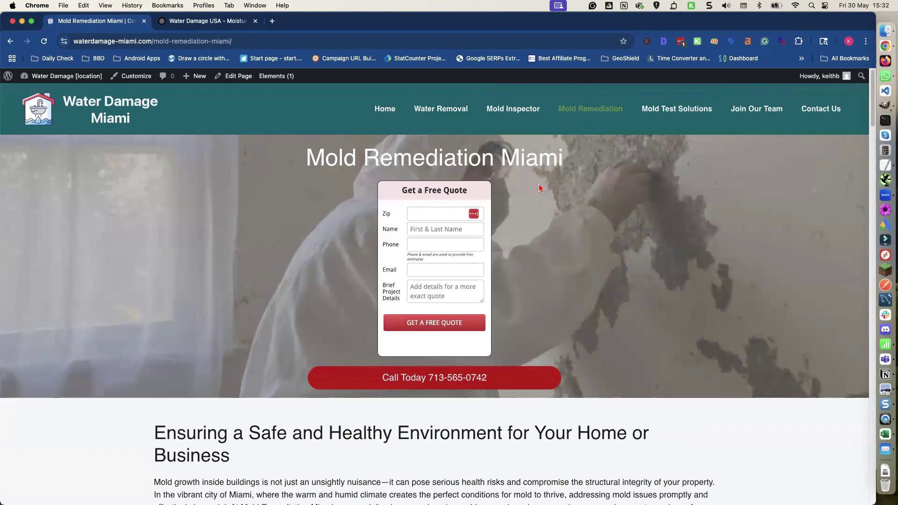
{"action": "scroll", "coordinate": [535, 203], "scroll_direction": "down", "scroll_amount": 10}
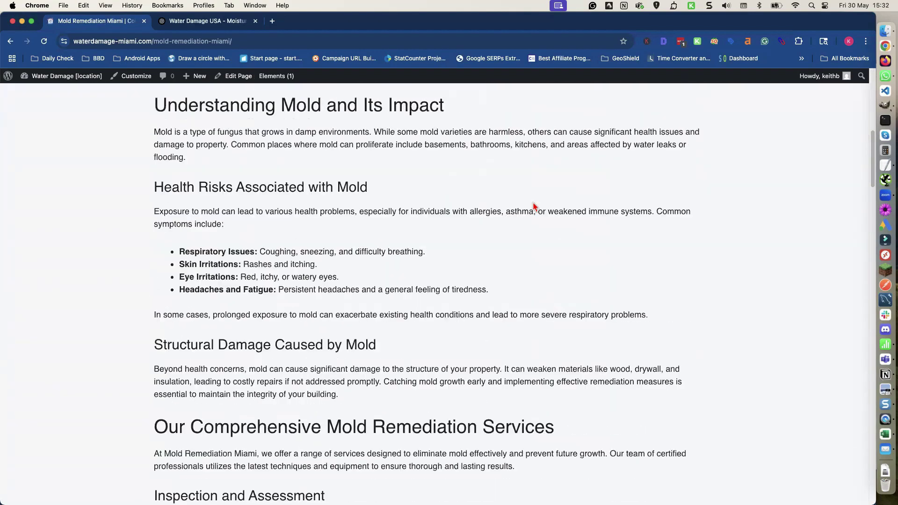
{"action": "scroll", "coordinate": [535, 206], "scroll_direction": "down", "scroll_amount": 20}
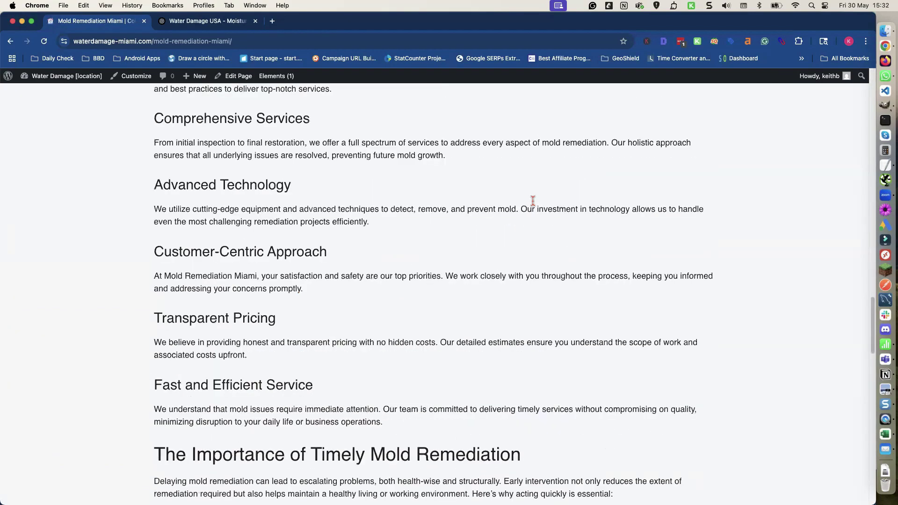
{"action": "scroll", "coordinate": [534, 204], "scroll_direction": "down", "scroll_amount": 17}
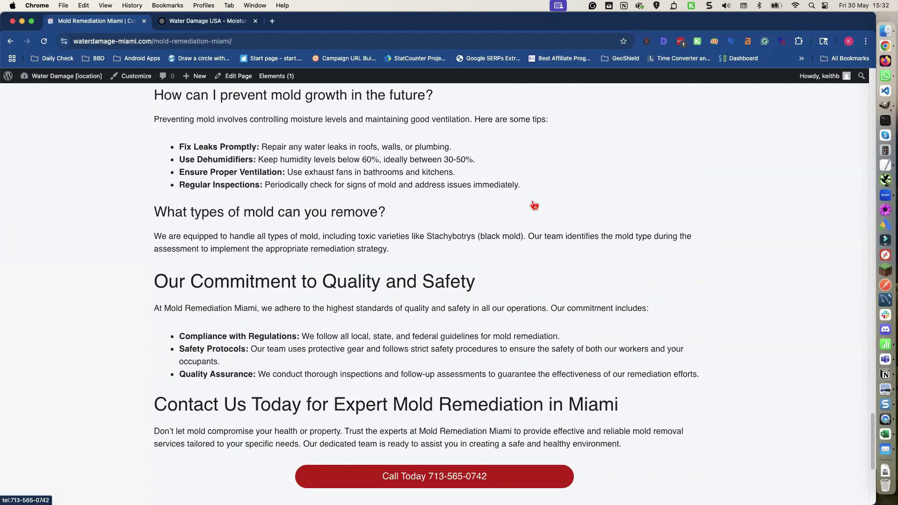
{"action": "scroll", "coordinate": [532, 201], "scroll_direction": "down", "scroll_amount": 5}
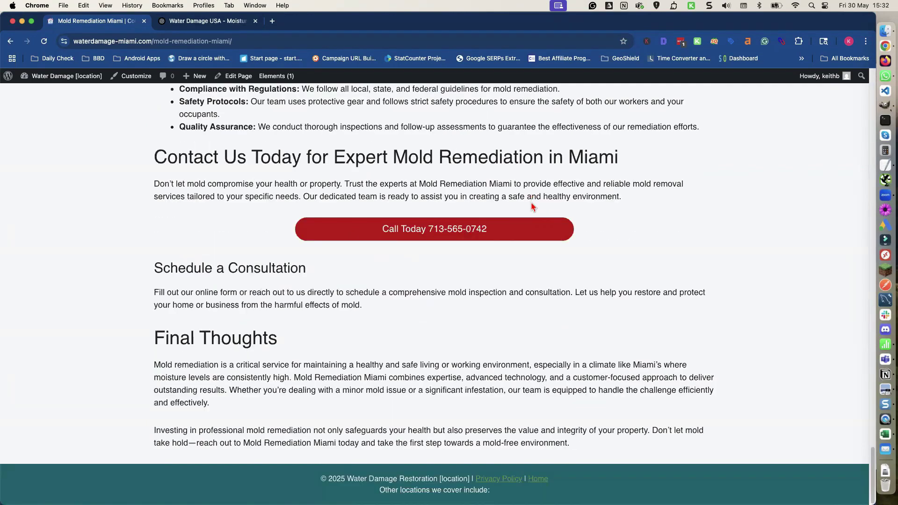
{"action": "scroll", "coordinate": [450, 306], "scroll_direction": "up", "scroll_amount": 7}
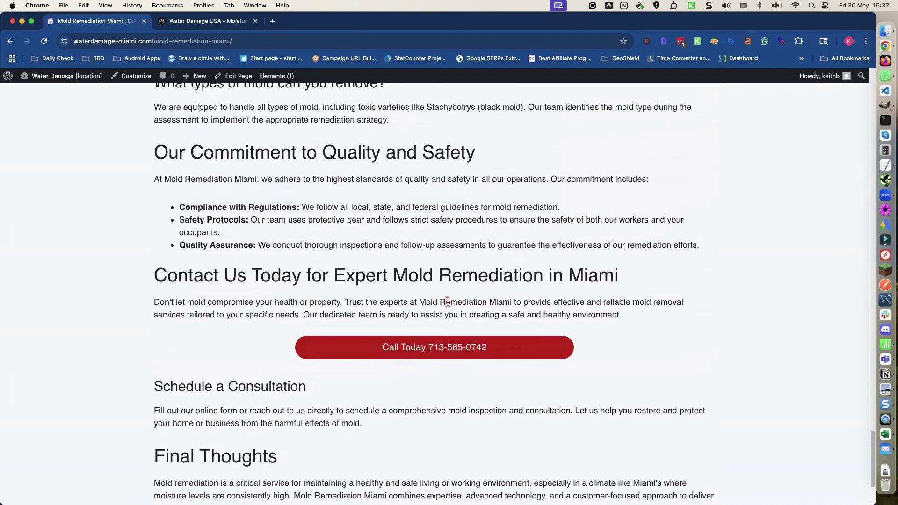
{"action": "scroll", "coordinate": [449, 307], "scroll_direction": "up", "scroll_amount": 12}
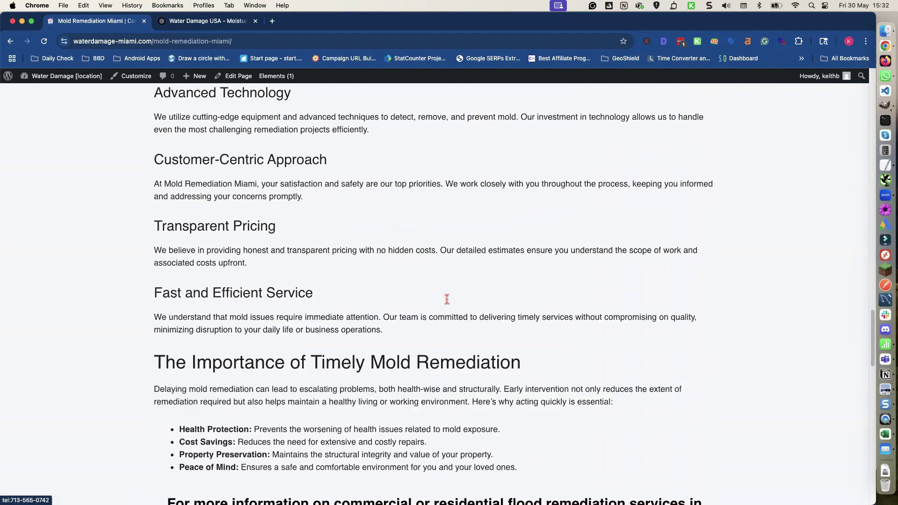
{"action": "scroll", "coordinate": [447, 297], "scroll_direction": "up", "scroll_amount": 10}
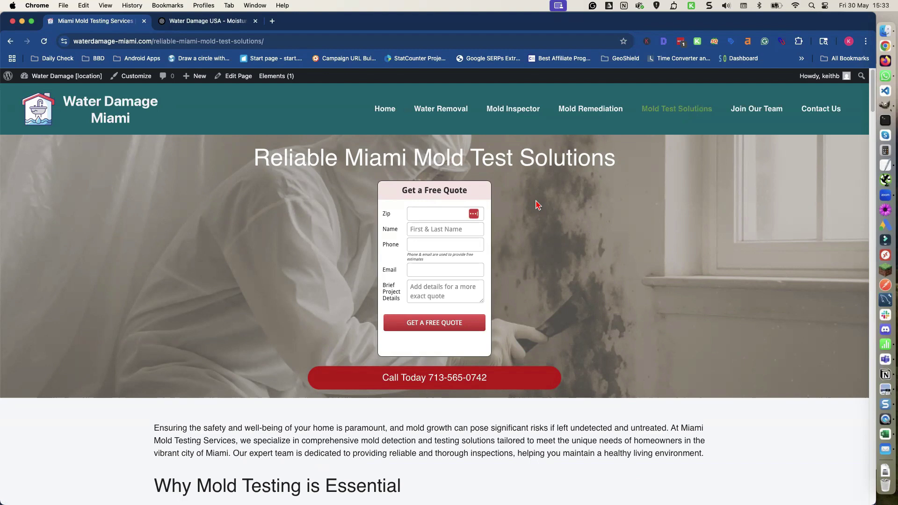
Examine the Mold Test Solutions page, including the testing process, service benefits, images and FAQs
{"action": "scroll", "coordinate": [575, 201], "scroll_direction": "down", "scroll_amount": 10}
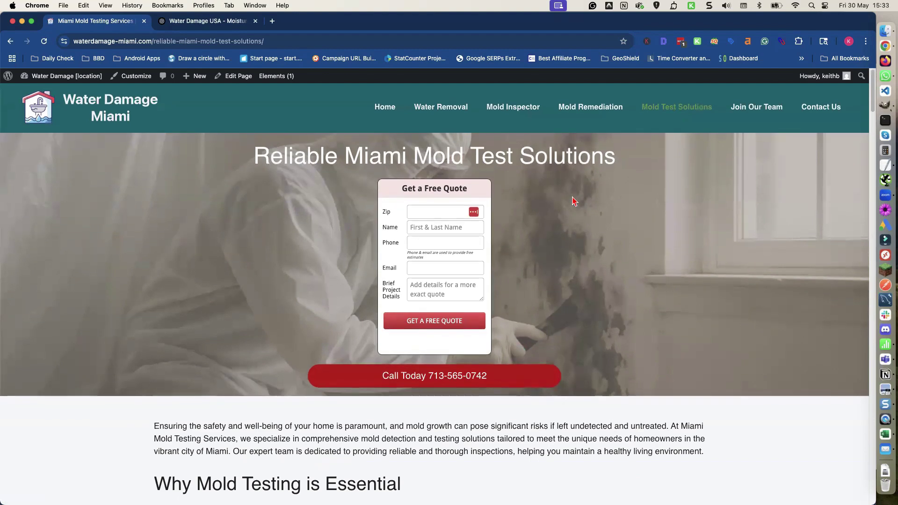
{"action": "scroll", "coordinate": [572, 196], "scroll_direction": "down", "scroll_amount": 9}
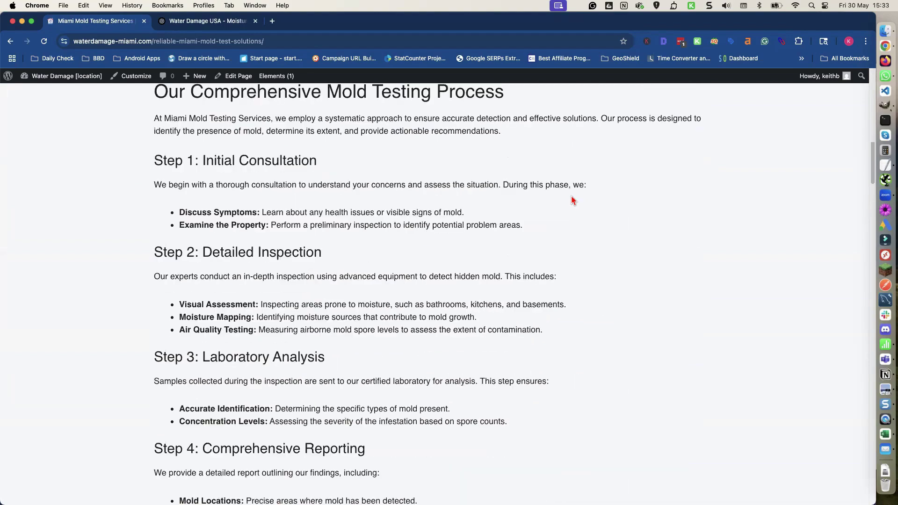
{"action": "scroll", "coordinate": [571, 196], "scroll_direction": "down", "scroll_amount": 10}
{"action": "scroll", "coordinate": [570, 201], "scroll_direction": "down", "scroll_amount": 4}
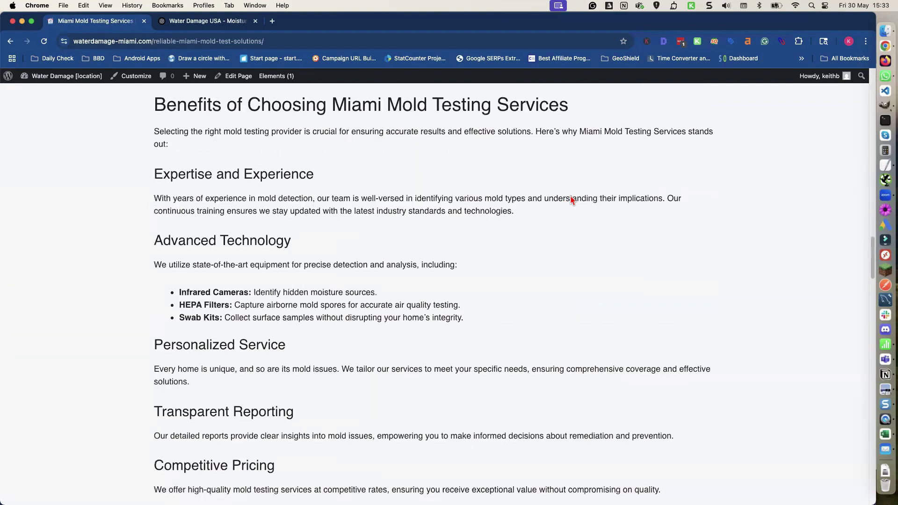
{"action": "scroll", "coordinate": [569, 201], "scroll_direction": "up", "scroll_amount": 8}
{"action": "scroll", "coordinate": [566, 199], "scroll_direction": "down", "scroll_amount": 2}
{"action": "scroll", "coordinate": [562, 219], "scroll_direction": "down", "scroll_amount": 13}
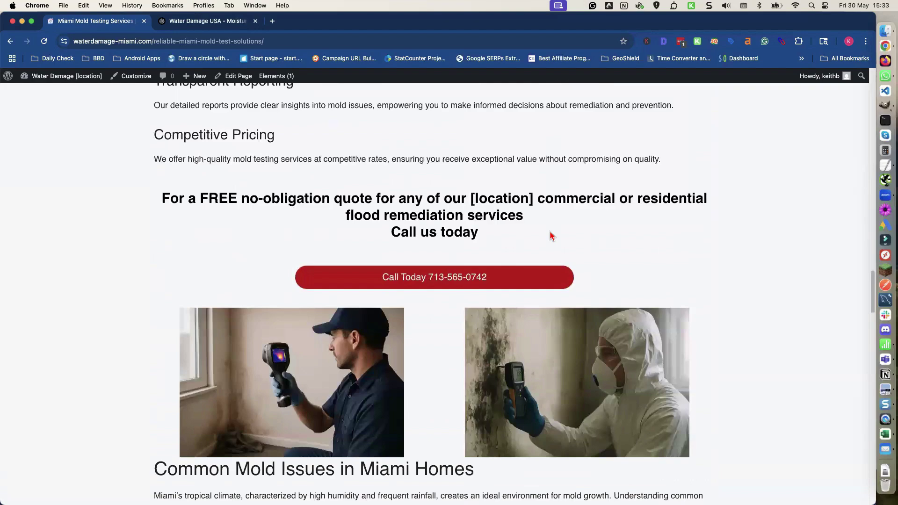
{"action": "scroll", "coordinate": [550, 232], "scroll_direction": "down", "scroll_amount": 10}
{"action": "scroll", "coordinate": [550, 234], "scroll_direction": "down", "scroll_amount": 5}
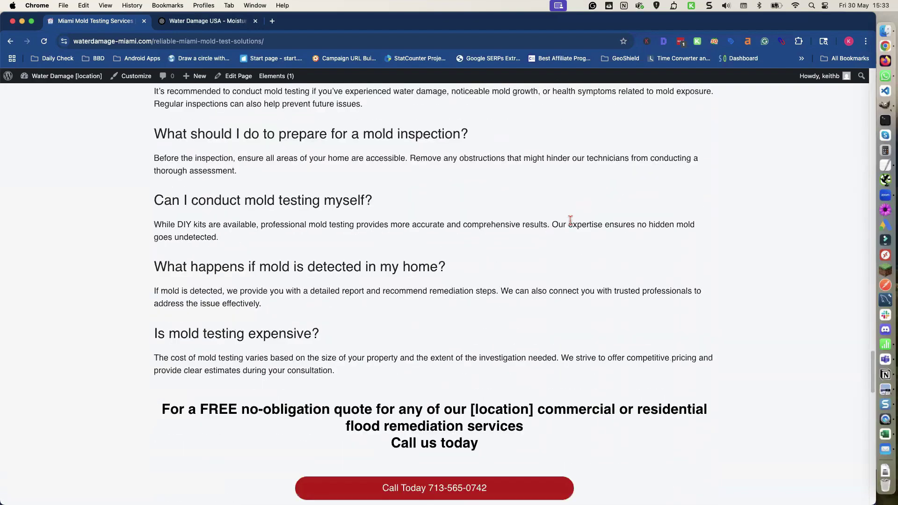
{"action": "scroll", "coordinate": [567, 217], "scroll_direction": "up", "scroll_amount": 15}
{"action": "scroll", "coordinate": [567, 204], "scroll_direction": "up", "scroll_amount": 20}
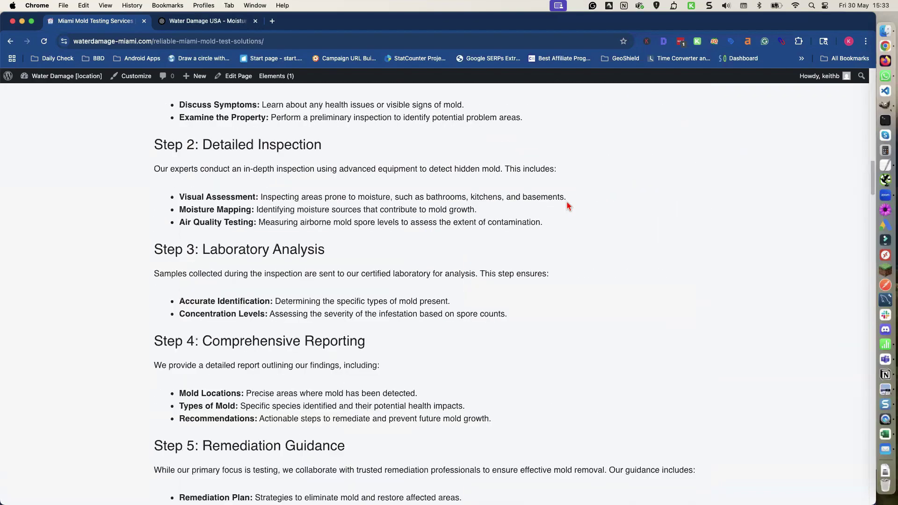
Open the Join Our Team page and look over the application process for water damage companies
{"action": "left_click", "coordinate": [748, 114]}
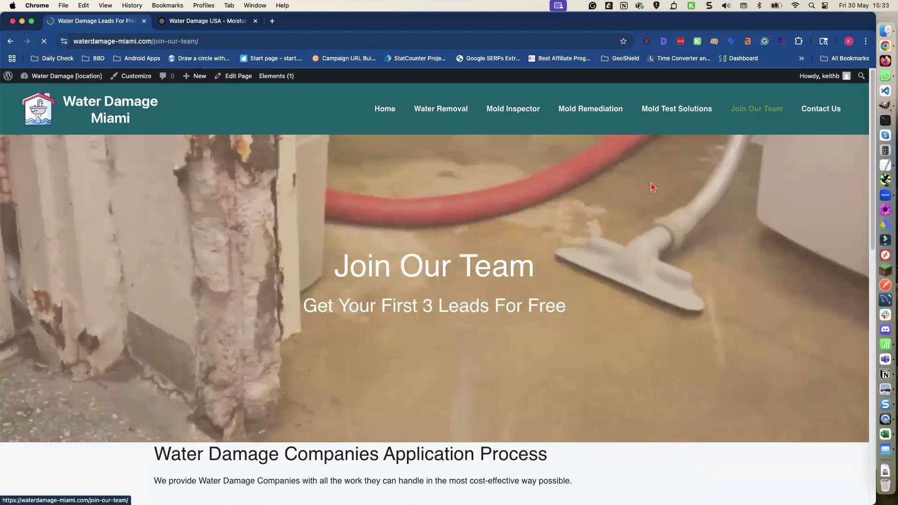
{"action": "scroll", "coordinate": [648, 190], "scroll_direction": "down", "scroll_amount": 1}
{"action": "scroll", "coordinate": [647, 192], "scroll_direction": "down", "scroll_amount": 6}
{"action": "scroll", "coordinate": [653, 189], "scroll_direction": "up", "scroll_amount": 7}
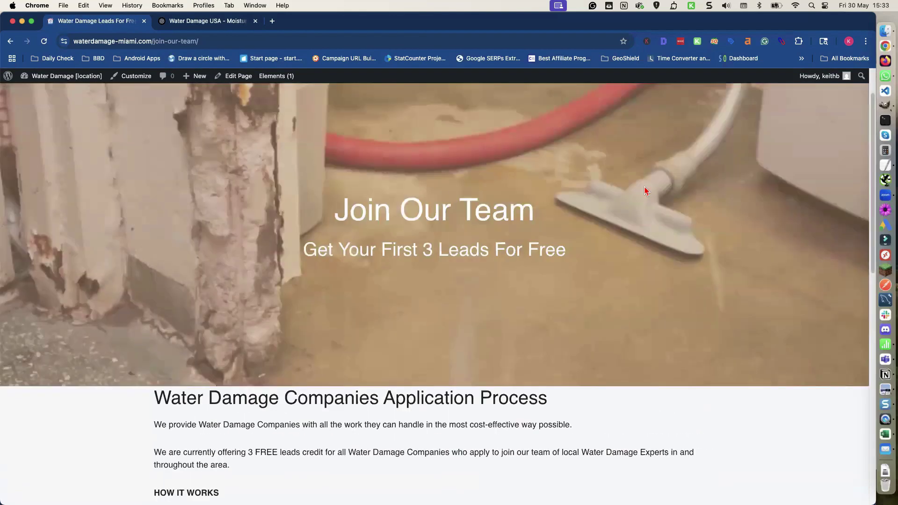
Open the Contact Us page and look over its introduction and contact form
{"action": "left_click", "coordinate": [815, 115]}
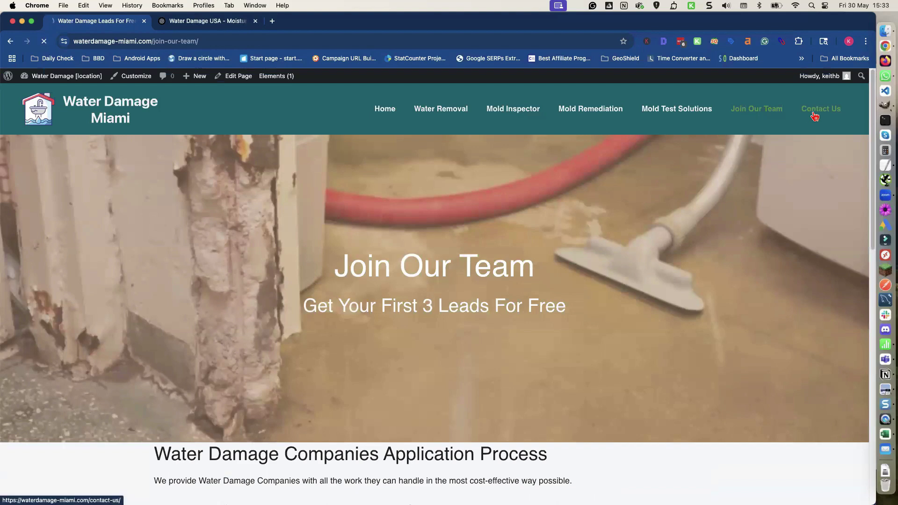
{"action": "scroll", "coordinate": [709, 180], "scroll_direction": "down", "scroll_amount": 5}
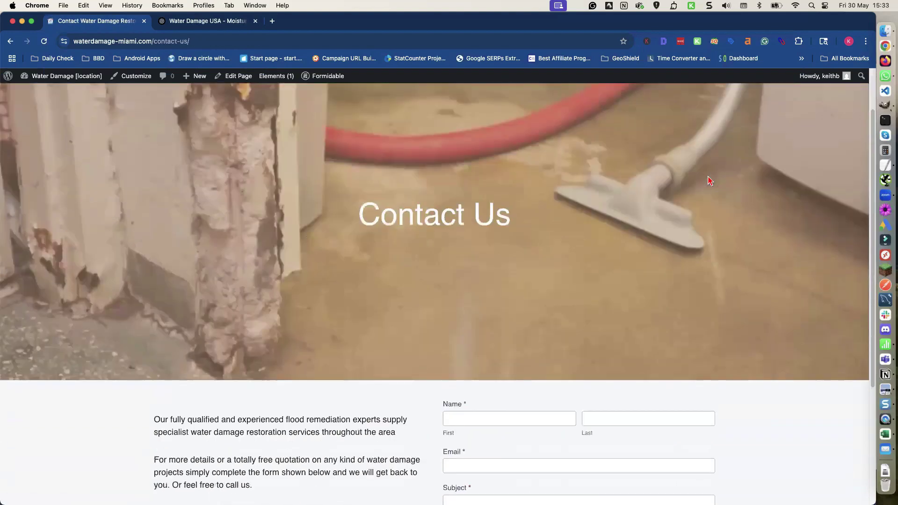
{"action": "scroll", "coordinate": [709, 180], "scroll_direction": "up", "scroll_amount": 5}
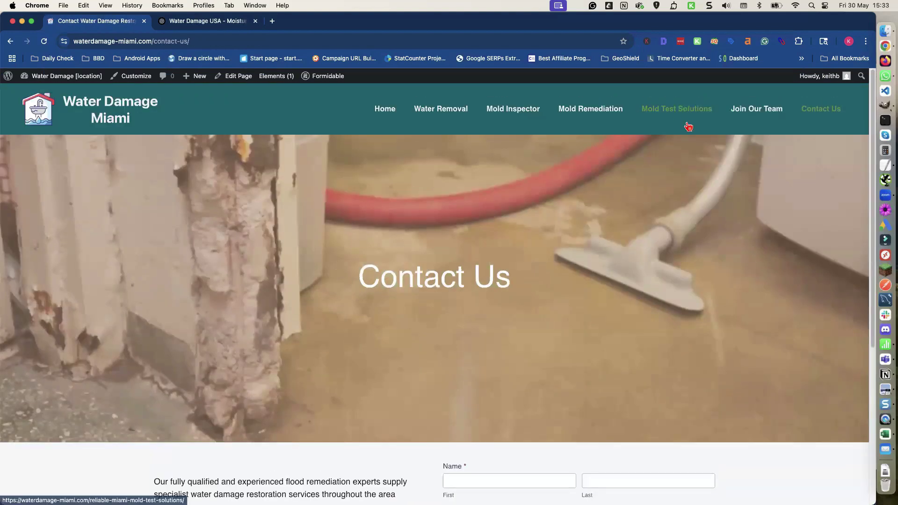
Go back to the Home page and review the visual signs, other indicators and structural changes described for water damage
{"action": "key", "text": "super+bracketleft"}
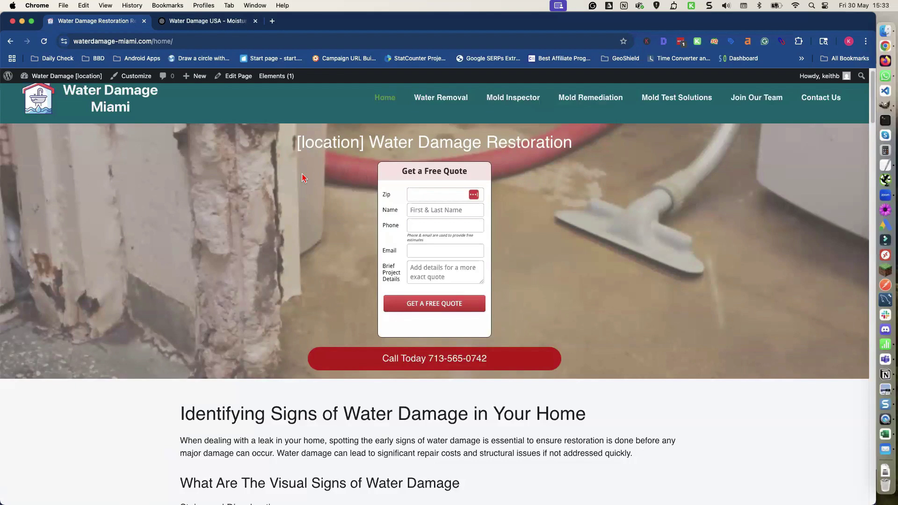
{"action": "scroll", "coordinate": [303, 178], "scroll_direction": "down", "scroll_amount": 5}
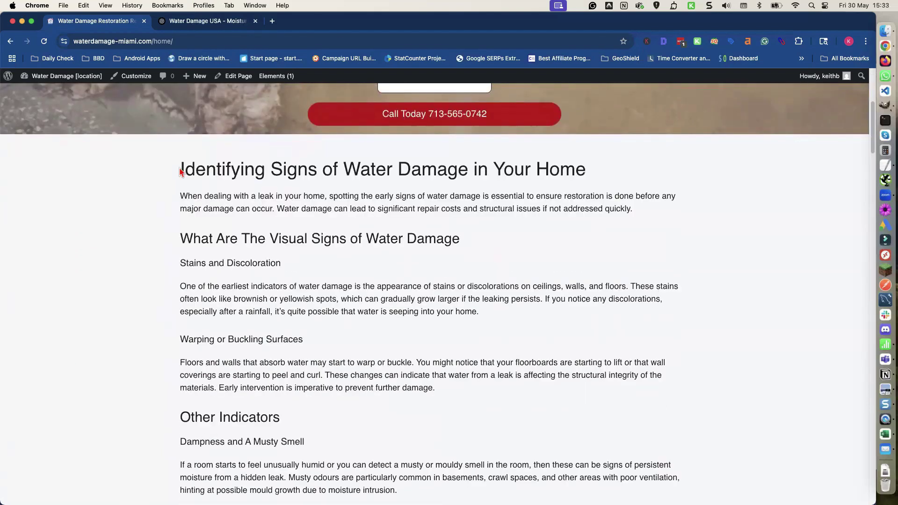
{"action": "left_click_drag", "start_coordinate": [182, 169], "coordinate": [199, 171]}
{"action": "scroll", "coordinate": [203, 191], "scroll_direction": "down", "scroll_amount": 6}
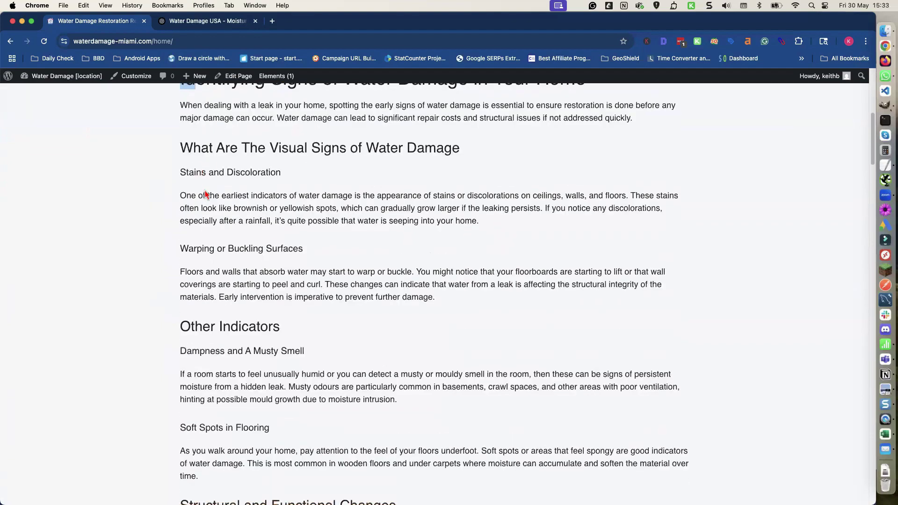
{"action": "scroll", "coordinate": [204, 192], "scroll_direction": "up", "scroll_amount": 6}
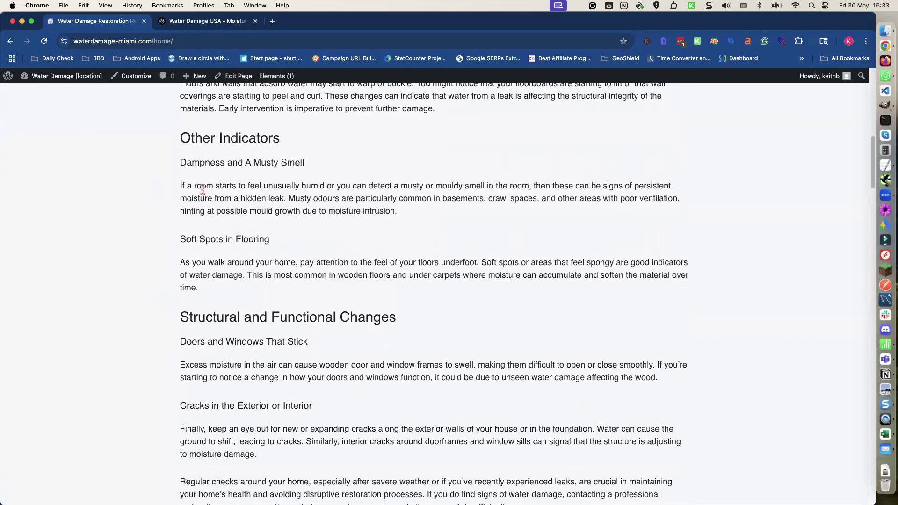
{"action": "scroll", "coordinate": [202, 193], "scroll_direction": "up", "scroll_amount": 2}
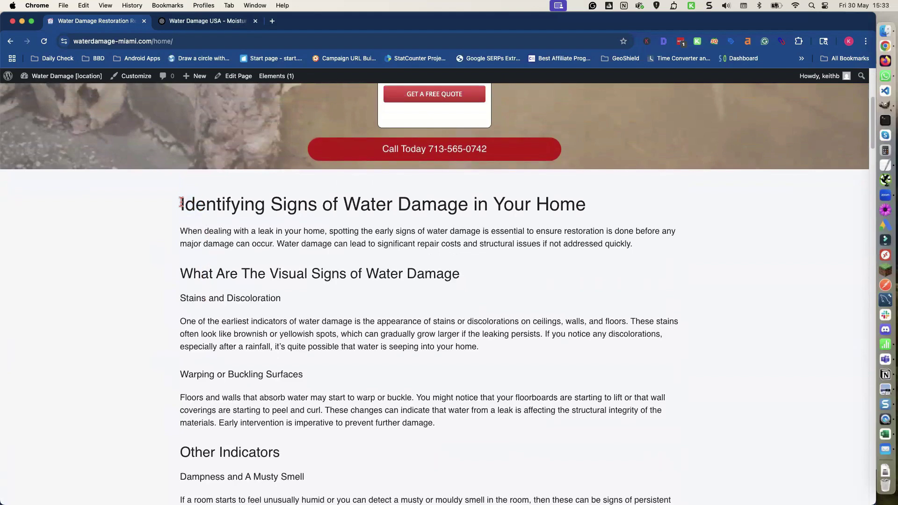
{"action": "left_click_drag", "start_coordinate": [182, 202], "coordinate": [208, 206]}
{"action": "scroll", "coordinate": [210, 208], "scroll_direction": "down", "scroll_amount": 2}
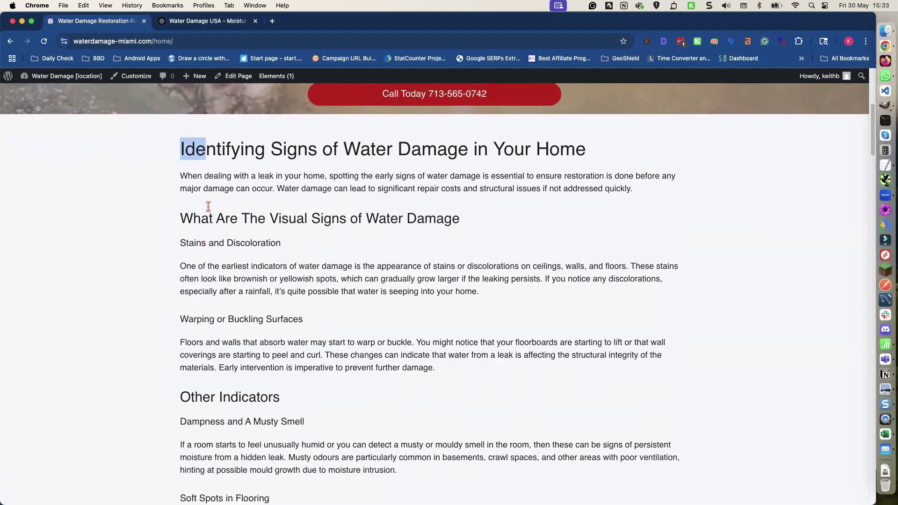
{"action": "left_click", "coordinate": [209, 211]}
{"action": "scroll", "coordinate": [206, 212], "scroll_direction": "down", "scroll_amount": 5}
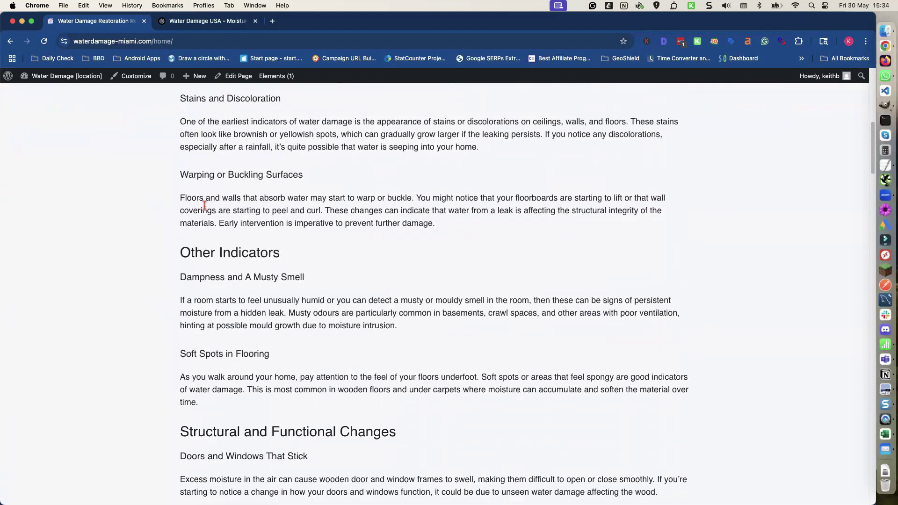
Look over the Home page's quote banner and the opening of the "Identifying Signs of Water Damage in Your Home" section
{"action": "scroll", "coordinate": [204, 206], "scroll_direction": "up", "scroll_amount": 6}
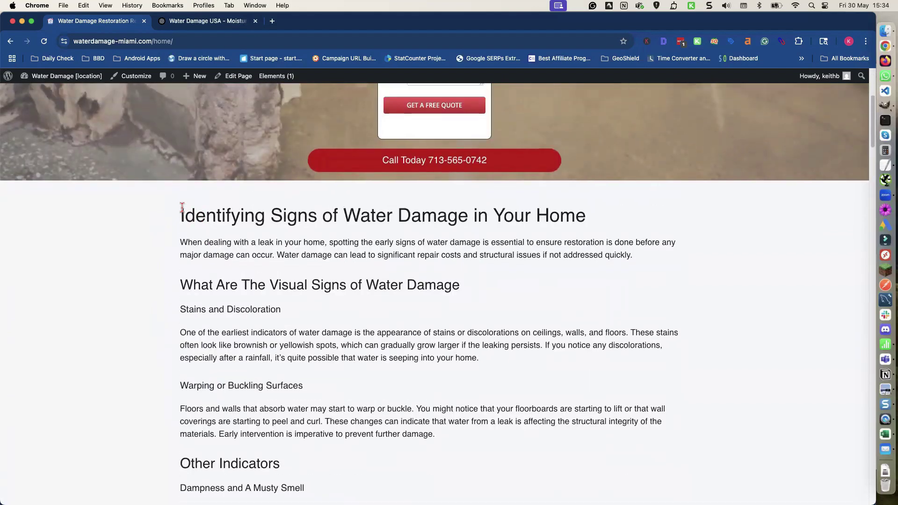
{"action": "scroll", "coordinate": [196, 213], "scroll_direction": "up", "scroll_amount": 4}
{"action": "scroll", "coordinate": [201, 215], "scroll_direction": "down", "scroll_amount": 6}
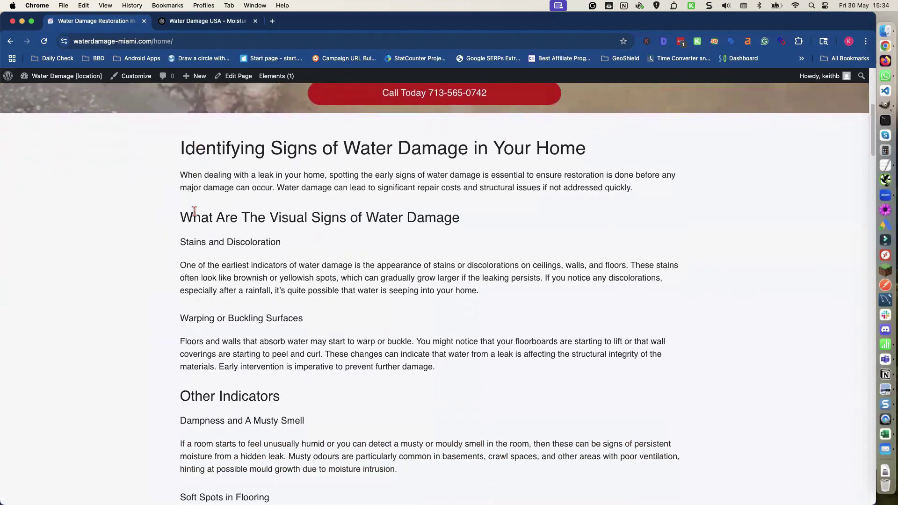
{"action": "scroll", "coordinate": [194, 211], "scroll_direction": "down", "scroll_amount": 4}
{"action": "scroll", "coordinate": [193, 212], "scroll_direction": "up", "scroll_amount": 5}
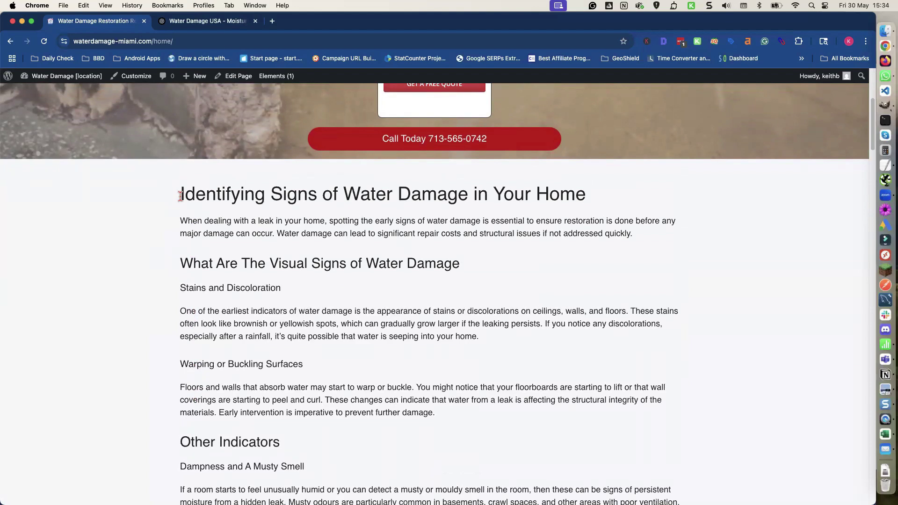
{"action": "left_click_drag", "start_coordinate": [181, 195], "coordinate": [208, 206]}
{"action": "scroll", "coordinate": [208, 208], "scroll_direction": "down", "scroll_amount": 2}
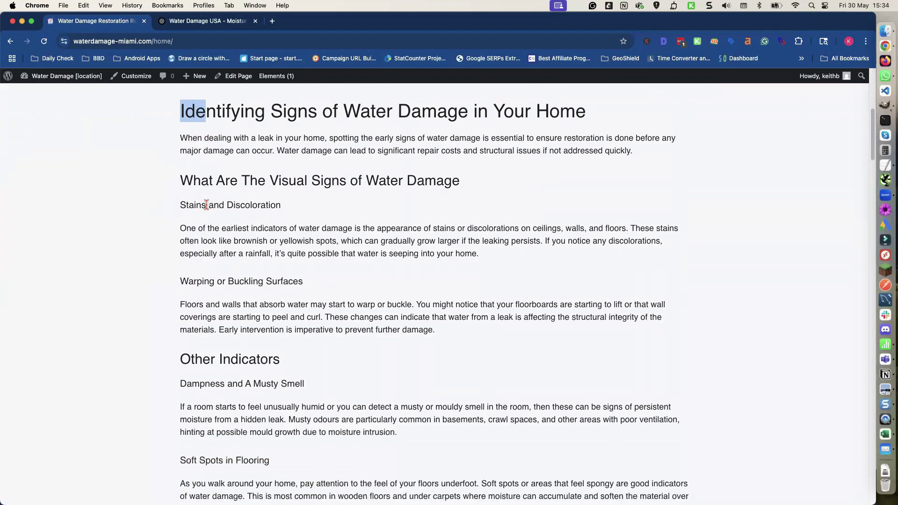
{"action": "scroll", "coordinate": [208, 196], "scroll_direction": "up", "scroll_amount": 7}
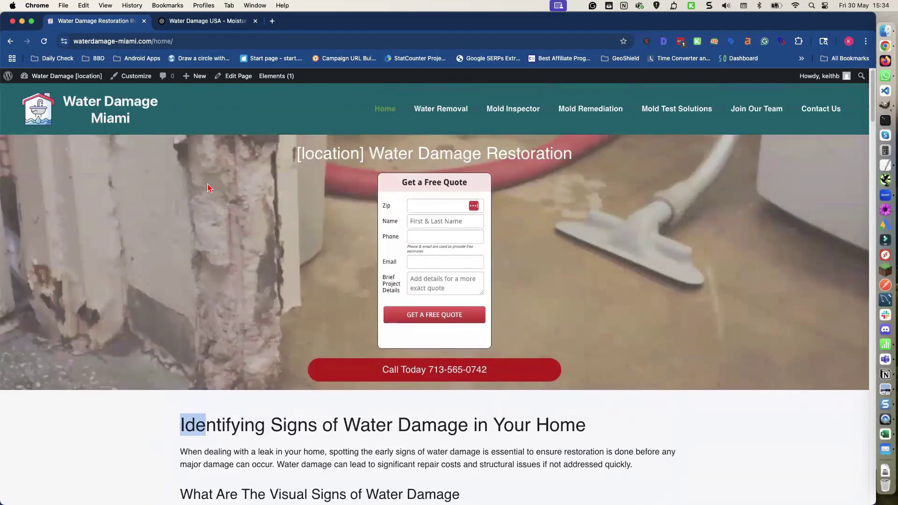
{"action": "scroll", "coordinate": [210, 193], "scroll_direction": "down", "scroll_amount": 5}
{"action": "left_click", "coordinate": [175, 220]}
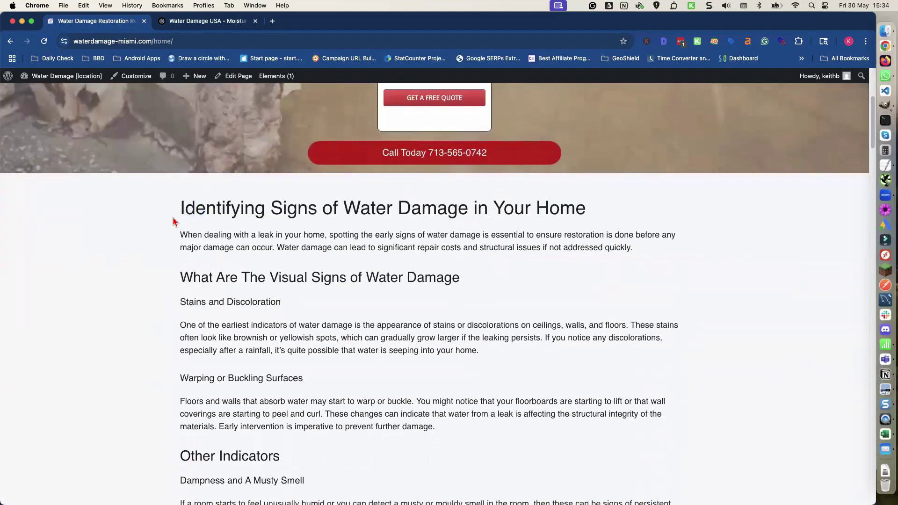
Select the Home page text from the "Identifying Signs of Water Damage in Your Home" heading through the paragraph about regular checks
{"action": "left_click_drag", "start_coordinate": [183, 209], "coordinate": [222, 211]}
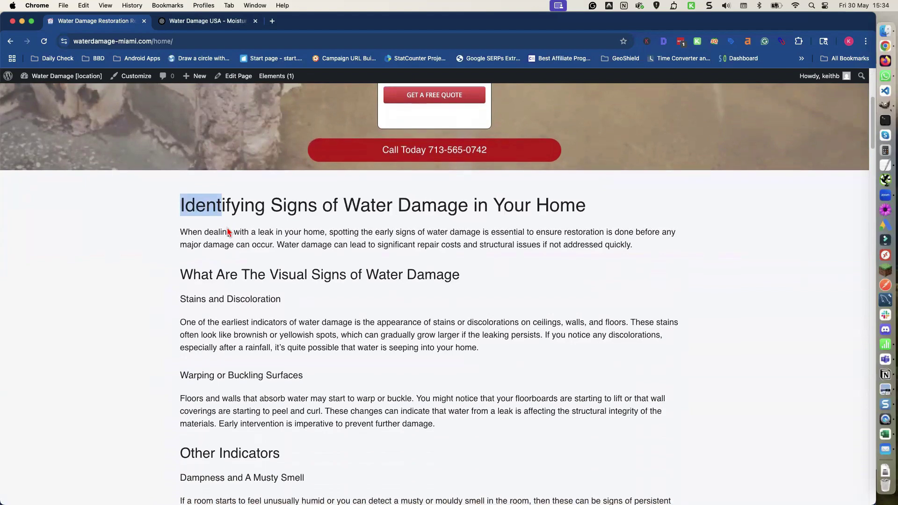
{"action": "scroll", "coordinate": [226, 227], "scroll_direction": "down", "scroll_amount": 2}
{"action": "scroll", "coordinate": [226, 227], "scroll_direction": "down", "scroll_amount": 9}
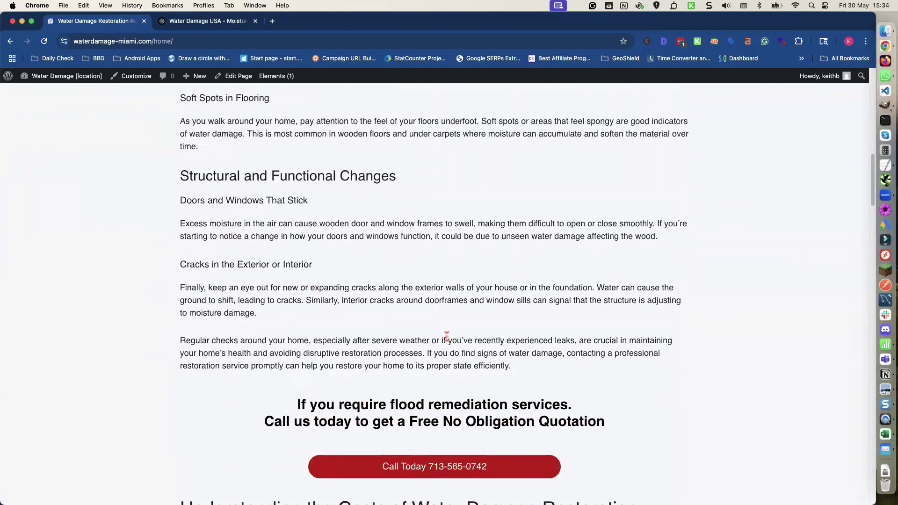
{"action": "left_click", "coordinate": [516, 366], "text": "shift"}
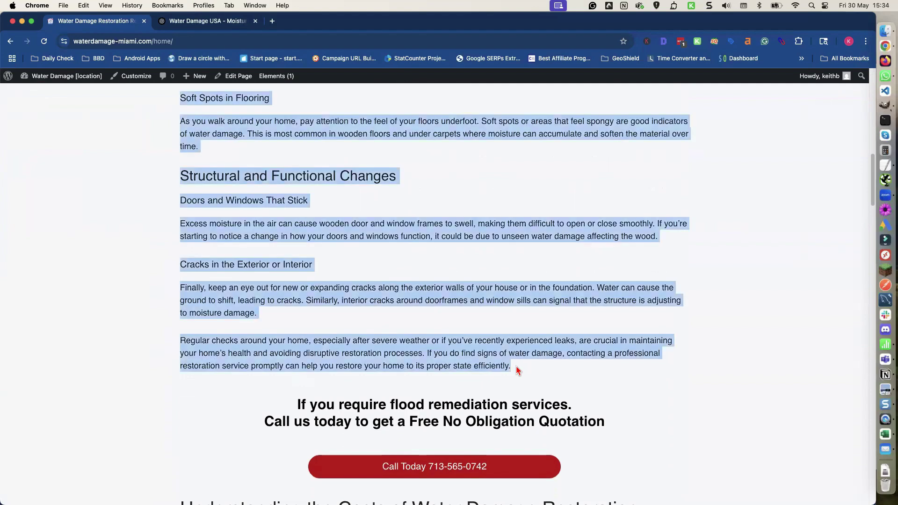
{"action": "scroll", "coordinate": [437, 214], "scroll_direction": "up", "scroll_amount": 4}
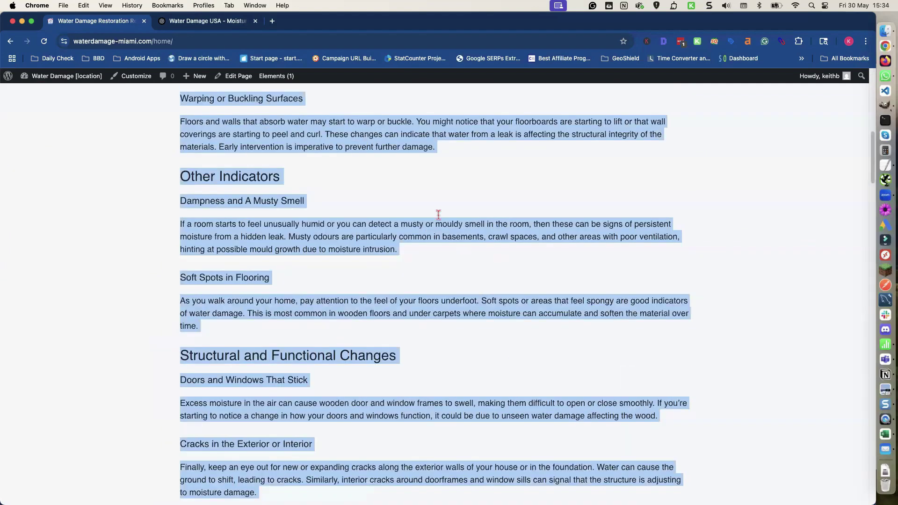
In ChatGPT's Moisture Tracking Chart chat, write "can you create 4 version of the content below that maintain the same meaning but are unique"
{"action": "left_click", "coordinate": [224, 21]}
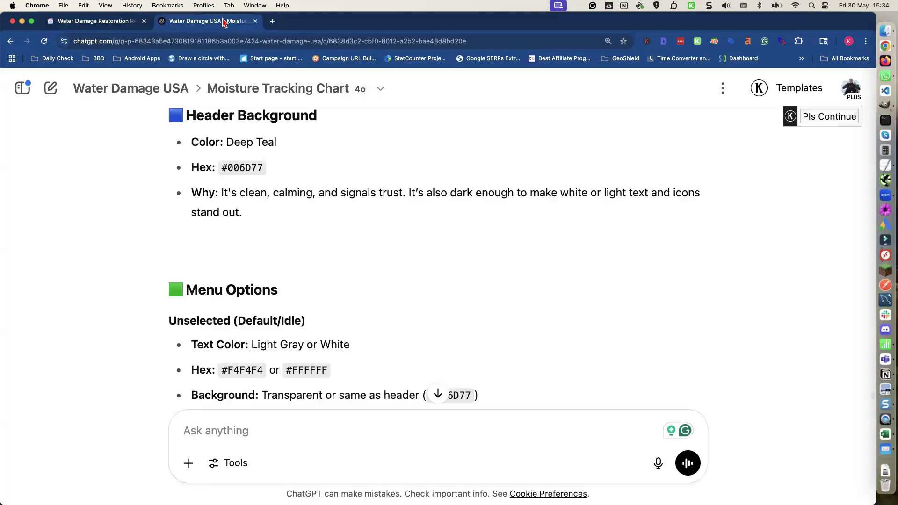
{"action": "scroll", "coordinate": [287, 218], "scroll_direction": "down", "scroll_amount": 3}
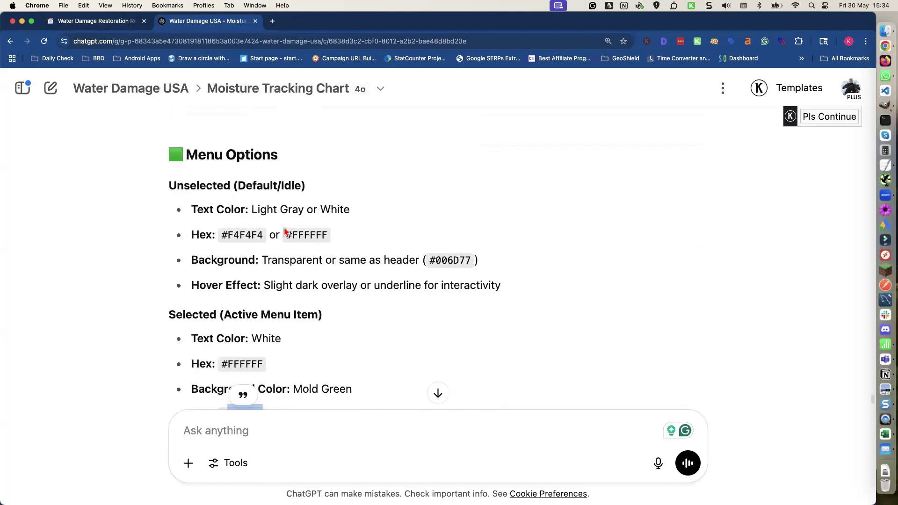
{"action": "scroll", "coordinate": [286, 224], "scroll_direction": "up", "scroll_amount": 8}
{"action": "scroll", "coordinate": [283, 219], "scroll_direction": "down", "scroll_amount": 15}
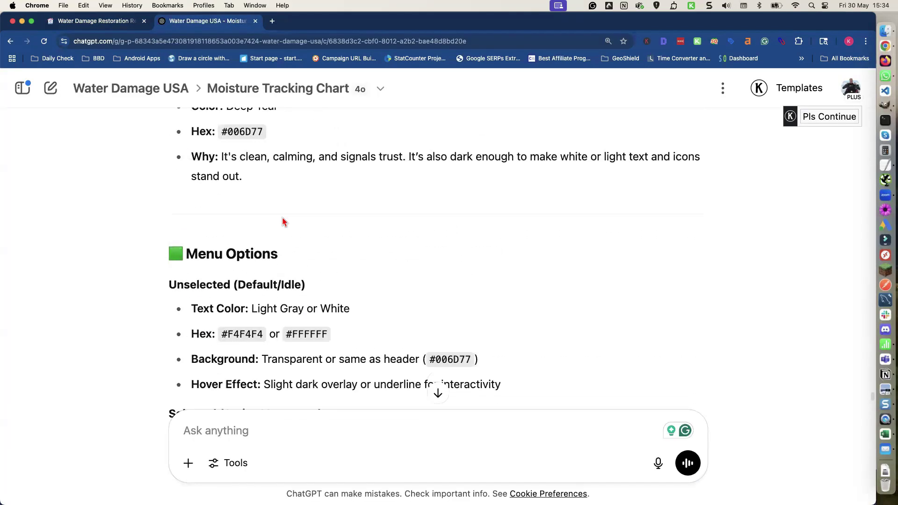
{"action": "scroll", "coordinate": [283, 221], "scroll_direction": "down", "scroll_amount": 10}
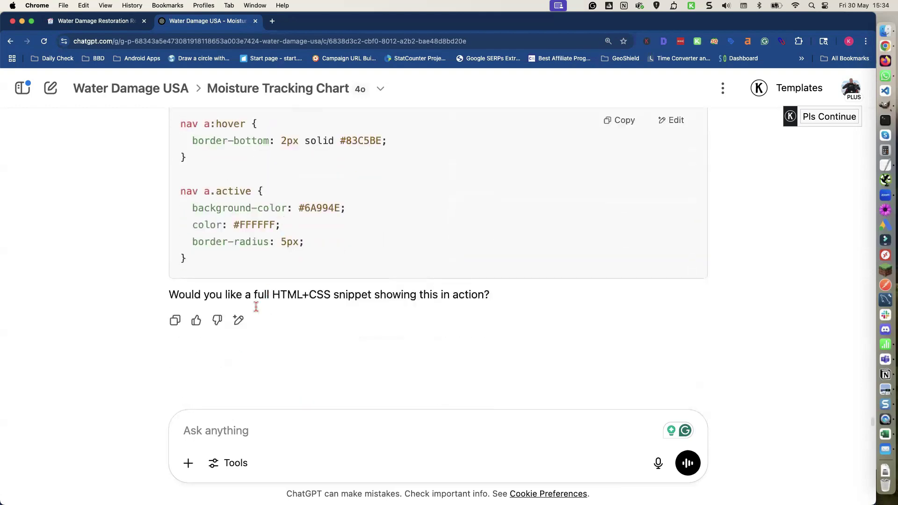
{"action": "left_click", "coordinate": [200, 431]}
{"action": "type", "text": "can you"}
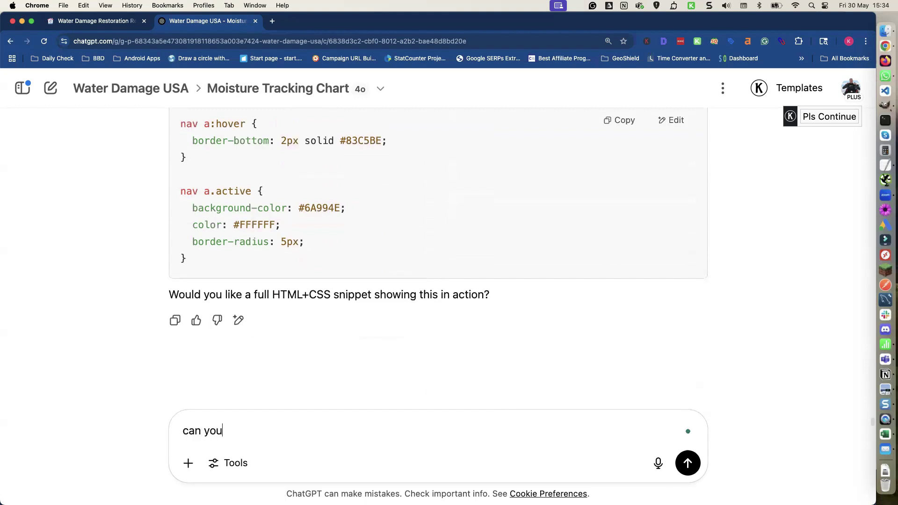
{"action": "type", "text": " create 4 version of th"}
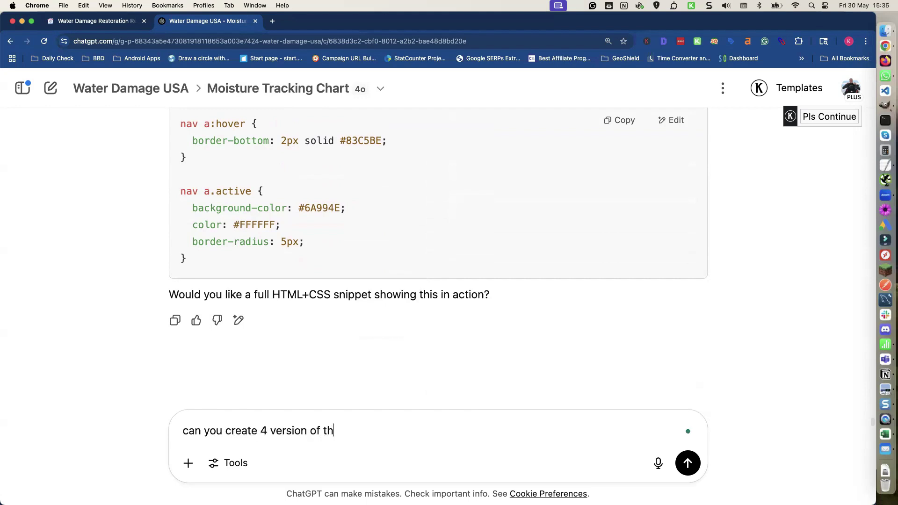
{"action": "type", "text": "e content below t"}
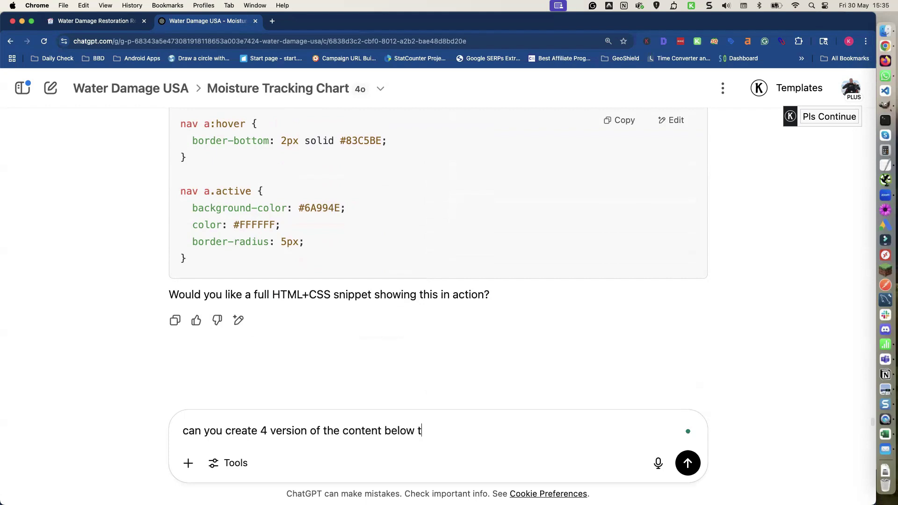
{"action": "type", "text": "hat"}
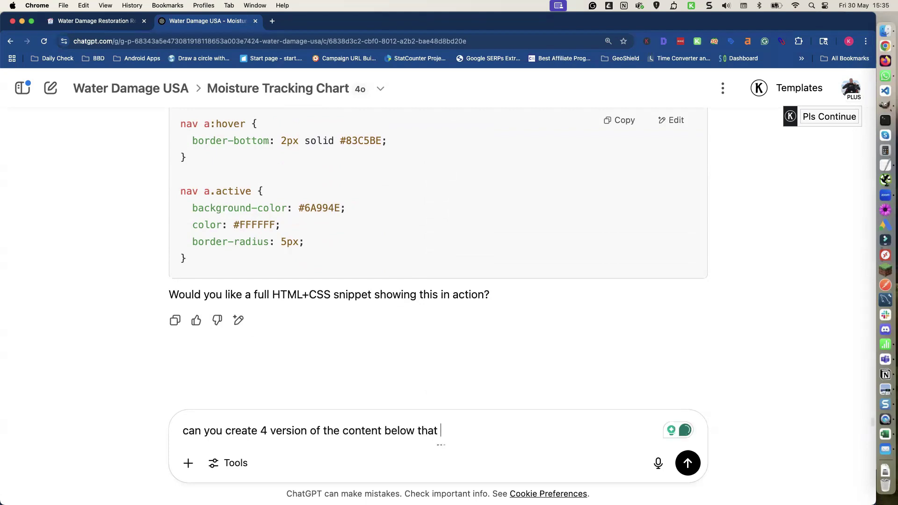
{"action": "type", "text": " maintain the "}
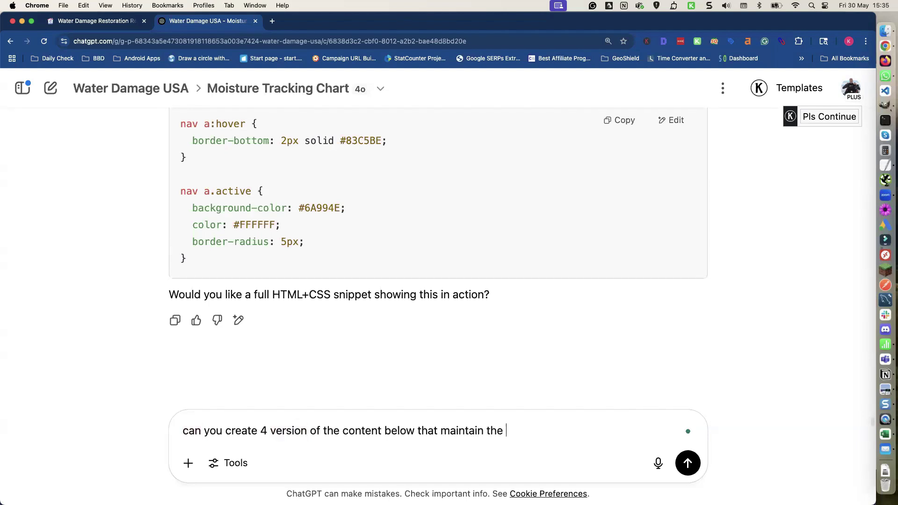
{"action": "type", "text": "same meaning but are unique"}
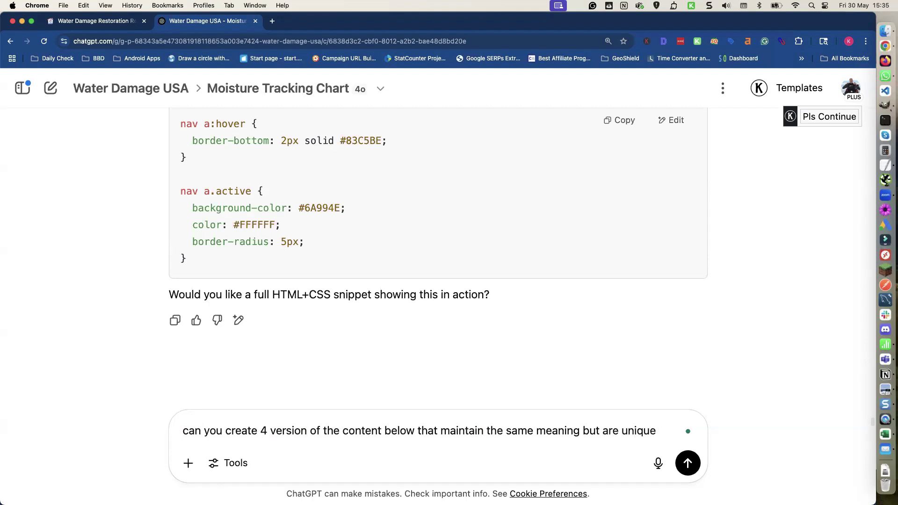
Extend the ChatGPT prompt with "When finished can you reply with the content in HTML format."
{"action": "type", "text": ". When fini"}
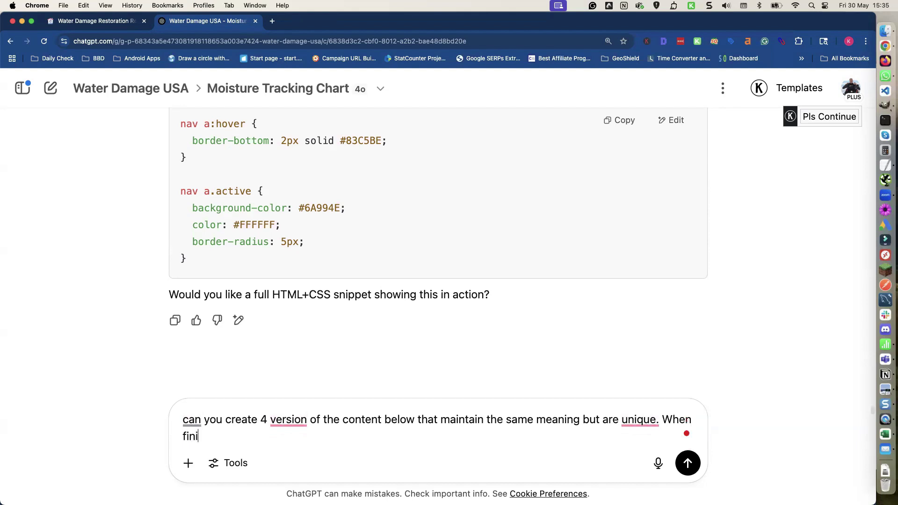
{"action": "type", "text": "shed can you repl"}
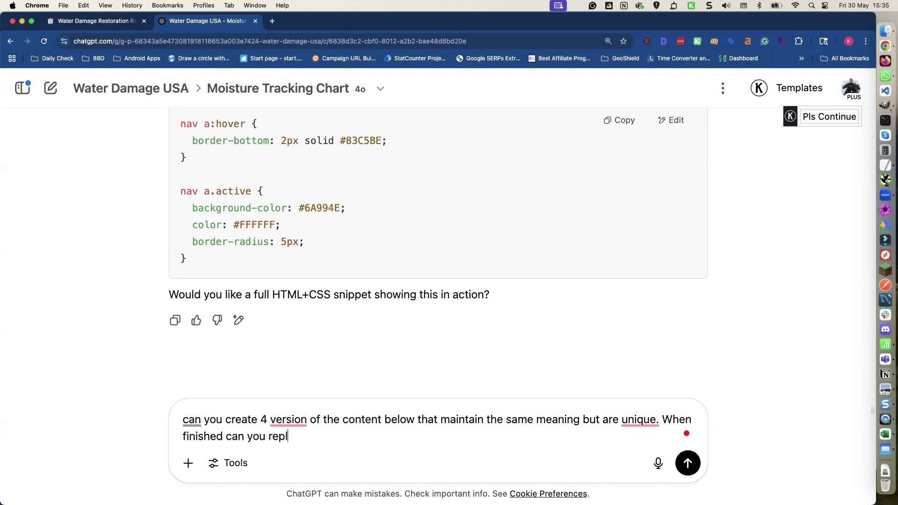
{"action": "type", "text": "y with the content "}
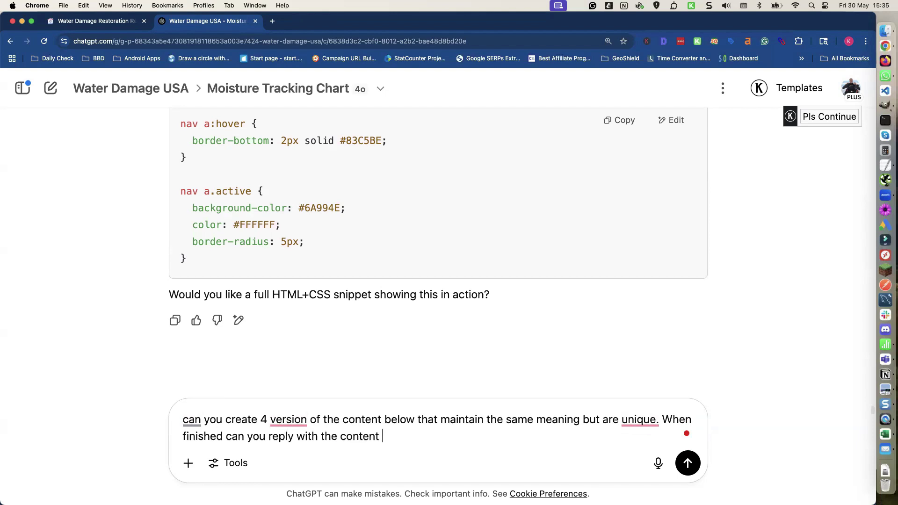
{"action": "type", "text": "in HTML forma"}
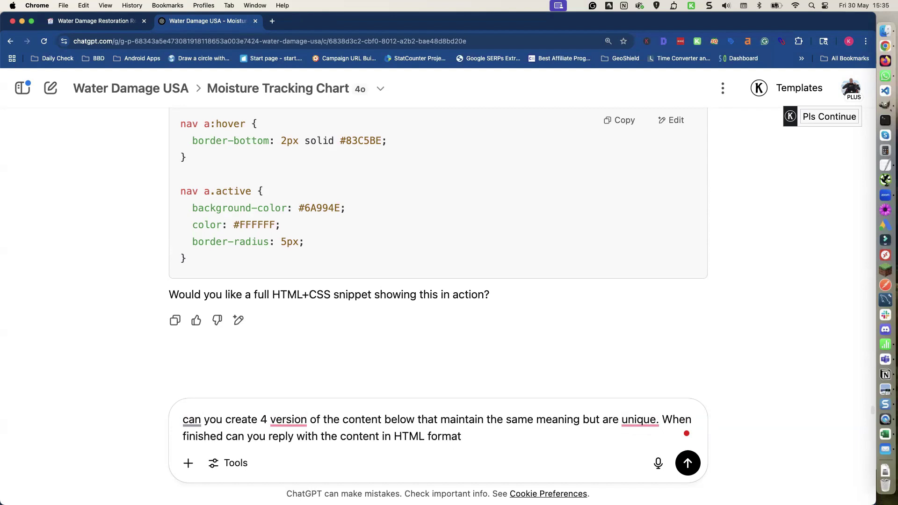
{"action": "type", "text": "t"}
{"action": "key", "text": "Tab"}
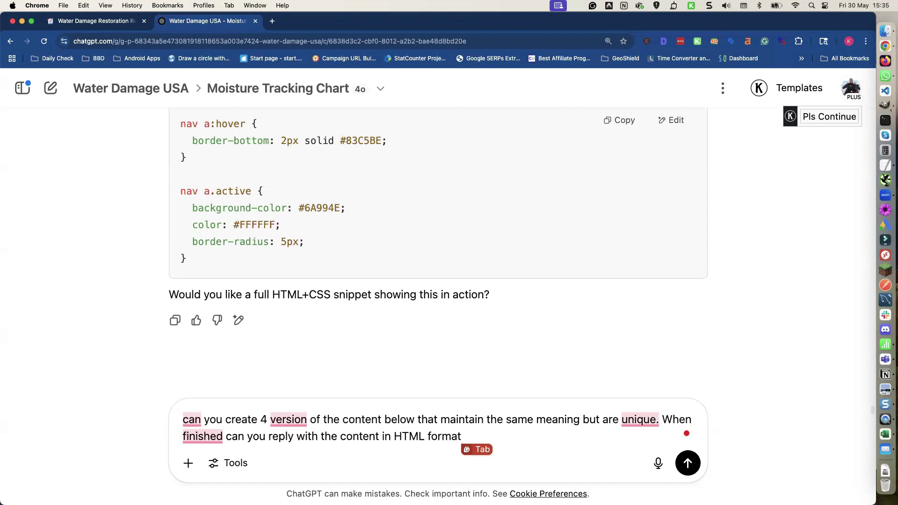
{"action": "type", "text": ". "}
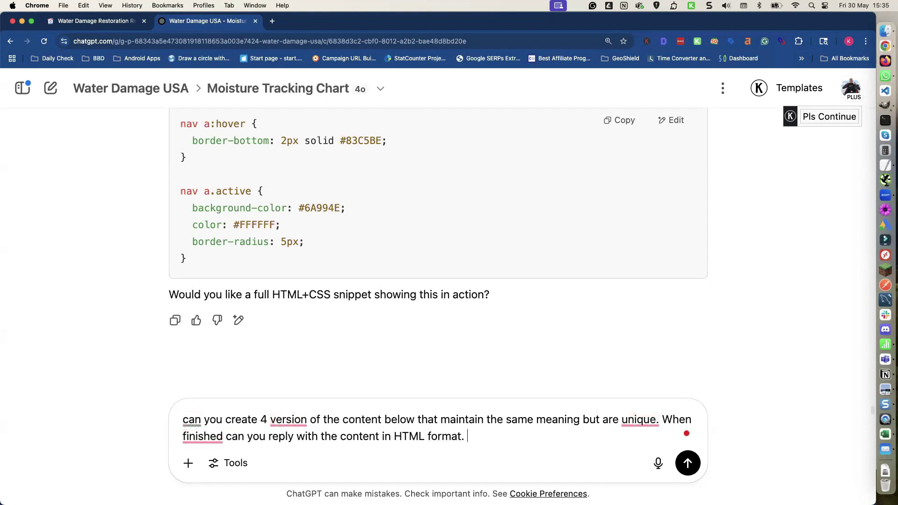
Add "Here is the content" to the prompt, paste the copied Home page text below it and send the message
{"action": "type", "text": "Here is the"}
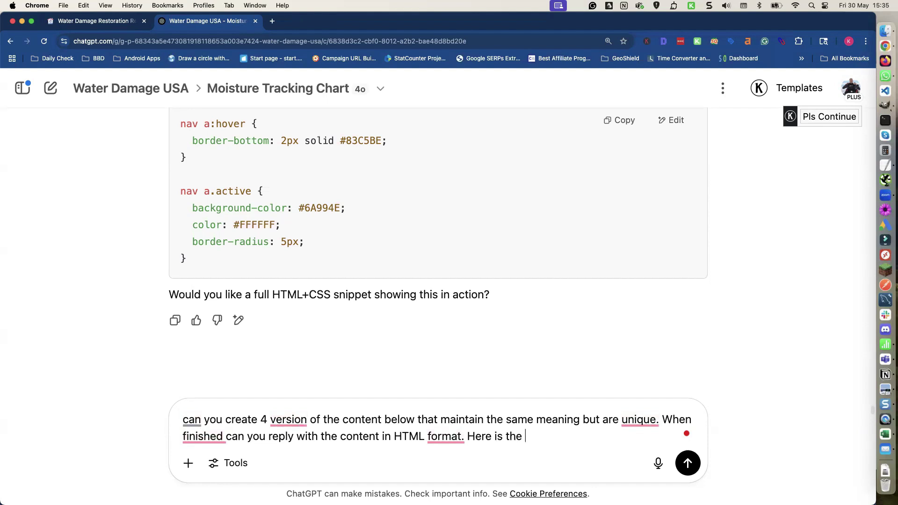
{"action": "type", "text": " conten"}
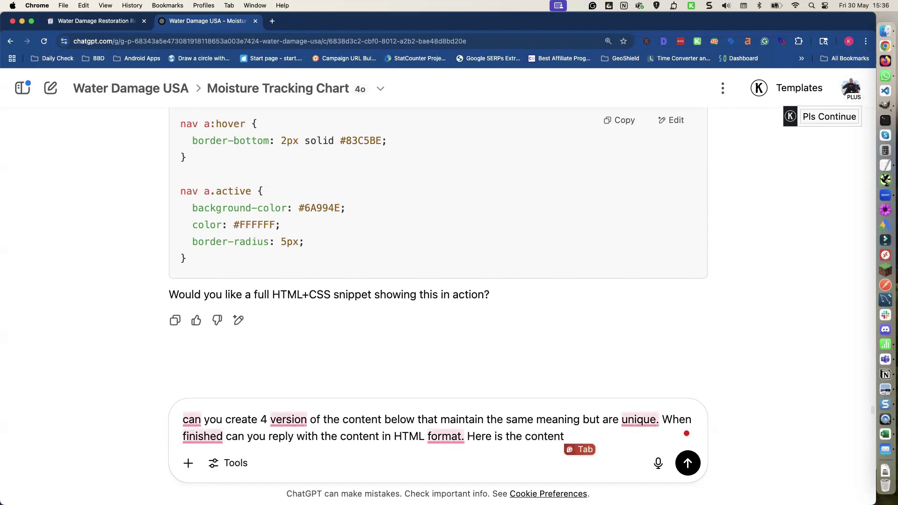
{"action": "type", "text": "t"}
{"action": "key", "text": "shift+Return"}
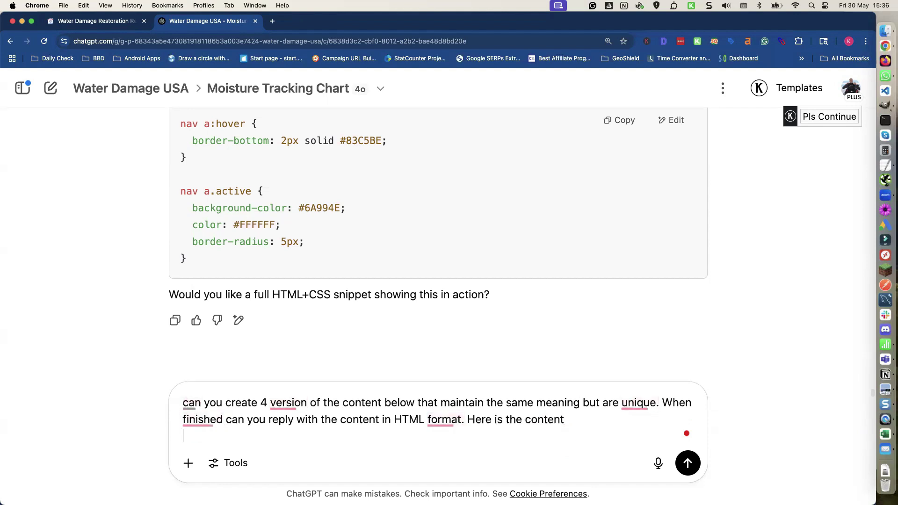
{"action": "key", "text": "shift+Return"}
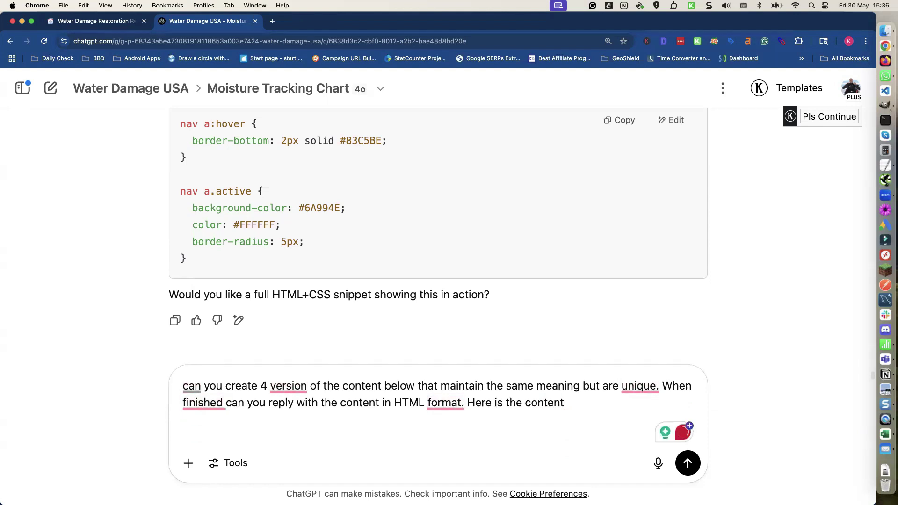
{"action": "key", "text": "super+v"}
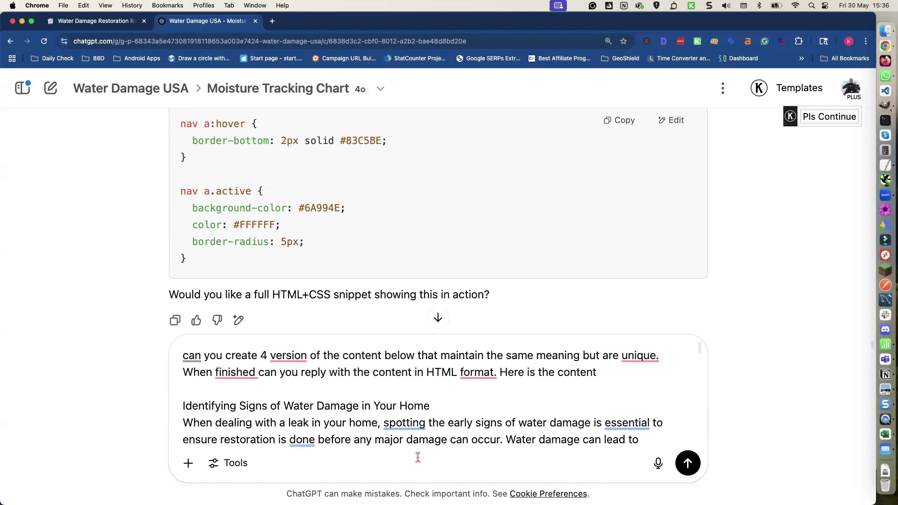
{"action": "left_click", "coordinate": [689, 466]}
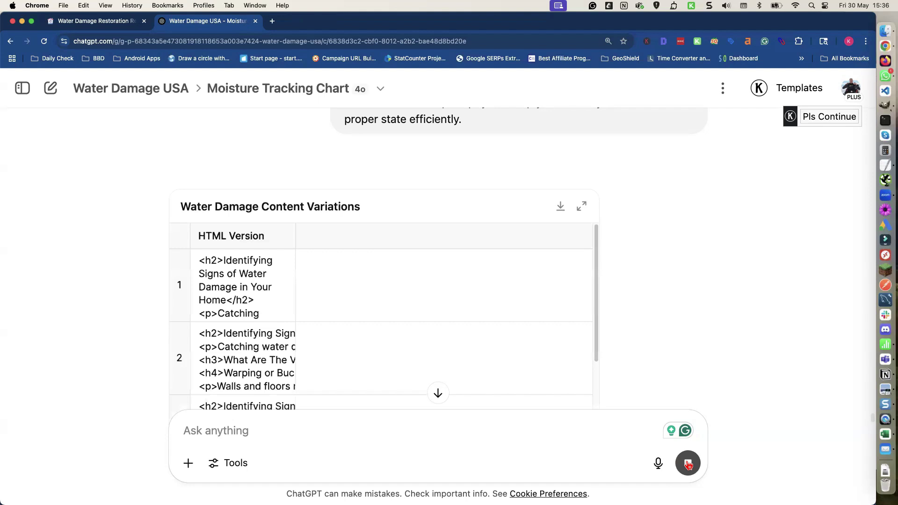
Look over ChatGPT's Water Damage Content Variations table and select its first HTML version
{"action": "left_click", "coordinate": [688, 463]}
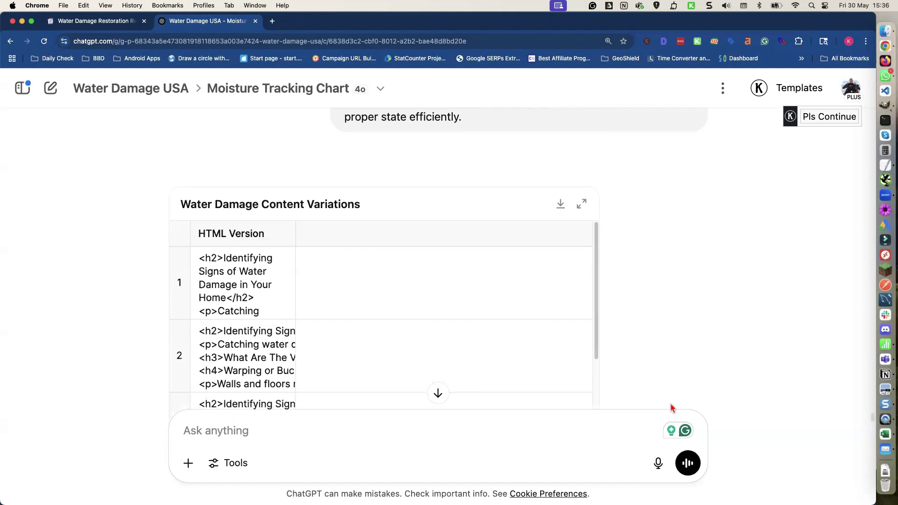
{"action": "scroll", "coordinate": [672, 409], "scroll_direction": "down", "scroll_amount": 2}
{"action": "scroll", "coordinate": [672, 409], "scroll_direction": "down", "scroll_amount": 5}
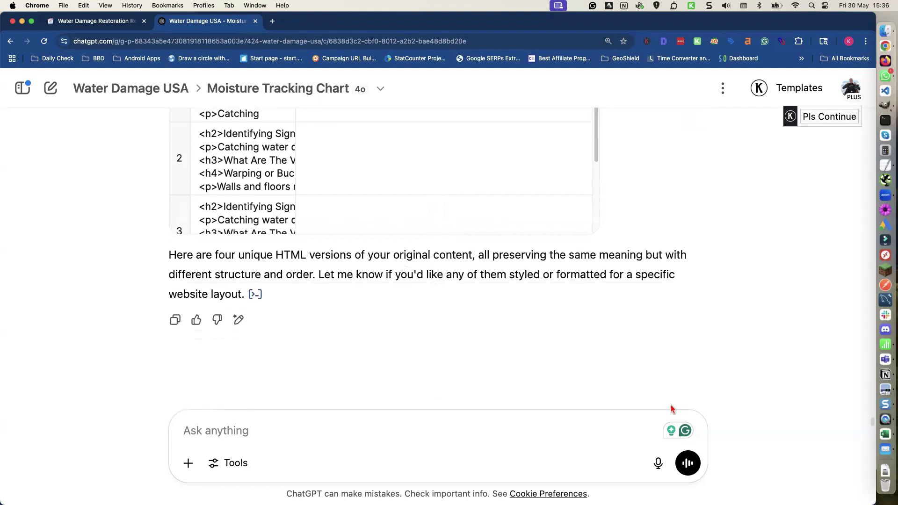
{"action": "scroll", "coordinate": [672, 409], "scroll_direction": "up", "scroll_amount": 3}
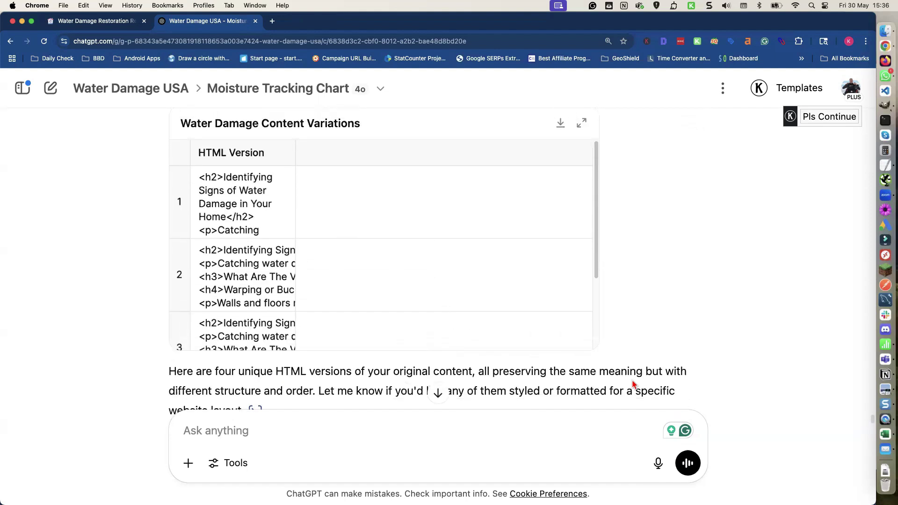
{"action": "left_click", "coordinate": [228, 192]}
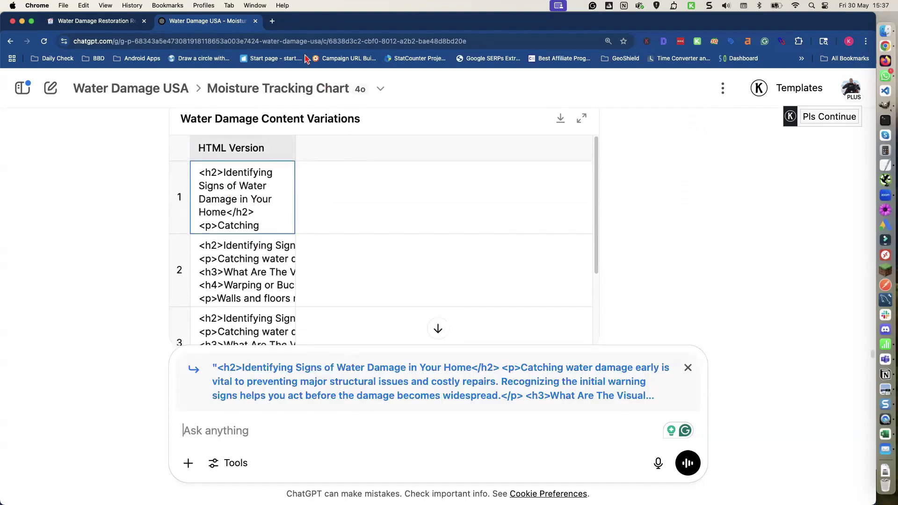
Open text-html.com in a new tab and replace the sample HTML code with the clipboard text
{"action": "left_click", "coordinate": [272, 21]}
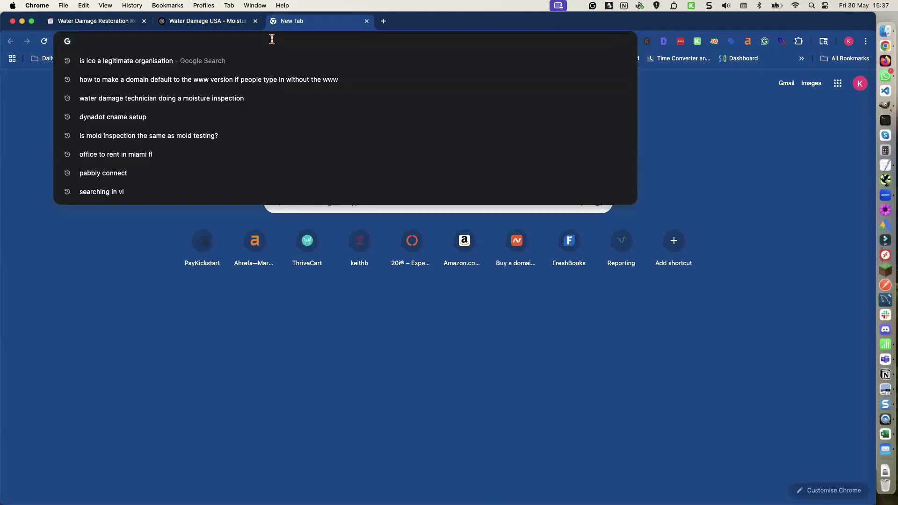
{"action": "type", "text": "text"}
{"action": "key", "text": "Return"}
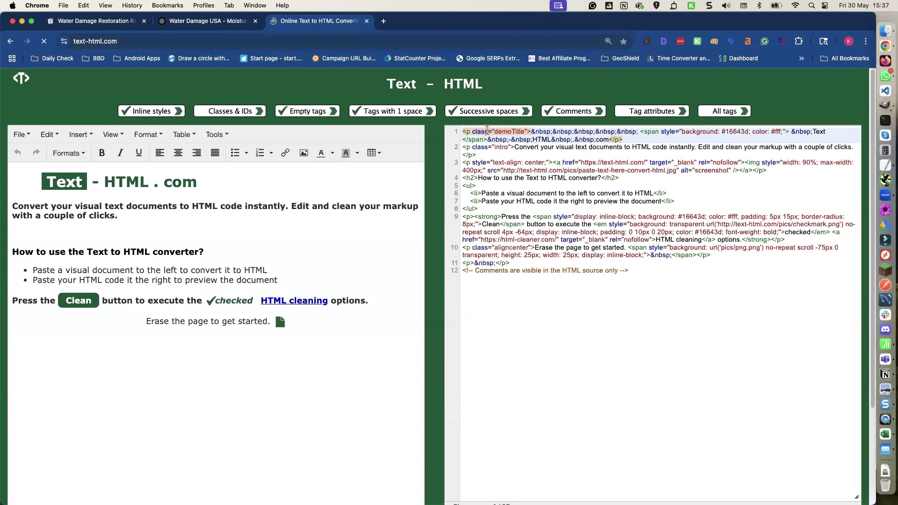
{"action": "key", "text": "super+a"}
{"action": "key", "text": "BackSpace"}
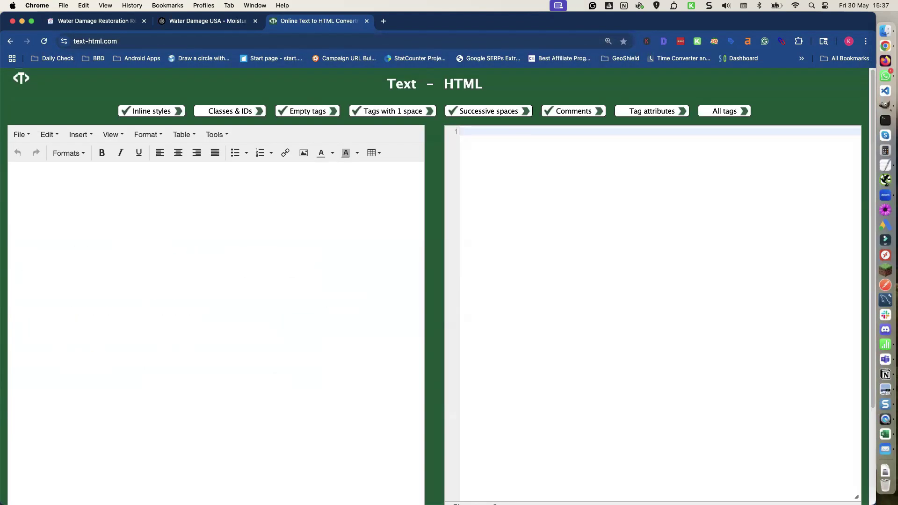
{"action": "key", "text": "super+v"}
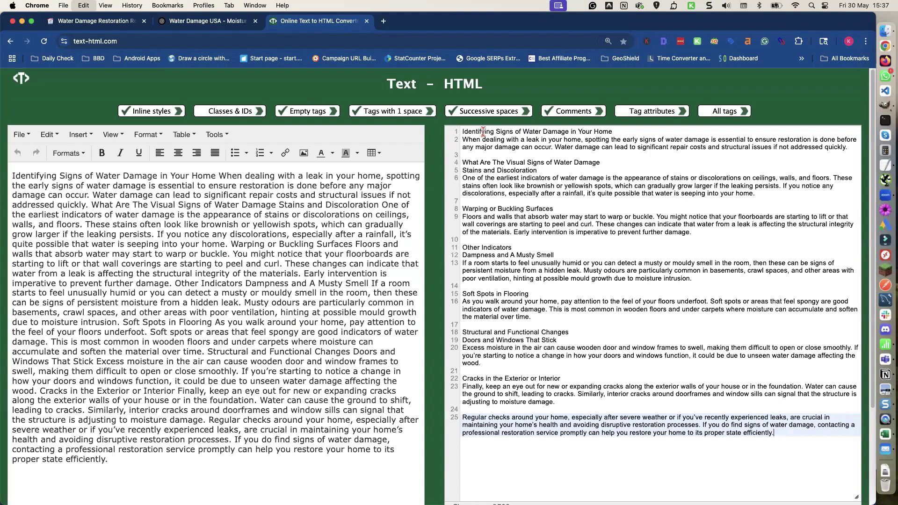
{"action": "left_click", "coordinate": [463, 132]}
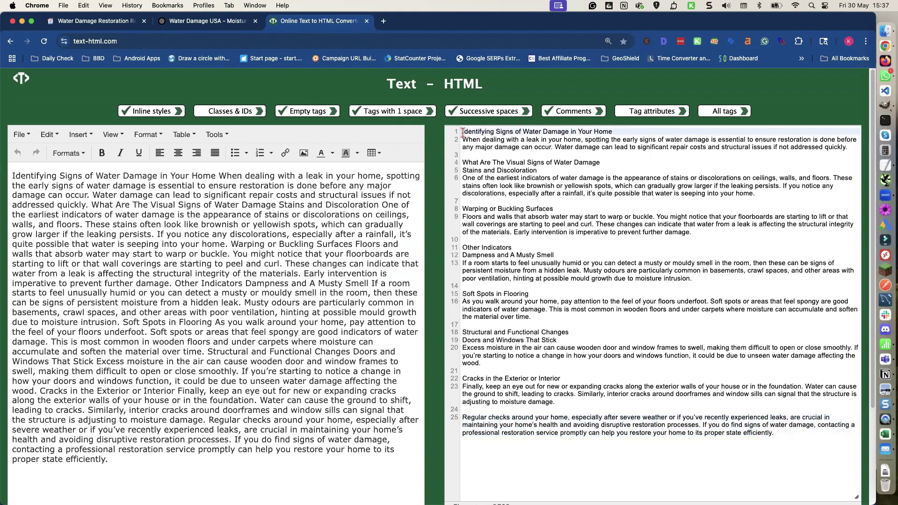
Back in ChatGPT, open the first HTML version in the Water Damage Content Variations table and copy its entire code
{"action": "left_click", "coordinate": [220, 23]}
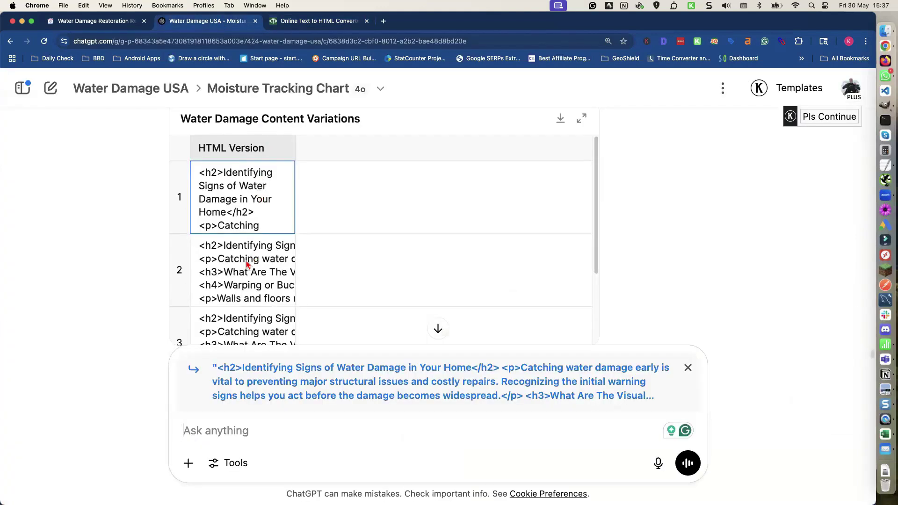
{"action": "double_click", "coordinate": [252, 225]}
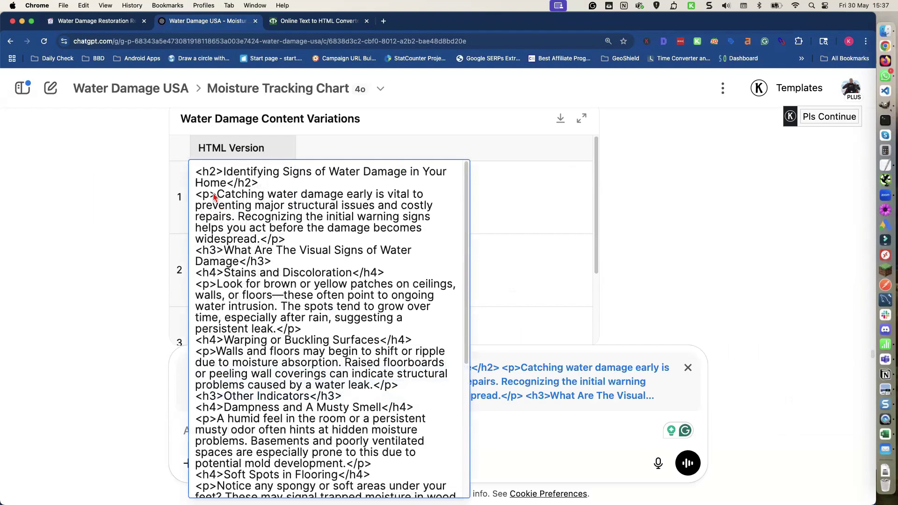
{"action": "key", "text": "super+a"}
{"action": "key", "text": "super+c"}
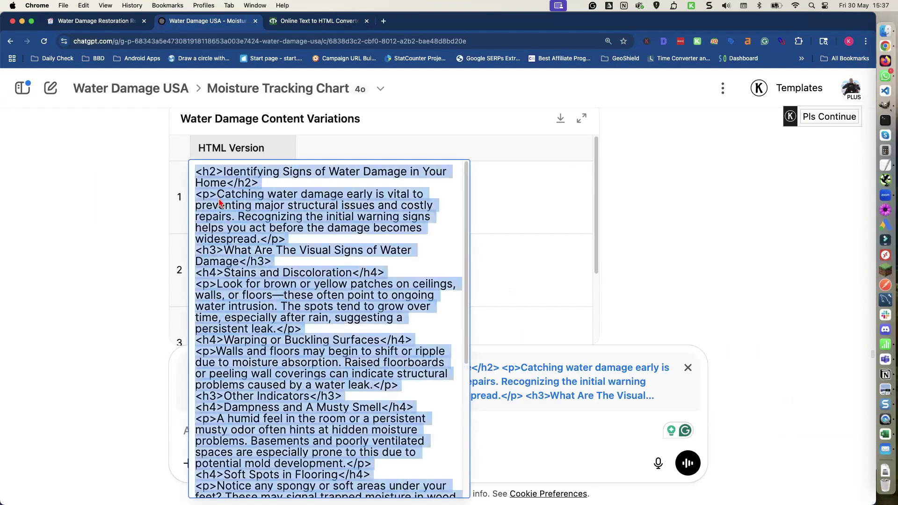
In text-html.com, replace the source code with the copied first HTML version and check the rendered preview
{"action": "left_click", "coordinate": [300, 26]}
{"action": "left_click", "coordinate": [470, 192]}
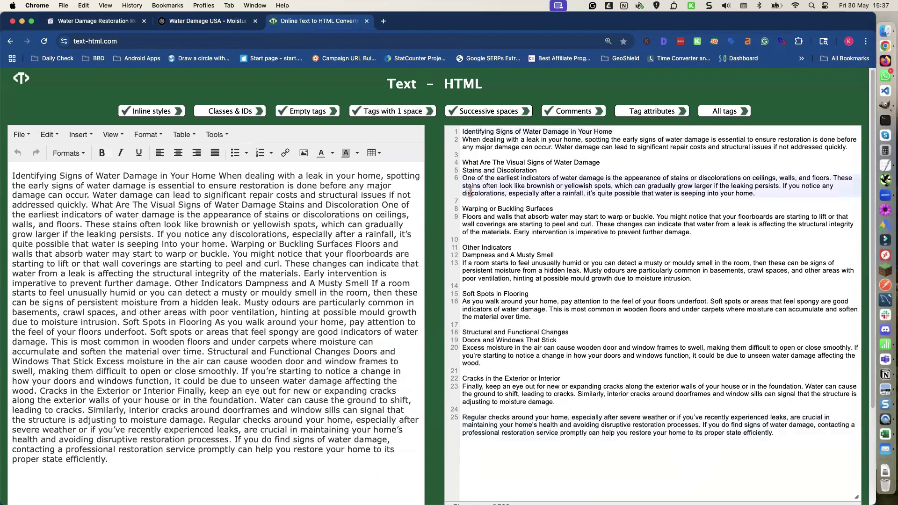
{"action": "key", "text": "super+a"}
{"action": "key", "text": "BackSpace"}
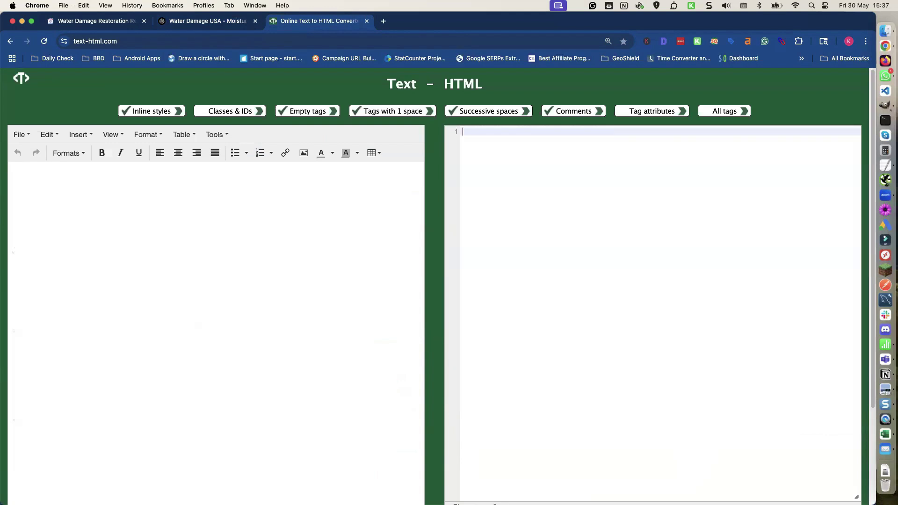
{"action": "key", "text": "super+v"}
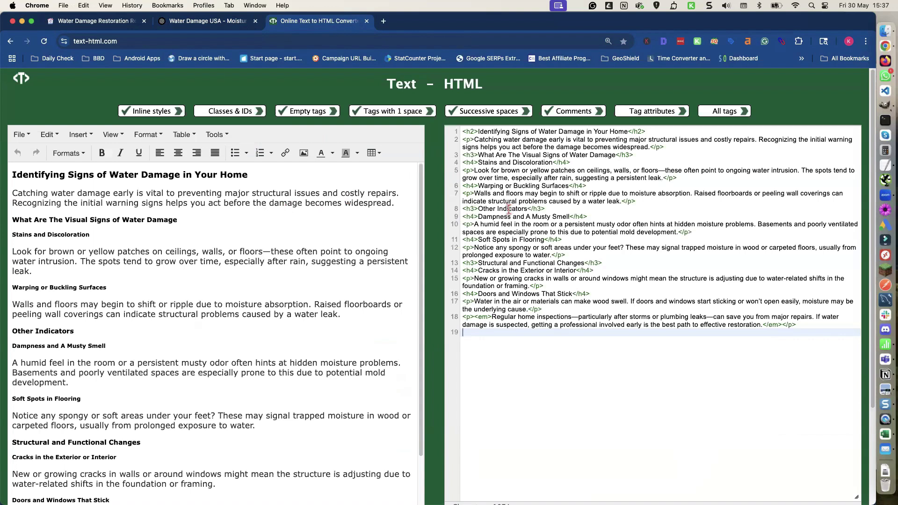
{"action": "scroll", "coordinate": [237, 245], "scroll_direction": "down", "scroll_amount": 3}
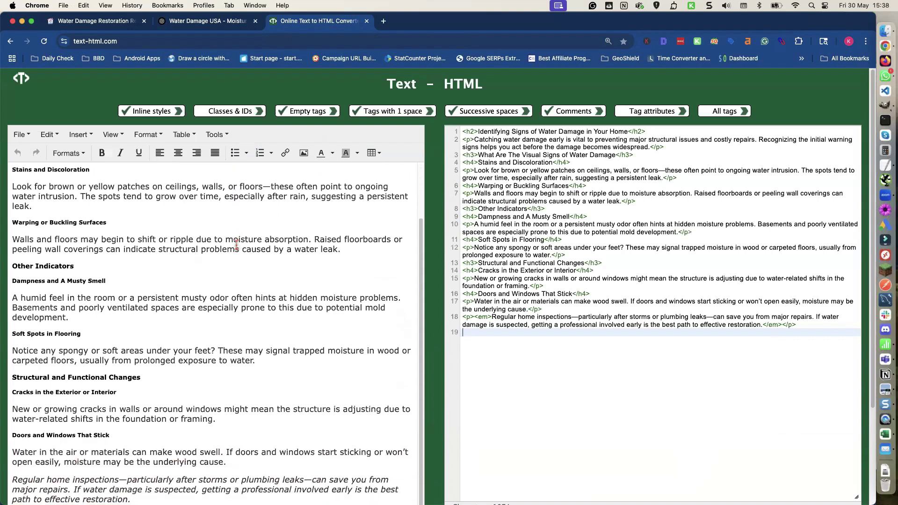
{"action": "scroll", "coordinate": [236, 244], "scroll_direction": "up", "scroll_amount": 3}
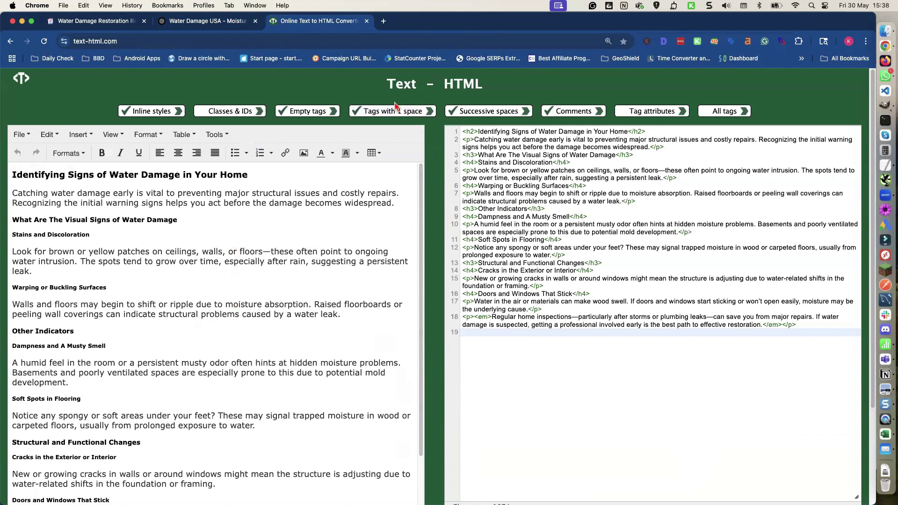
Return to the Water Damage Miami site and open the "Water Damage [location]" Magic Page for editing from the WordPress dashboard
{"action": "left_click", "coordinate": [114, 23]}
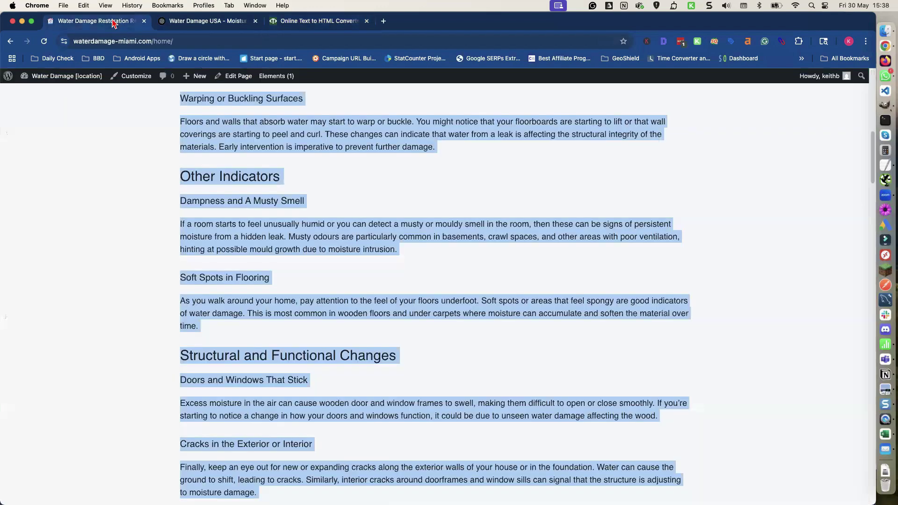
{"action": "scroll", "coordinate": [147, 124], "scroll_direction": "up", "scroll_amount": 15}
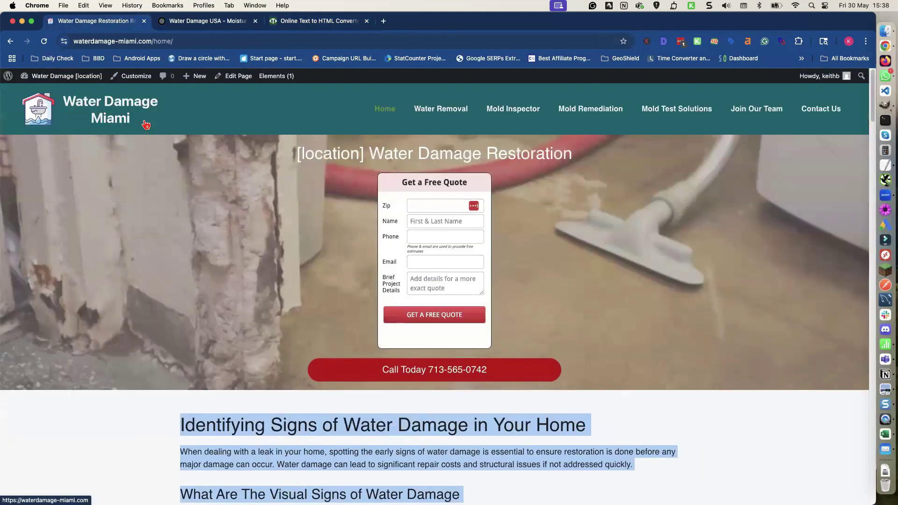
{"action": "mouse_move", "coordinate": [61, 80]}
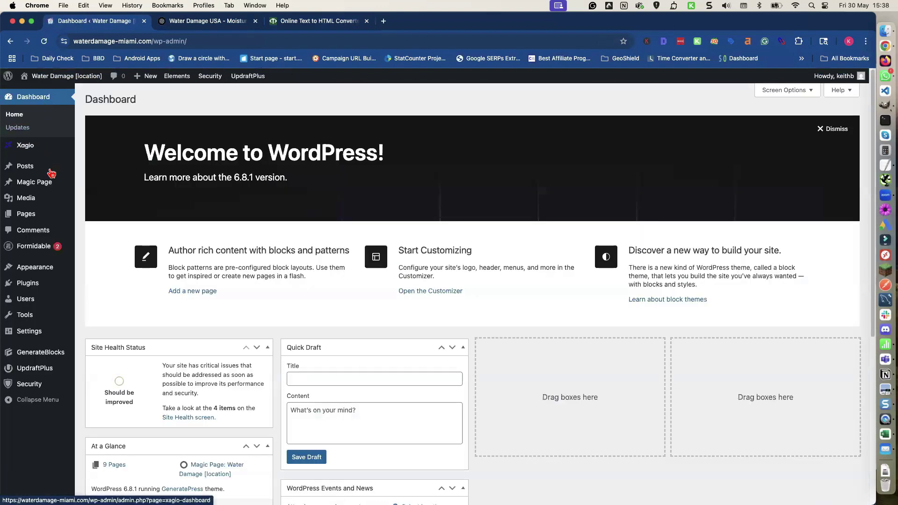
{"action": "mouse_move", "coordinate": [50, 176]}
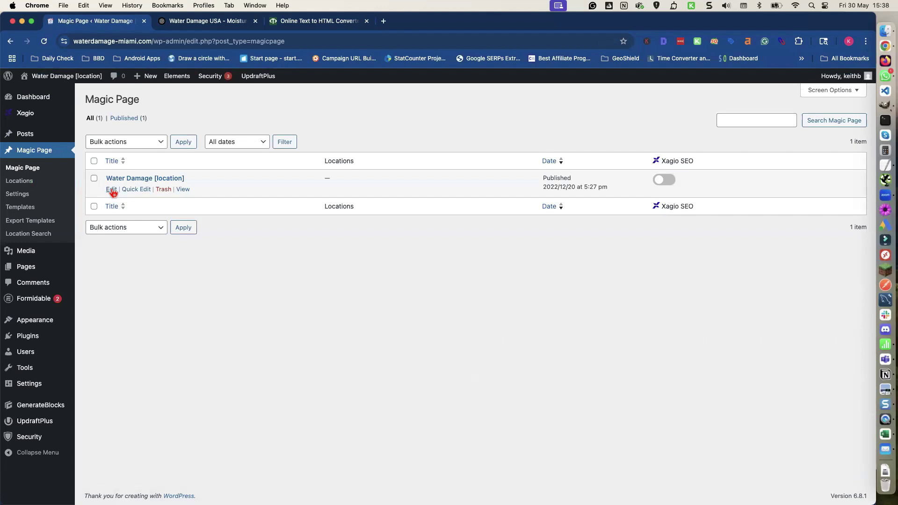
{"action": "left_click", "coordinate": [112, 190]}
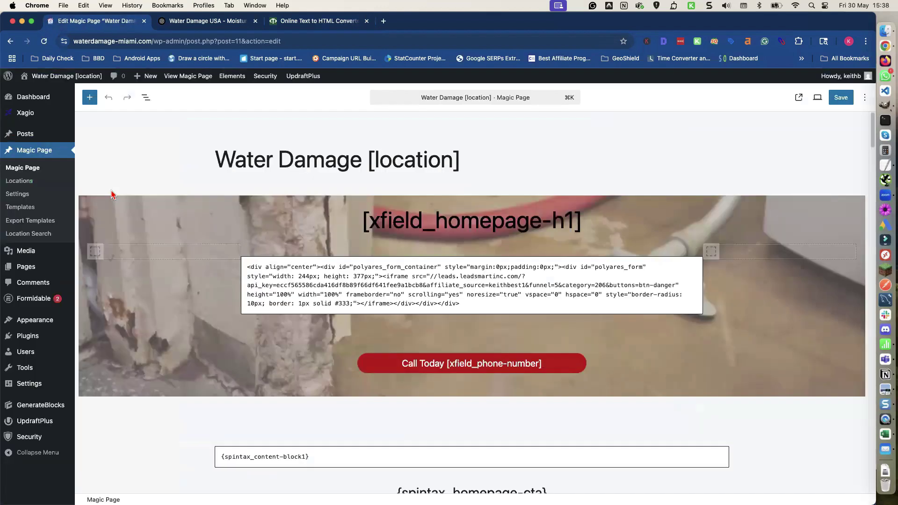
{"action": "scroll", "coordinate": [249, 229], "scroll_direction": "down", "scroll_amount": 5}
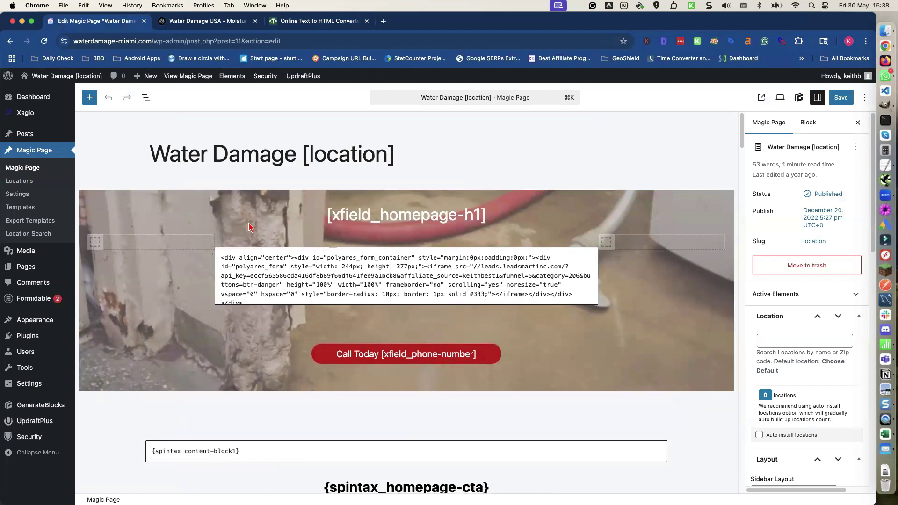
Open the {spintax_content-block1} shortcode of the Water Damage [location] Magic Page for editing
{"action": "scroll", "coordinate": [245, 257], "scroll_direction": "down", "scroll_amount": 1}
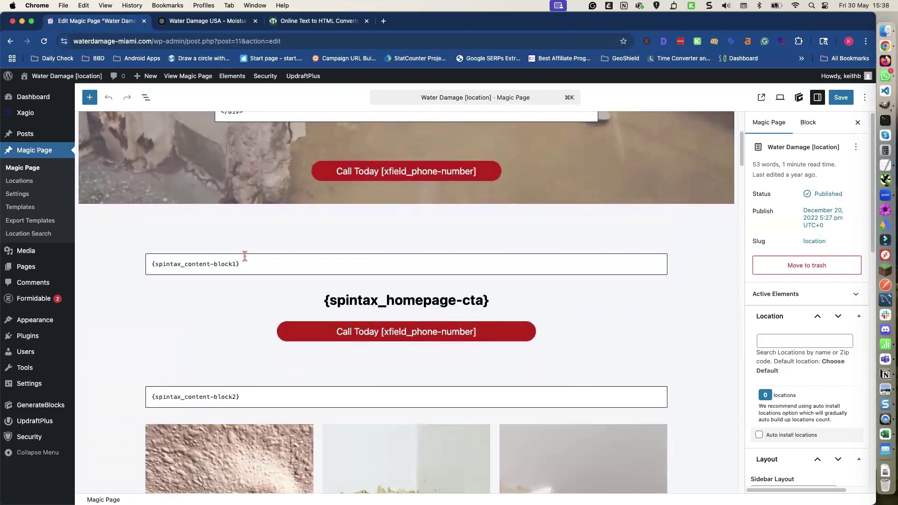
{"action": "scroll", "coordinate": [244, 257], "scroll_direction": "down", "scroll_amount": 8}
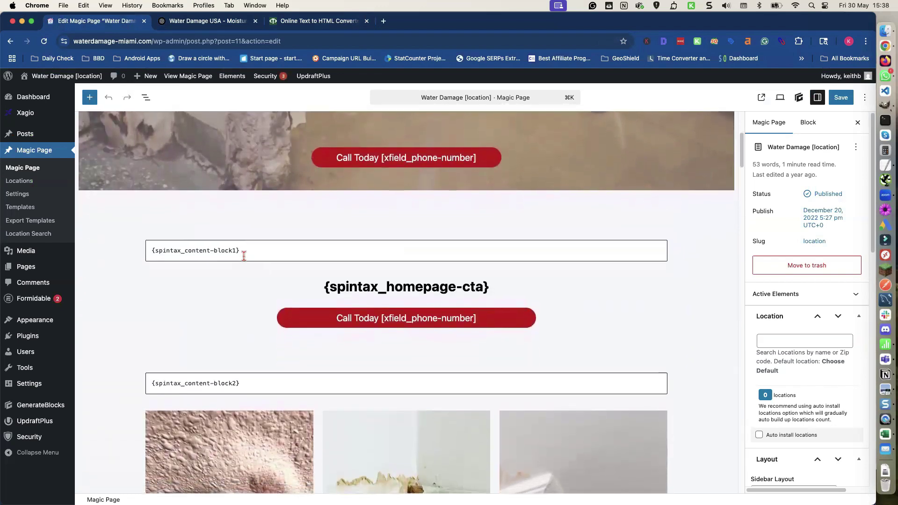
{"action": "scroll", "coordinate": [242, 261], "scroll_direction": "down", "scroll_amount": 15}
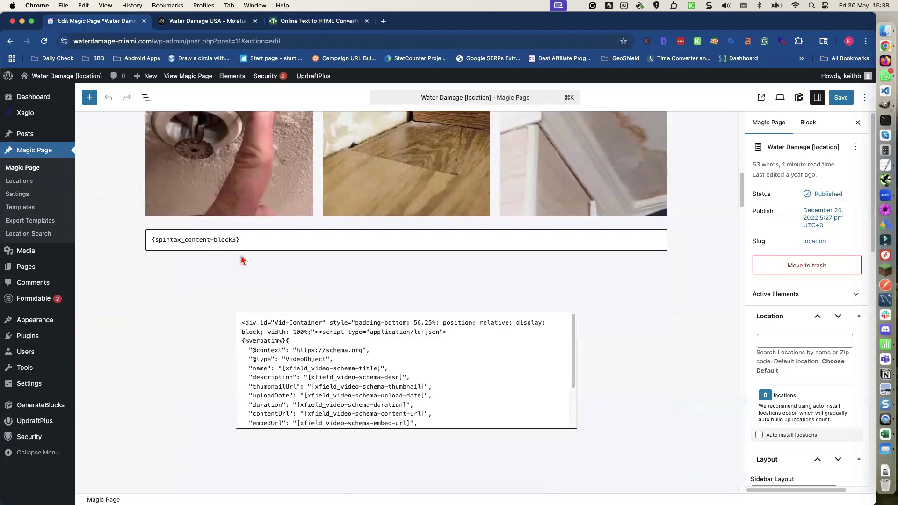
{"action": "scroll", "coordinate": [224, 259], "scroll_direction": "down", "scroll_amount": 20}
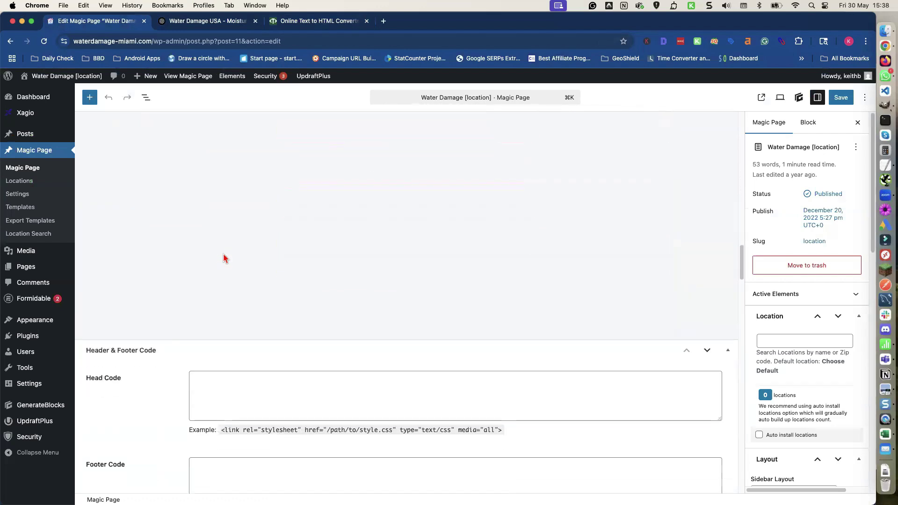
{"action": "scroll", "coordinate": [223, 258], "scroll_direction": "down", "scroll_amount": 15}
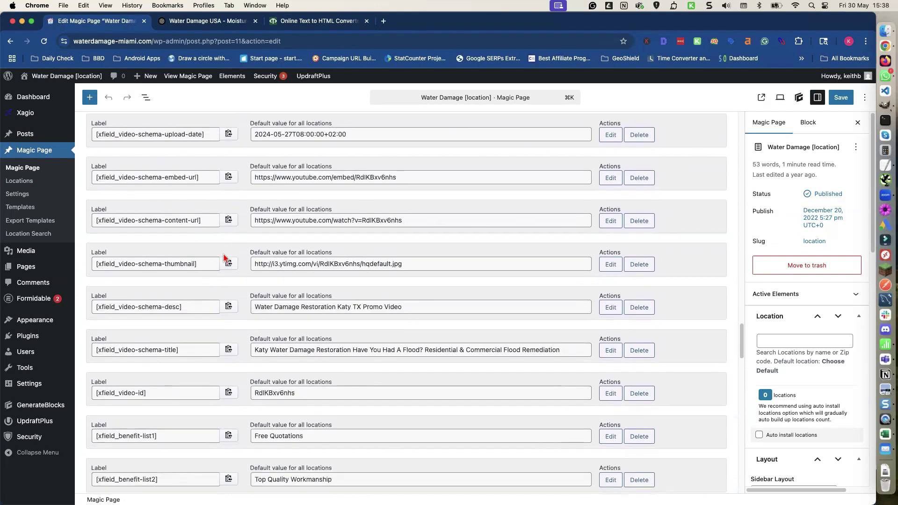
{"action": "scroll", "coordinate": [224, 253], "scroll_direction": "down", "scroll_amount": 10}
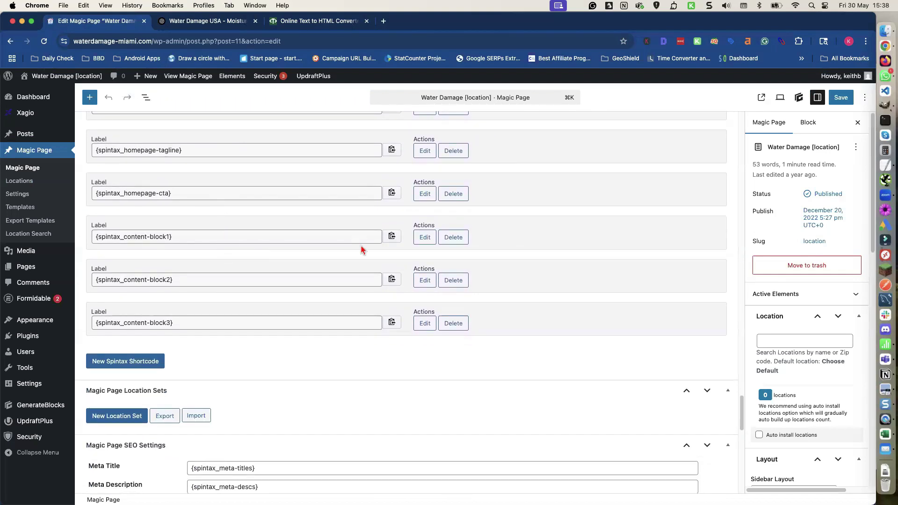
{"action": "left_click", "coordinate": [423, 238]}
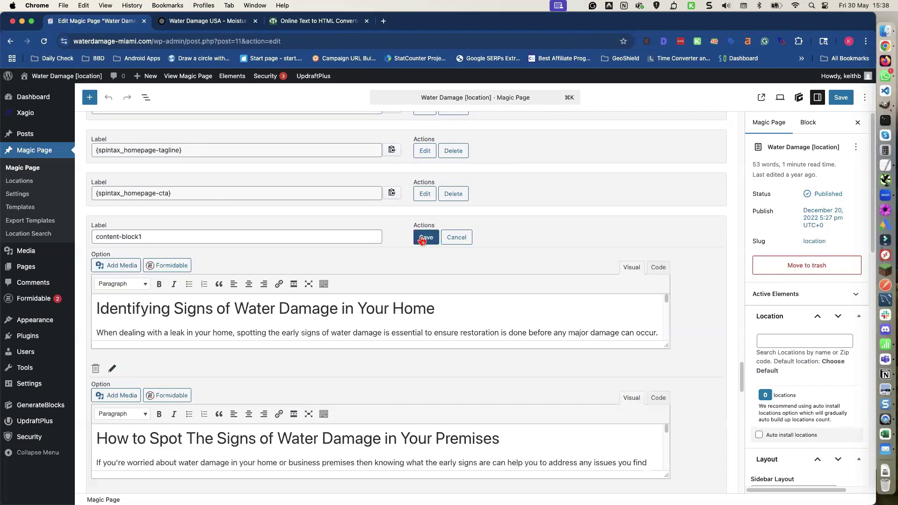
Delete all existing text from the first and second options of content-block1
{"action": "left_click", "coordinate": [477, 305]}
{"action": "key", "text": "super+a"}
{"action": "key", "text": "BackSpace"}
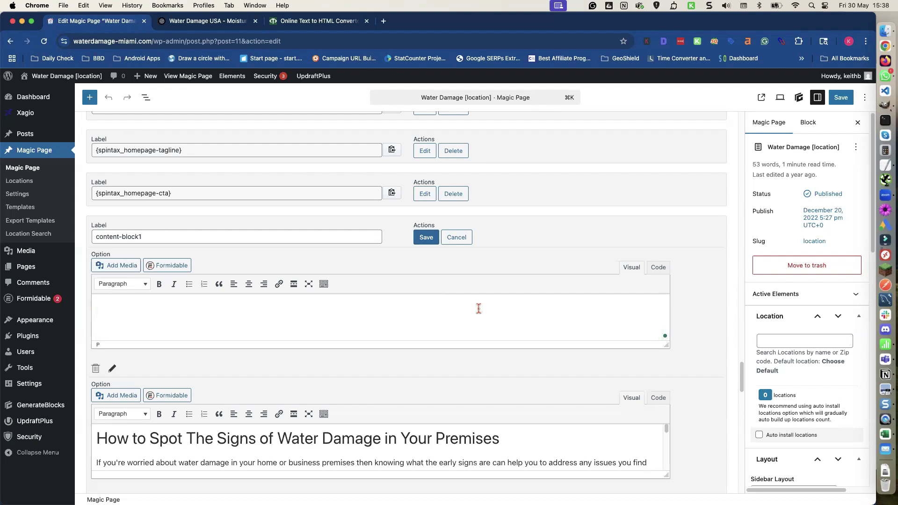
{"action": "scroll", "coordinate": [479, 308], "scroll_direction": "down", "scroll_amount": 5}
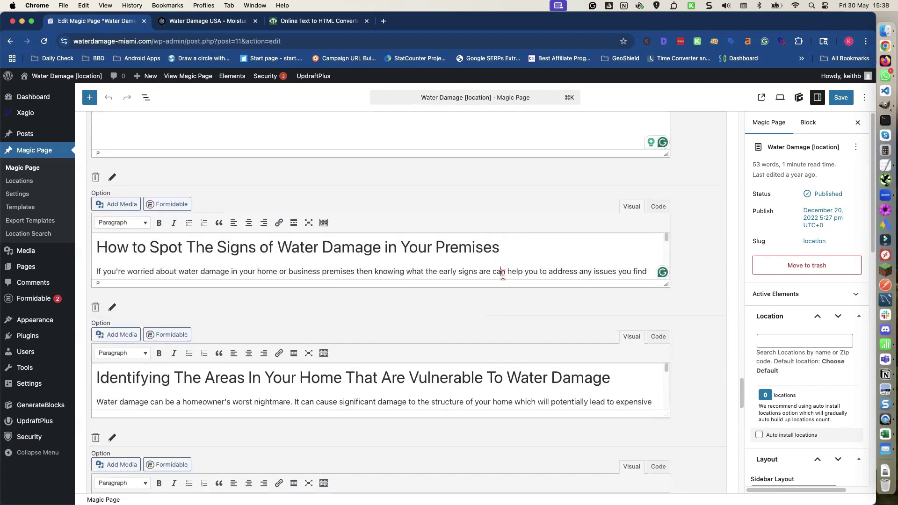
{"action": "left_click", "coordinate": [502, 275]}
{"action": "key", "text": "super+a"}
{"action": "key", "text": "BackSpace"}
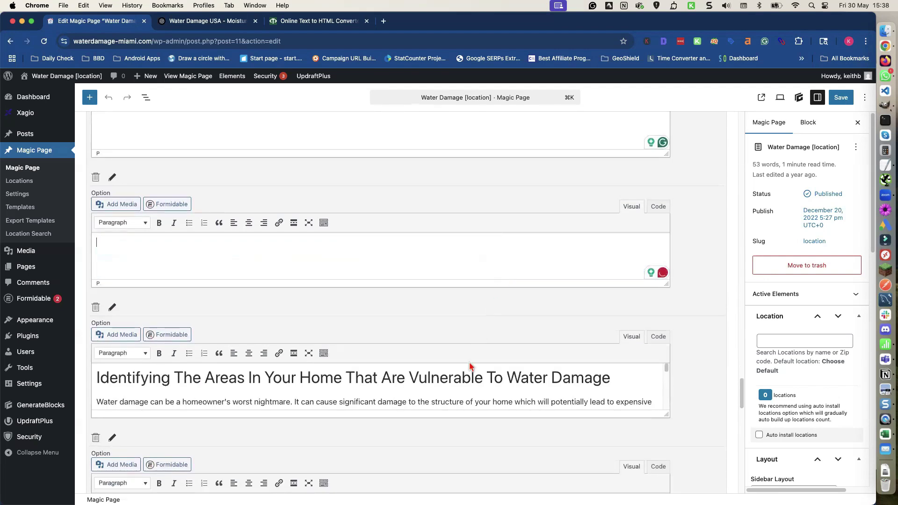
Clear the existing text from the third and fourth options of content-block1
{"action": "left_click", "coordinate": [466, 373]}
{"action": "key", "text": "super+a"}
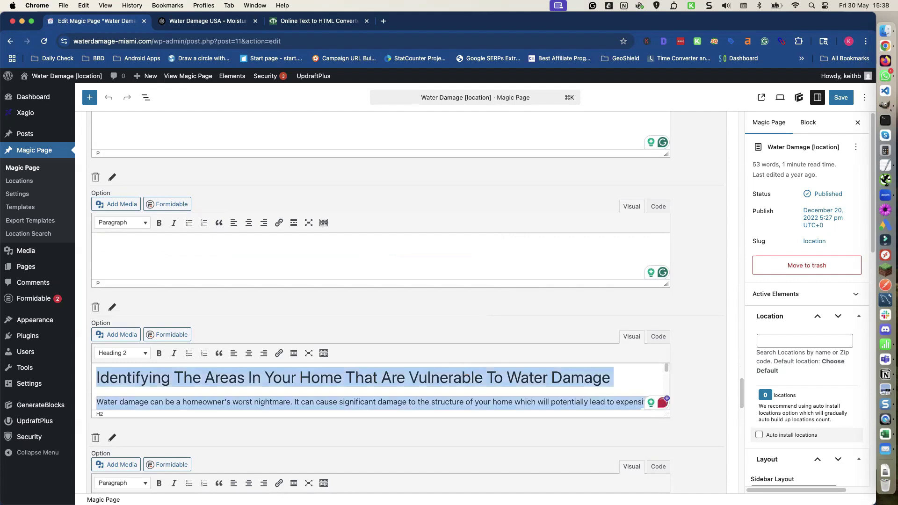
{"action": "key", "text": "BackSpace"}
{"action": "key", "text": "super+v"}
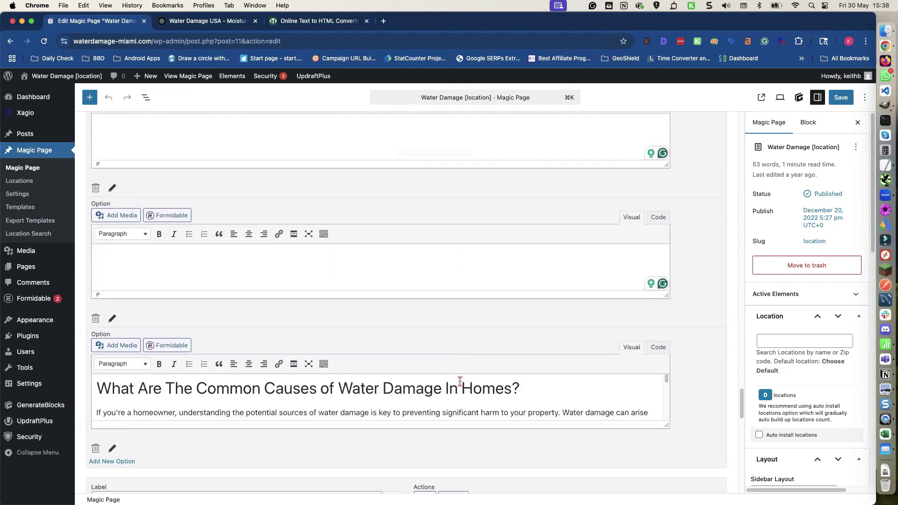
{"action": "left_click", "coordinate": [460, 381]}
{"action": "key", "text": "super+a"}
{"action": "key", "text": "BackSpace"}
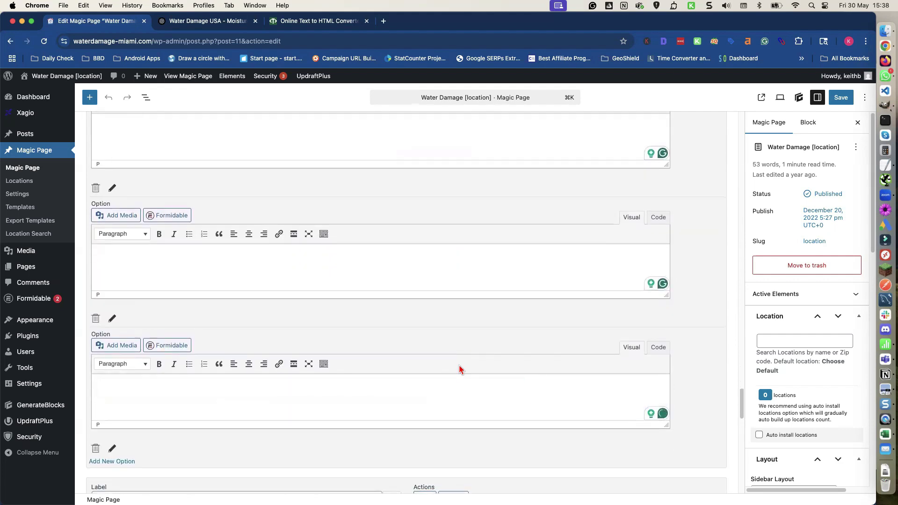
Paste the copied first HTML version as code into the first content-block1 option and remove the trailing blank line
{"action": "scroll", "coordinate": [459, 367], "scroll_direction": "down", "scroll_amount": 3}
{"action": "scroll", "coordinate": [459, 361], "scroll_direction": "up", "scroll_amount": 5}
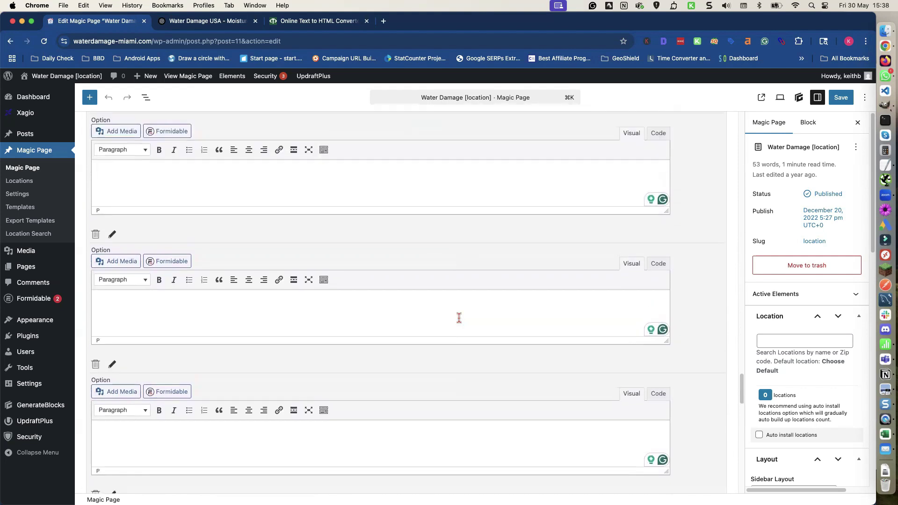
{"action": "scroll", "coordinate": [459, 317], "scroll_direction": "up", "scroll_amount": 2}
{"action": "left_click", "coordinate": [659, 208]}
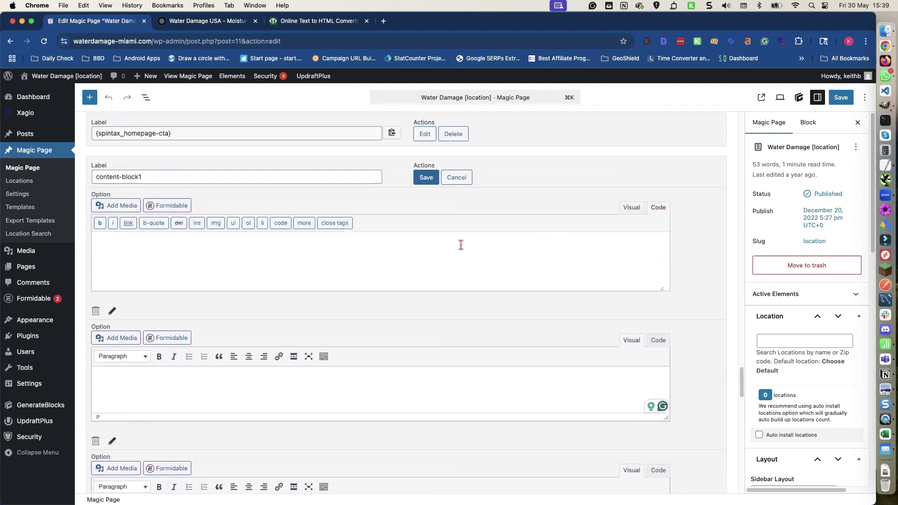
{"action": "key", "text": "super+v"}
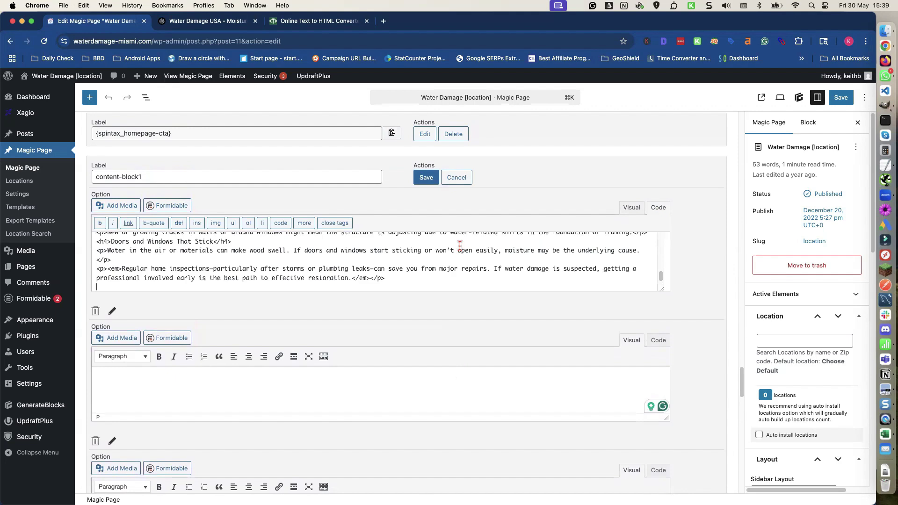
{"action": "key", "text": "BackSpace"}
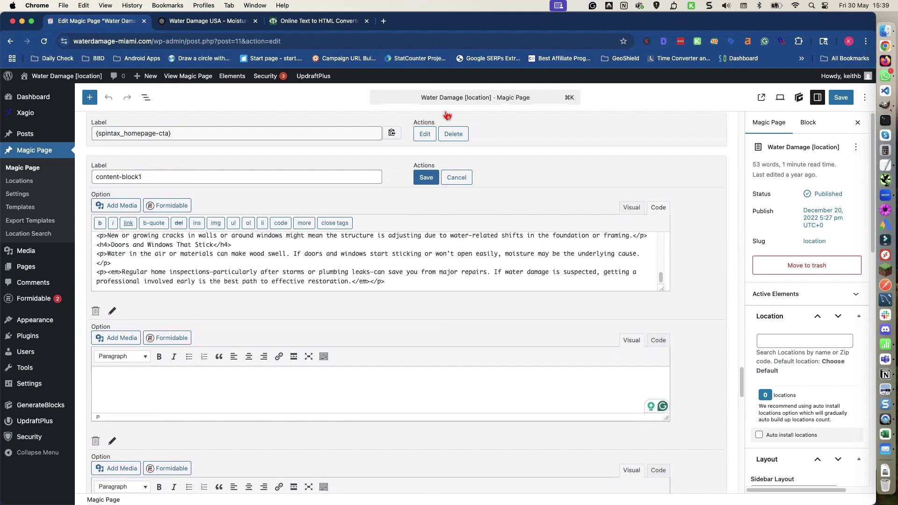
Switch to ChatGPT, open the second HTML version in the Water Damage Content Variations table and copy its entire code
{"action": "left_click", "coordinate": [226, 24]}
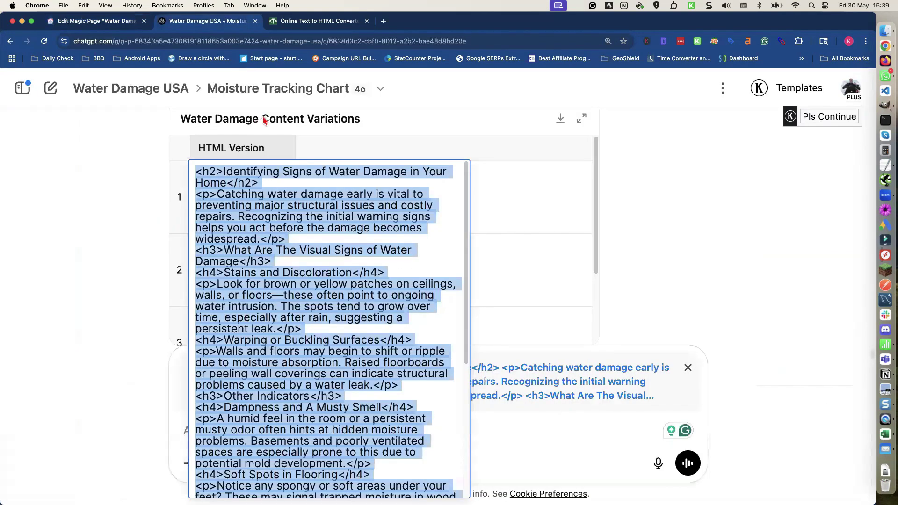
{"action": "left_click", "coordinate": [149, 177]}
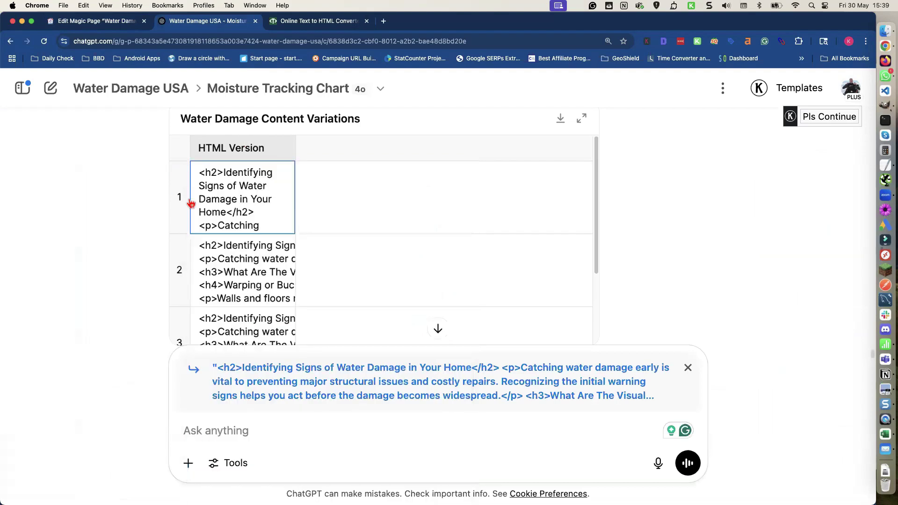
{"action": "left_click", "coordinate": [204, 248]}
{"action": "left_click", "coordinate": [205, 248]}
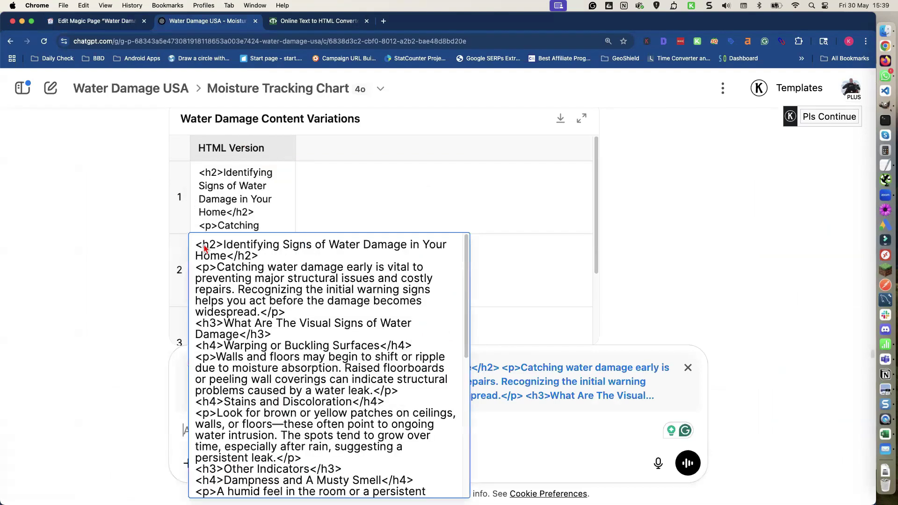
{"action": "double_click", "coordinate": [205, 248]}
{"action": "key", "text": "super+a"}
{"action": "key", "text": "super+c"}
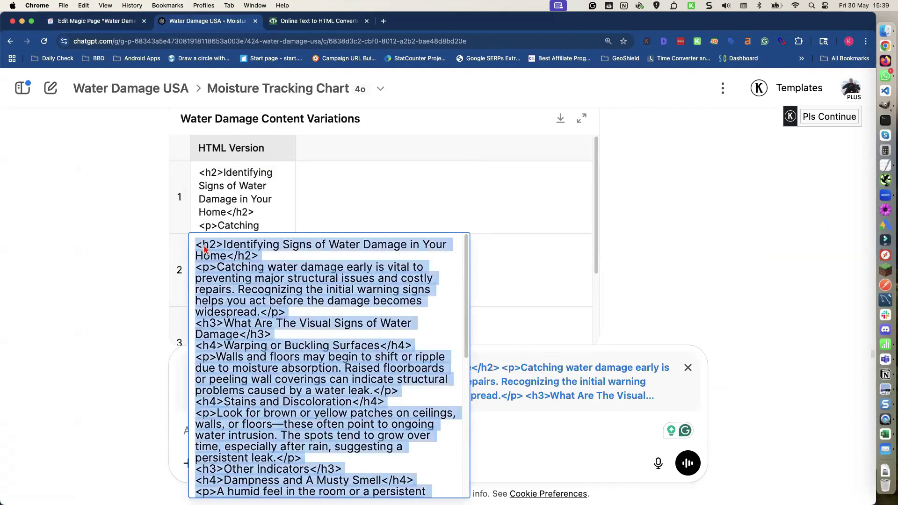
In text-html.com, replace the source code with the copied second HTML version and check the rendered preview
{"action": "left_click", "coordinate": [291, 21]}
{"action": "left_click", "coordinate": [479, 209]}
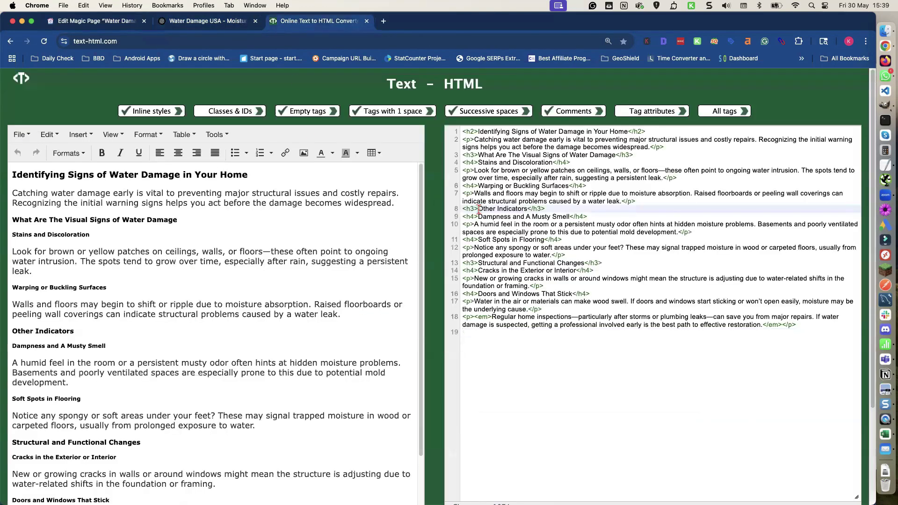
{"action": "key", "text": "super+a"}
{"action": "key", "text": "BackSpace"}
{"action": "key", "text": "super+v"}
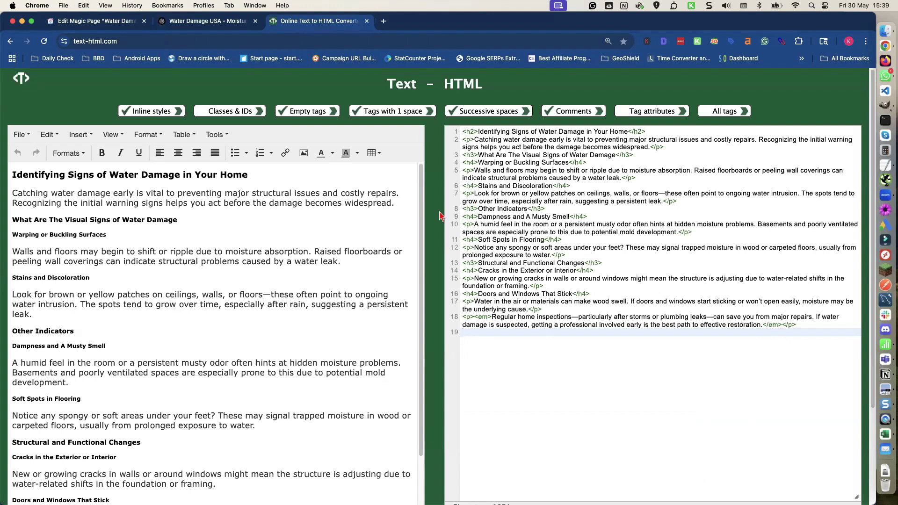
{"action": "scroll", "coordinate": [258, 230], "scroll_direction": "down", "scroll_amount": 1}
{"action": "scroll", "coordinate": [257, 229], "scroll_direction": "down", "scroll_amount": 3}
Back in the Magic Page editor, paste the second HTML version as code into the second content-block1 option, without the trailing blank line
{"action": "left_click", "coordinate": [124, 21]}
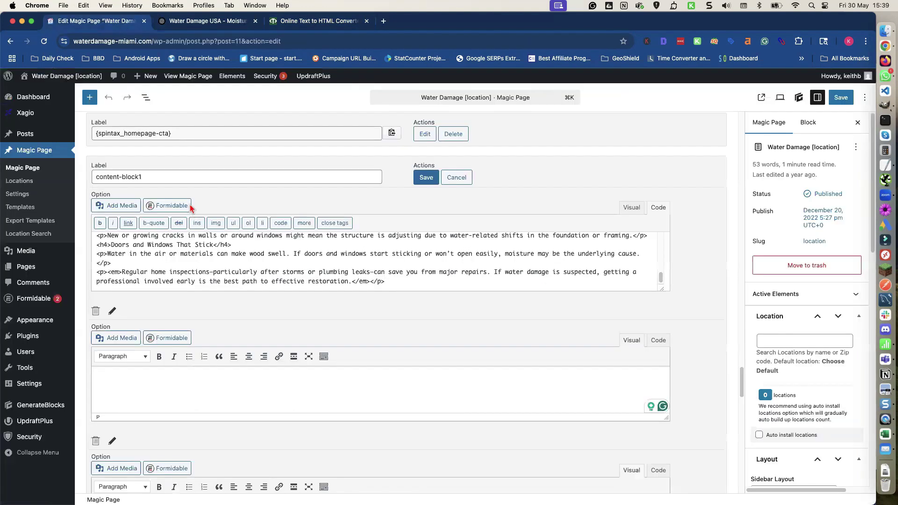
{"action": "left_click", "coordinate": [660, 343]}
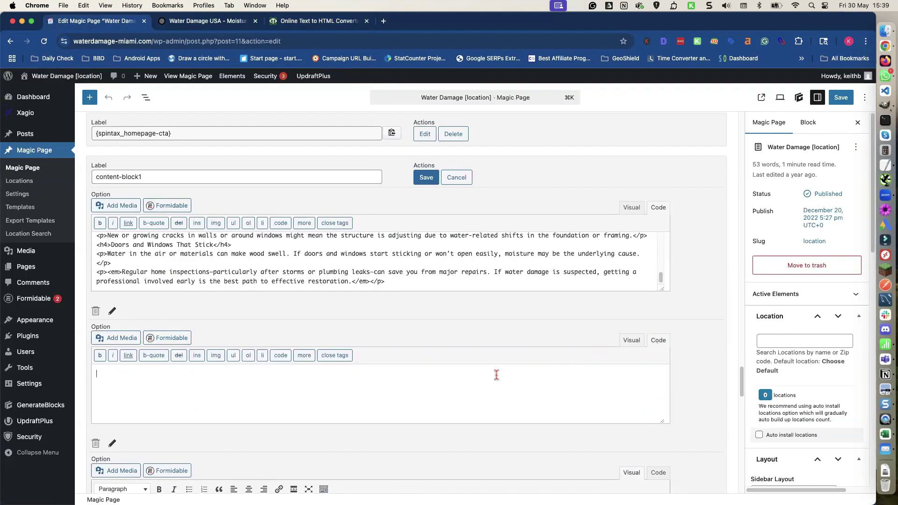
{"action": "left_click", "coordinate": [416, 392]}
{"action": "key", "text": "super+v"}
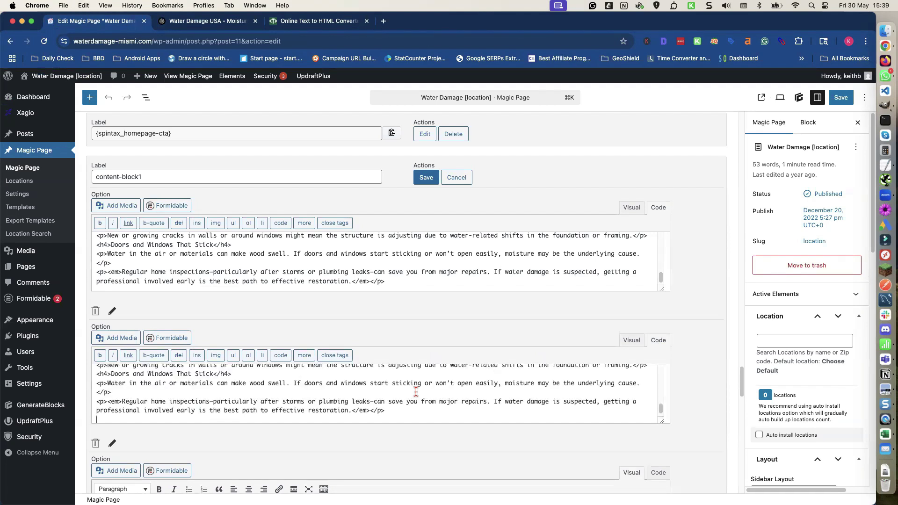
{"action": "key", "text": "BackSpace"}
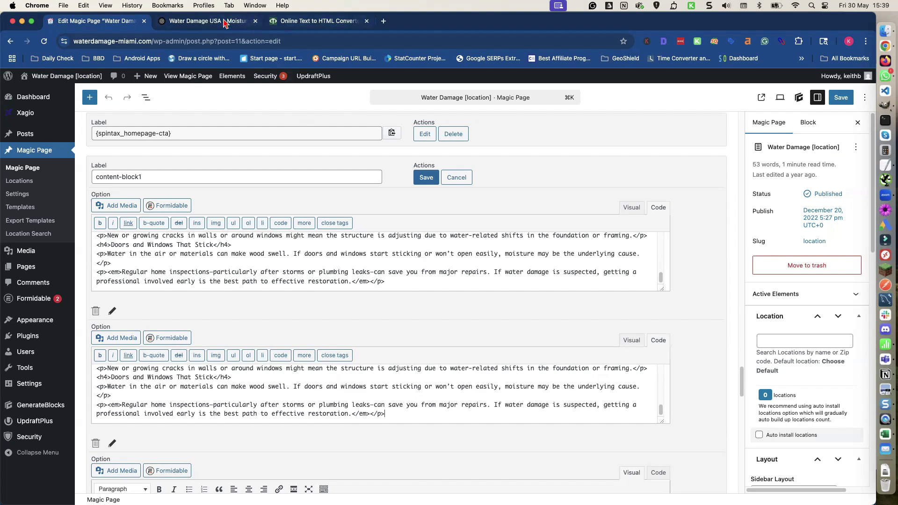
Return to ChatGPT, open the third HTML version in the variations table and copy its entire code
{"action": "left_click", "coordinate": [224, 23]}
{"action": "left_click", "coordinate": [137, 195]}
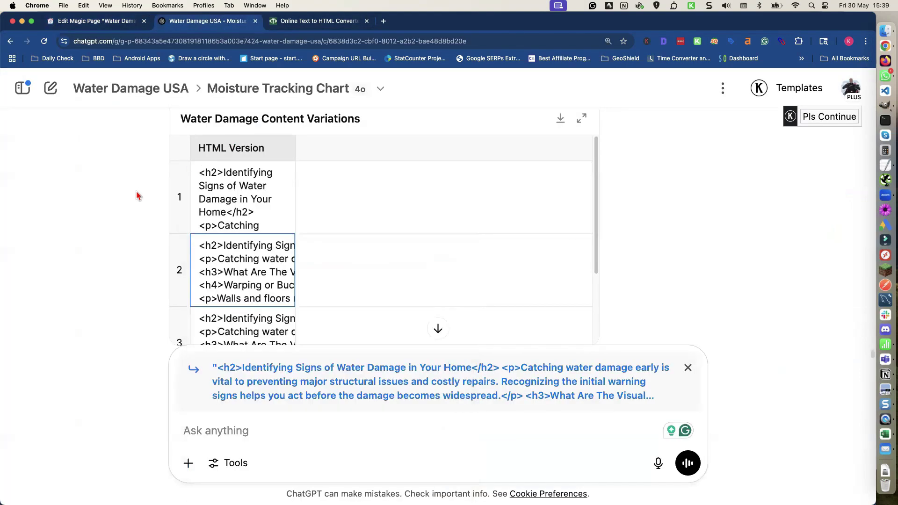
{"action": "scroll", "coordinate": [137, 196], "scroll_direction": "down", "scroll_amount": 3}
{"action": "left_click", "coordinate": [206, 187]}
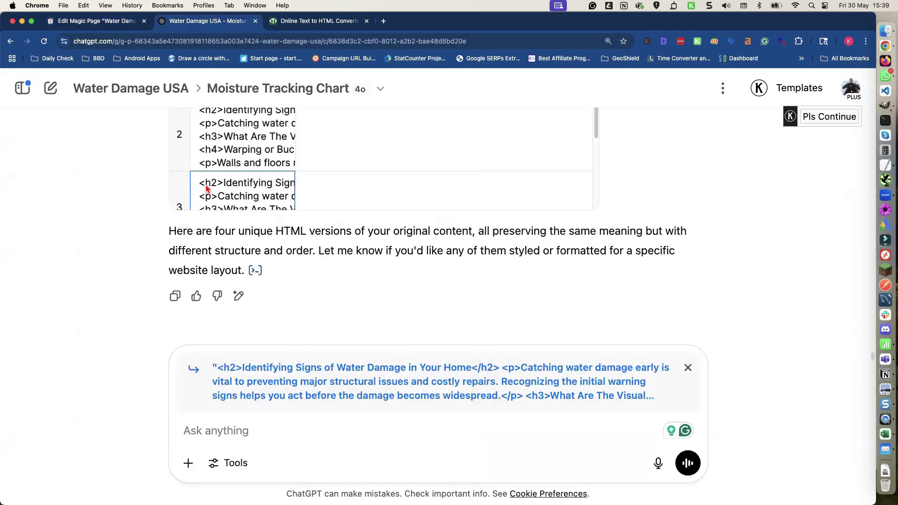
{"action": "left_click", "coordinate": [204, 187]}
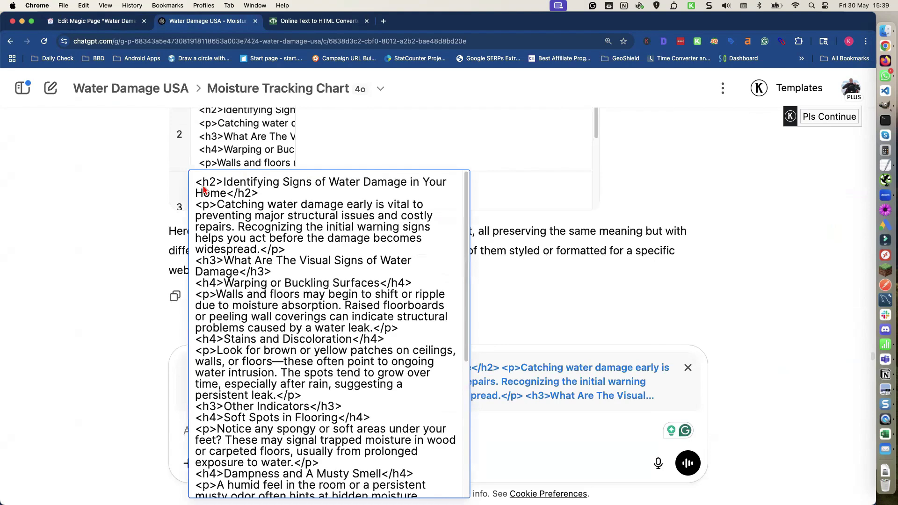
{"action": "double_click", "coordinate": [210, 190]}
{"action": "key", "text": "super+a"}
{"action": "key", "text": "super+c"}
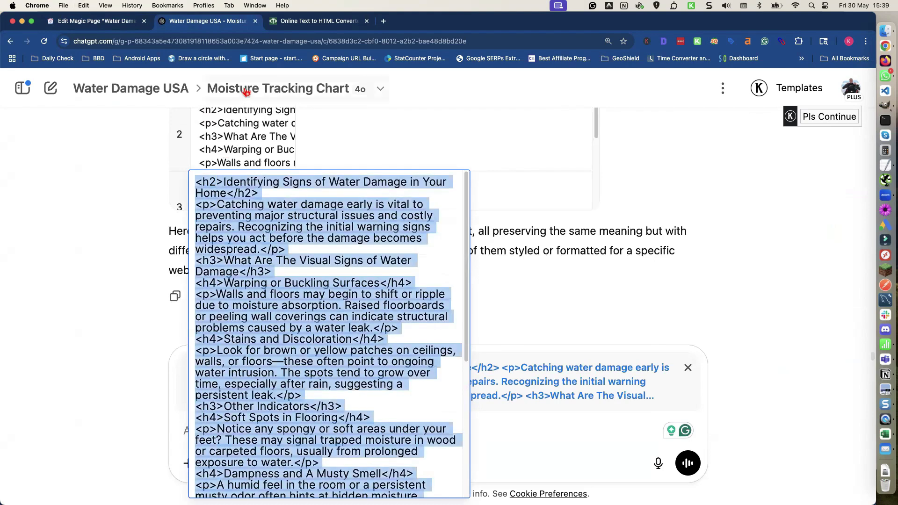
In text-html.com, replace the second version's source code with the copied third HTML version to preview it
{"action": "left_click", "coordinate": [300, 21]}
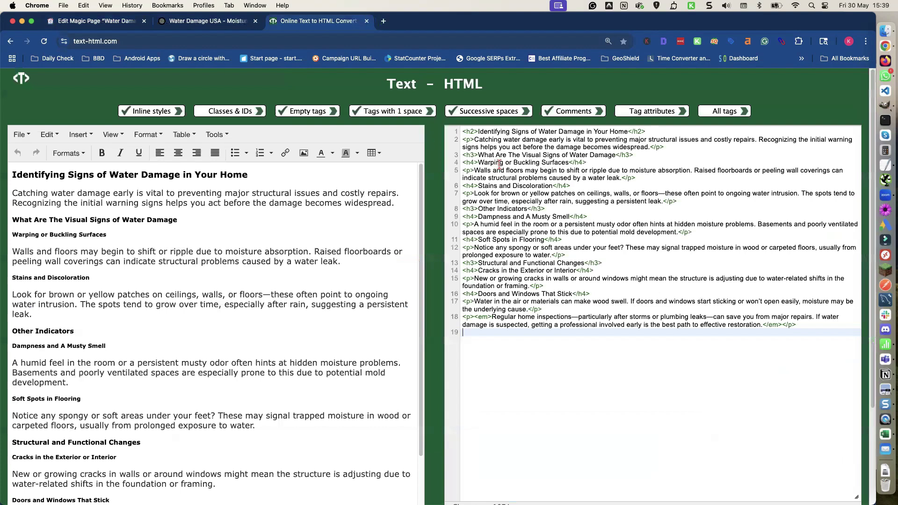
{"action": "key", "text": "super+a"}
{"action": "key", "text": "BackSpace"}
{"action": "key", "text": "super+v"}
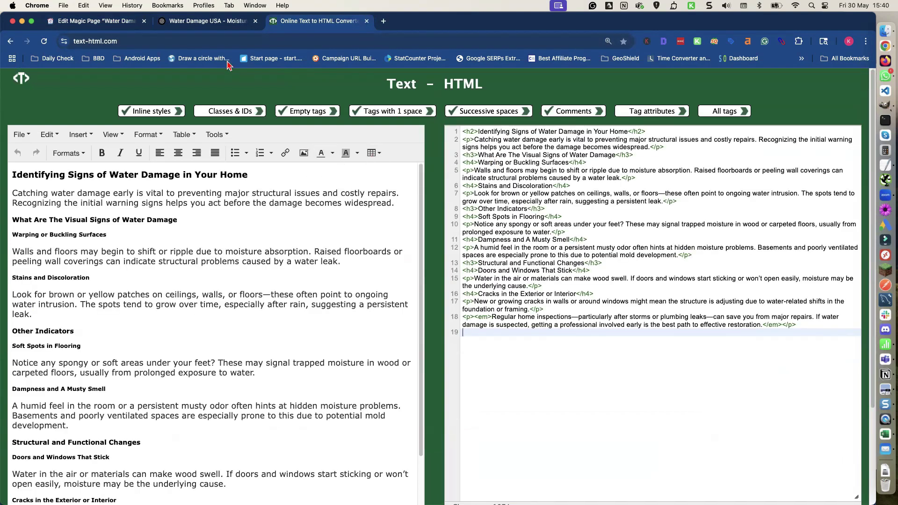
Back in the Magic Page editor, paste the third HTML version as code into the third content-block1 option, without the trailing blank line
{"action": "left_click", "coordinate": [120, 23]}
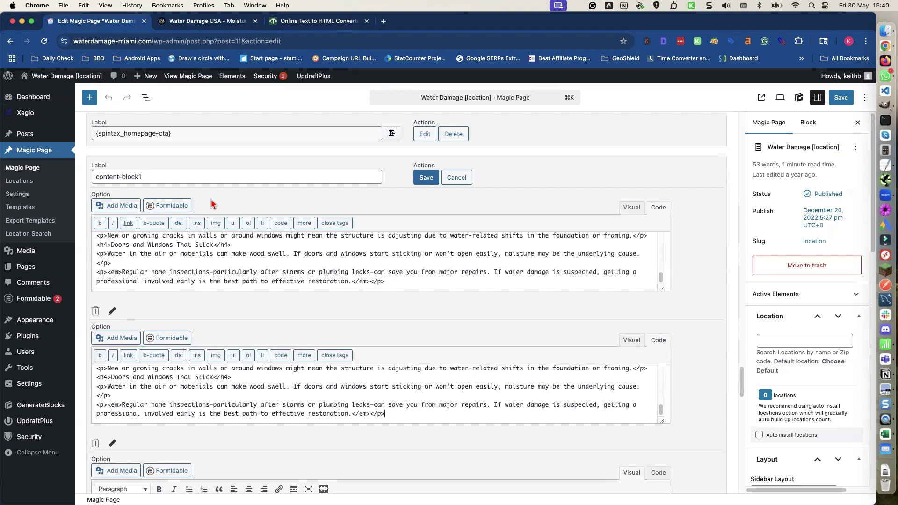
{"action": "scroll", "coordinate": [215, 205], "scroll_direction": "down", "scroll_amount": 5}
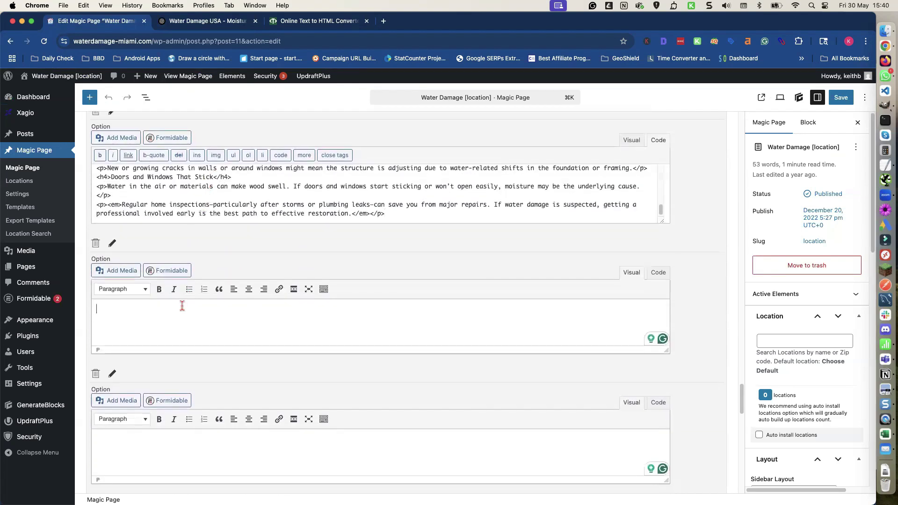
{"action": "left_click", "coordinate": [652, 273]}
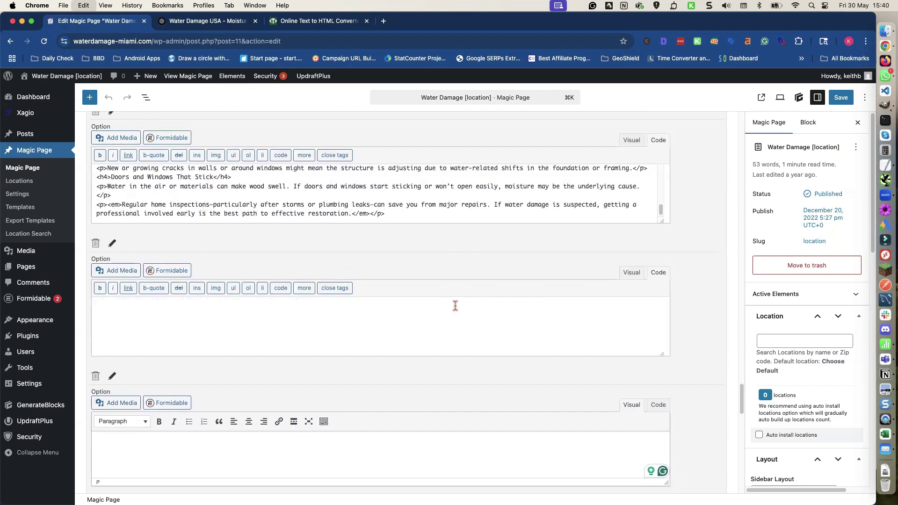
{"action": "key", "text": "super+v"}
{"action": "key", "text": "BackSpace"}
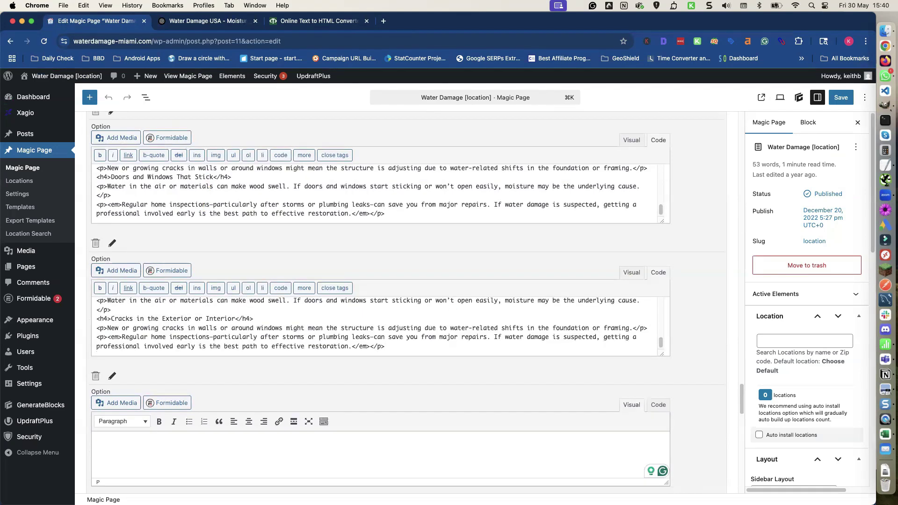
Return to ChatGPT, open the fourth HTML version in the variations table and copy its entire code
{"action": "left_click", "coordinate": [220, 25]}
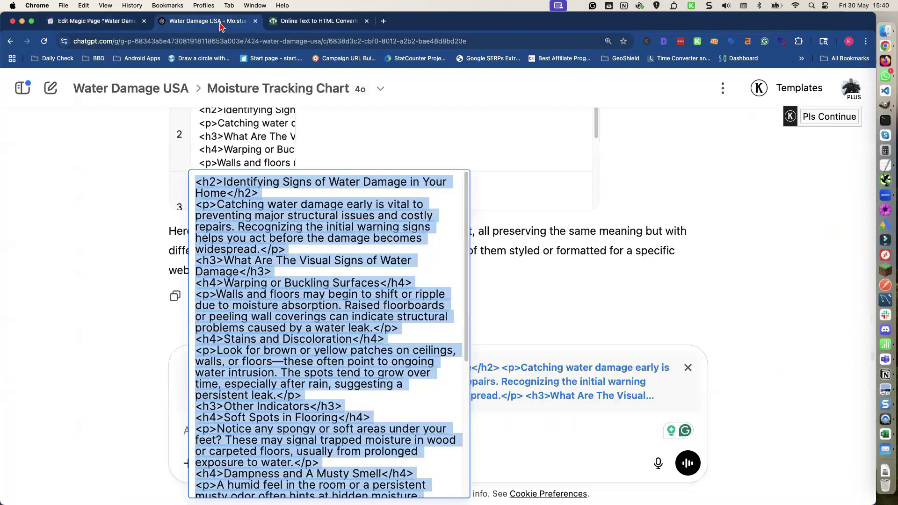
{"action": "left_click", "coordinate": [148, 174]}
{"action": "scroll", "coordinate": [262, 155], "scroll_direction": "down", "scroll_amount": 3}
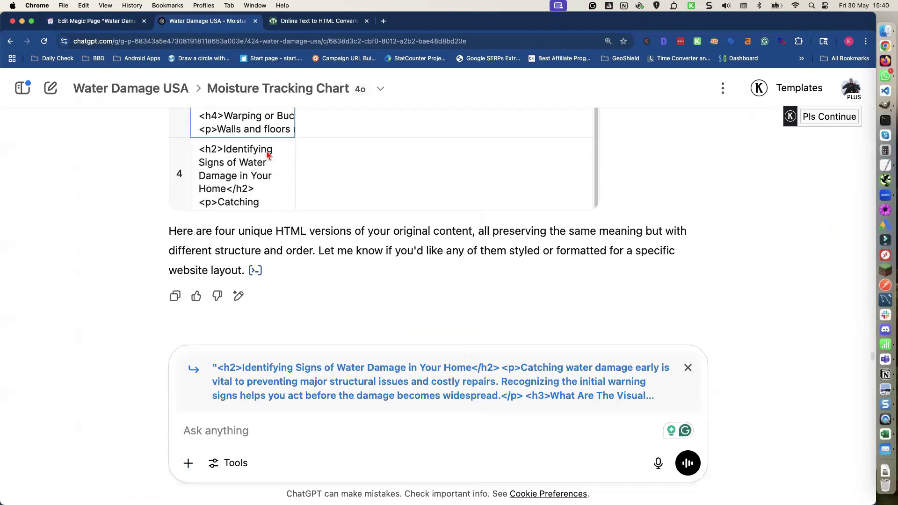
{"action": "double_click", "coordinate": [231, 164]}
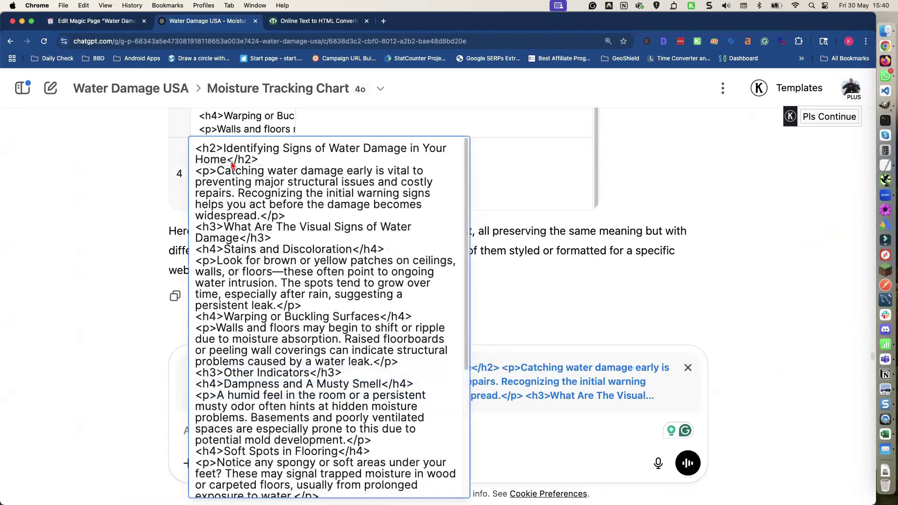
{"action": "key", "text": "super+a"}
{"action": "key", "text": "super+c"}
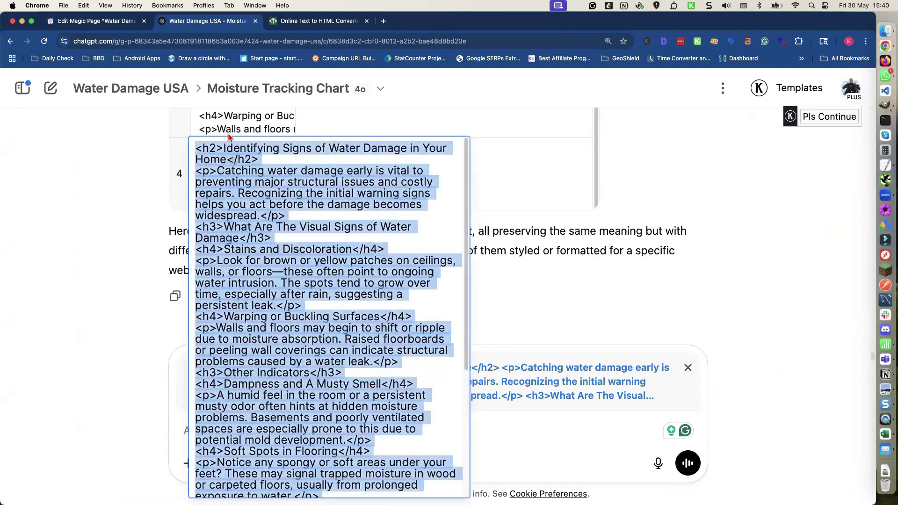
Replace the source code in text-html.com with the copied fourth HTML version, and return to the fourth content-block1 option in the Magic Page editor
{"action": "left_click", "coordinate": [296, 22]}
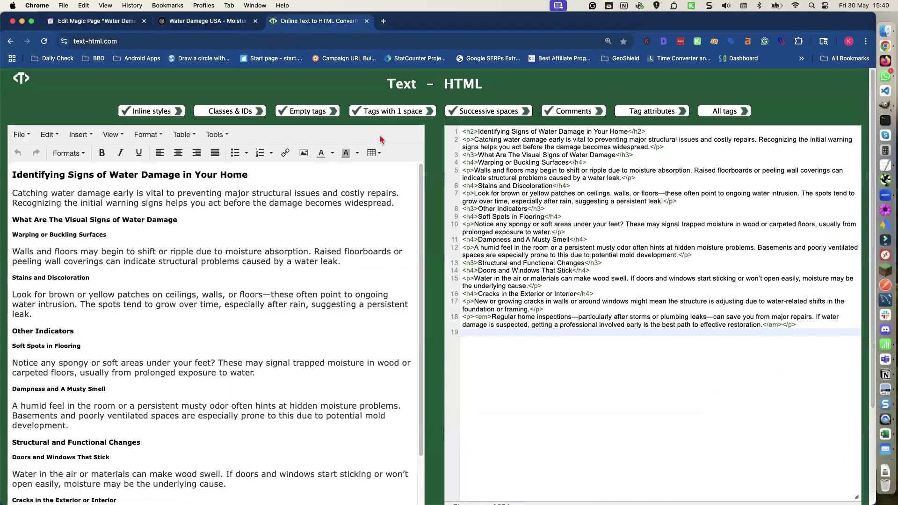
{"action": "key", "text": "super+a"}
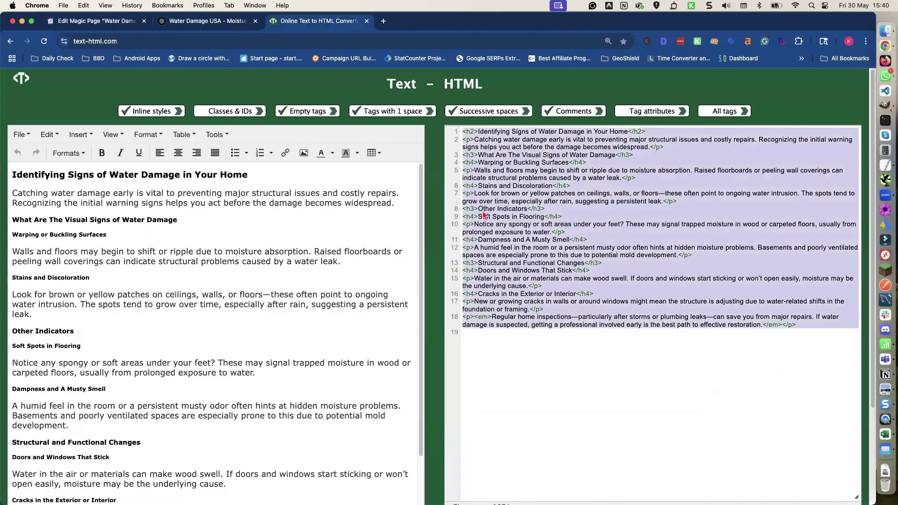
{"action": "key", "text": "BackSpace"}
{"action": "key", "text": "super+v"}
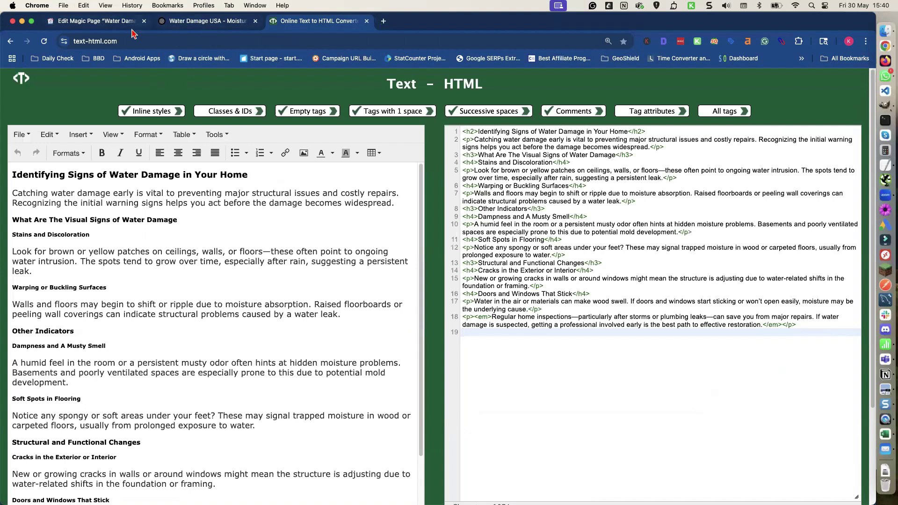
{"action": "left_click", "coordinate": [111, 21]}
{"action": "scroll", "coordinate": [142, 267], "scroll_direction": "down", "scroll_amount": 4}
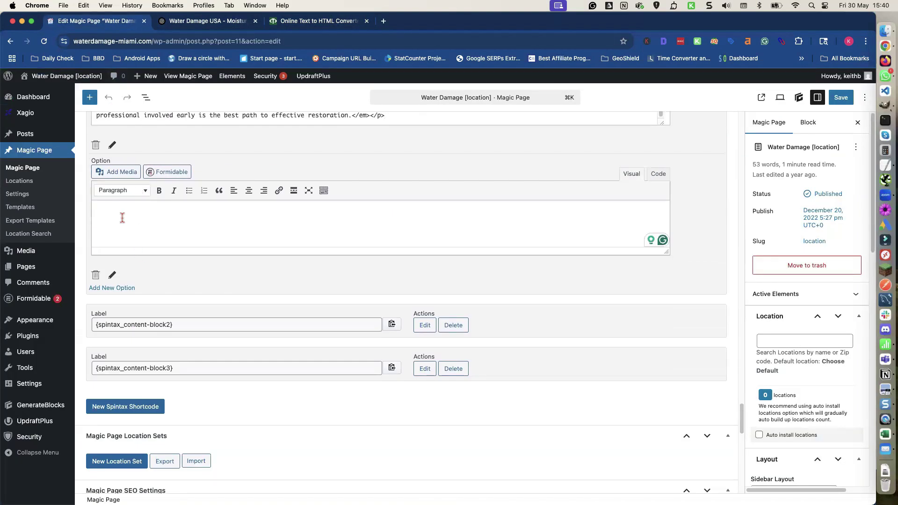
{"action": "left_click", "coordinate": [123, 217]}
{"action": "key", "text": "super+v"}
{"action": "scroll", "coordinate": [165, 225], "scroll_direction": "up", "scroll_amount": 5}
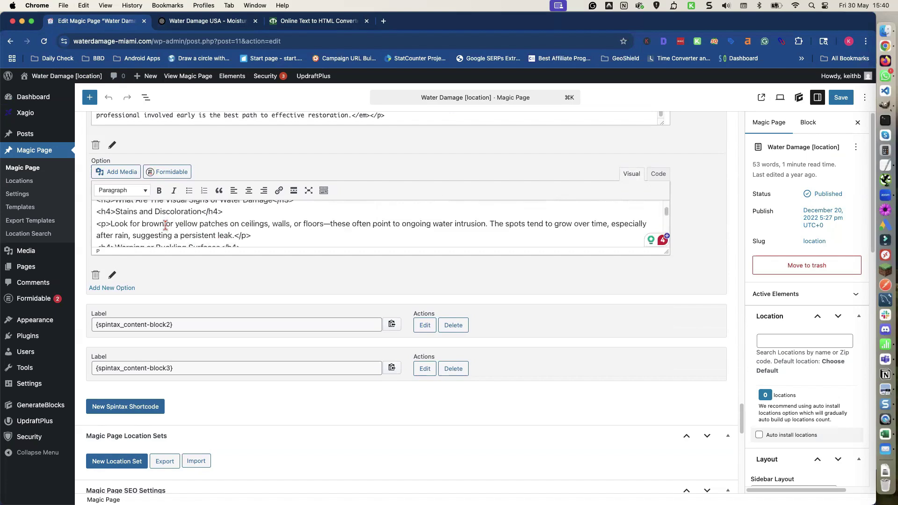
{"action": "scroll", "coordinate": [165, 225], "scroll_direction": "up", "scroll_amount": 3}
{"action": "scroll", "coordinate": [183, 221], "scroll_direction": "up", "scroll_amount": 4}
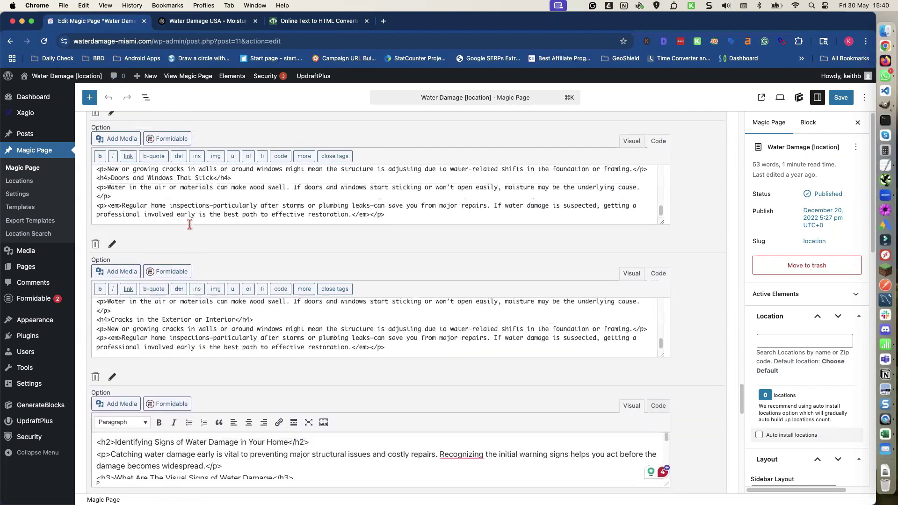
{"action": "scroll", "coordinate": [213, 227], "scroll_direction": "down", "scroll_amount": 2}
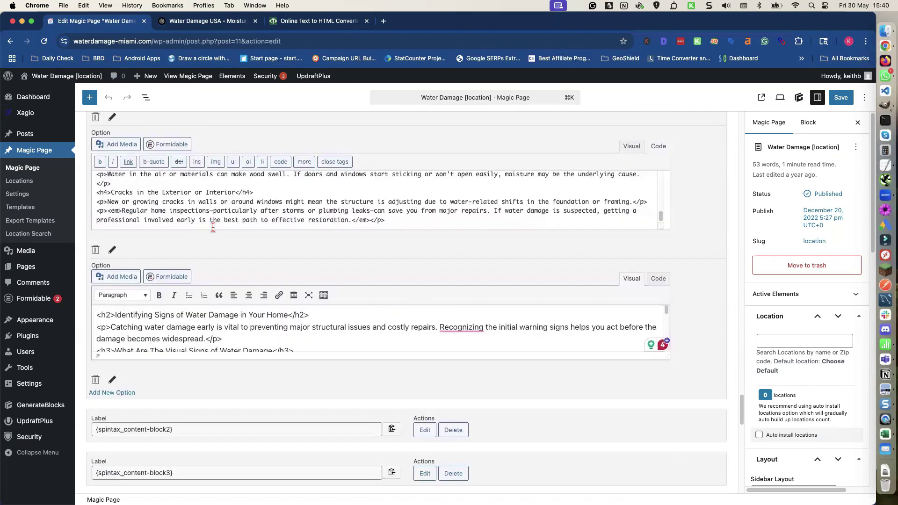
{"action": "left_click", "coordinate": [632, 279]}
{"action": "left_click", "coordinate": [463, 345]}
{"action": "key", "text": "super+a"}
{"action": "key", "text": "BackSpace"}
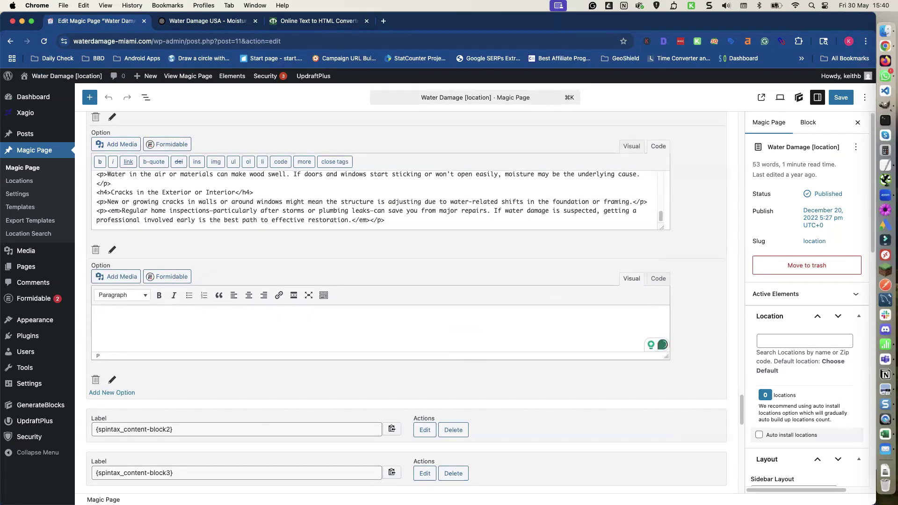
Paste the fourth HTML version as code into the fourth content-block1 option and check how it renders in the visual view
{"action": "left_click", "coordinate": [658, 280]}
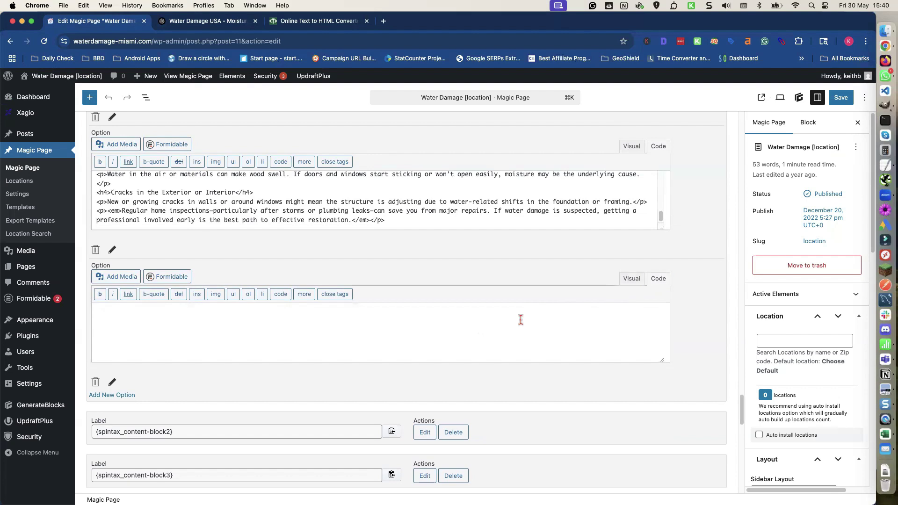
{"action": "key", "text": "super+v"}
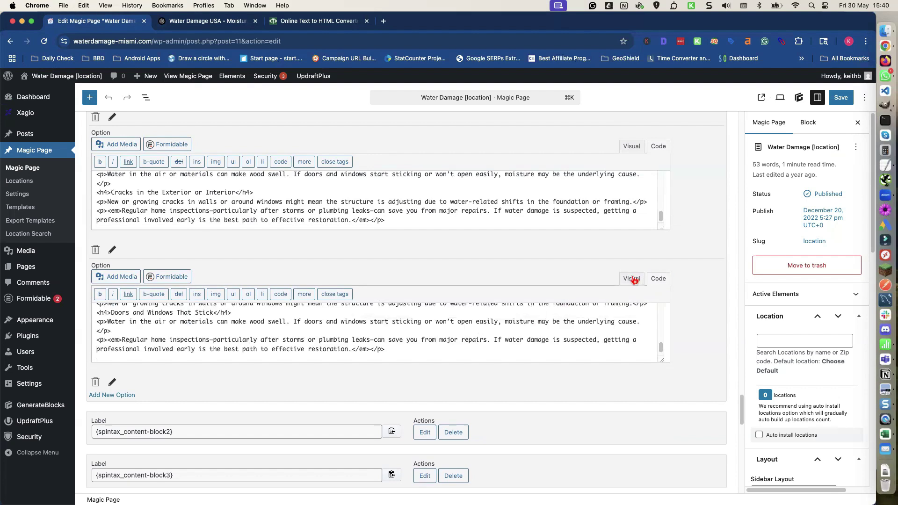
{"action": "left_click", "coordinate": [632, 279]}
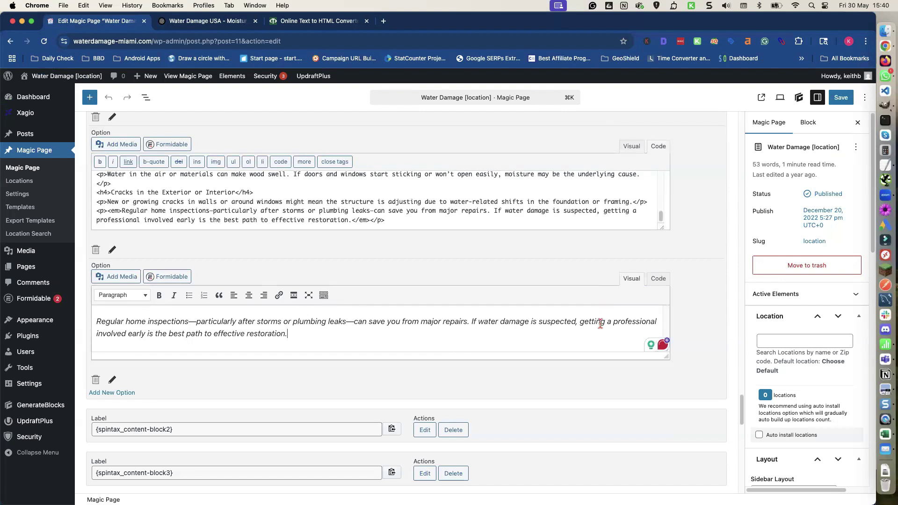
{"action": "scroll", "coordinate": [599, 323], "scroll_direction": "up", "scroll_amount": 5}
{"action": "scroll", "coordinate": [600, 323], "scroll_direction": "up", "scroll_amount": 5}
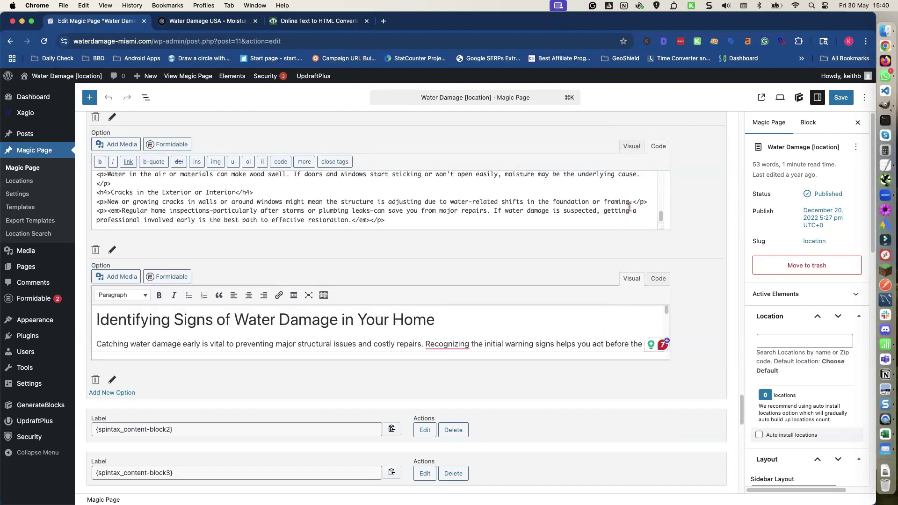
Switch the first, second and third content-block1 options from code to the visual view
{"action": "left_click", "coordinate": [631, 147]}
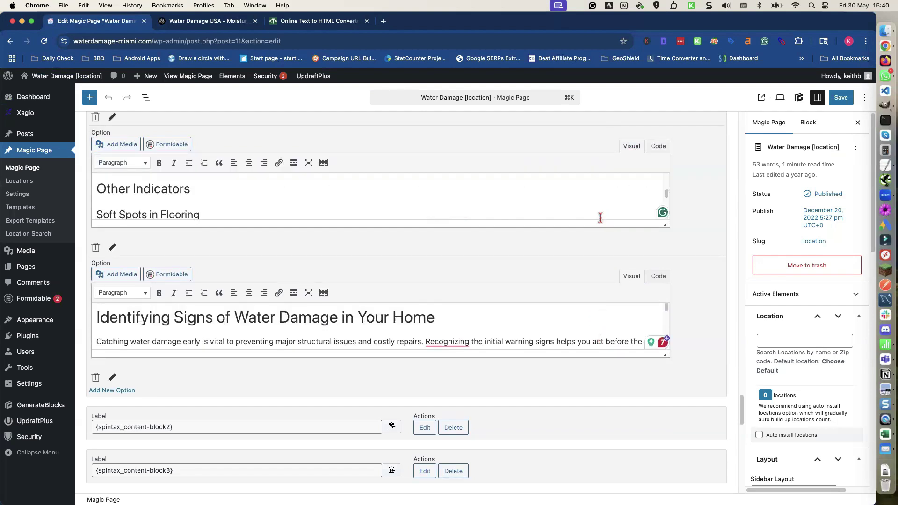
{"action": "scroll", "coordinate": [600, 217], "scroll_direction": "up", "scroll_amount": 5}
{"action": "scroll", "coordinate": [601, 222], "scroll_direction": "up", "scroll_amount": 10}
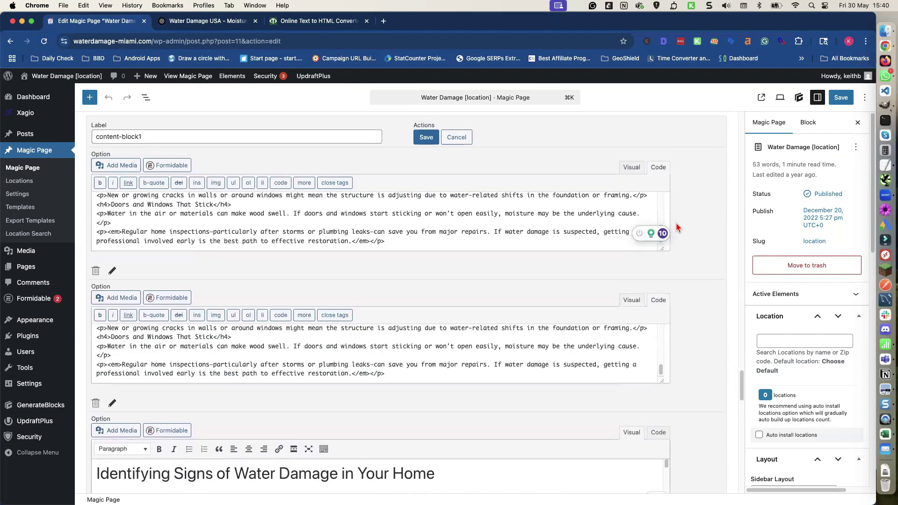
{"action": "left_click", "coordinate": [639, 206]}
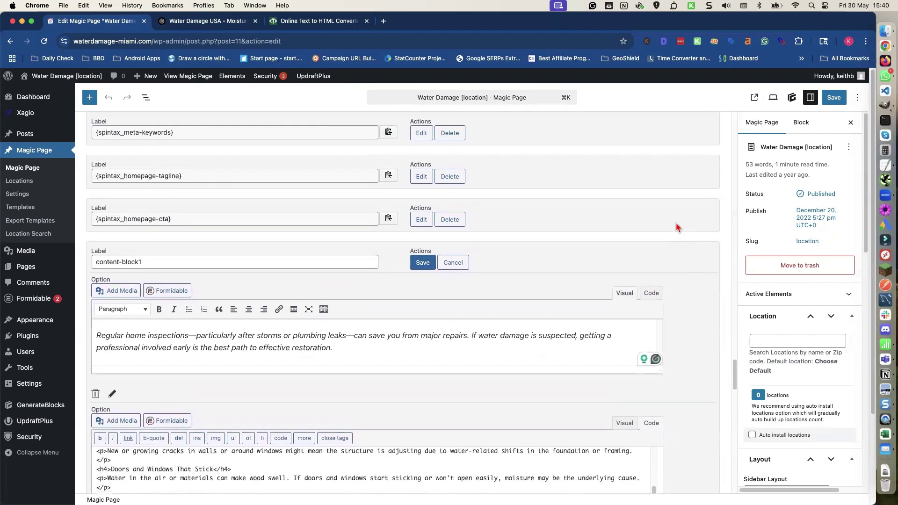
{"action": "scroll", "coordinate": [680, 228], "scroll_direction": "down", "scroll_amount": 3}
{"action": "scroll", "coordinate": [679, 228], "scroll_direction": "down", "scroll_amount": 3}
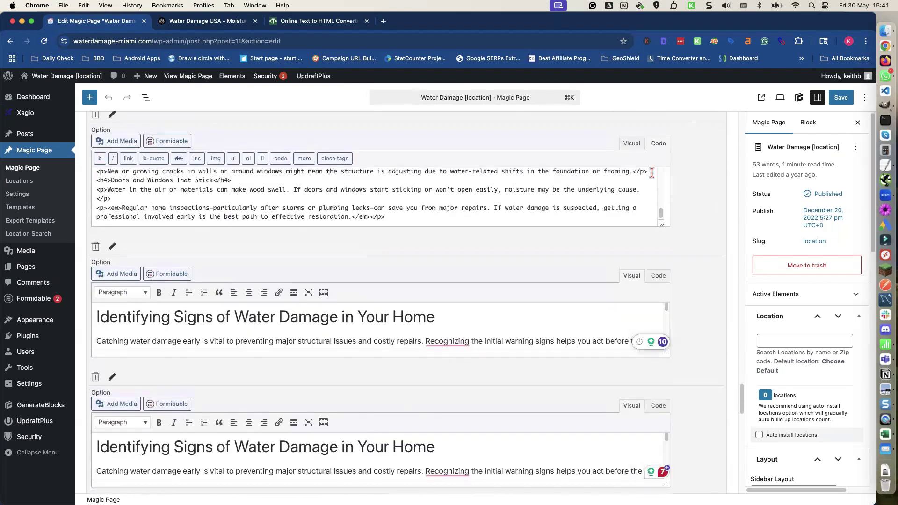
{"action": "left_click", "coordinate": [637, 146]}
{"action": "scroll", "coordinate": [685, 211], "scroll_direction": "up", "scroll_amount": 2}
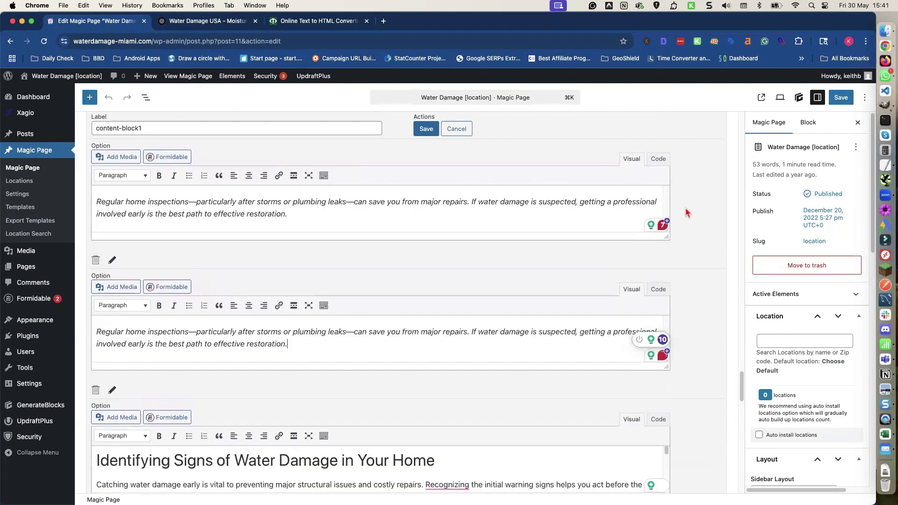
Save the content-block1 spintax shortcode and update the Magic Page
{"action": "scroll", "coordinate": [685, 213], "scroll_direction": "up", "scroll_amount": 2}
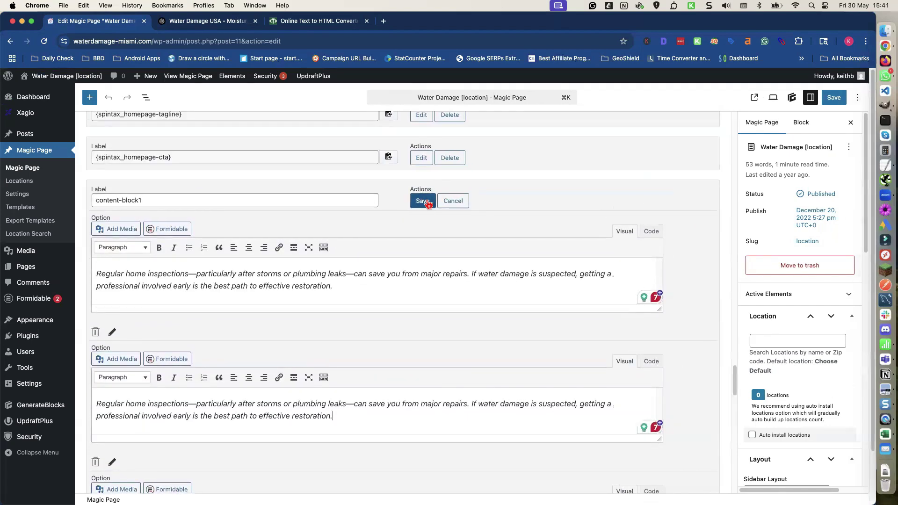
{"action": "left_click", "coordinate": [426, 199]}
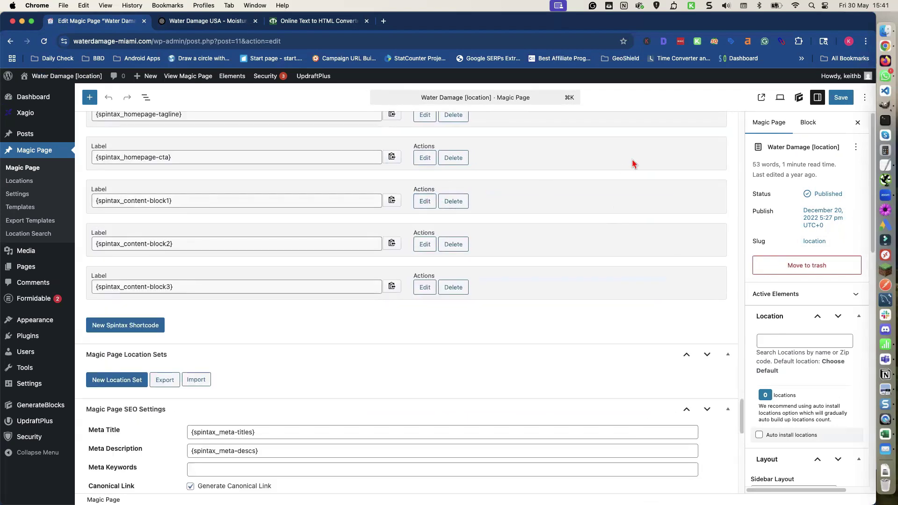
{"action": "left_click", "coordinate": [841, 97]}
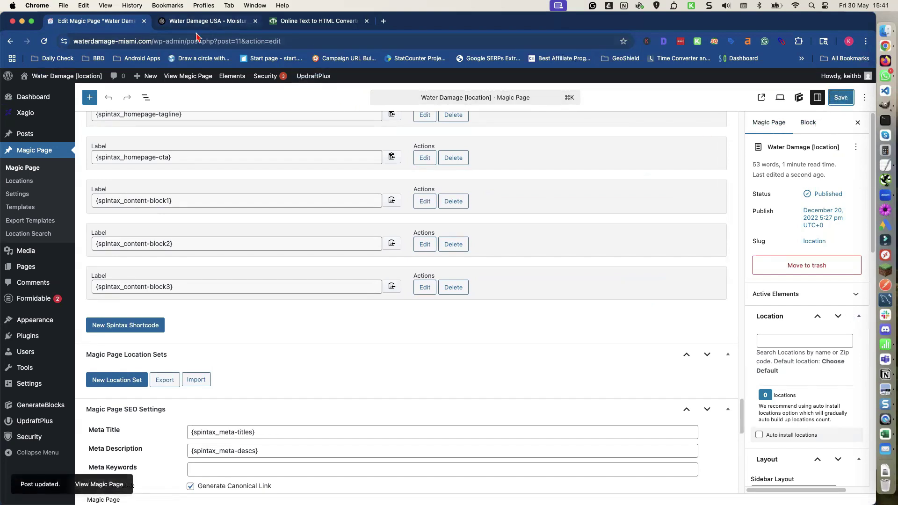
Open the live site in a new tab and look through the homepage for the water damage signs content
{"action": "mouse_move", "coordinate": [61, 76]}
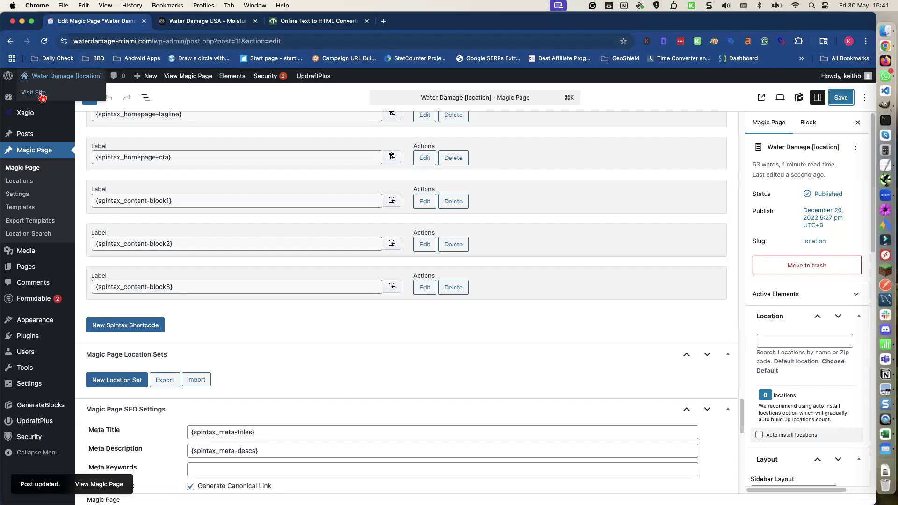
{"action": "right_click", "coordinate": [49, 93]}
{"action": "left_click", "coordinate": [53, 99]}
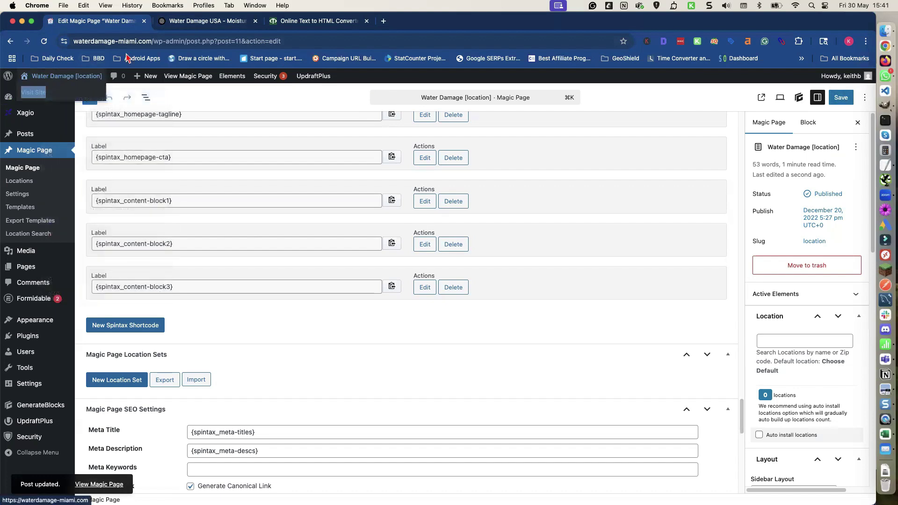
{"action": "left_click", "coordinate": [170, 21]}
{"action": "scroll", "coordinate": [161, 216], "scroll_direction": "down", "scroll_amount": 10}
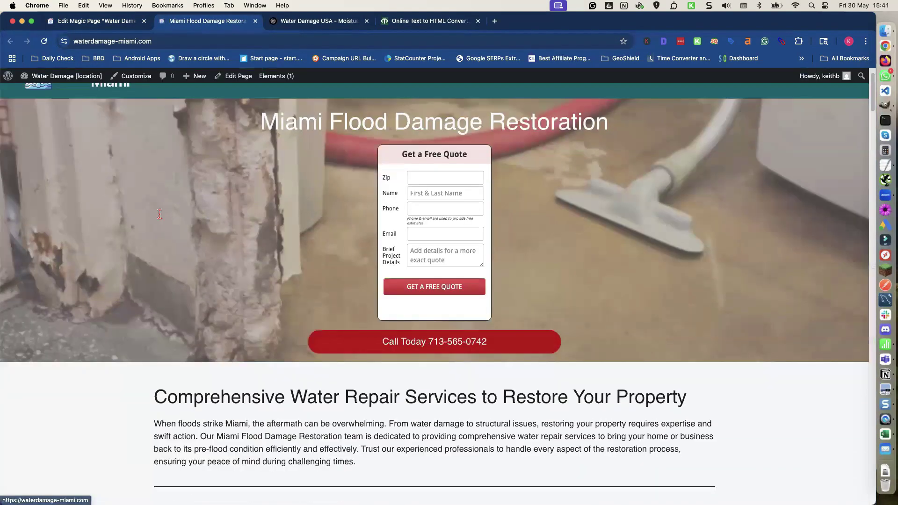
{"action": "scroll", "coordinate": [160, 218], "scroll_direction": "down", "scroll_amount": 6}
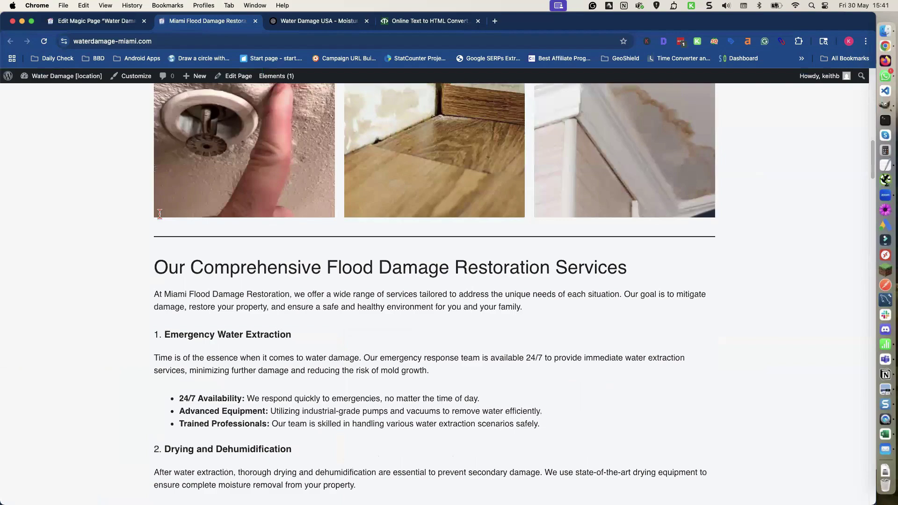
{"action": "scroll", "coordinate": [160, 213], "scroll_direction": "down", "scroll_amount": 6}
{"action": "scroll", "coordinate": [160, 214], "scroll_direction": "up", "scroll_amount": 7}
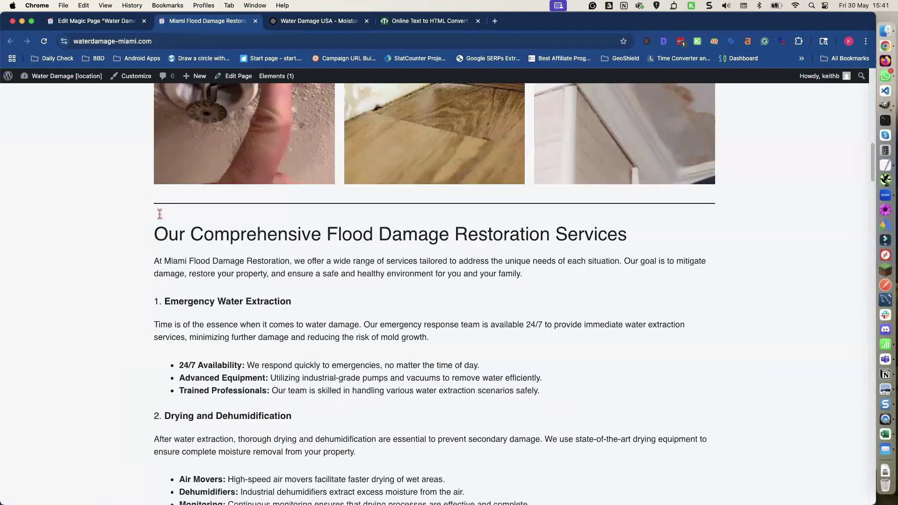
{"action": "scroll", "coordinate": [160, 216], "scroll_direction": "up", "scroll_amount": 7}
{"action": "scroll", "coordinate": [160, 219], "scroll_direction": "up", "scroll_amount": 8}
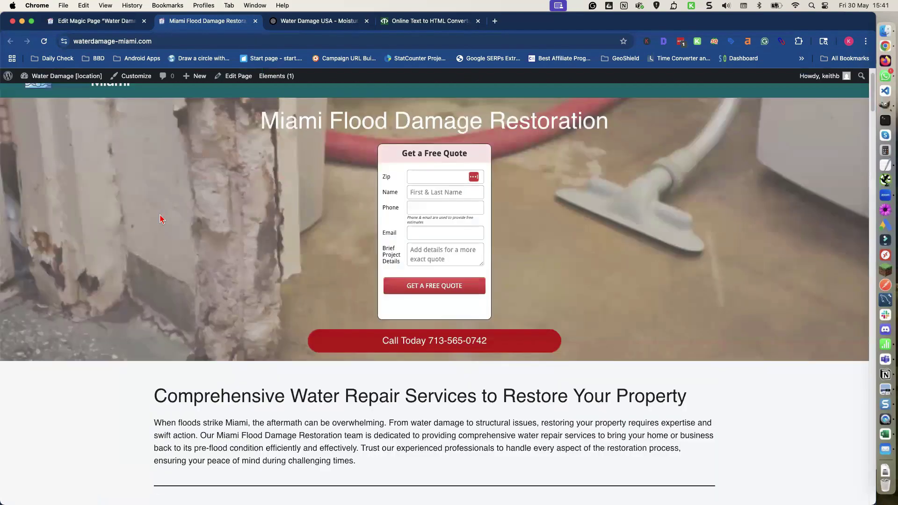
{"action": "scroll", "coordinate": [160, 219], "scroll_direction": "up", "scroll_amount": 1}
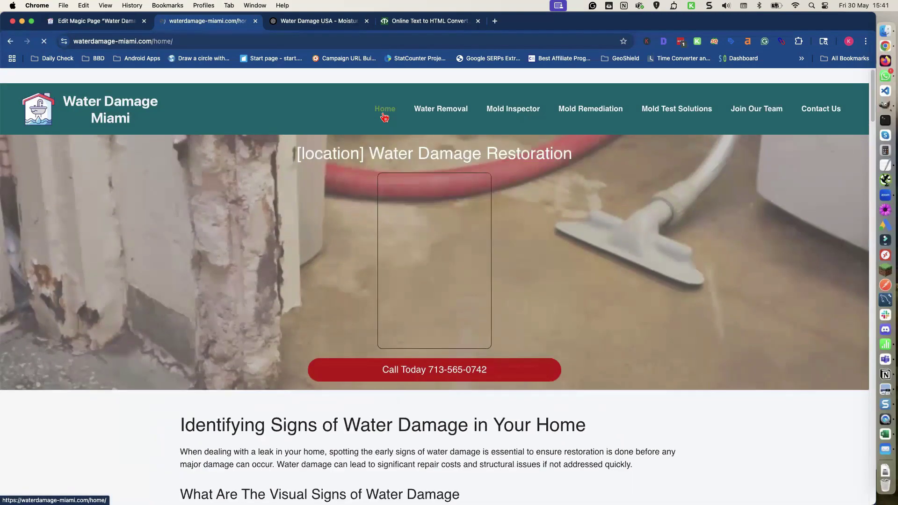
Look through the water damage signs and restoration cost sections of the live site's Home page
{"action": "scroll", "coordinate": [313, 147], "scroll_direction": "down", "scroll_amount": 10}
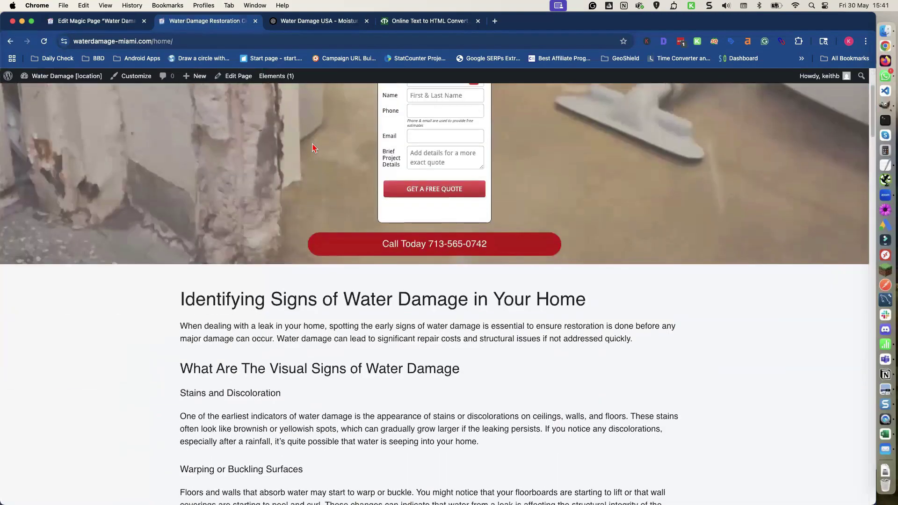
{"action": "scroll", "coordinate": [313, 147], "scroll_direction": "down", "scroll_amount": 5}
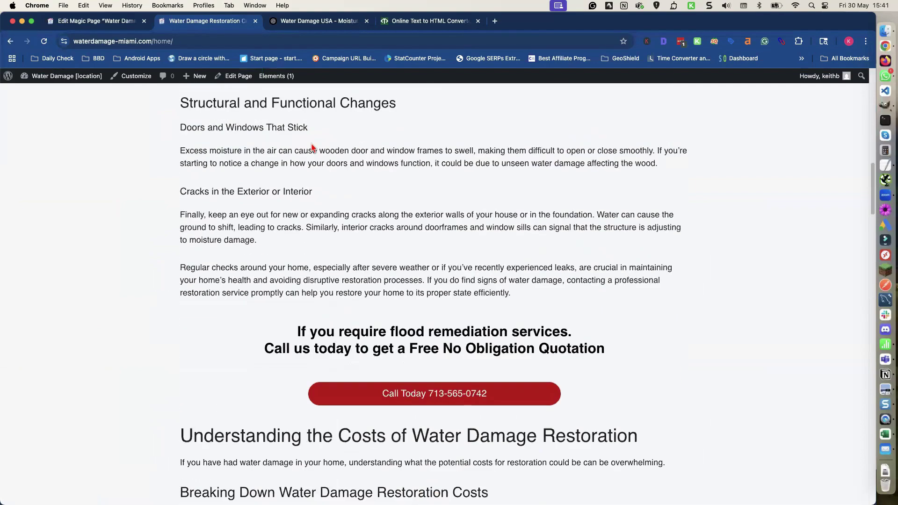
{"action": "scroll", "coordinate": [313, 148], "scroll_direction": "down", "scroll_amount": 6}
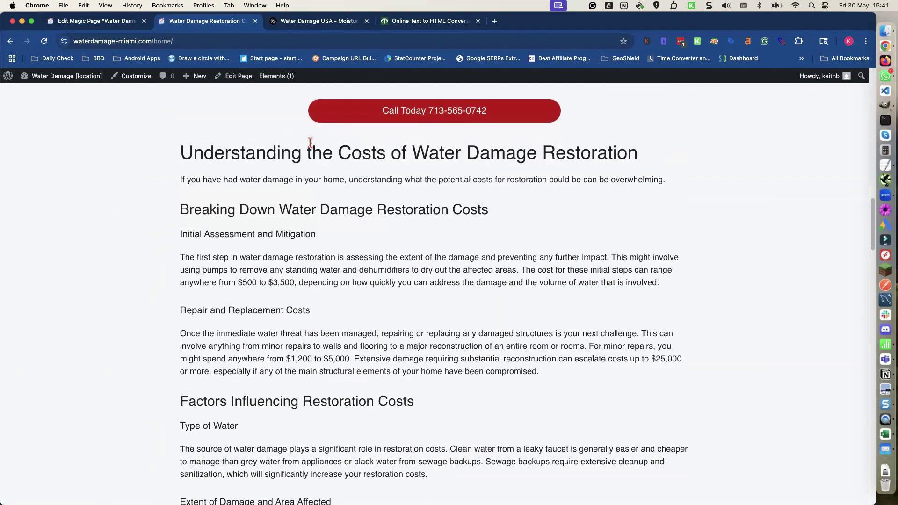
{"action": "scroll", "coordinate": [311, 150], "scroll_direction": "up", "scroll_amount": 5}
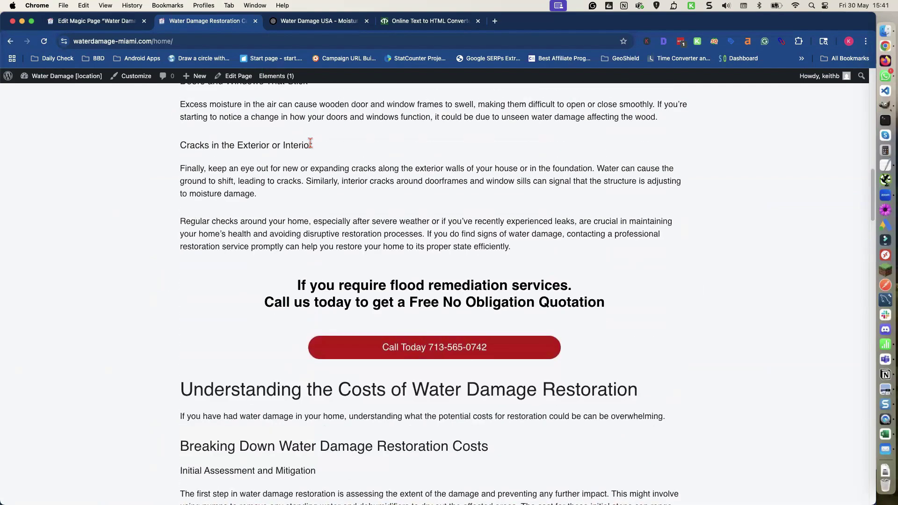
{"action": "scroll", "coordinate": [310, 145], "scroll_direction": "up", "scroll_amount": 15}
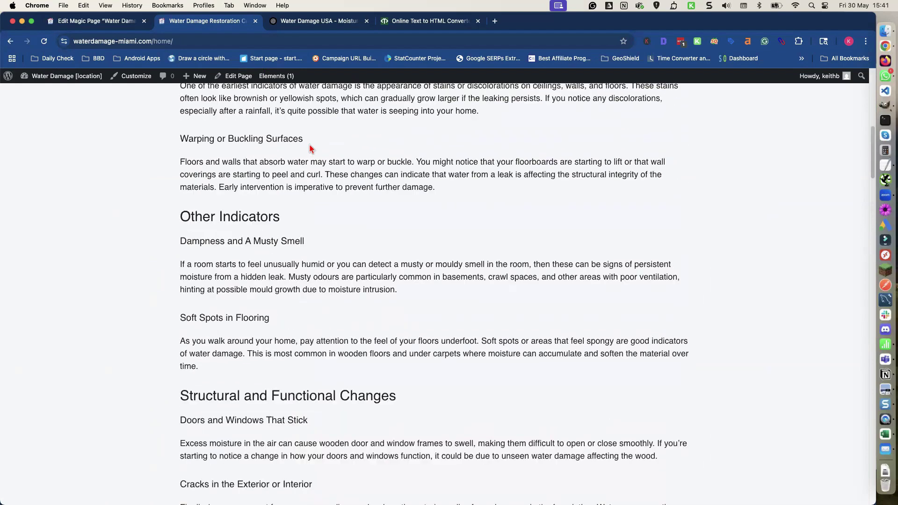
{"action": "scroll", "coordinate": [310, 148], "scroll_direction": "up", "scroll_amount": 5}
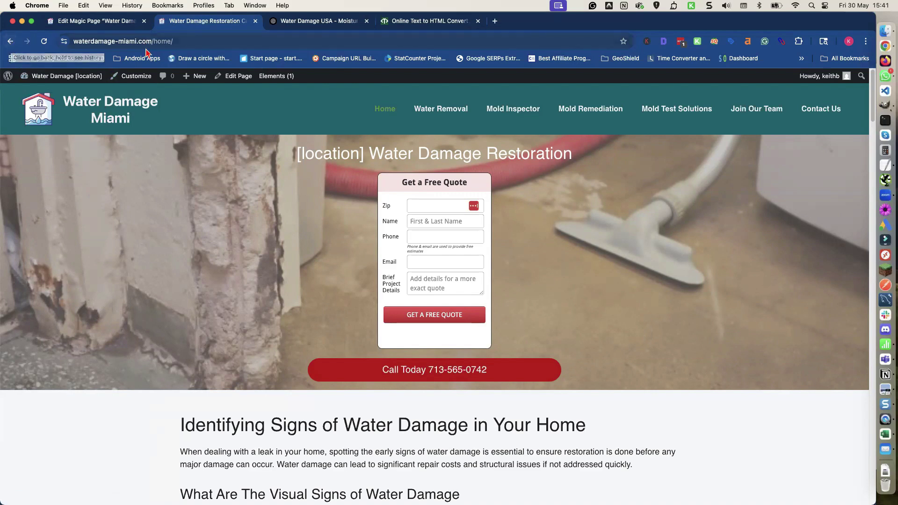
Remove /home/ from the page address to load the waterdamage-miami.com front page, and look over its heading and introduction
{"action": "left_click_drag", "start_coordinate": [153, 41], "coordinate": [189, 42]}
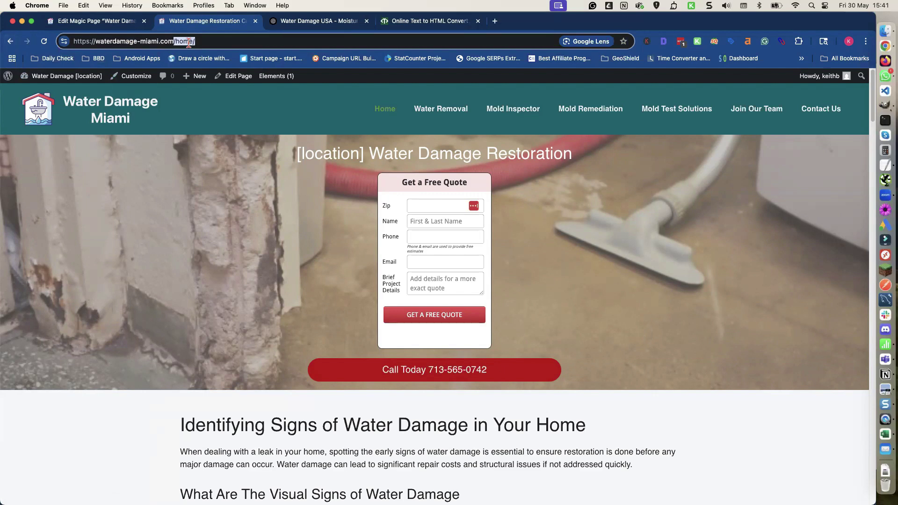
{"action": "key", "text": "BackSpace"}
{"action": "key", "text": "Return"}
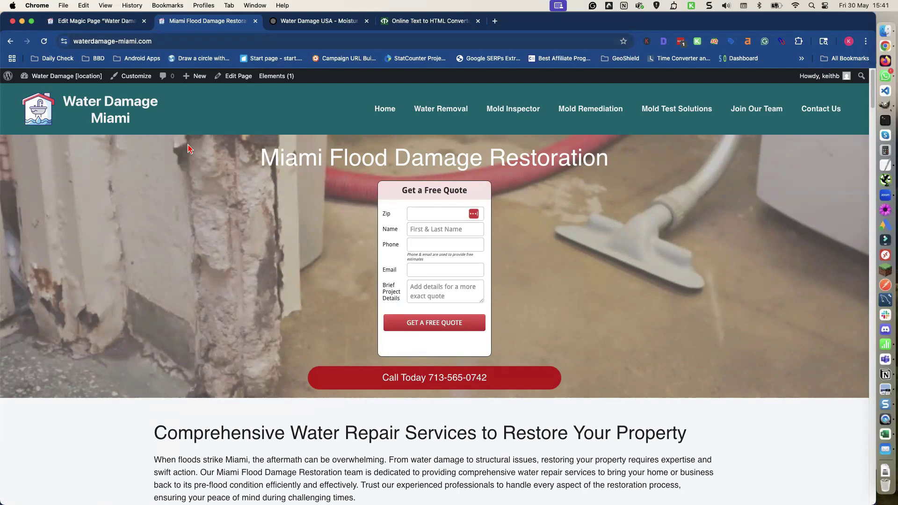
{"action": "scroll", "coordinate": [188, 149], "scroll_direction": "down", "scroll_amount": 2}
{"action": "scroll", "coordinate": [188, 150], "scroll_direction": "up", "scroll_amount": 2}
Open the Menus screen in the WordPress admin and remove the Home item from Main Menu
{"action": "left_click", "coordinate": [116, 23]}
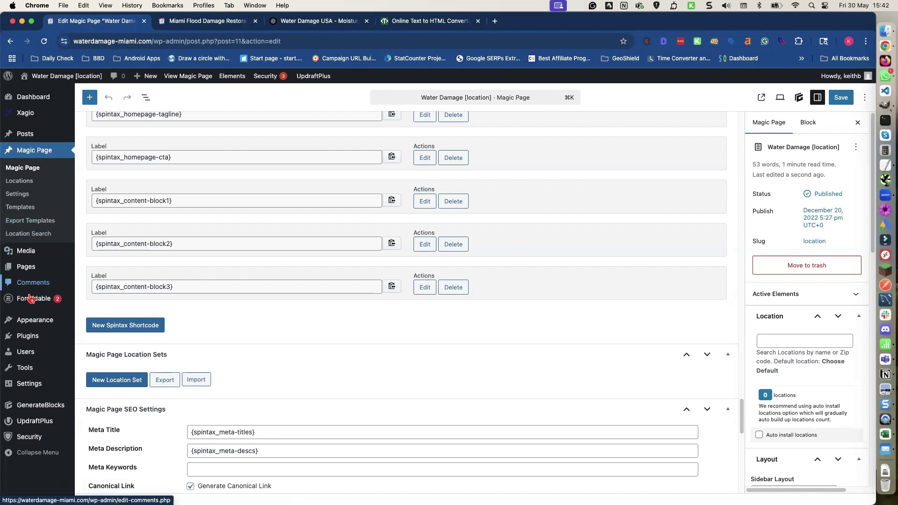
{"action": "mouse_move", "coordinate": [33, 326]}
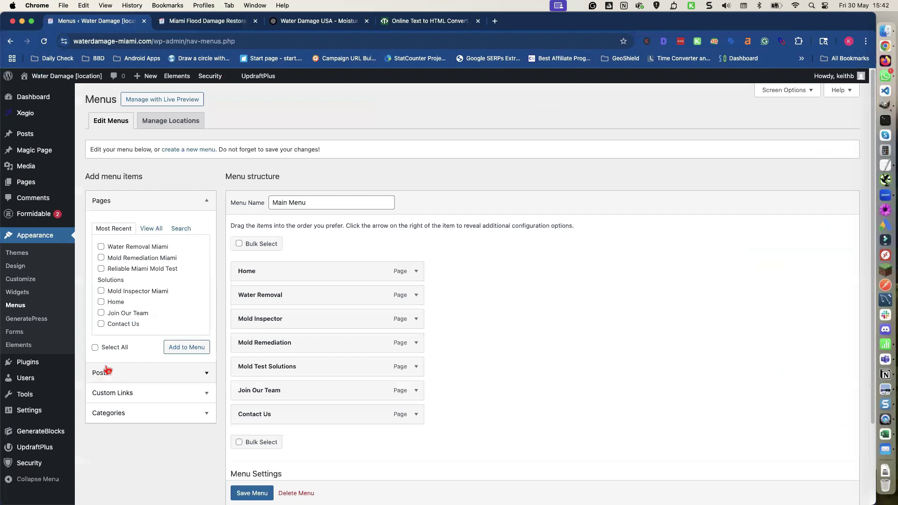
{"action": "left_click", "coordinate": [417, 272]}
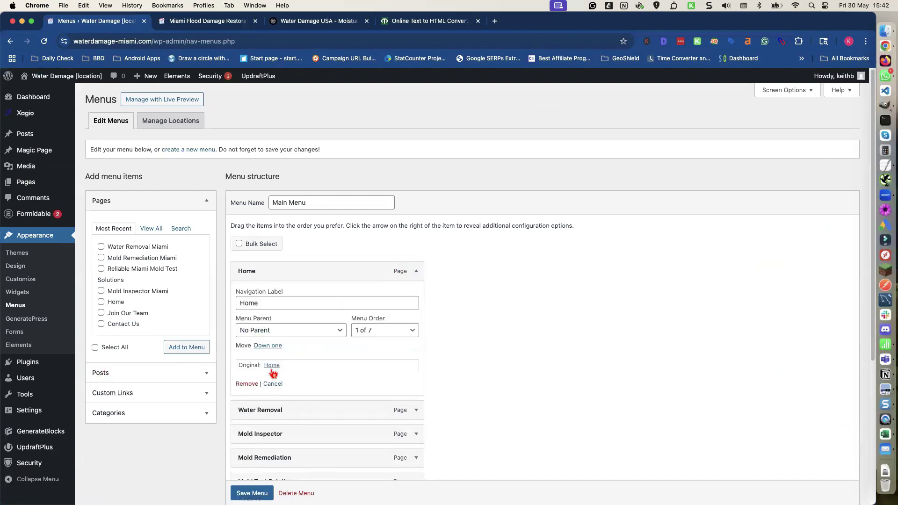
{"action": "left_click", "coordinate": [247, 384]}
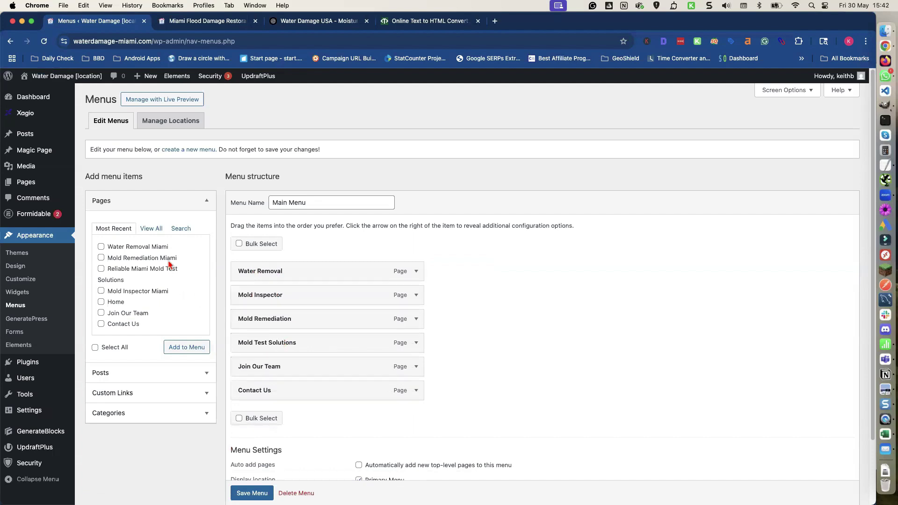
Add the Miami Flood Damage Restoration front page from the full page list to Main Menu
{"action": "left_click", "coordinate": [154, 230]}
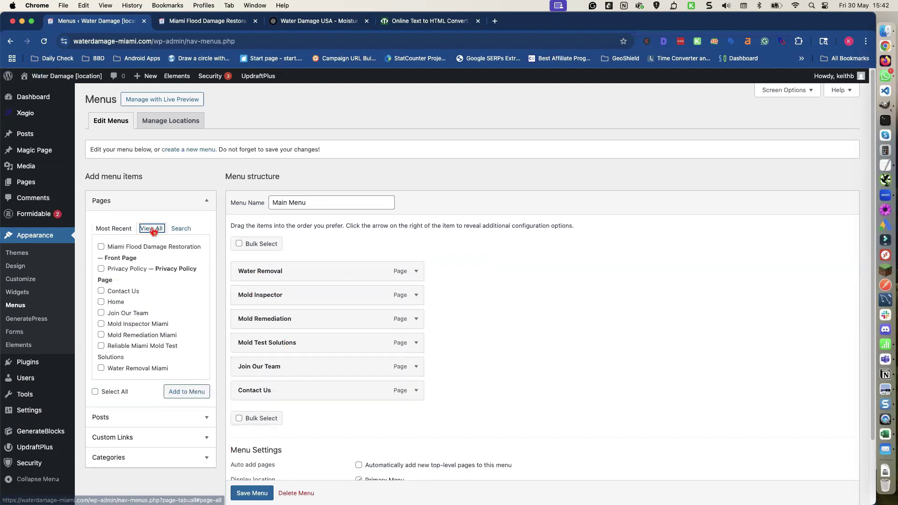
{"action": "left_click", "coordinate": [131, 247]}
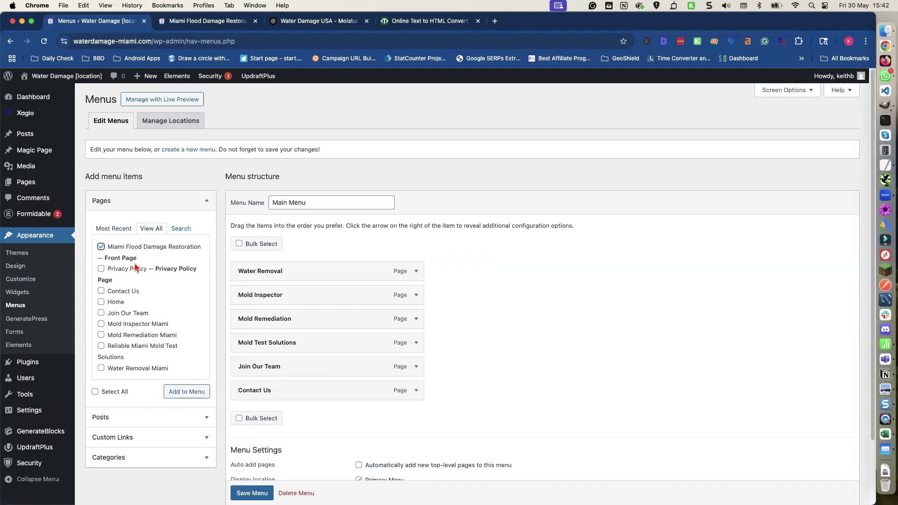
{"action": "left_click", "coordinate": [200, 395]}
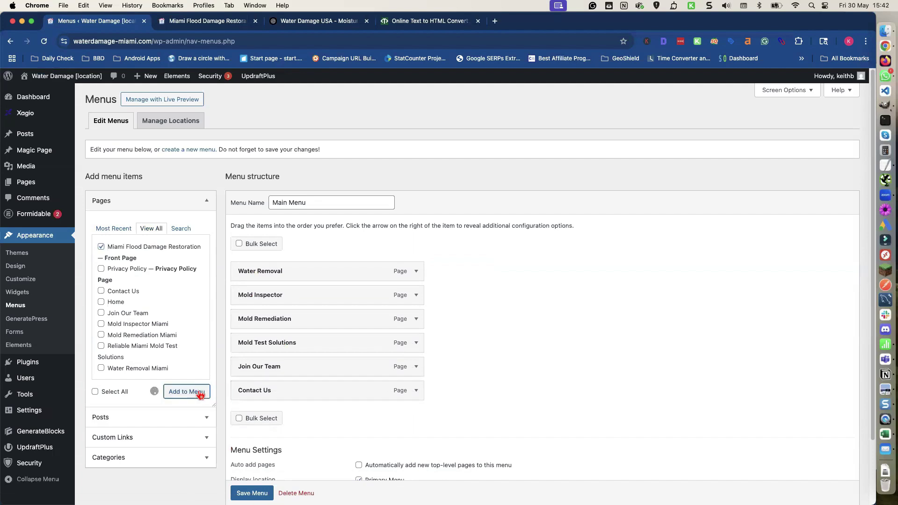
Set the front page menu item's navigation label to Home and save Main Menu
{"action": "left_click", "coordinate": [416, 276]}
{"action": "triple_click", "coordinate": [327, 304]}
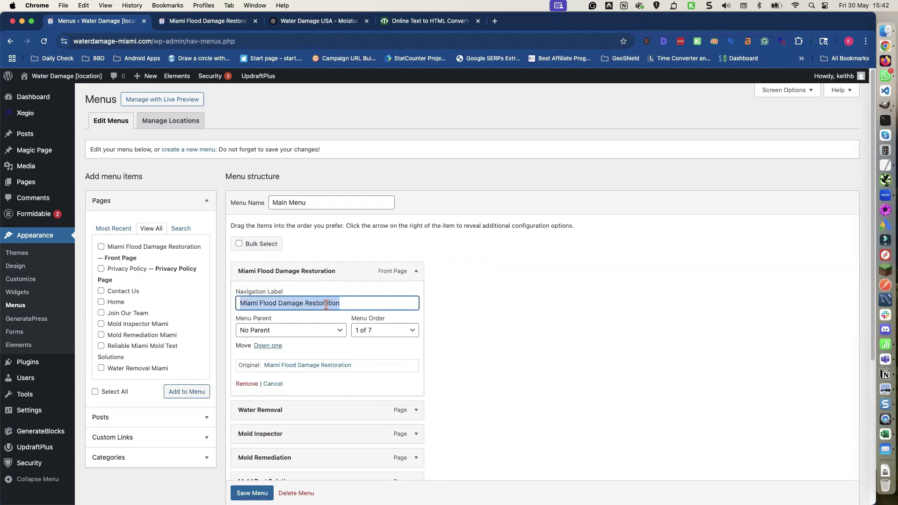
{"action": "type", "text": "Home"}
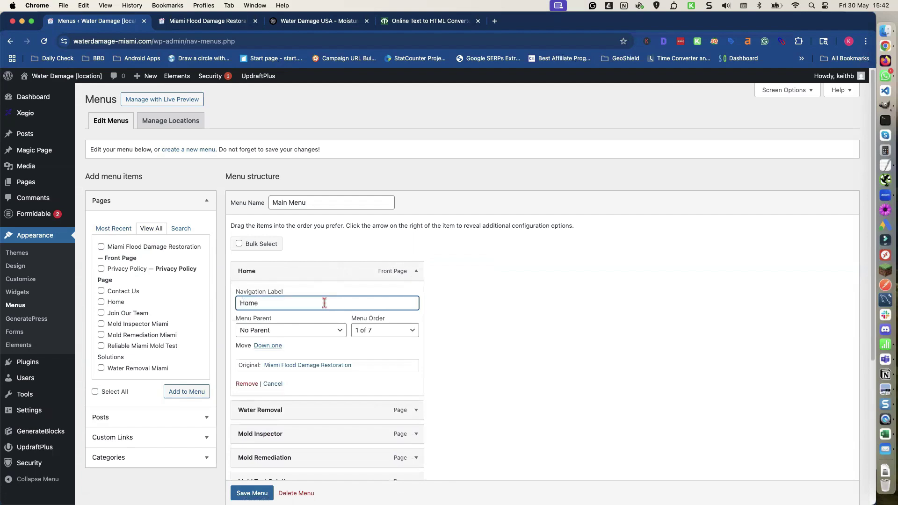
{"action": "left_click", "coordinate": [416, 272]}
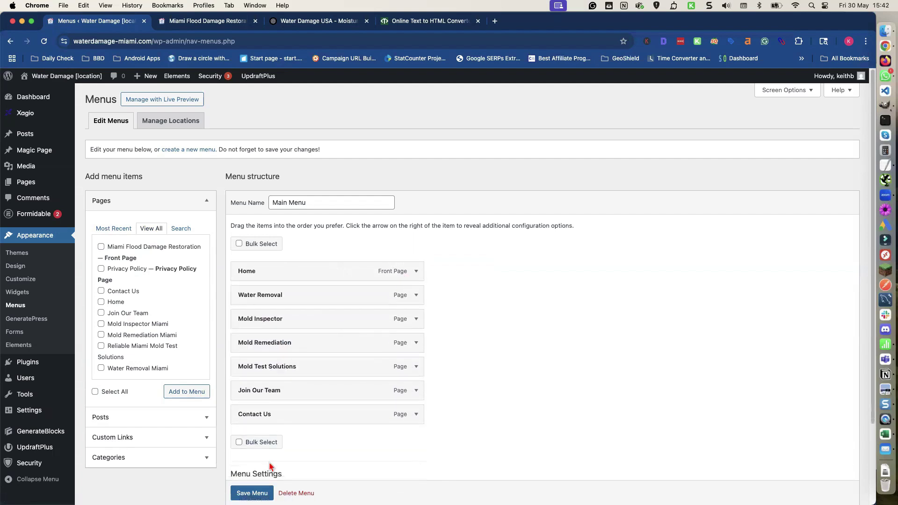
{"action": "left_click", "coordinate": [253, 493]}
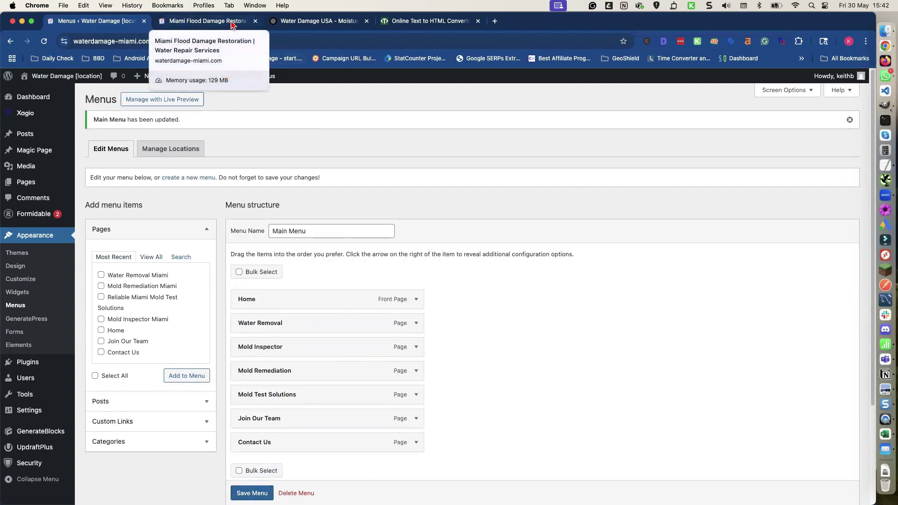
Return to the live front page and select text from the Comprehensive Water Repair Services heading into the paragraph below it
{"action": "left_click", "coordinate": [232, 25]}
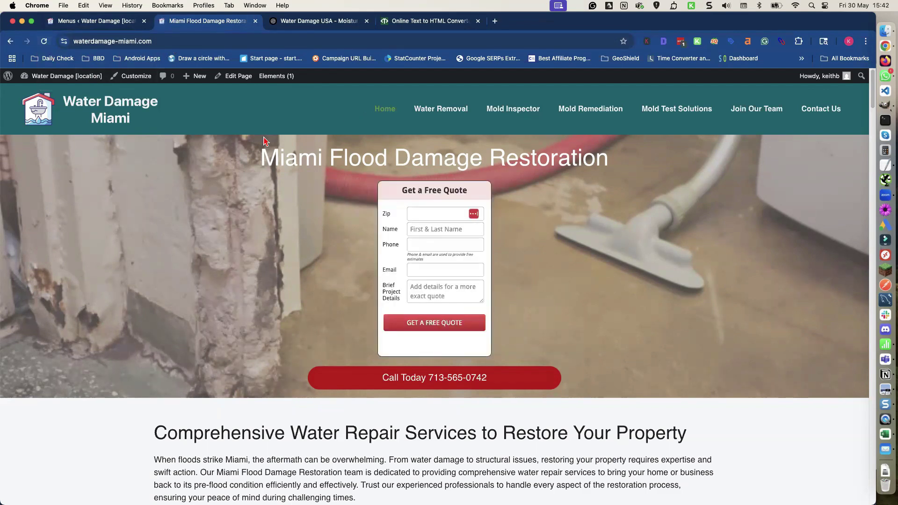
{"action": "scroll", "coordinate": [246, 154], "scroll_direction": "down", "scroll_amount": 5}
{"action": "scroll", "coordinate": [247, 154], "scroll_direction": "down", "scroll_amount": 2}
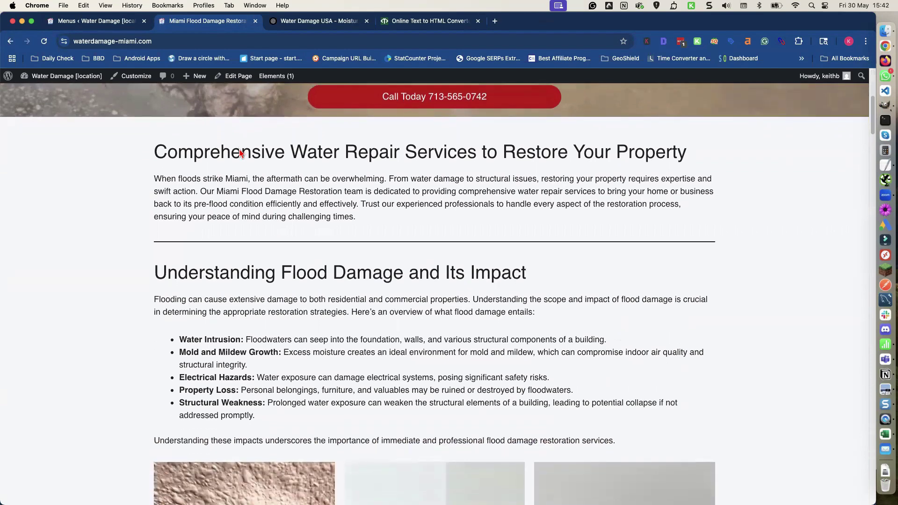
{"action": "left_click_drag", "start_coordinate": [155, 148], "coordinate": [258, 199]}
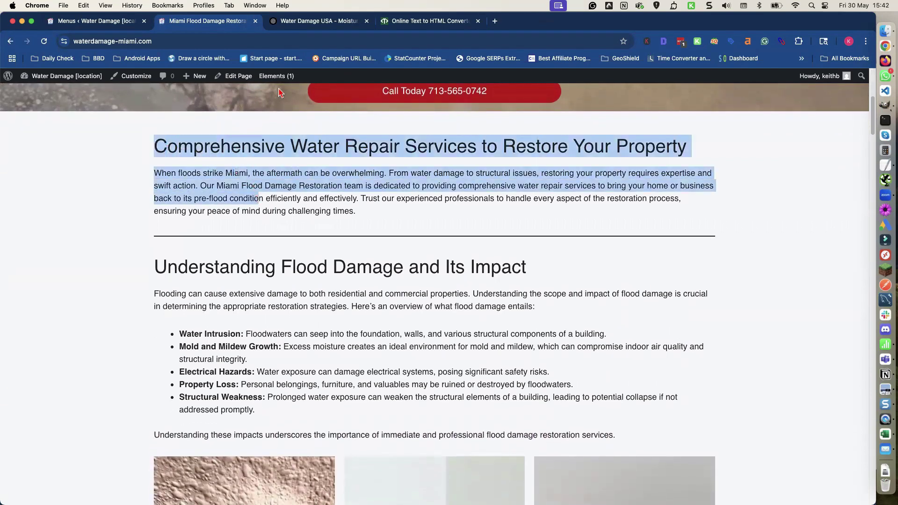
Switch to the ChatGPT conversation and copy the opening instruction of the earlier prompt asking for 4 unique HTML versions
{"action": "left_click", "coordinate": [317, 23]}
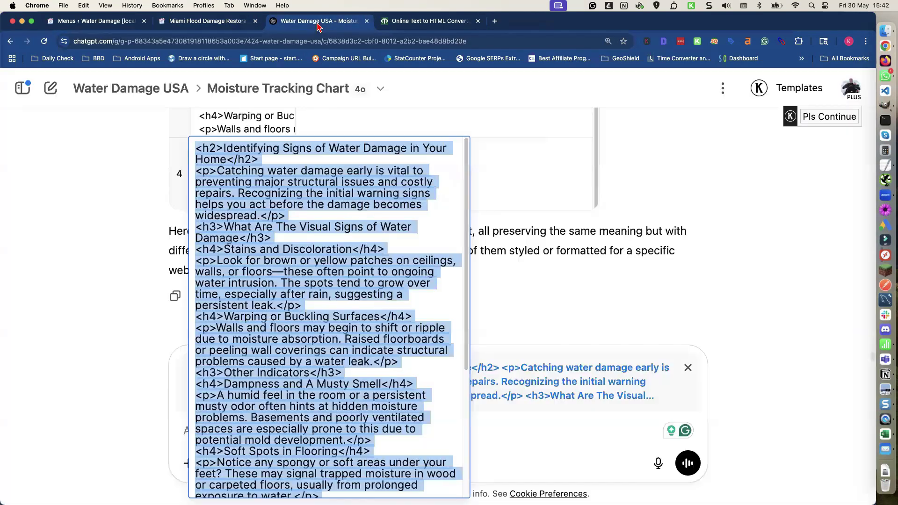
{"action": "left_click", "coordinate": [148, 156]}
{"action": "scroll", "coordinate": [147, 178], "scroll_direction": "up", "scroll_amount": 1}
{"action": "scroll", "coordinate": [147, 178], "scroll_direction": "up", "scroll_amount": 2}
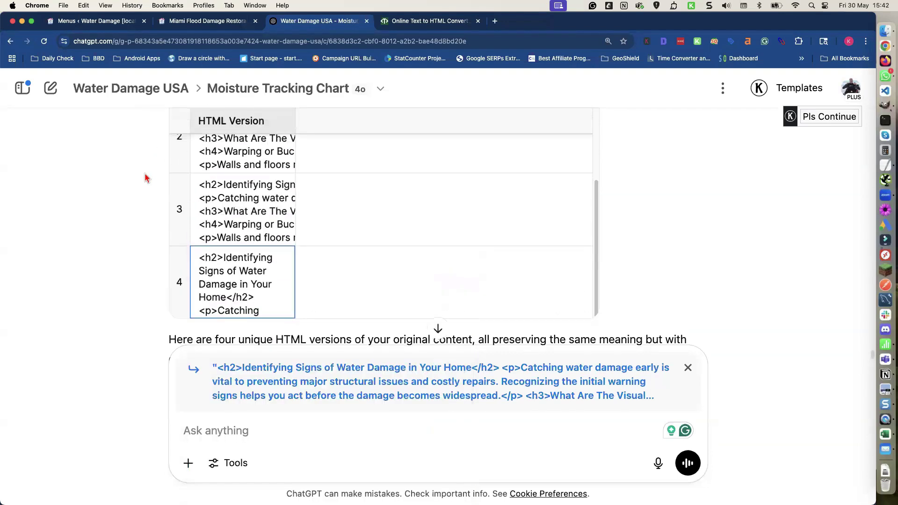
{"action": "scroll", "coordinate": [146, 178], "scroll_direction": "up", "scroll_amount": 5}
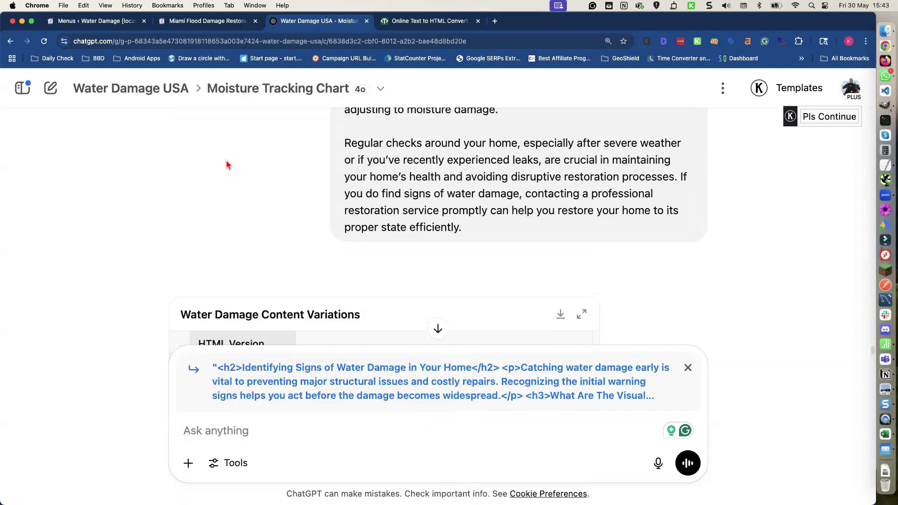
{"action": "scroll", "coordinate": [323, 168], "scroll_direction": "up", "scroll_amount": 8}
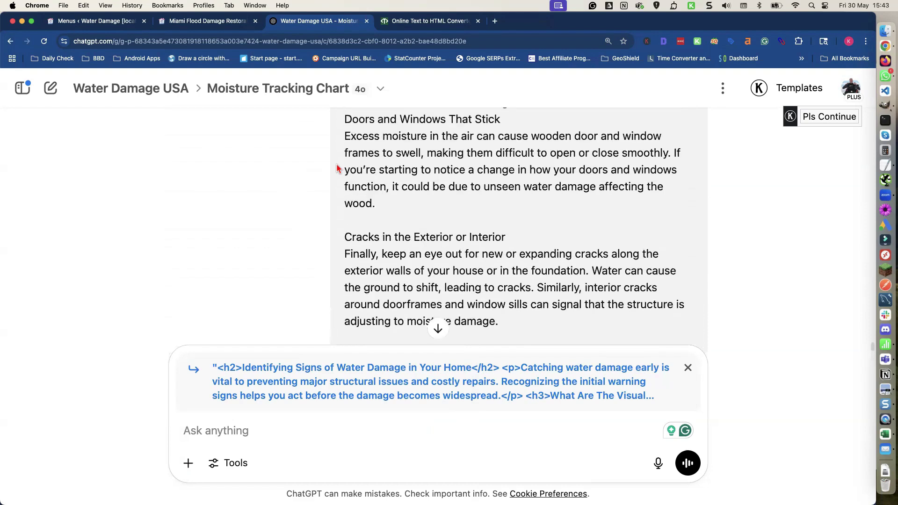
{"action": "scroll", "coordinate": [336, 168], "scroll_direction": "up", "scroll_amount": 10}
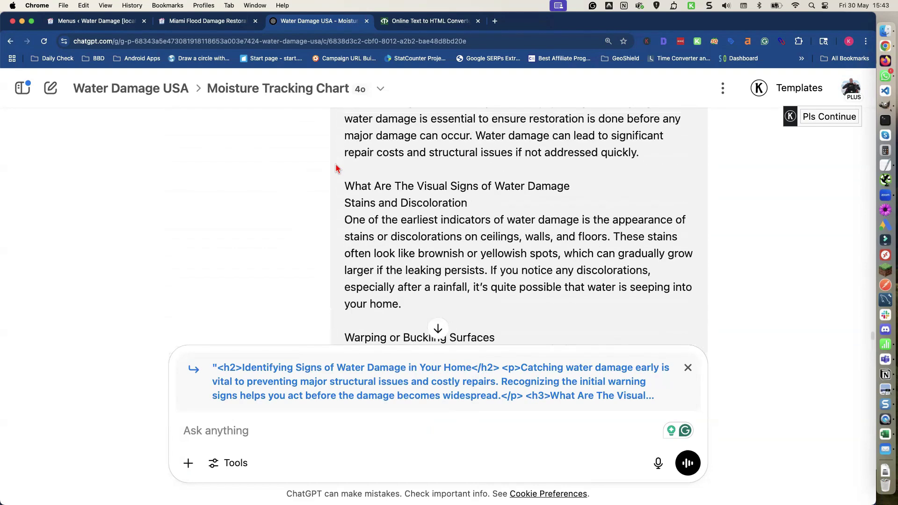
{"action": "scroll", "coordinate": [336, 168], "scroll_direction": "up", "scroll_amount": 3}
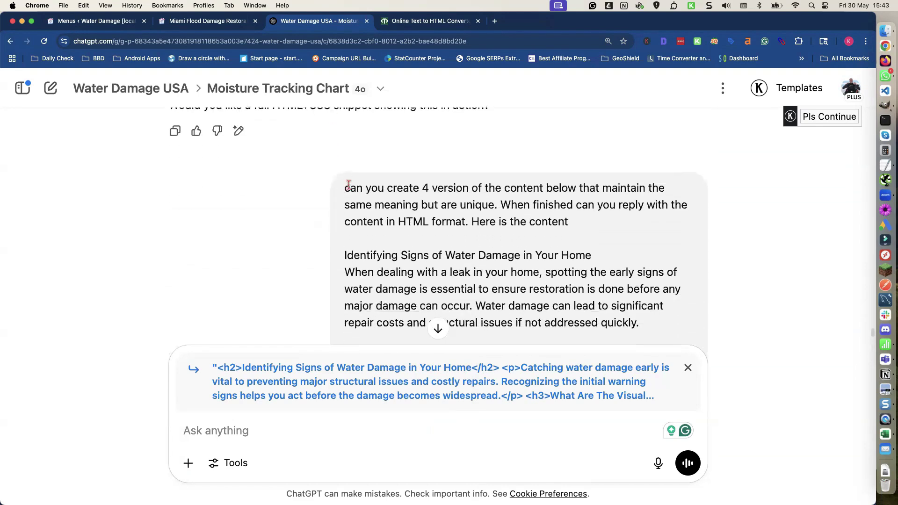
{"action": "triple_click", "coordinate": [349, 185]}
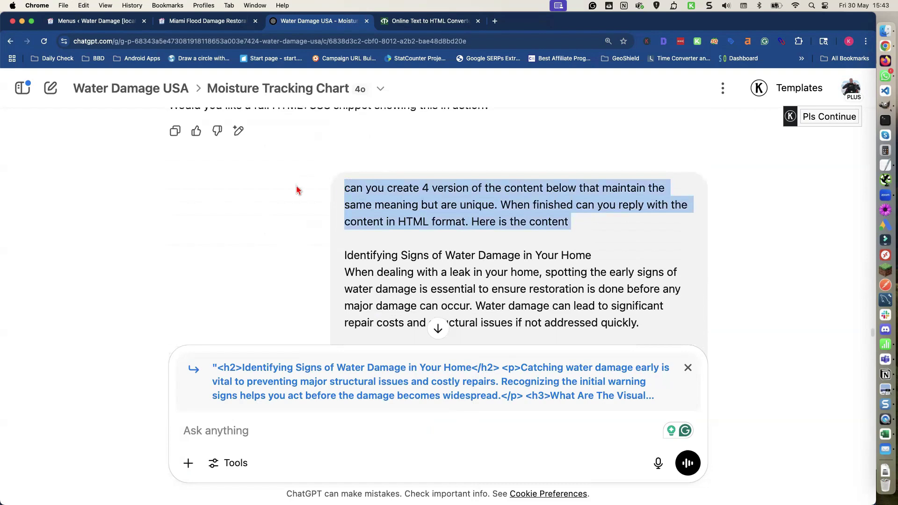
Enter the copied instruction for 4 unique HTML versions in the ChatGPT message box, followed by a blank line for the content
{"action": "scroll", "coordinate": [277, 194], "scroll_direction": "down", "scroll_amount": 10}
{"action": "scroll", "coordinate": [249, 220], "scroll_direction": "down", "scroll_amount": 1}
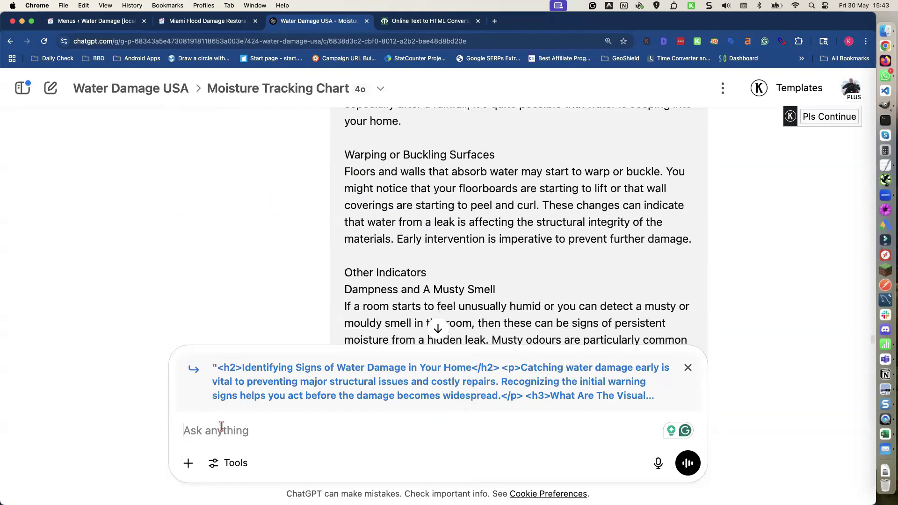
{"action": "type", "text": "can you create 4 version of the content below that maintain the same meaning but are unique. When finished can you reply with the content in HTML format. Here is the content"}
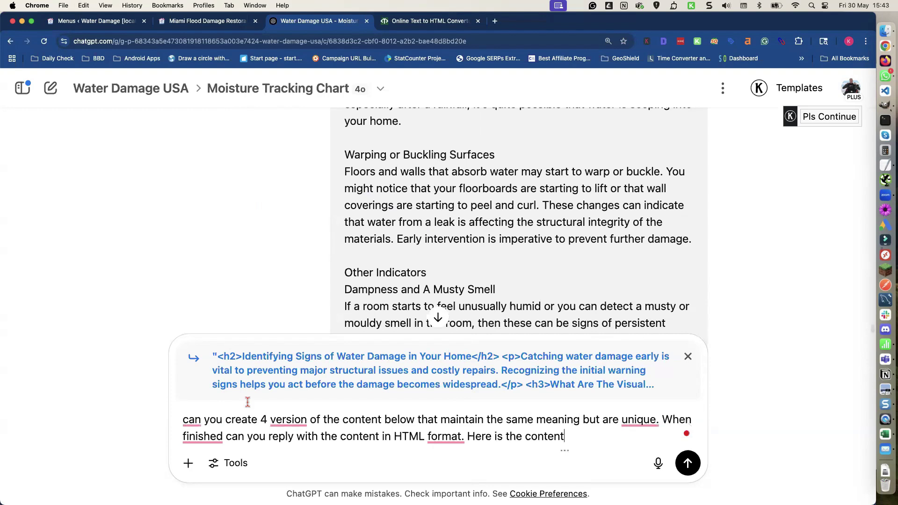
{"action": "key", "text": "shift+Return"}
{"action": "key", "text": "shift+Return"}
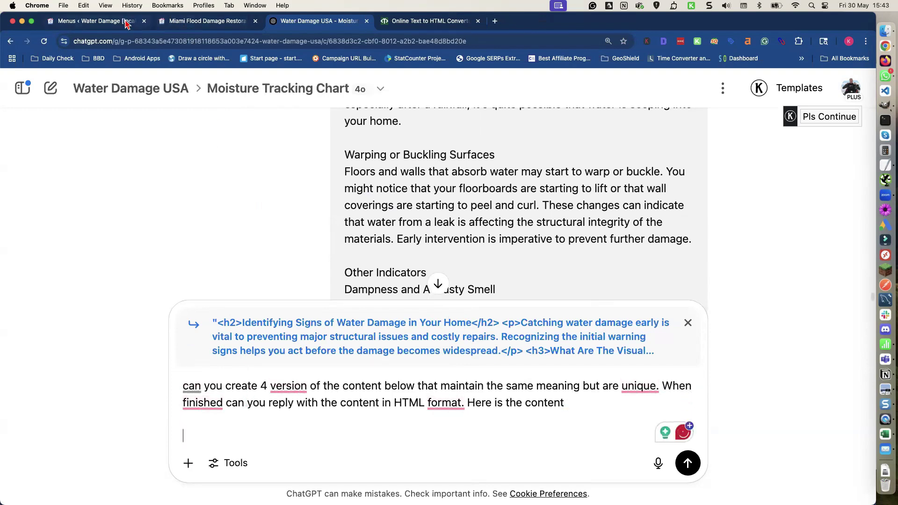
Copy the front page text from the Comprehensive Water Repair Services heading through the Understanding Flood Damage section and paste it into the ChatGPT message
{"action": "left_click", "coordinate": [183, 22]}
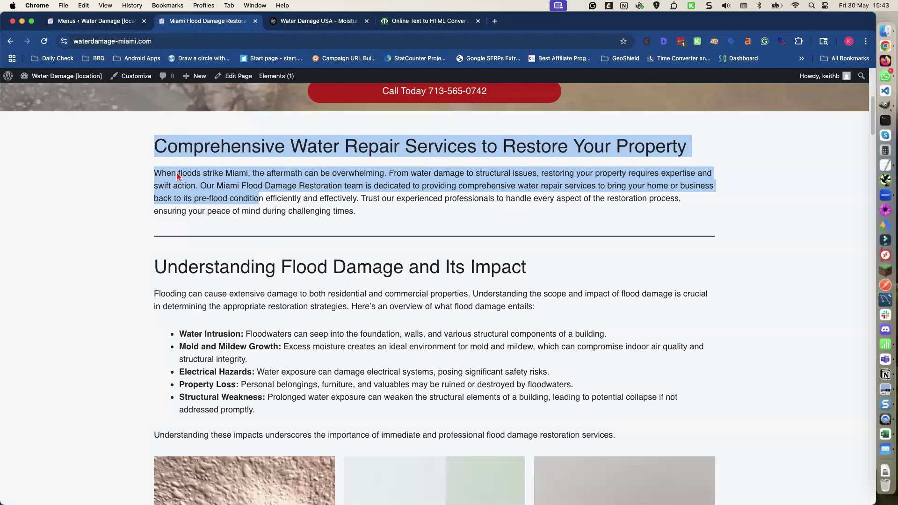
{"action": "scroll", "coordinate": [180, 169], "scroll_direction": "down", "scroll_amount": 5}
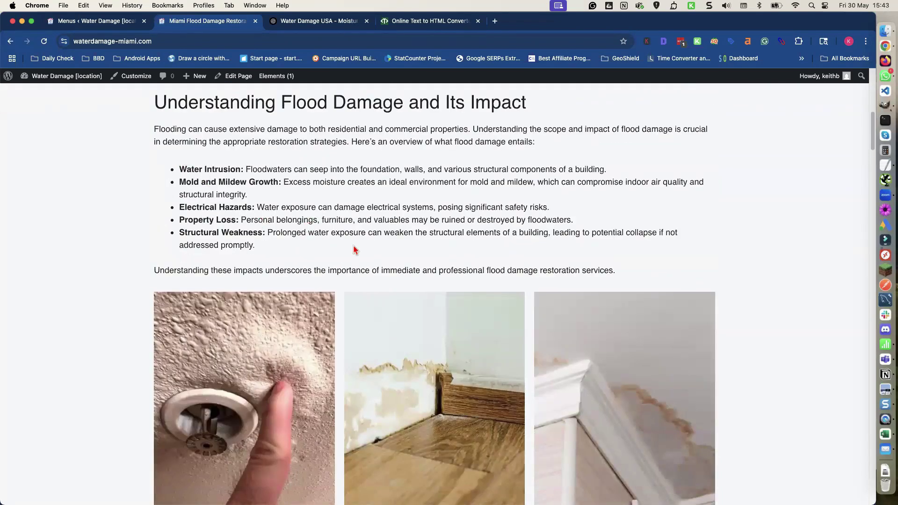
{"action": "left_click", "coordinate": [618, 272], "text": "shift"}
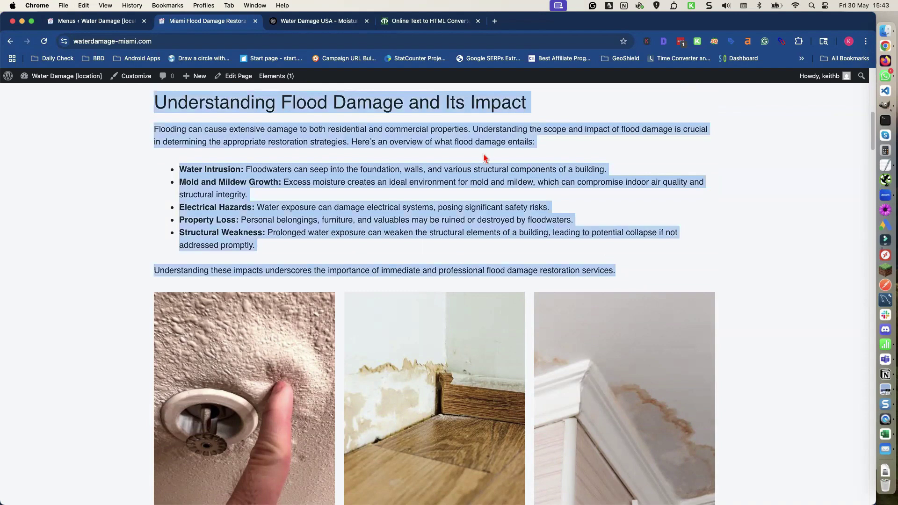
{"action": "left_click", "coordinate": [324, 22]}
{"action": "key", "text": "super+v"}
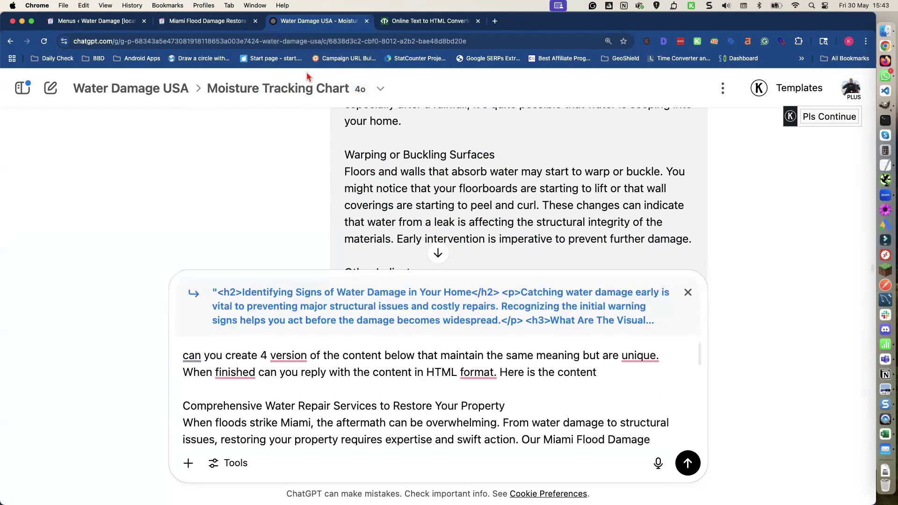
Check the next front page section, Our Comprehensive Flood Damage Restoration Services, and send the prepared prompt to ChatGPT
{"action": "left_click", "coordinate": [210, 23]}
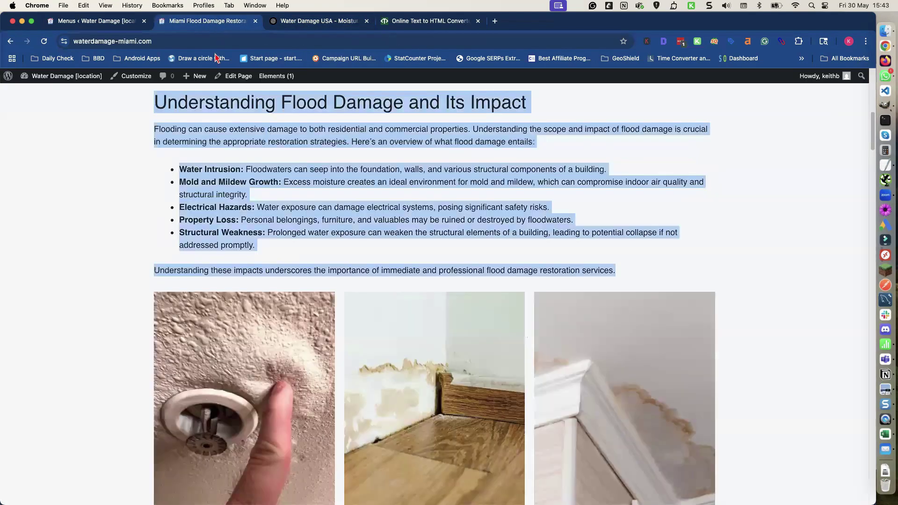
{"action": "scroll", "coordinate": [132, 145], "scroll_direction": "down", "scroll_amount": 10}
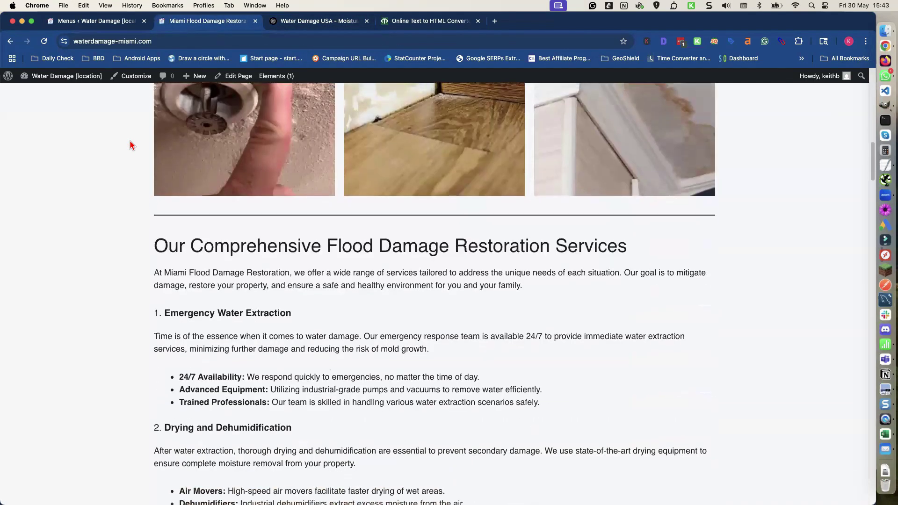
{"action": "scroll", "coordinate": [131, 146], "scroll_direction": "down", "scroll_amount": 5}
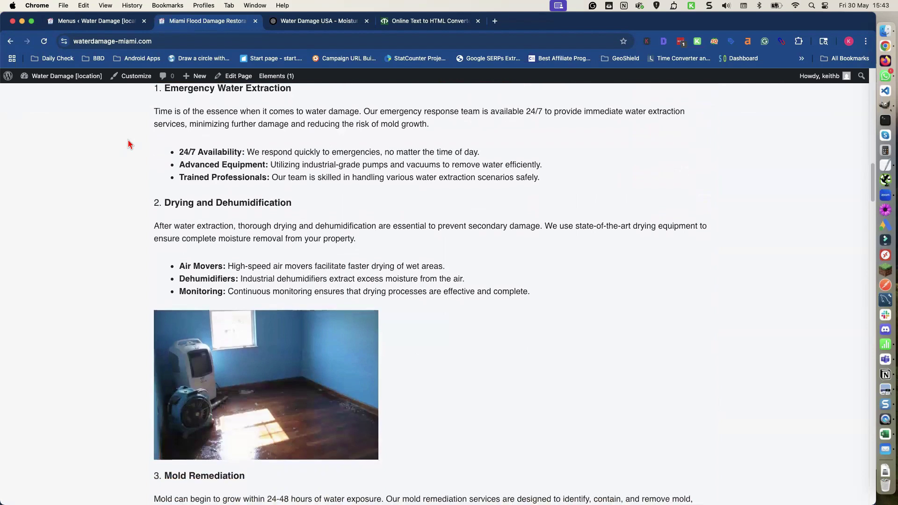
{"action": "scroll", "coordinate": [131, 145], "scroll_direction": "up", "scroll_amount": 6}
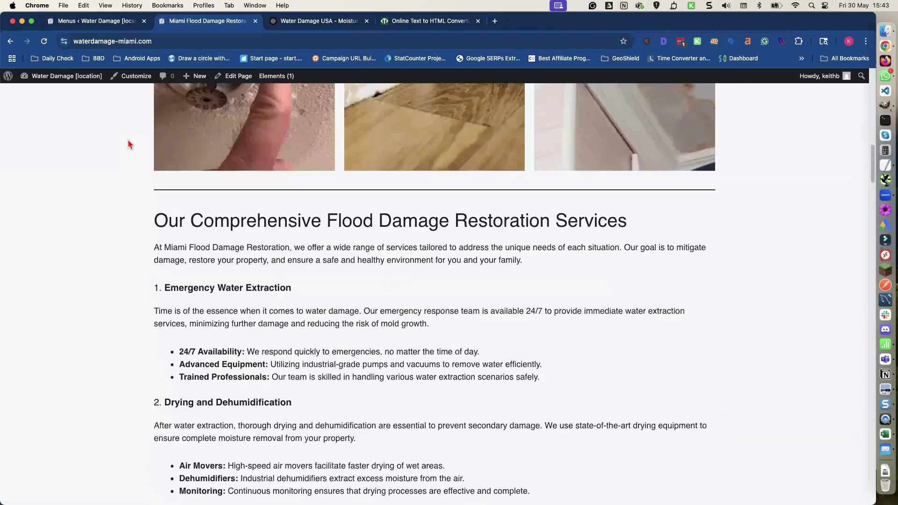
{"action": "scroll", "coordinate": [130, 145], "scroll_direction": "down", "scroll_amount": 1}
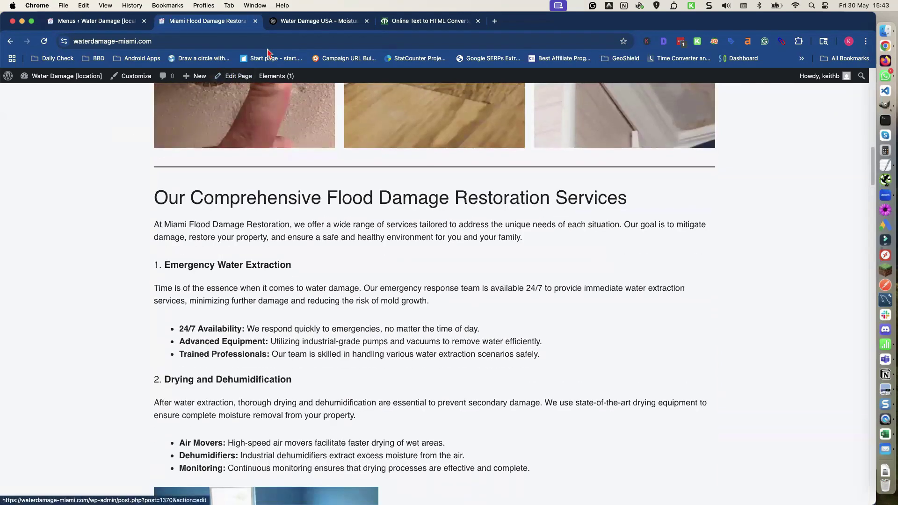
{"action": "left_click", "coordinate": [295, 24]}
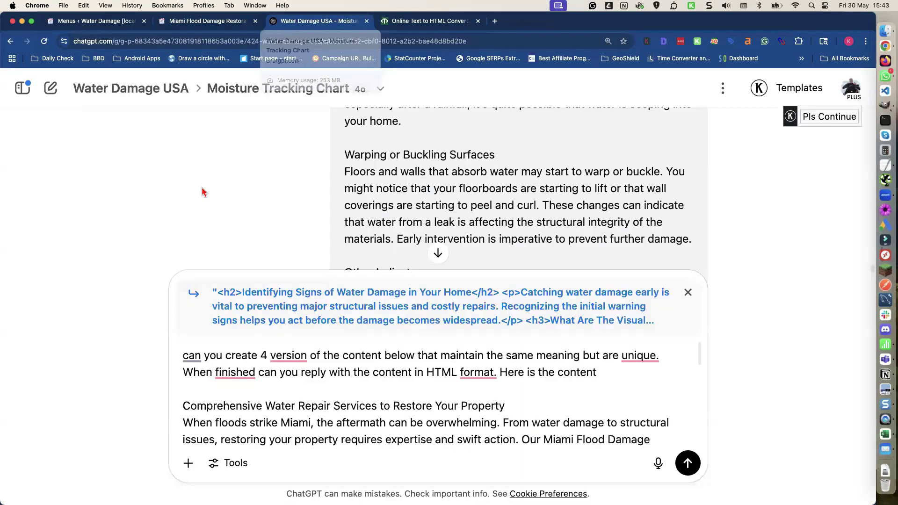
{"action": "scroll", "coordinate": [164, 234], "scroll_direction": "down", "scroll_amount": 5}
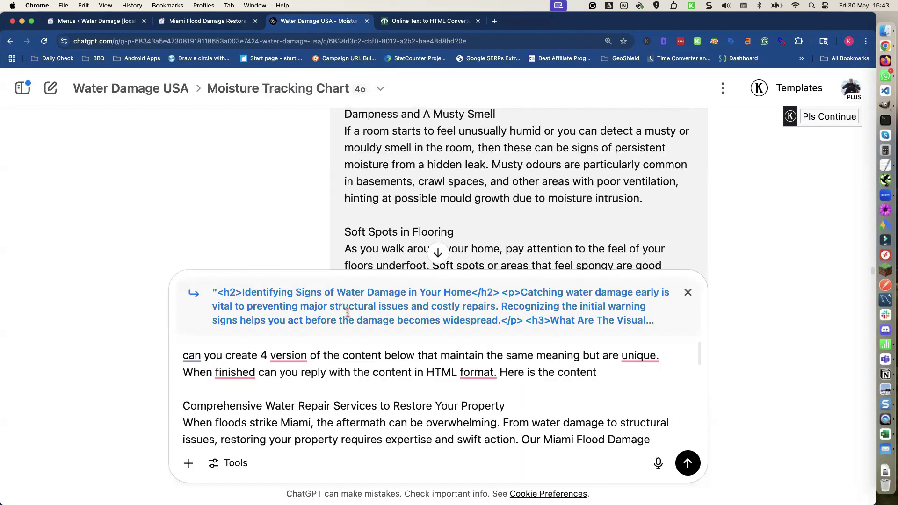
{"action": "left_click", "coordinate": [689, 466]}
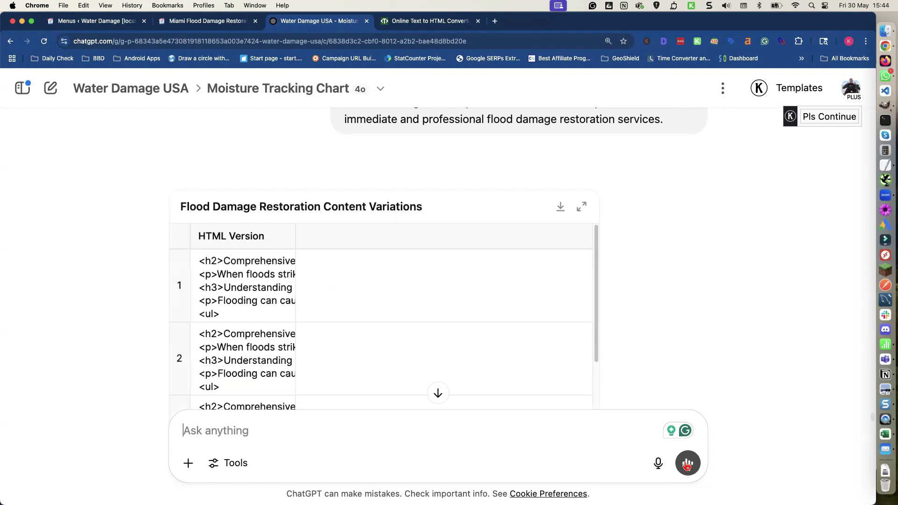
Copy the full first HTML version from the ChatGPT results table and open the Water Damage [location] magic page for editing
{"action": "triple_click", "coordinate": [250, 305]}
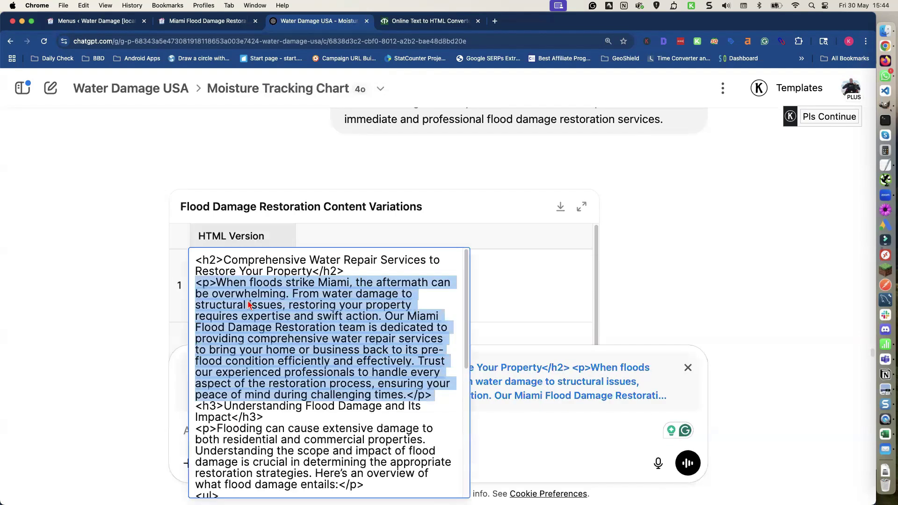
{"action": "key", "text": "super+a"}
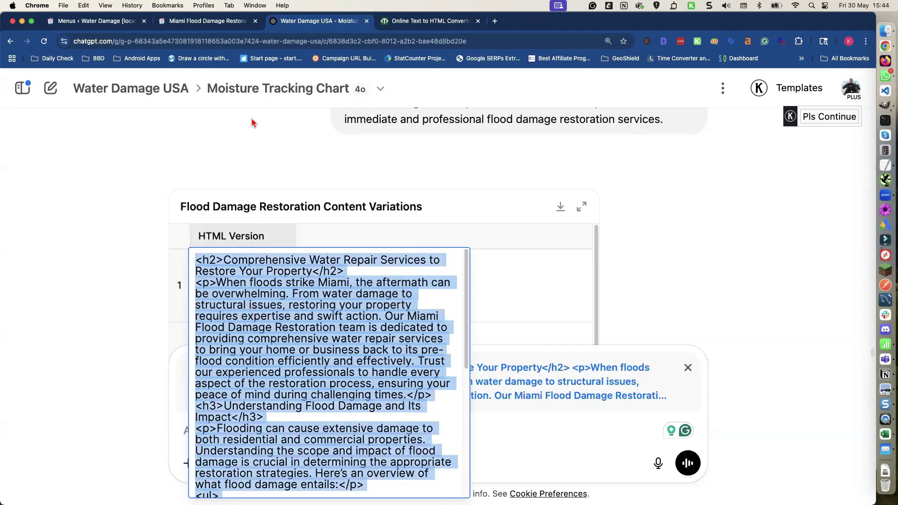
{"action": "left_click", "coordinate": [115, 22]}
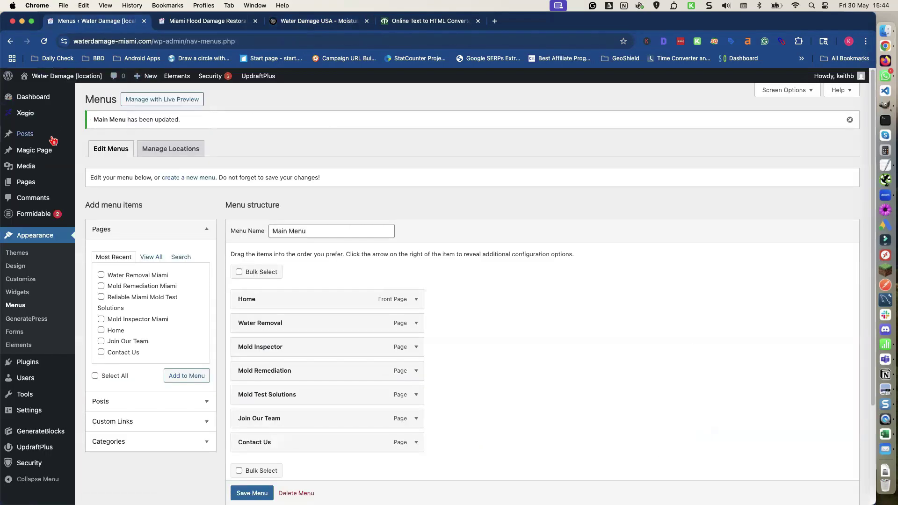
{"action": "mouse_move", "coordinate": [47, 150]}
{"action": "left_click", "coordinate": [102, 154]}
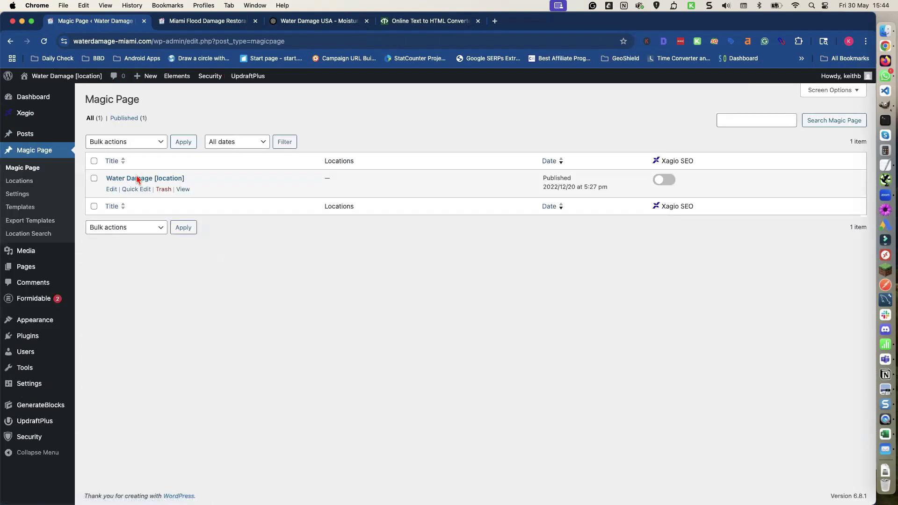
{"action": "left_click", "coordinate": [112, 189]}
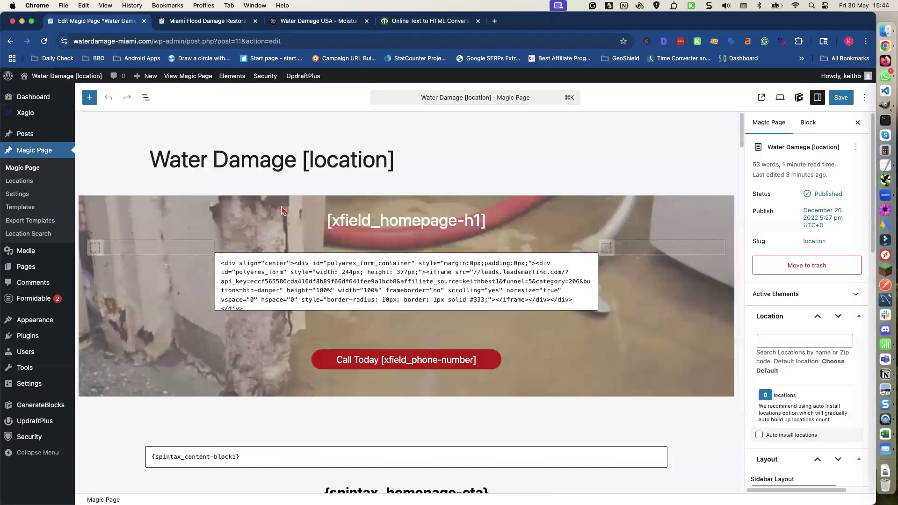
Open the content-block1 spintax shortcode for editing and clear the text of its first option
{"action": "scroll", "coordinate": [267, 252], "scroll_direction": "down", "scroll_amount": 20}
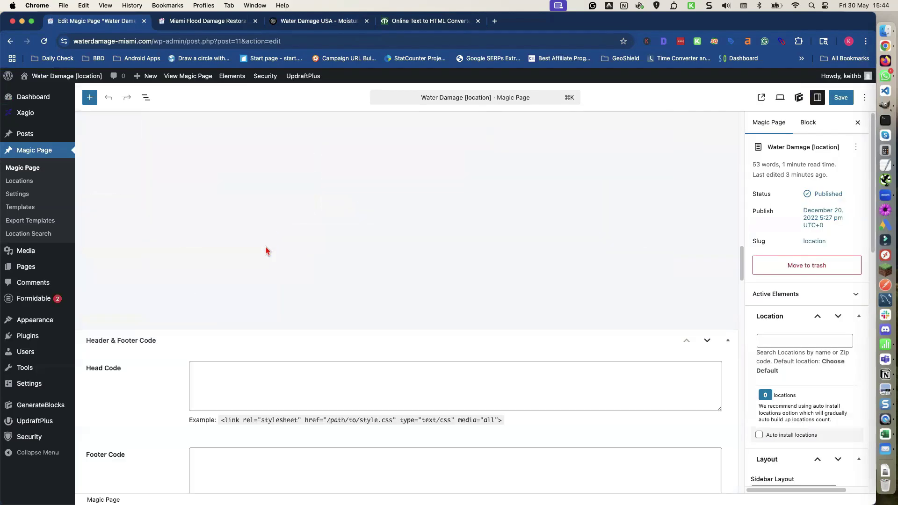
{"action": "scroll", "coordinate": [267, 251], "scroll_direction": "down", "scroll_amount": 20}
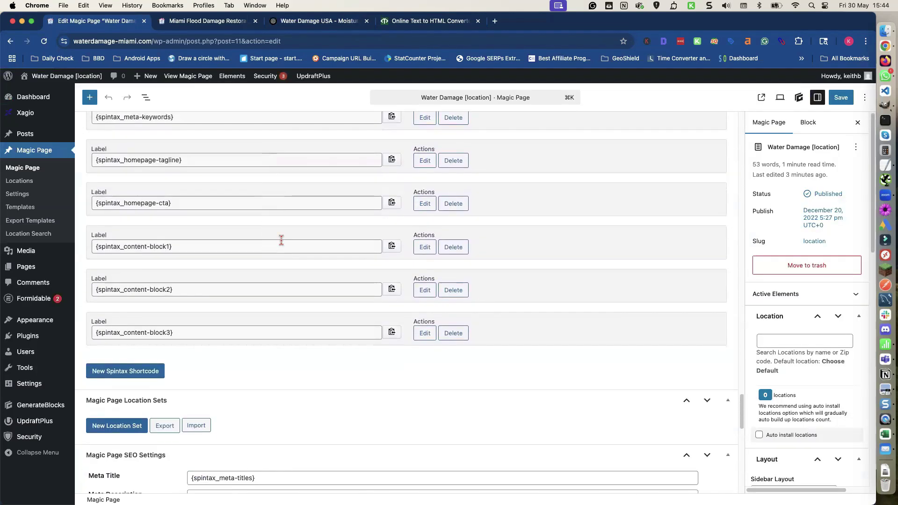
{"action": "left_click", "coordinate": [424, 248]}
{"action": "left_click", "coordinate": [414, 322]}
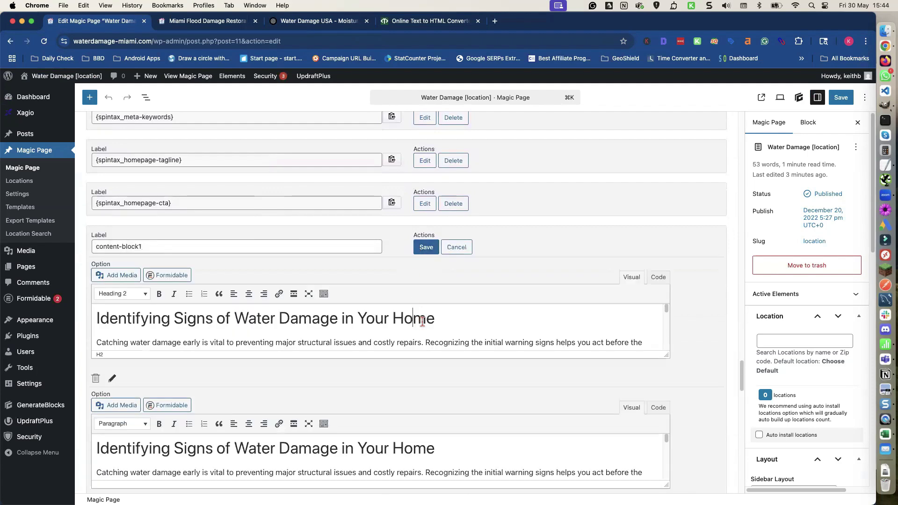
{"action": "key", "text": "super+a"}
{"action": "key", "text": "BackSpace"}
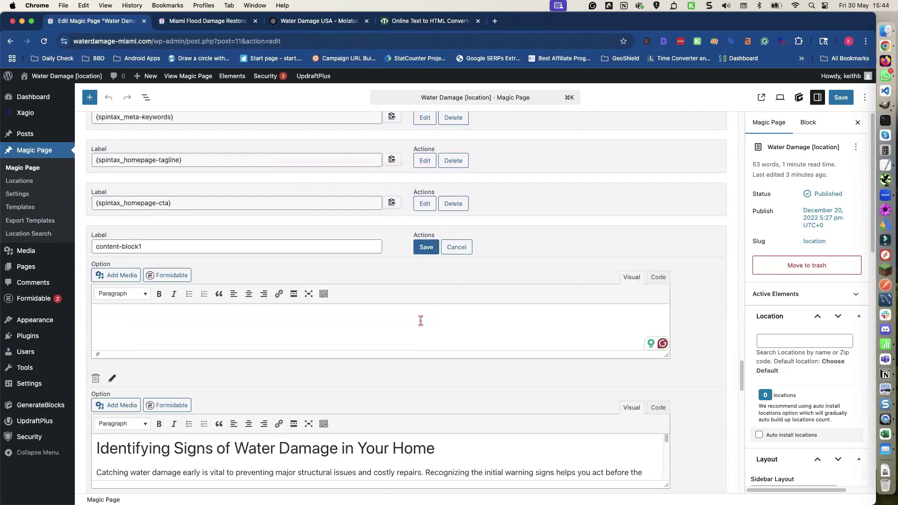
Clear the old text from the second, third and fourth options of the content-block1 spintax shortcode
{"action": "scroll", "coordinate": [421, 325], "scroll_direction": "down", "scroll_amount": 2}
{"action": "scroll", "coordinate": [420, 326], "scroll_direction": "down", "scroll_amount": 5}
{"action": "left_click", "coordinate": [400, 241]}
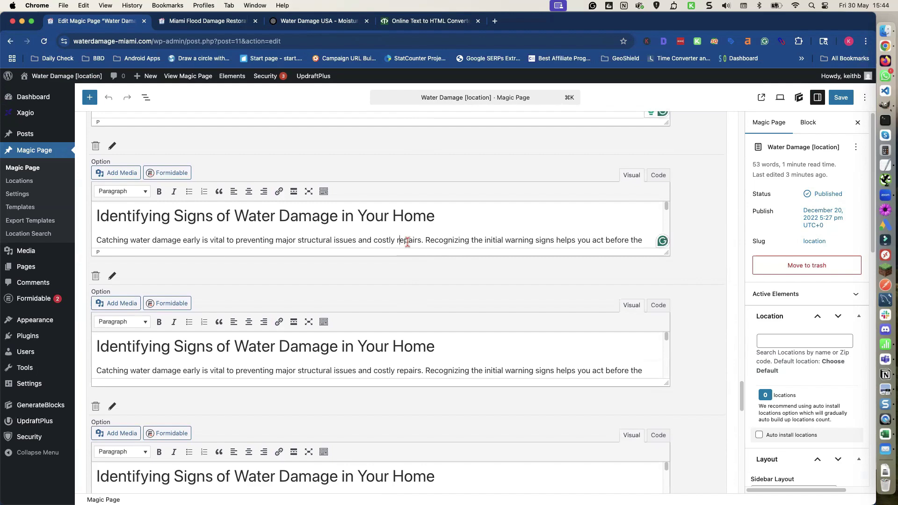
{"action": "key", "text": "super+a"}
{"action": "key", "text": "BackSpace"}
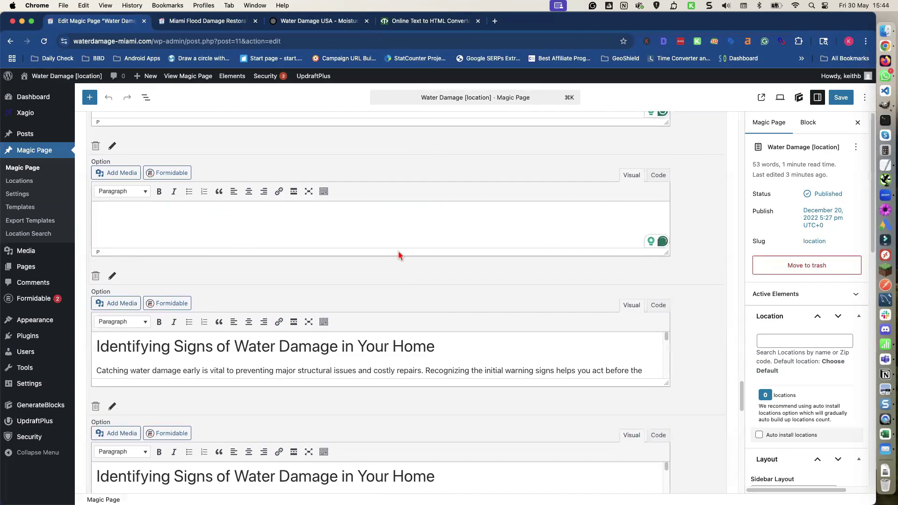
{"action": "left_click", "coordinate": [385, 346]}
{"action": "key", "text": "super+a"}
{"action": "key", "text": "BackSpace"}
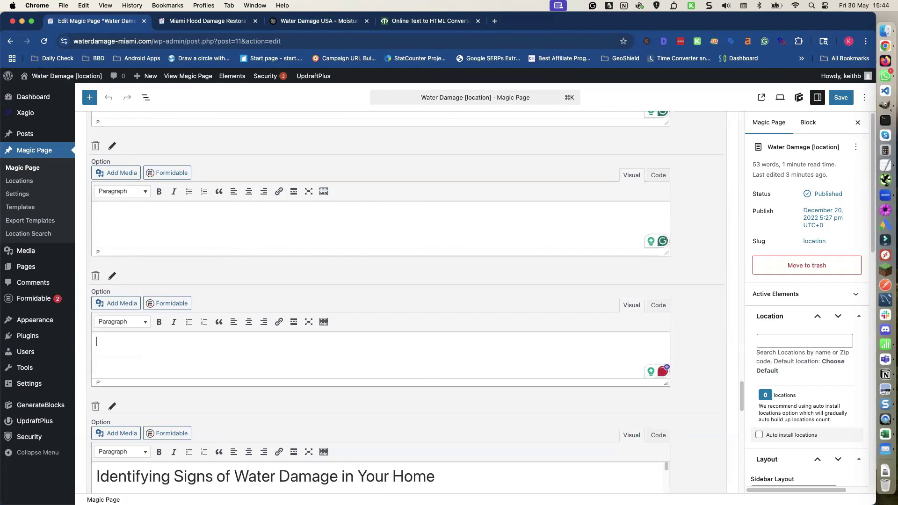
{"action": "scroll", "coordinate": [387, 347], "scroll_direction": "down", "scroll_amount": 6}
{"action": "left_click", "coordinate": [381, 252]}
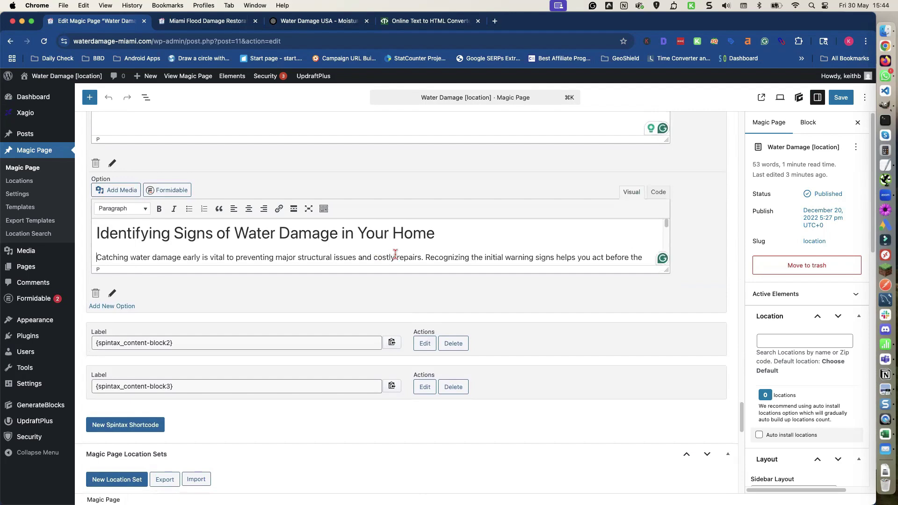
{"action": "key", "text": "super+a"}
{"action": "key", "text": "BackSpace"}
Paste the copied HTML as code into the first option of content-block1 and check it in the visual view
{"action": "scroll", "coordinate": [401, 248], "scroll_direction": "up", "scroll_amount": 5}
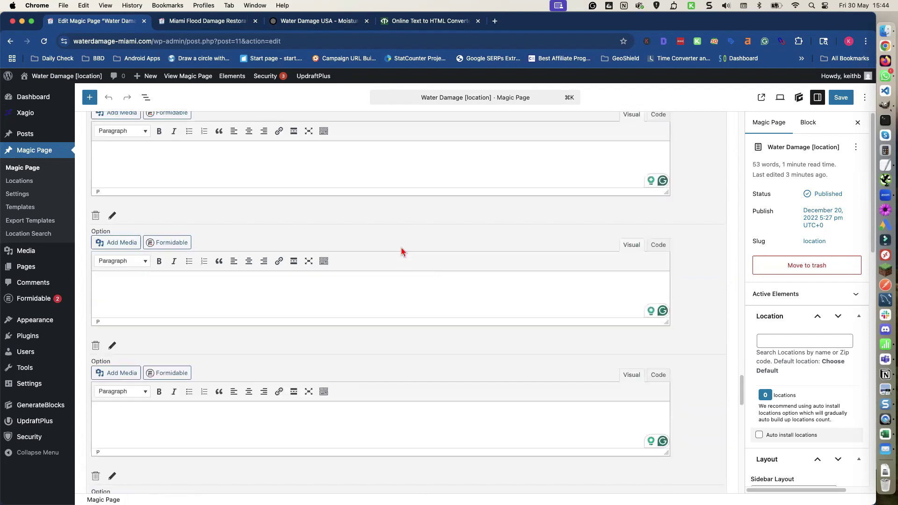
{"action": "scroll", "coordinate": [405, 253], "scroll_direction": "up", "scroll_amount": 2}
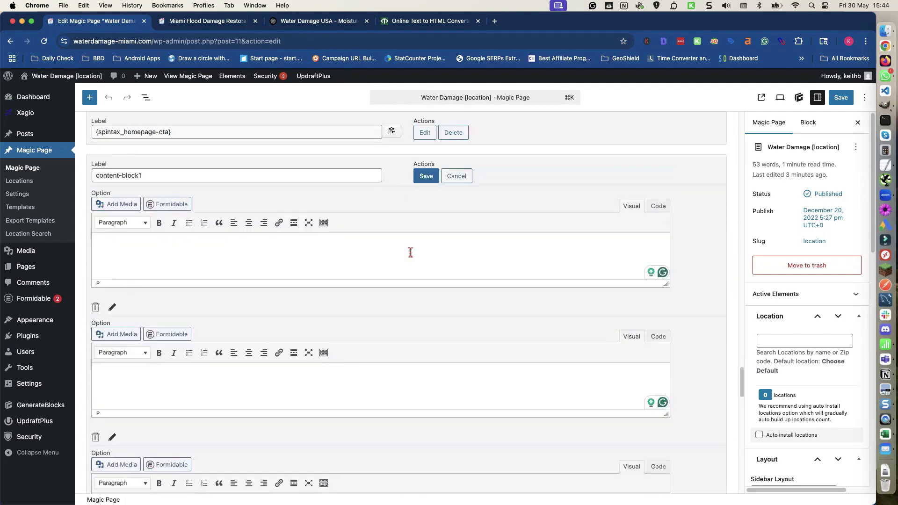
{"action": "left_click", "coordinate": [659, 206]}
{"action": "key", "text": "super+v"}
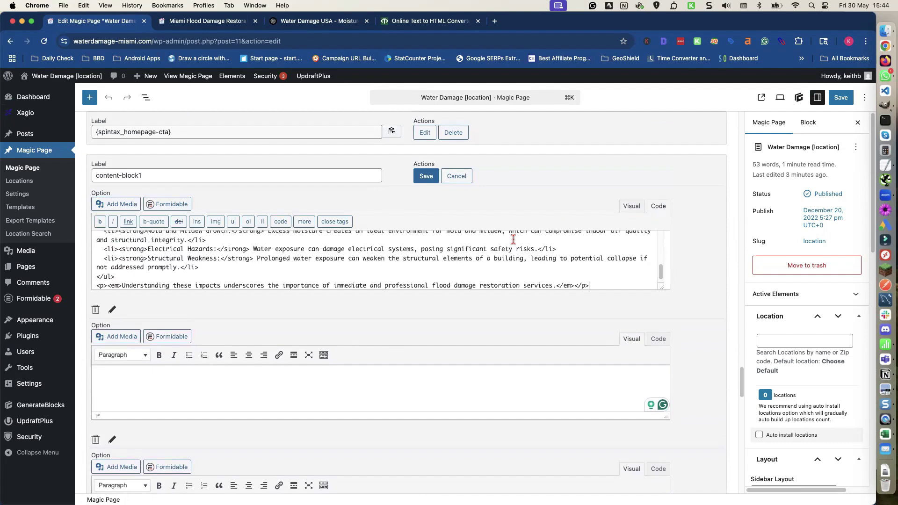
{"action": "scroll", "coordinate": [580, 236], "scroll_direction": "up", "scroll_amount": 10}
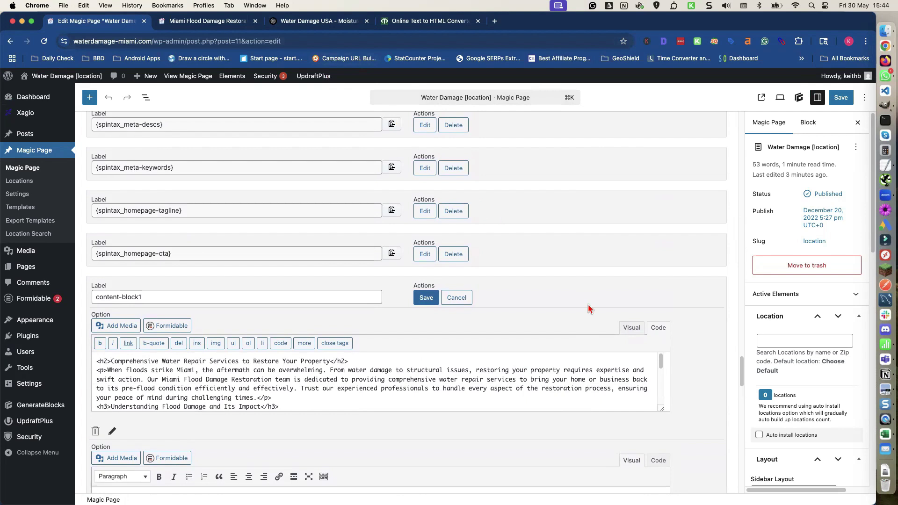
{"action": "left_click", "coordinate": [632, 329]}
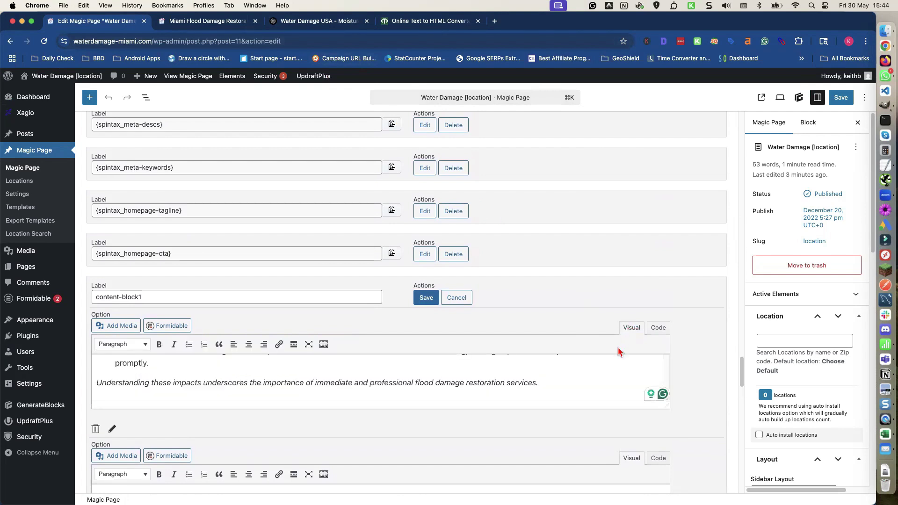
{"action": "scroll", "coordinate": [616, 358], "scroll_direction": "up", "scroll_amount": 5}
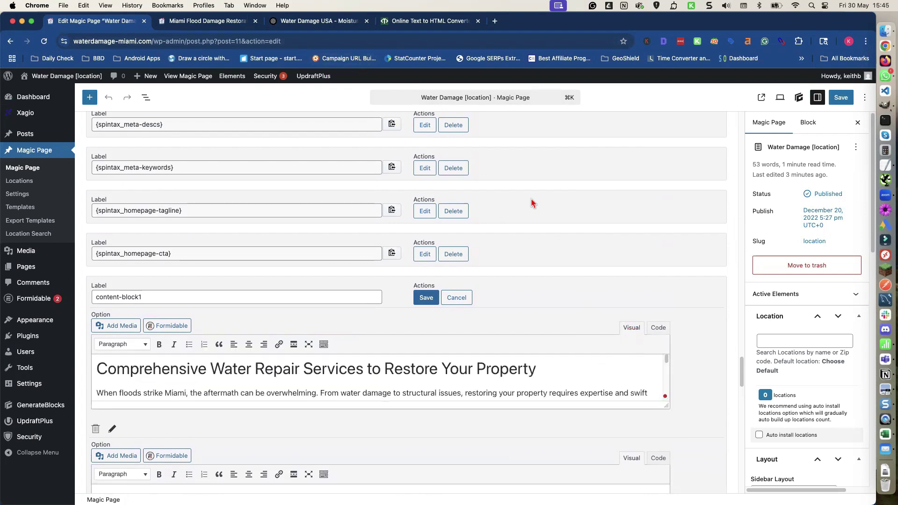
Return to the ChatGPT results table and select the entire text of the second HTML version
{"action": "left_click", "coordinate": [300, 22]}
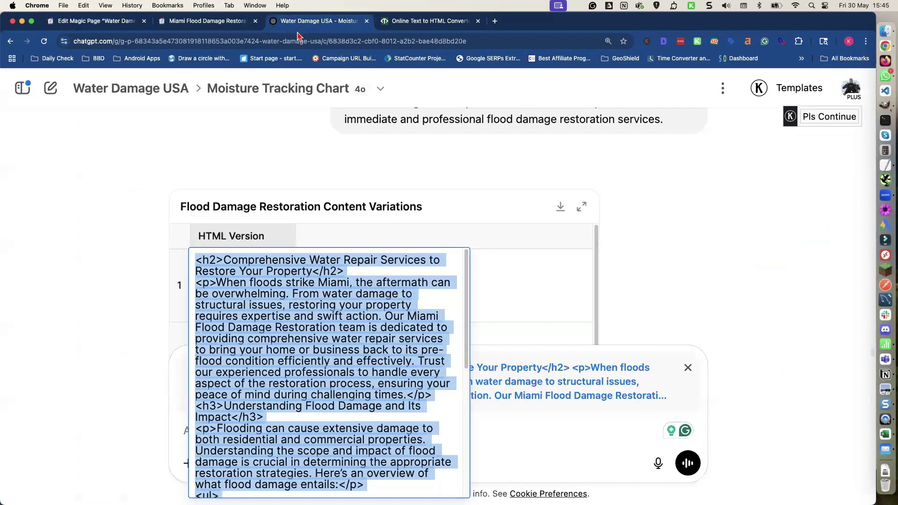
{"action": "left_click", "coordinate": [174, 238]}
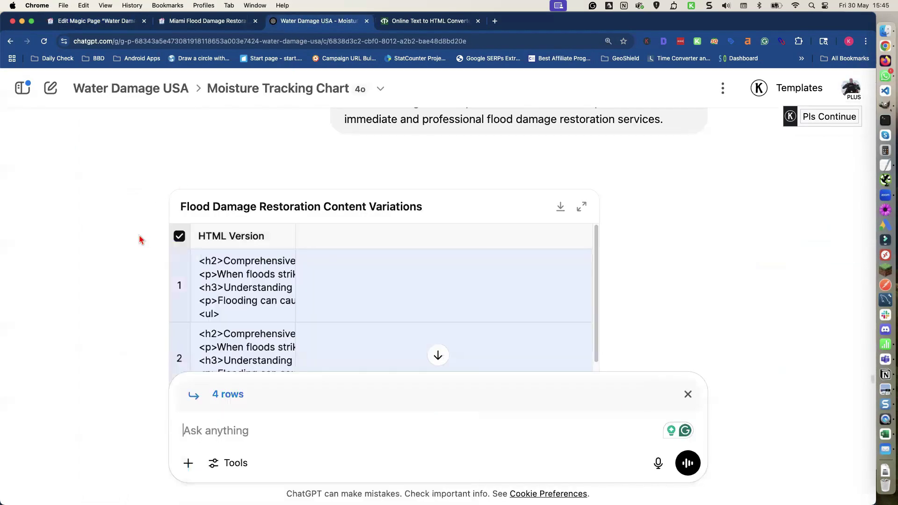
{"action": "scroll", "coordinate": [141, 236], "scroll_direction": "down", "scroll_amount": 4}
{"action": "left_click", "coordinate": [213, 191]}
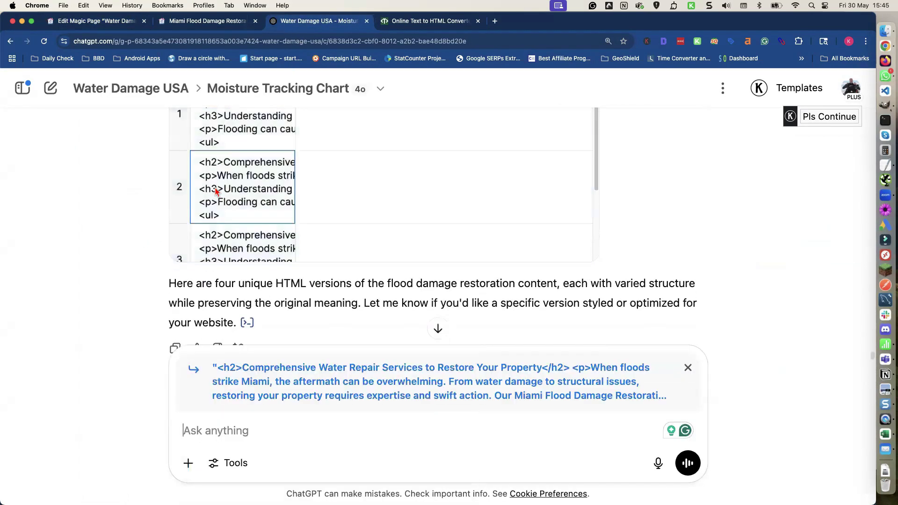
{"action": "left_click", "coordinate": [215, 191]}
{"action": "triple_click", "coordinate": [217, 190]}
{"action": "key", "text": "super+a"}
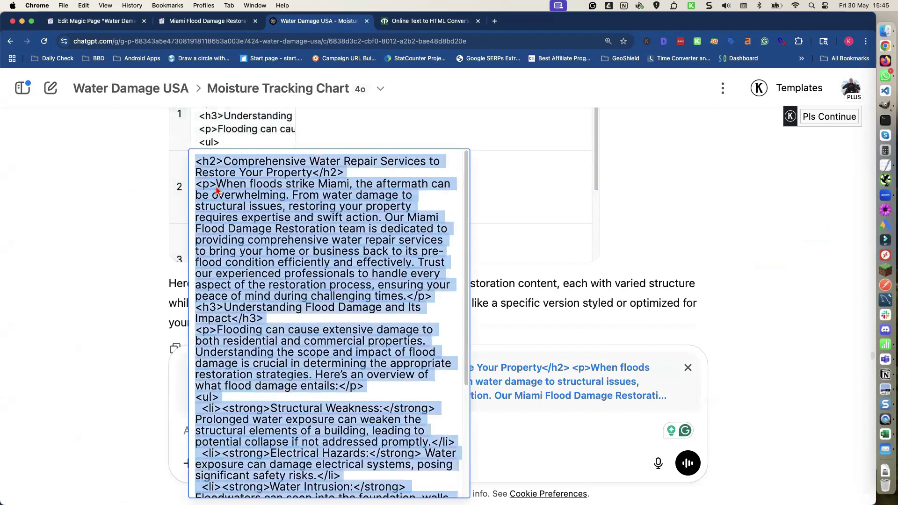
Copy the selected second HTML version and return to the empty second option of content-block1 on the magic page
{"action": "key", "text": "super+c"}
{"action": "left_click", "coordinate": [113, 24]}
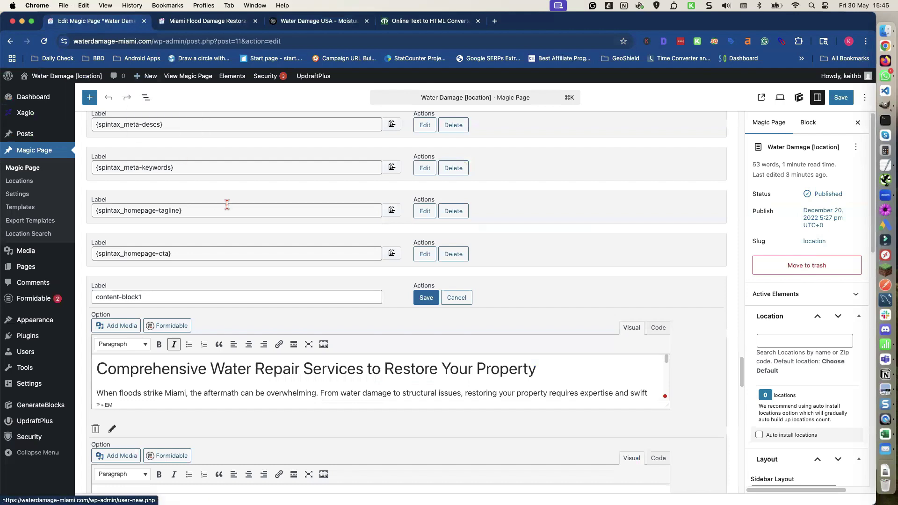
{"action": "scroll", "coordinate": [227, 202], "scroll_direction": "down", "scroll_amount": 4}
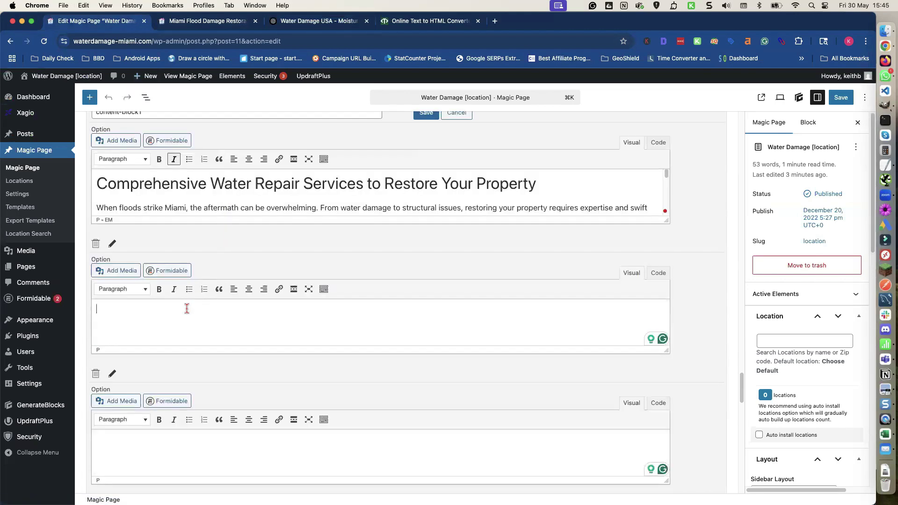
{"action": "key", "text": "super+v"}
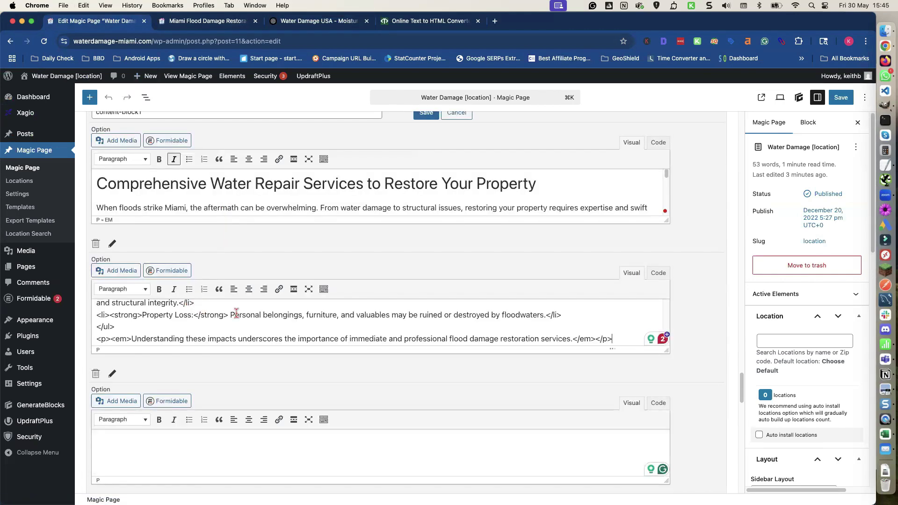
{"action": "key", "text": "super+a"}
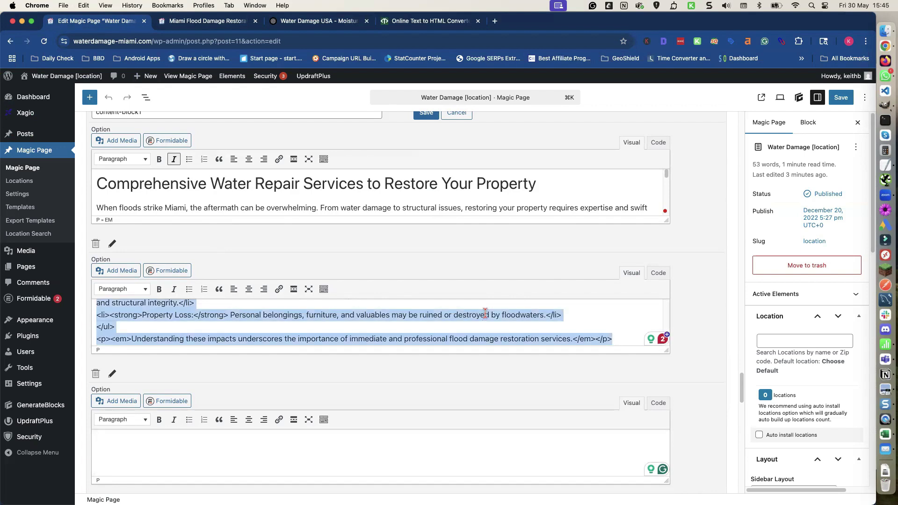
{"action": "key", "text": "BackSpace"}
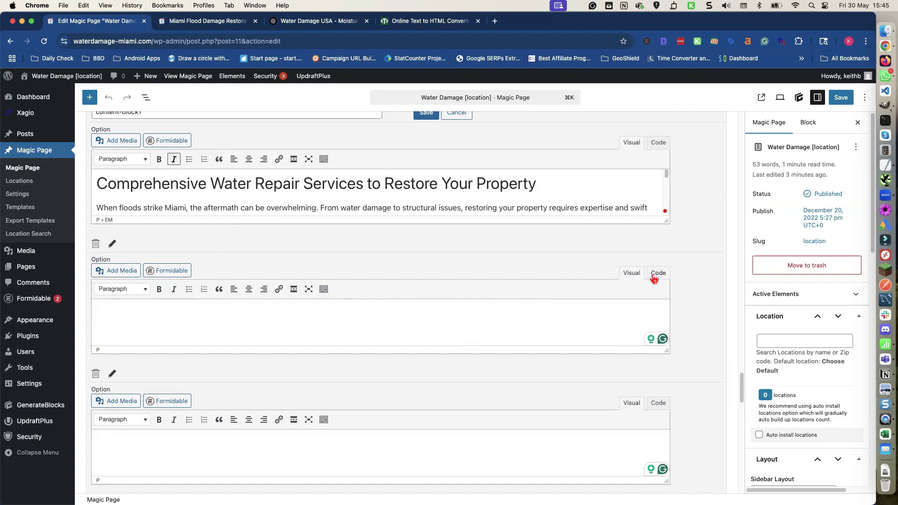
Paste the copied HTML as code into content-block1's second option, return it to visual view, and set the third and fourth options to code view
{"action": "left_click", "coordinate": [657, 274]}
{"action": "key", "text": "super+v"}
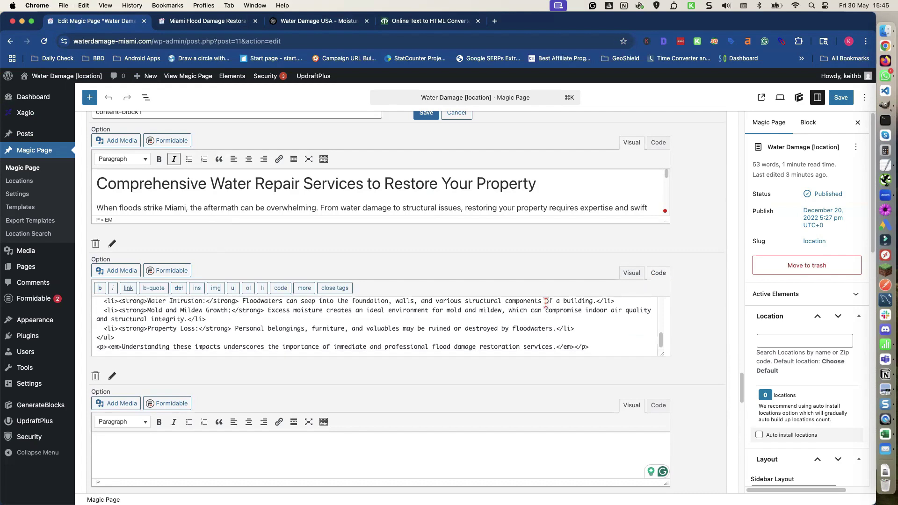
{"action": "scroll", "coordinate": [673, 291], "scroll_direction": "down", "scroll_amount": 3}
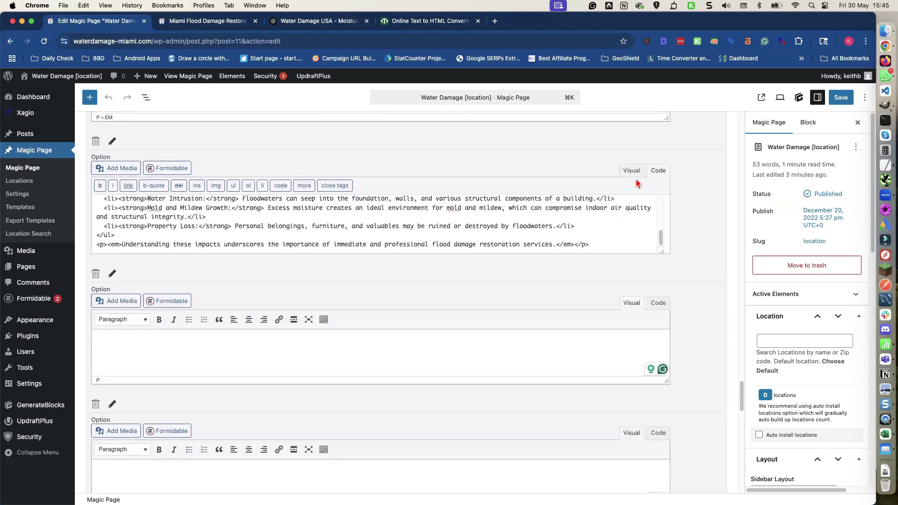
{"action": "left_click", "coordinate": [632, 171]}
{"action": "left_click", "coordinate": [660, 303]}
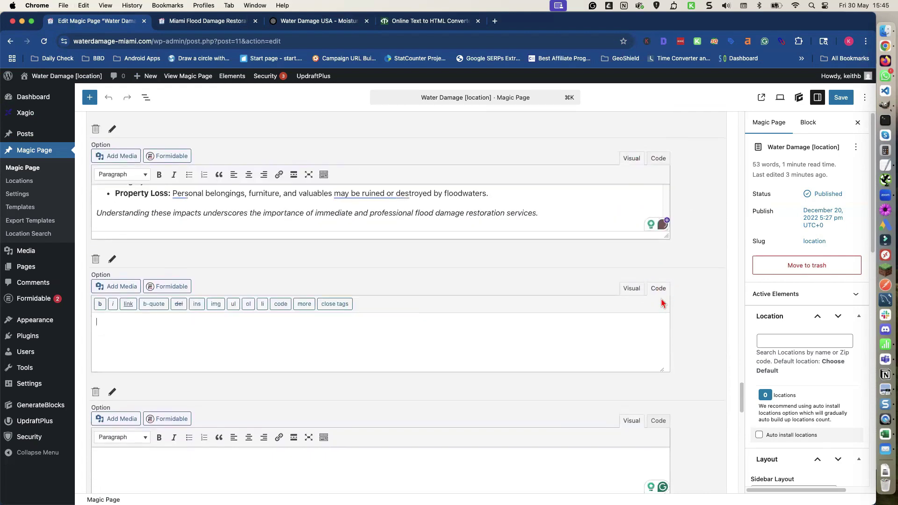
{"action": "left_click", "coordinate": [660, 262]}
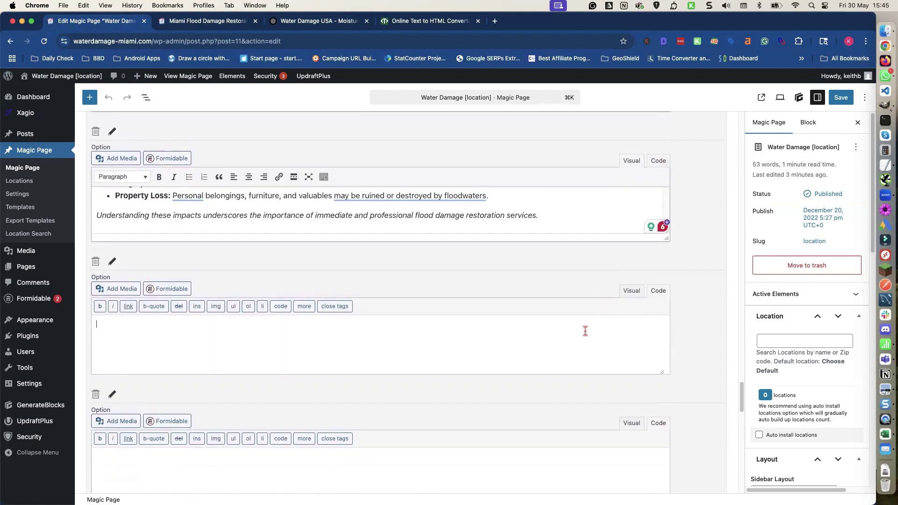
Return to the ChatGPT results table and copy the entire text of the third HTML version
{"action": "left_click", "coordinate": [329, 21]}
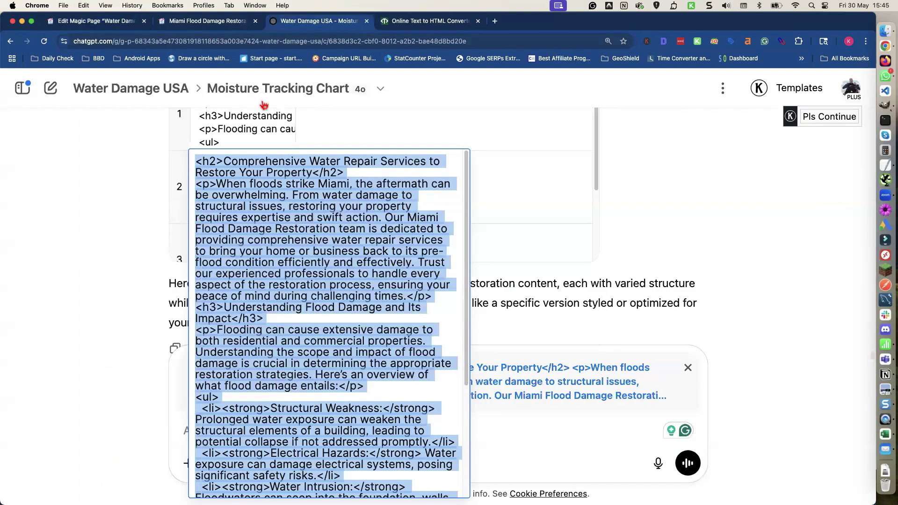
{"action": "left_click", "coordinate": [140, 197]}
{"action": "left_click", "coordinate": [222, 246]}
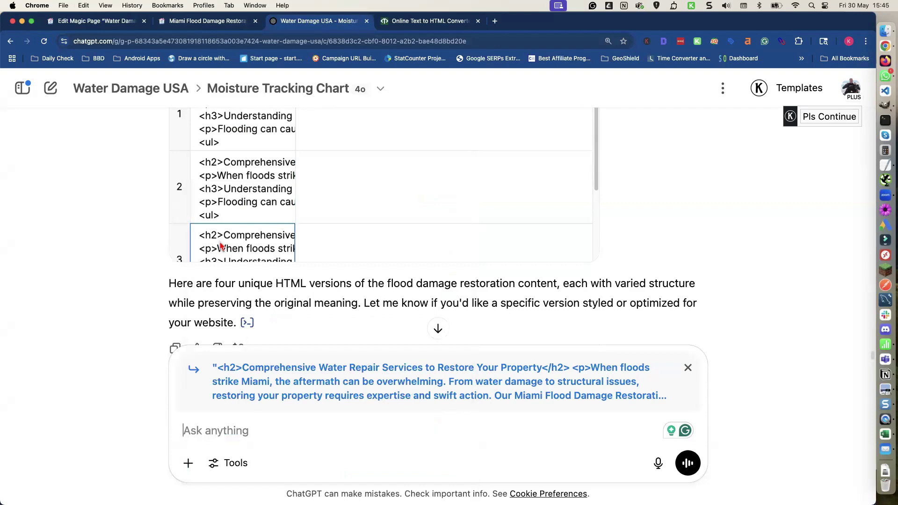
{"action": "double_click", "coordinate": [222, 246]}
{"action": "triple_click", "coordinate": [222, 246]}
{"action": "key", "text": "super+a"}
{"action": "key", "text": "super+c"}
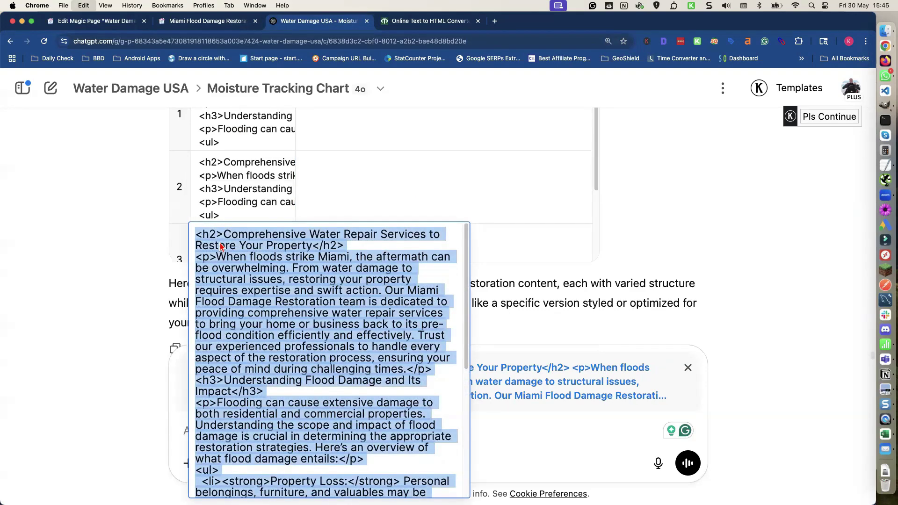
Paste the copied HTML as code into the third option of content-block1 on the magic page and show it in visual view
{"action": "left_click", "coordinate": [113, 24]}
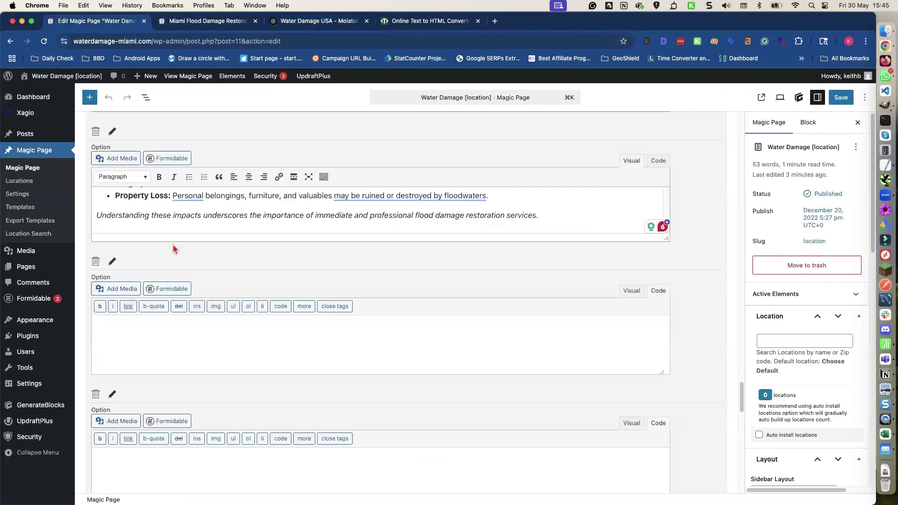
{"action": "left_click", "coordinate": [178, 326]}
{"action": "key", "text": "super+v"}
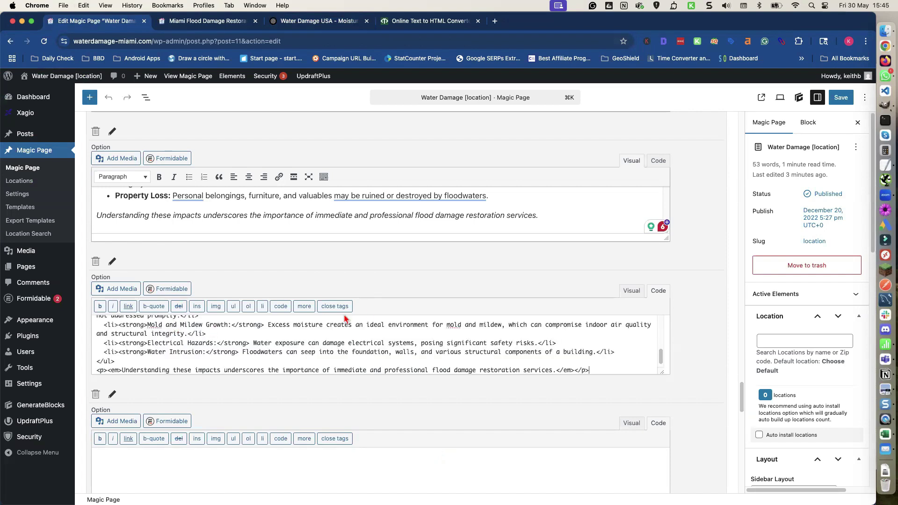
{"action": "left_click", "coordinate": [629, 293]}
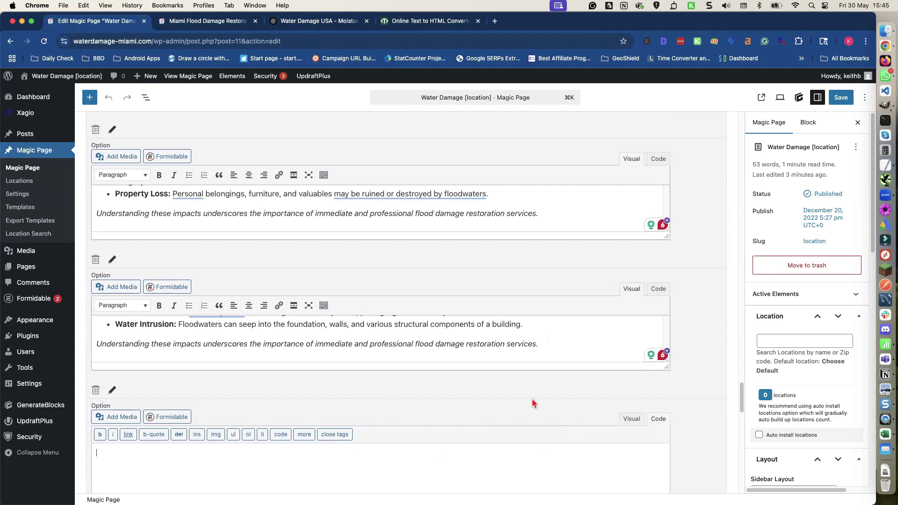
Go back to the ChatGPT results table and copy the entire text of the fourth HTML version
{"action": "left_click", "coordinate": [205, 22]}
{"action": "left_click", "coordinate": [298, 25]}
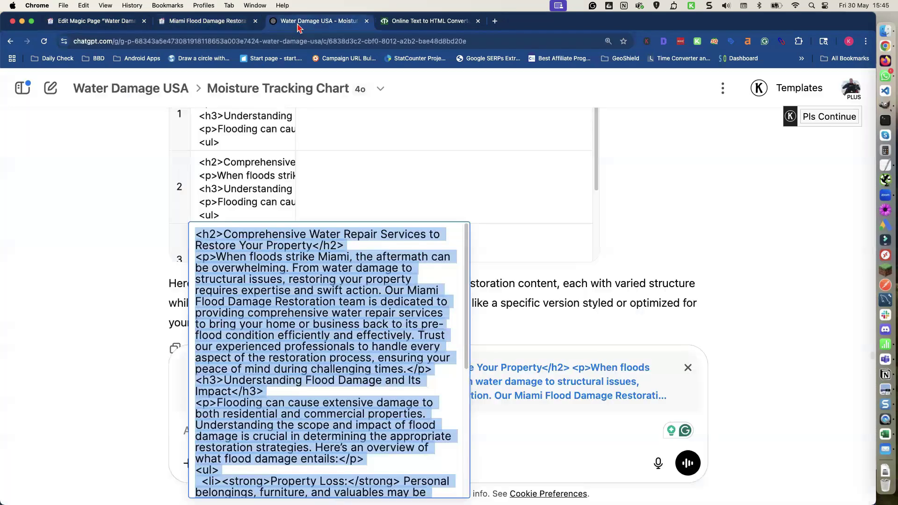
{"action": "scroll", "coordinate": [260, 210], "scroll_direction": "down", "scroll_amount": 3}
{"action": "scroll", "coordinate": [146, 197], "scroll_direction": "down", "scroll_amount": 2}
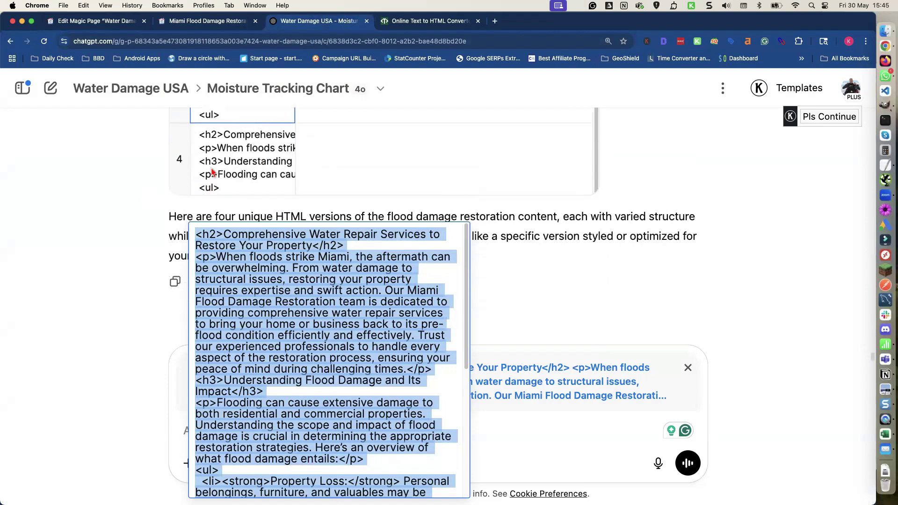
{"action": "double_click", "coordinate": [214, 170]}
{"action": "triple_click", "coordinate": [213, 170]}
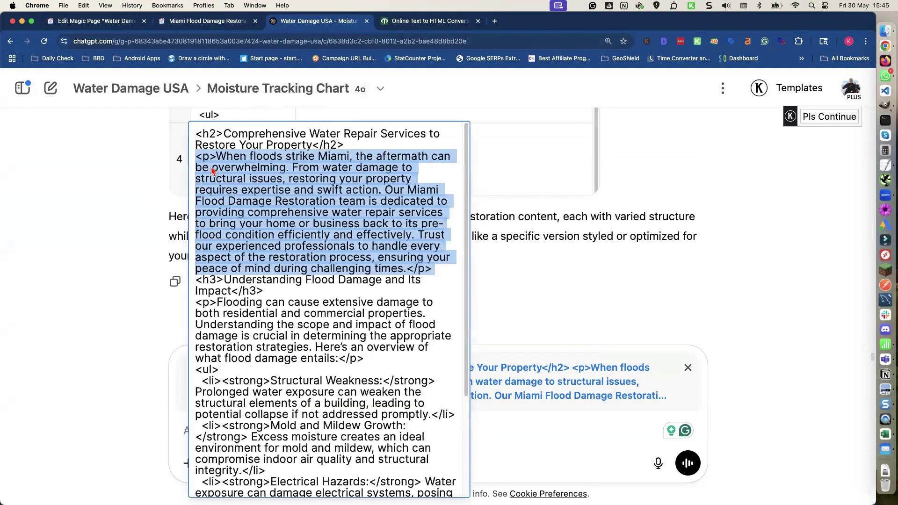
{"action": "key", "text": "super+a"}
Paste the fourth HTML version as code into content-block1's fourth option on the magic page and switch that option to visual view
{"action": "left_click", "coordinate": [99, 22]}
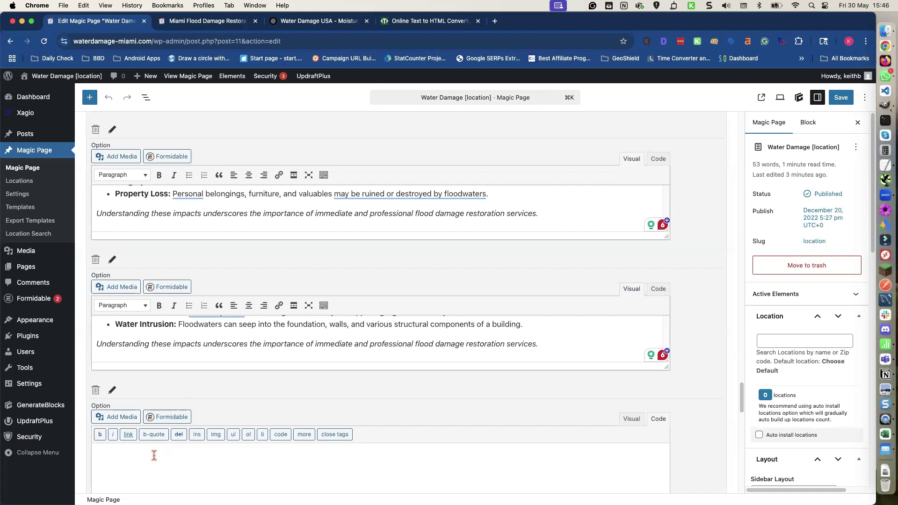
{"action": "left_click", "coordinate": [154, 455]}
{"action": "key", "text": "super+v"}
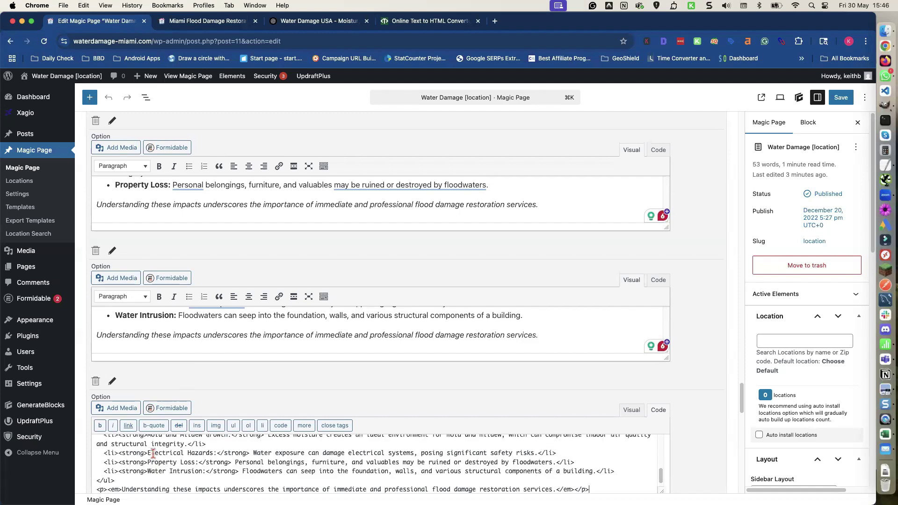
{"action": "left_click", "coordinate": [630, 410]}
Save the content-block1 spintax shortcode and update the magic page
{"action": "scroll", "coordinate": [576, 401], "scroll_direction": "up", "scroll_amount": 5}
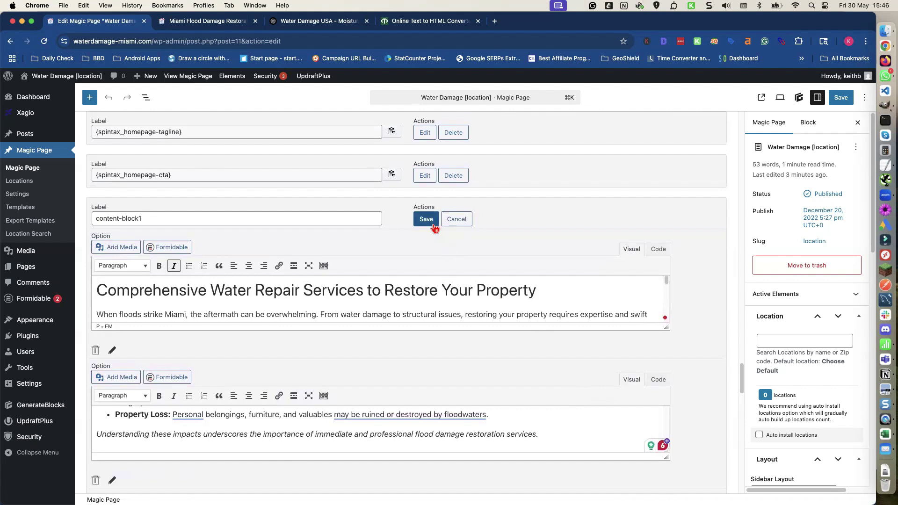
{"action": "left_click", "coordinate": [430, 221]}
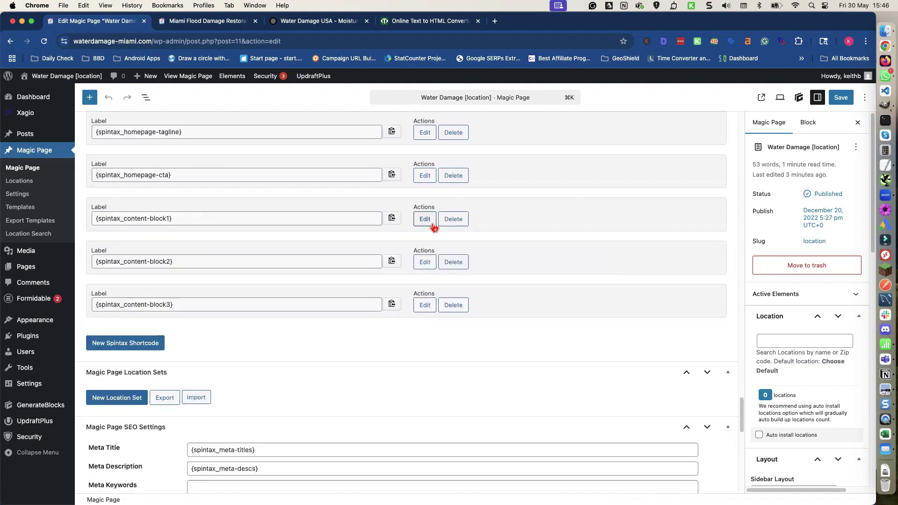
{"action": "left_click", "coordinate": [841, 102]}
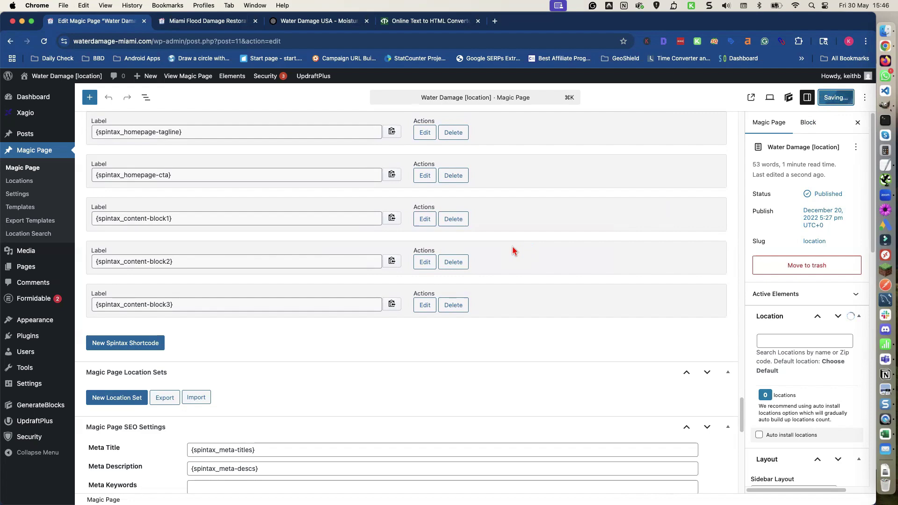
Copy the Miami front page text from the heading "Our Comprehensive Flood Damage Restoration Services" through the end of the Content Restoration list
{"action": "scroll", "coordinate": [513, 251], "scroll_direction": "up", "scroll_amount": 20}
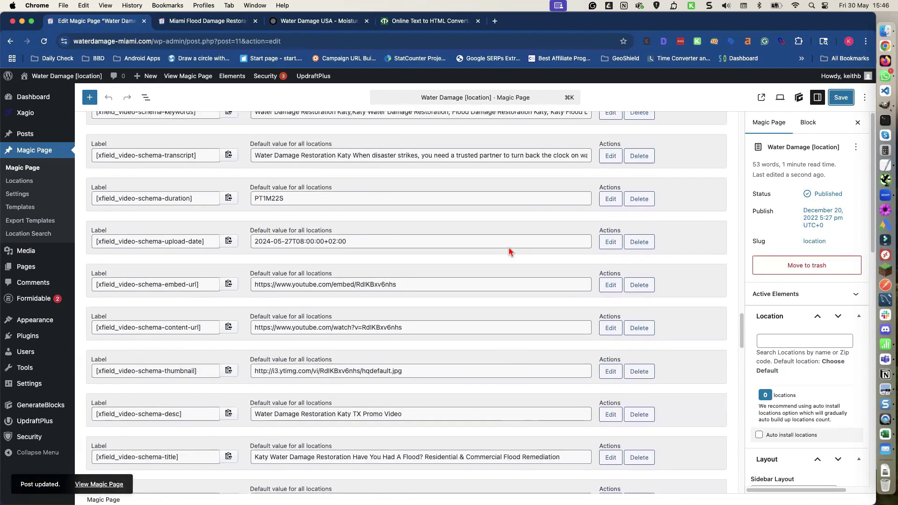
{"action": "scroll", "coordinate": [510, 252], "scroll_direction": "up", "scroll_amount": 20}
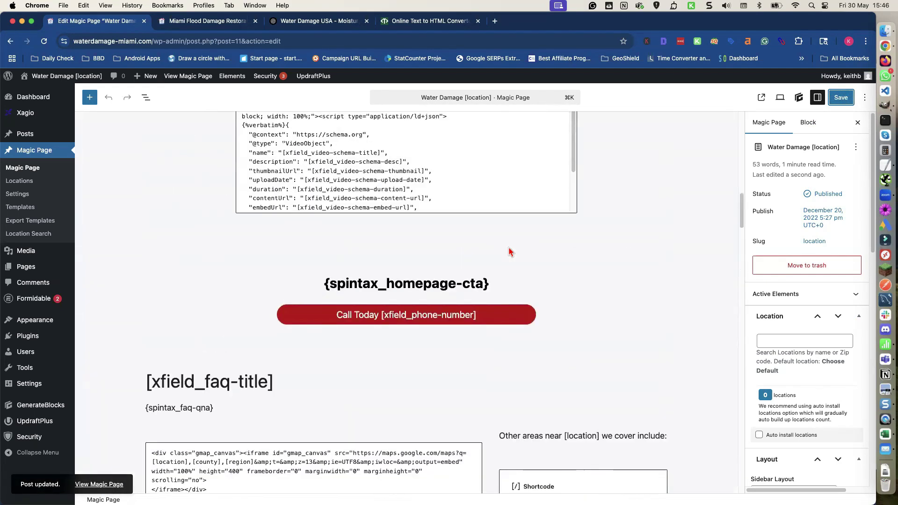
{"action": "scroll", "coordinate": [508, 252], "scroll_direction": "up", "scroll_amount": 10}
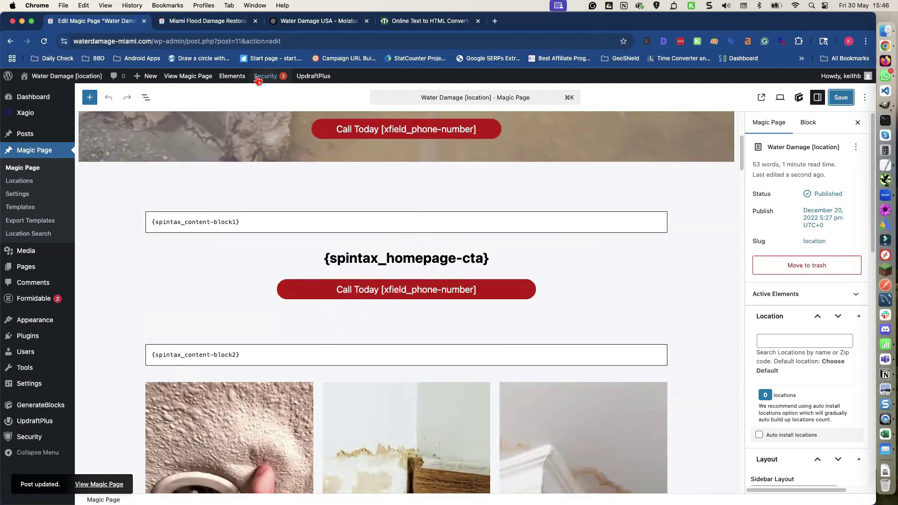
{"action": "left_click", "coordinate": [224, 23]}
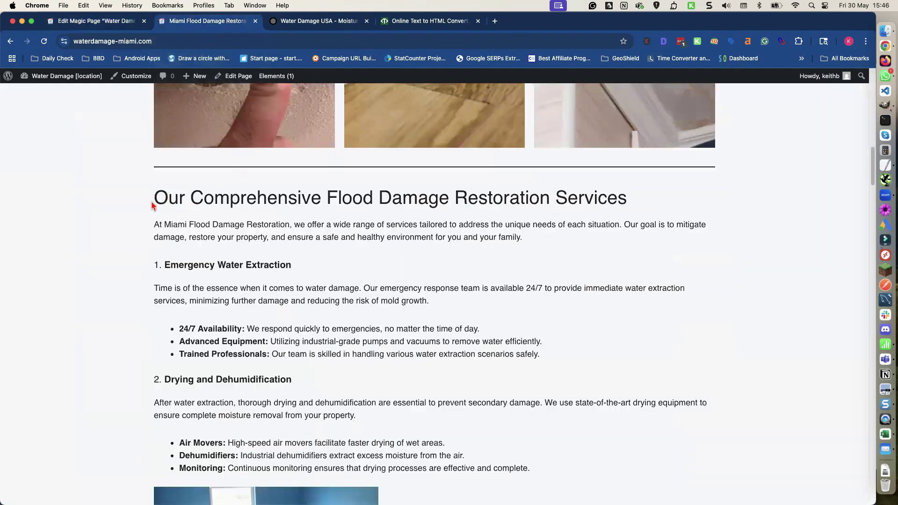
{"action": "left_click_drag", "start_coordinate": [156, 199], "coordinate": [201, 227]}
{"action": "scroll", "coordinate": [200, 226], "scroll_direction": "down", "scroll_amount": 5}
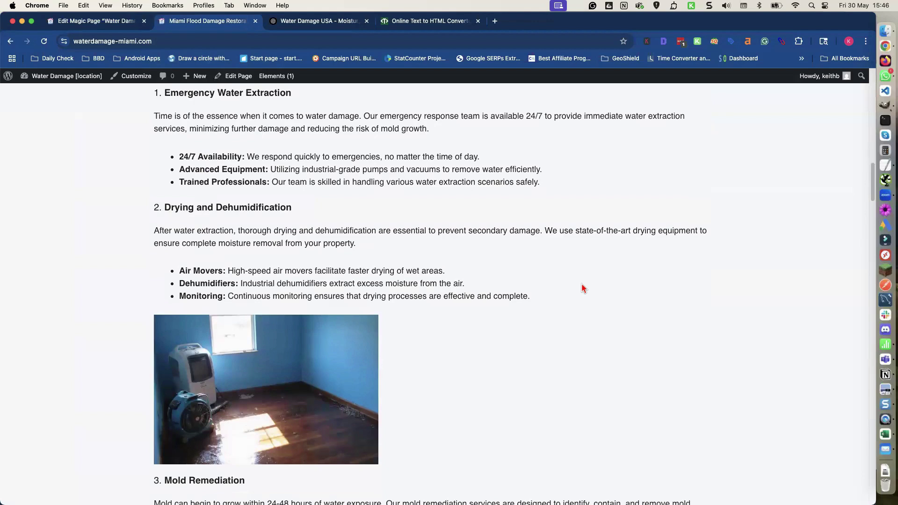
{"action": "left_click", "coordinate": [558, 302], "text": "shift"}
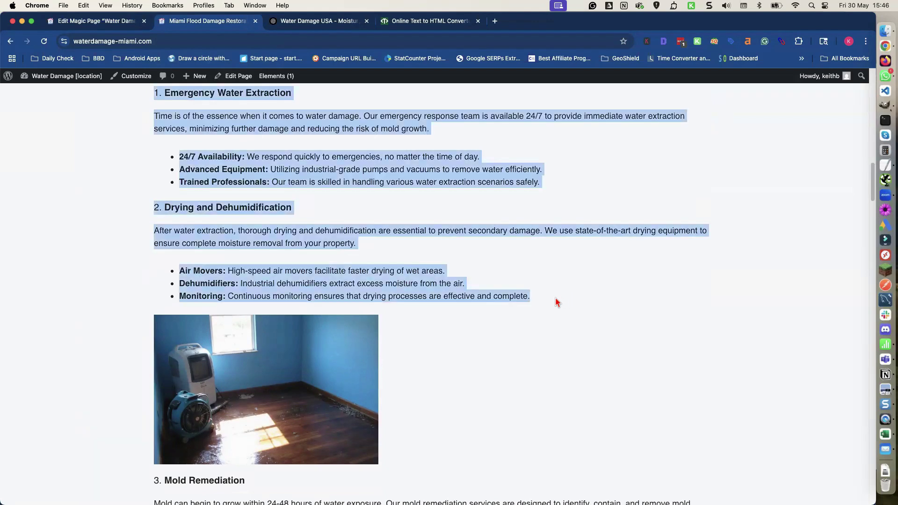
{"action": "scroll", "coordinate": [556, 302], "scroll_direction": "down", "scroll_amount": 5}
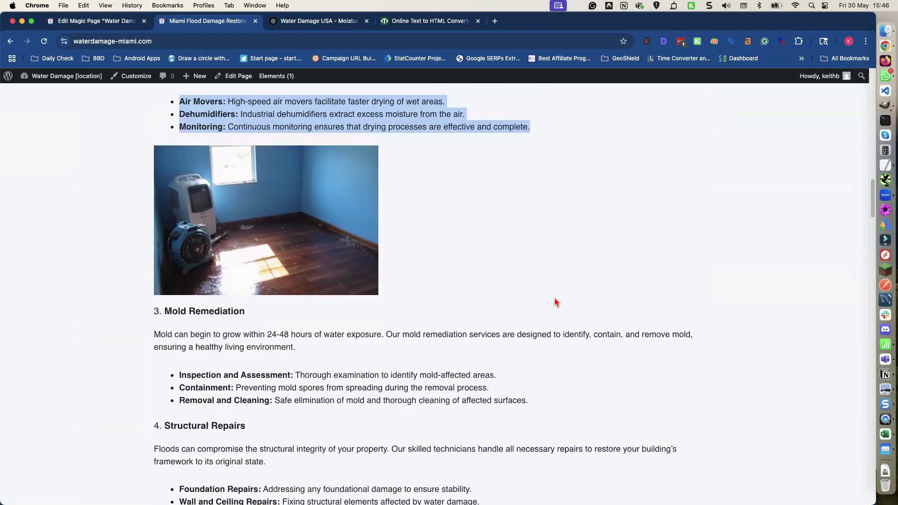
{"action": "scroll", "coordinate": [557, 302], "scroll_direction": "down", "scroll_amount": 4}
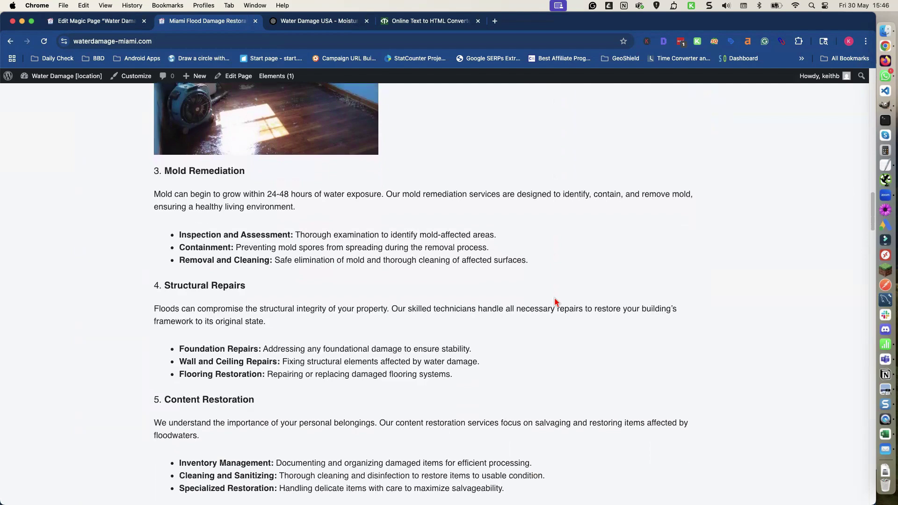
{"action": "scroll", "coordinate": [557, 302], "scroll_direction": "down", "scroll_amount": 4}
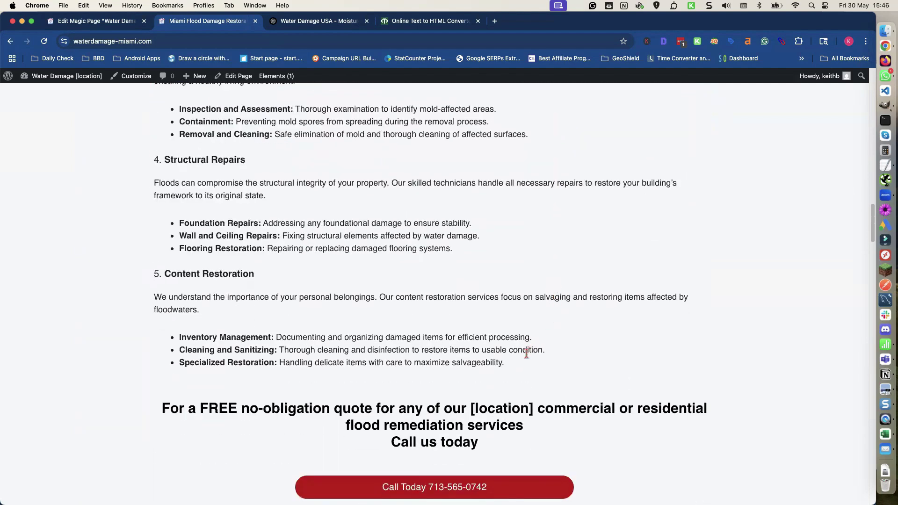
{"action": "left_click", "coordinate": [528, 369], "text": "shift"}
{"action": "key", "text": "super+c"}
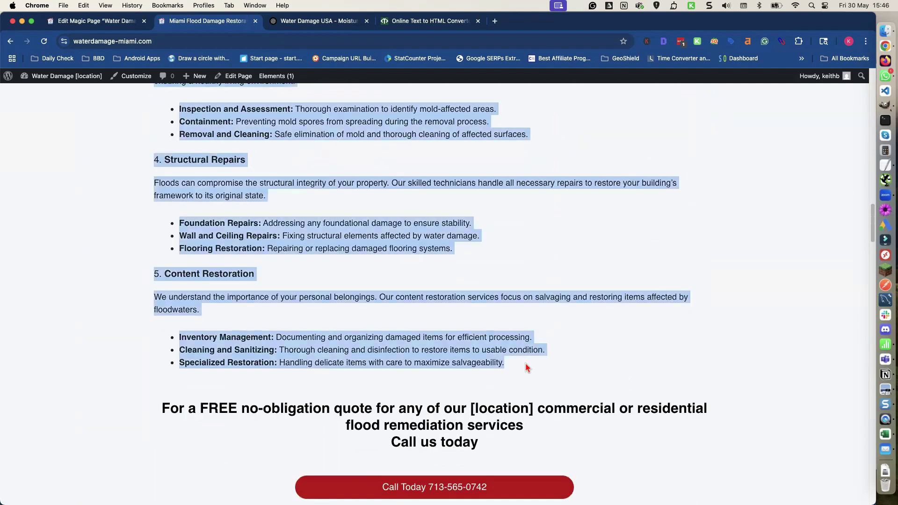
Paste the copied Comprehensive Flood Damage Restoration Services section into the ChatGPT message box
{"action": "left_click", "coordinate": [323, 23]}
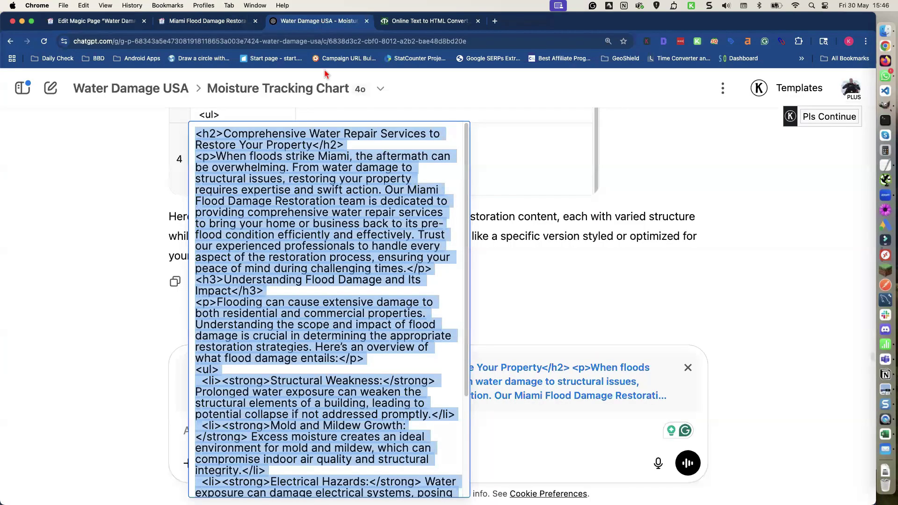
{"action": "left_click", "coordinate": [151, 244]}
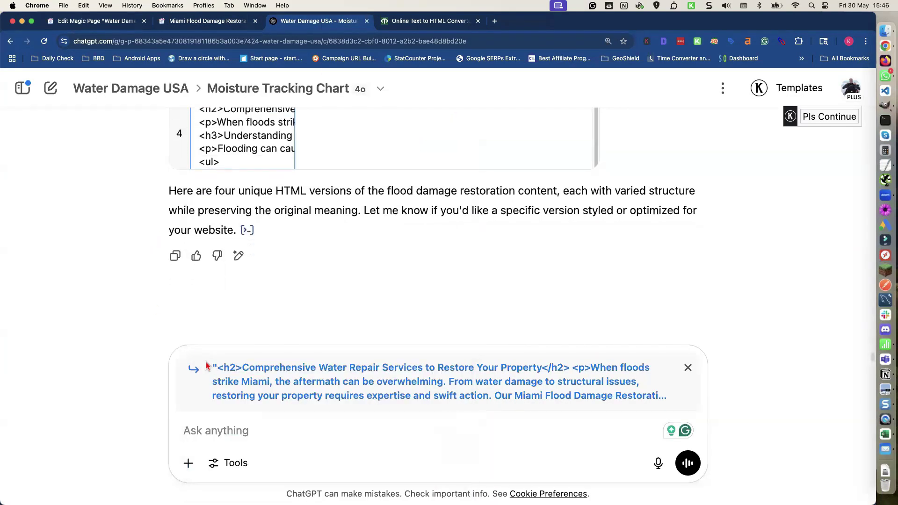
{"action": "key", "text": "super+v"}
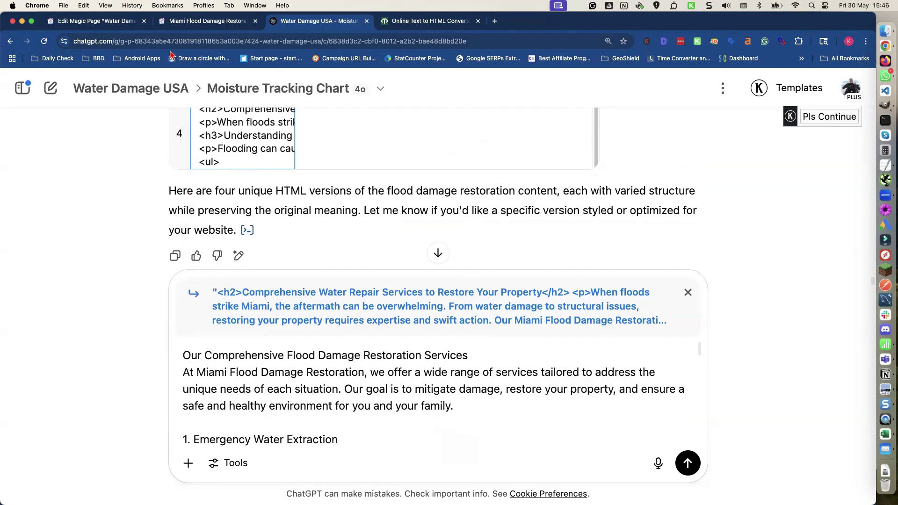
{"action": "left_click", "coordinate": [185, 21]}
{"action": "scroll", "coordinate": [131, 224], "scroll_direction": "up", "scroll_amount": 5}
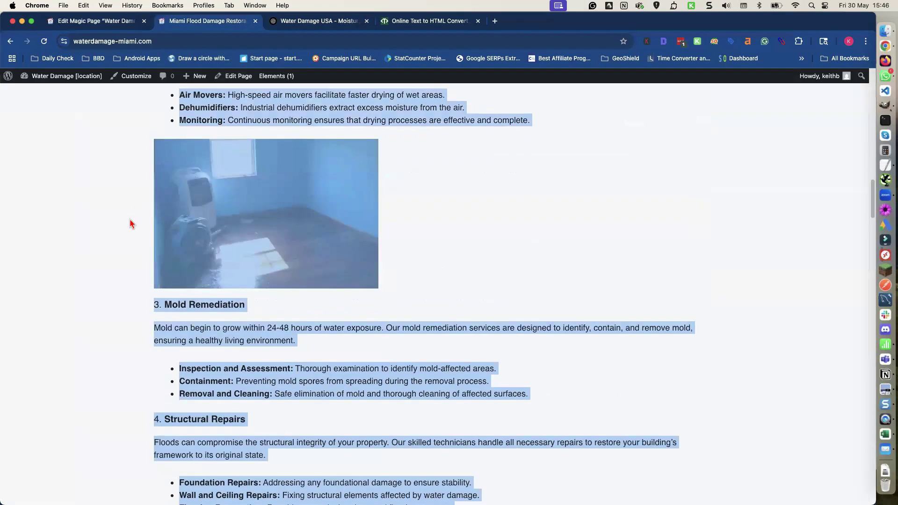
{"action": "scroll", "coordinate": [131, 224], "scroll_direction": "up", "scroll_amount": 8}
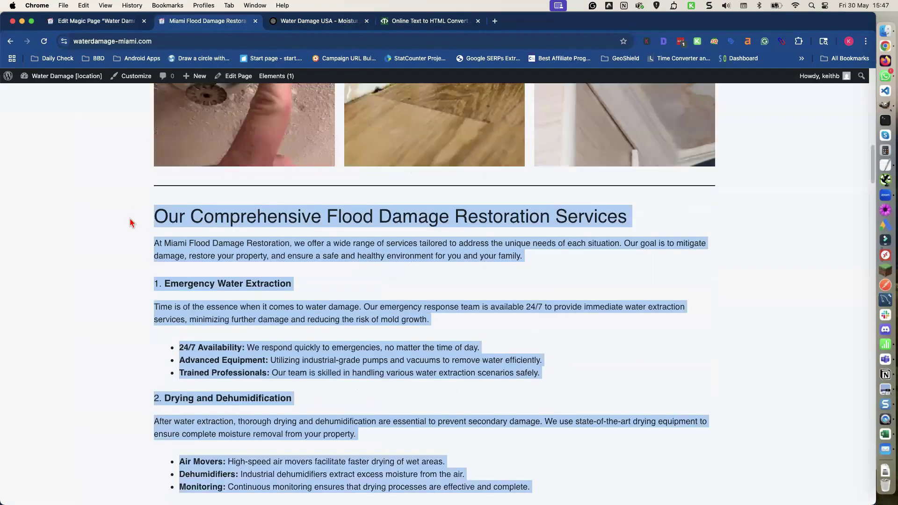
{"action": "scroll", "coordinate": [131, 224], "scroll_direction": "up", "scroll_amount": 15}
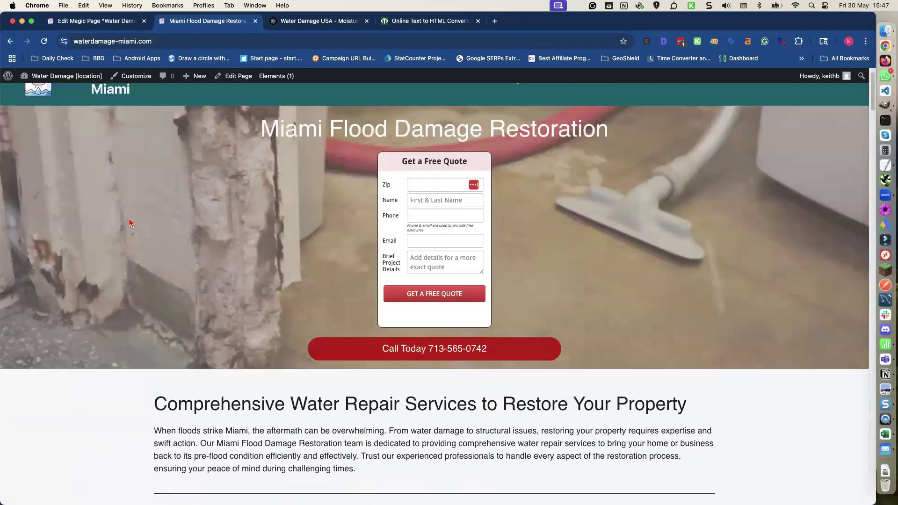
{"action": "scroll", "coordinate": [132, 220], "scroll_direction": "down", "scroll_amount": 8}
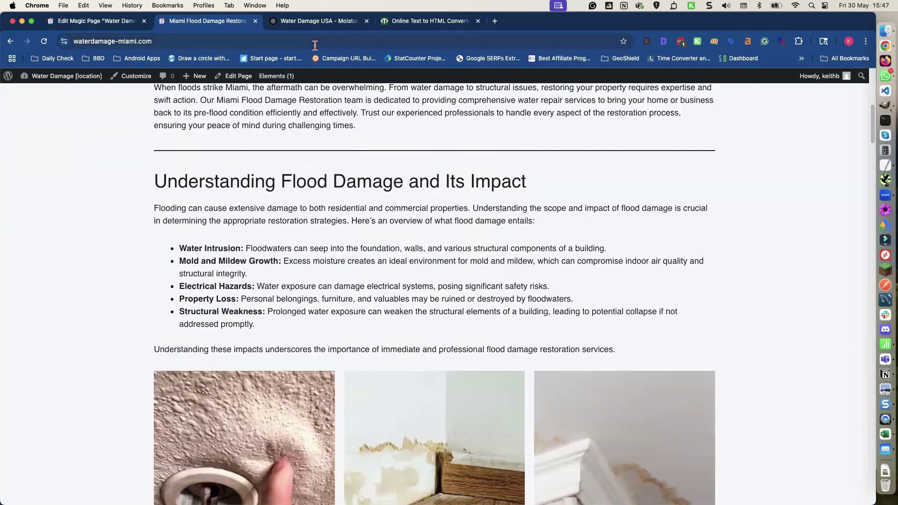
Return to ChatGPT and copy the earlier prompt's instruction, from "can you create 4 version" through "Here is the content"
{"action": "left_click", "coordinate": [316, 24]}
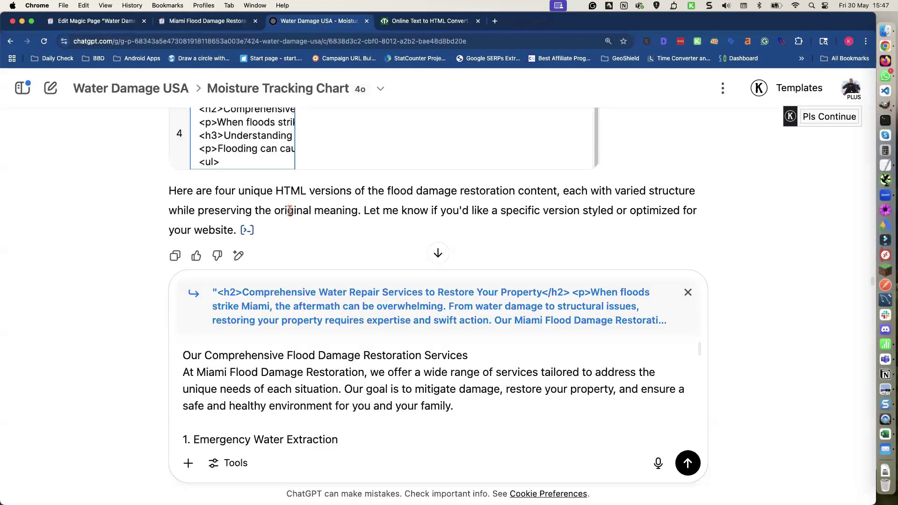
{"action": "scroll", "coordinate": [291, 234], "scroll_direction": "up", "scroll_amount": 15}
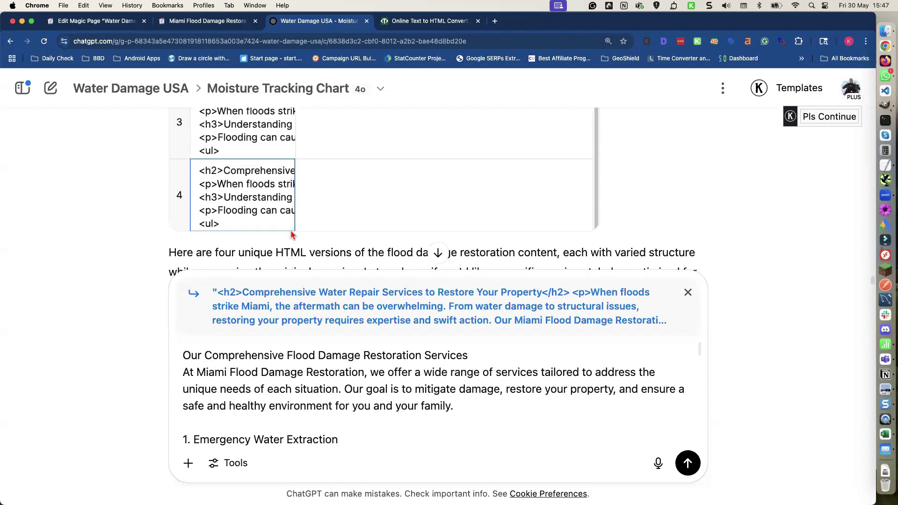
{"action": "scroll", "coordinate": [291, 234], "scroll_direction": "down", "scroll_amount": 5}
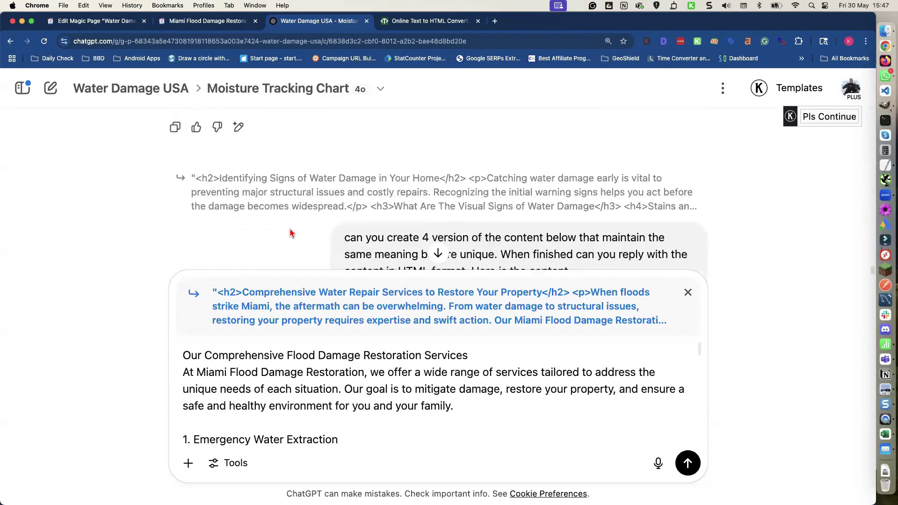
{"action": "scroll", "coordinate": [319, 202], "scroll_direction": "up", "scroll_amount": 1}
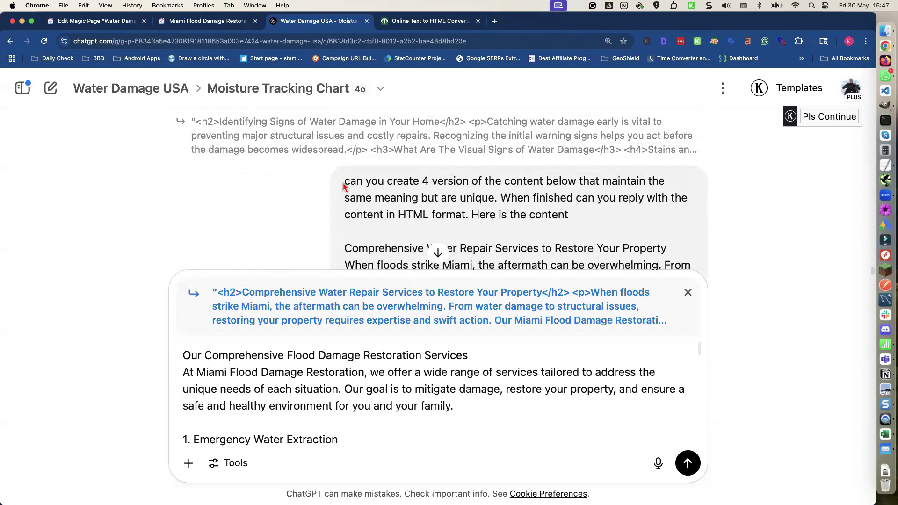
{"action": "left_click_drag", "start_coordinate": [345, 180], "coordinate": [570, 225]}
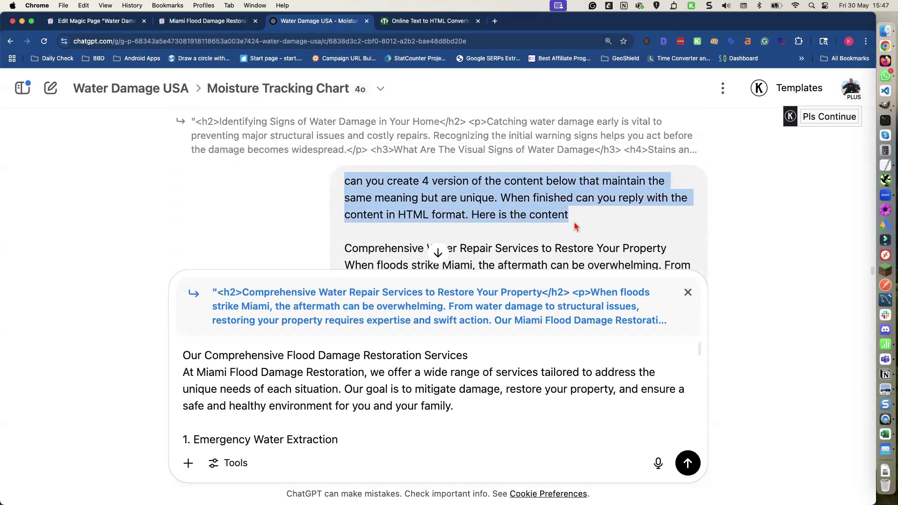
Insert the copied instruction above the pasted services section, separated by a blank line, and send the prompt
{"action": "scroll", "coordinate": [449, 253], "scroll_direction": "down", "scroll_amount": 4}
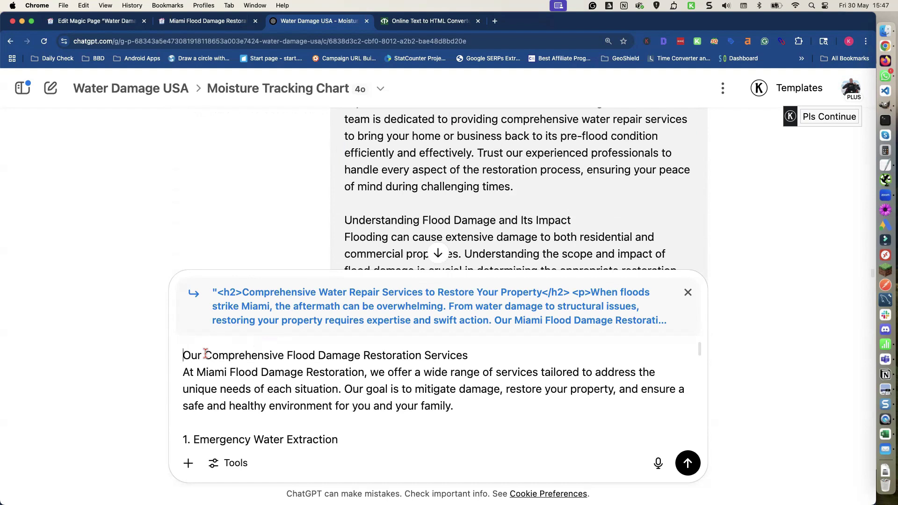
{"action": "key", "text": "shift+Return"}
{"action": "key", "text": "shift+Return"}
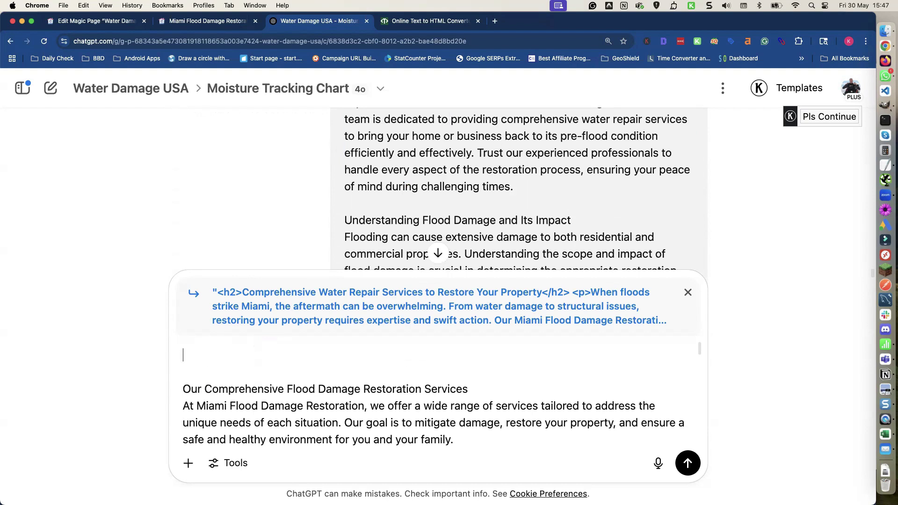
{"action": "key", "text": "super+v"}
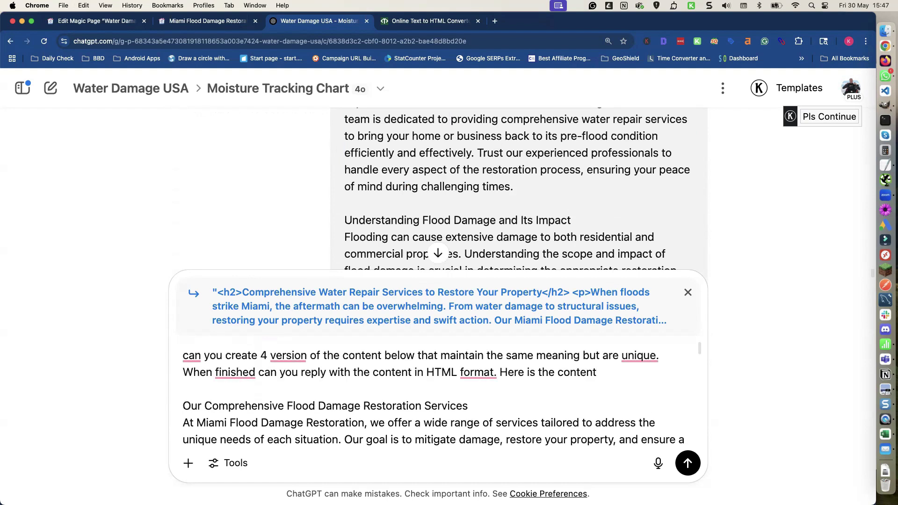
{"action": "key", "text": "Tab"}
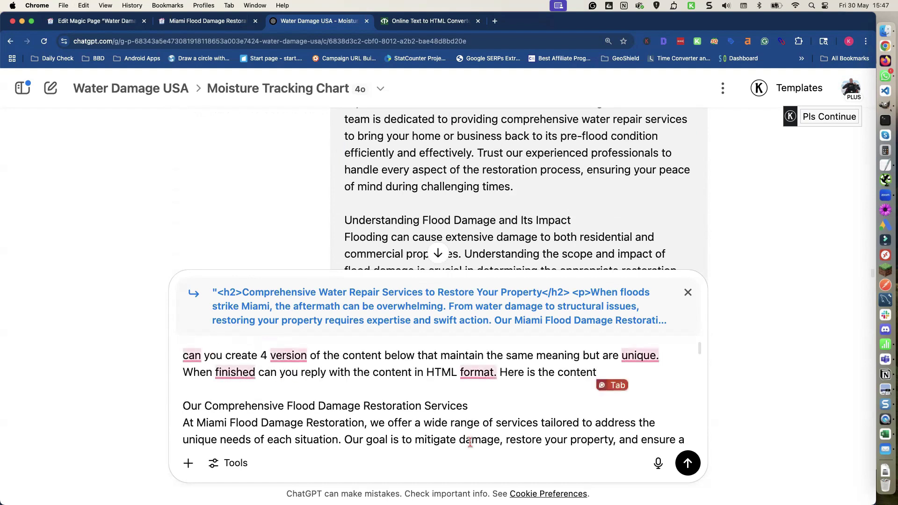
{"action": "left_click", "coordinate": [687, 464]}
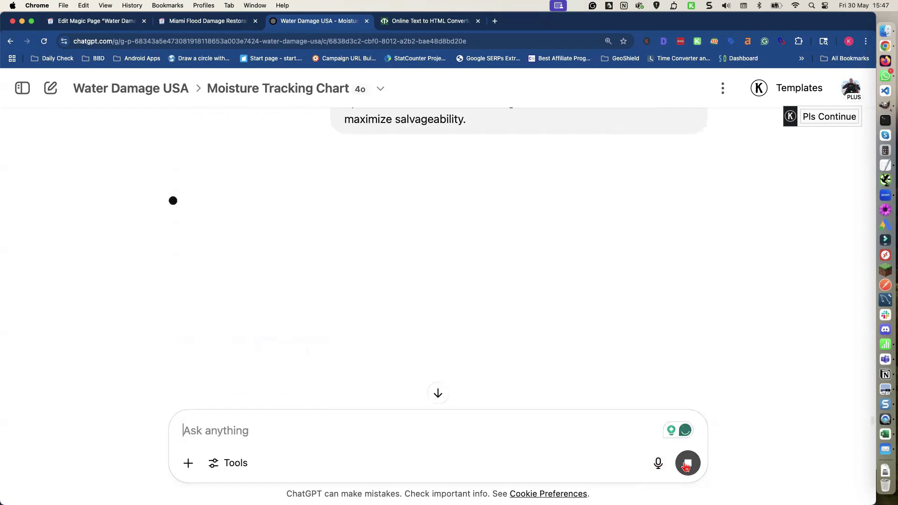
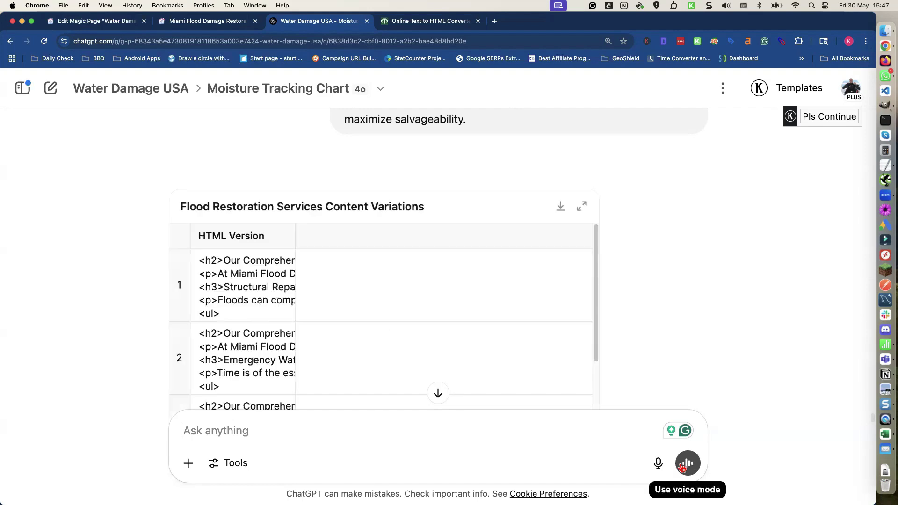
Copy the entire text of the first HTML version in the Flood Restoration Services Content Variations table and return to the magic page editor
{"action": "triple_click", "coordinate": [267, 285]}
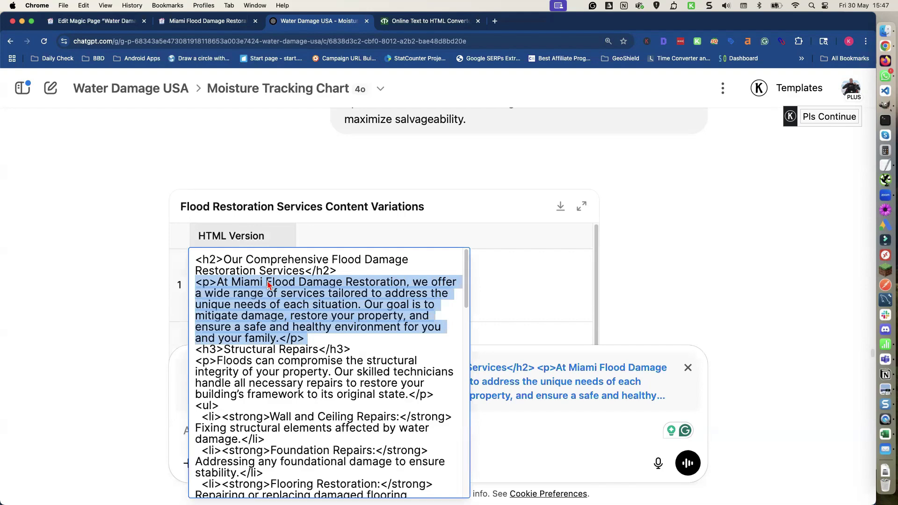
{"action": "key", "text": "super+a"}
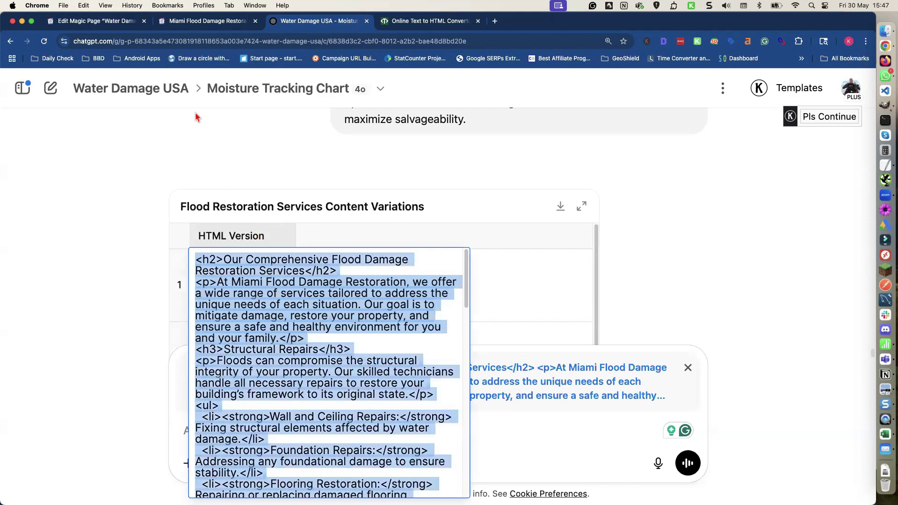
{"action": "left_click", "coordinate": [104, 21]}
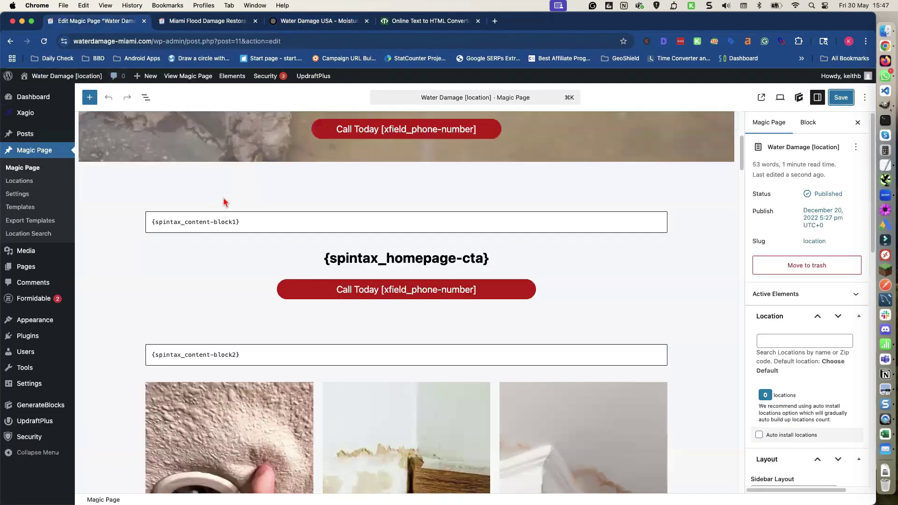
Open the content-block2 spintax shortcode for editing and clear all content from its first option
{"action": "scroll", "coordinate": [202, 192], "scroll_direction": "down", "scroll_amount": 20}
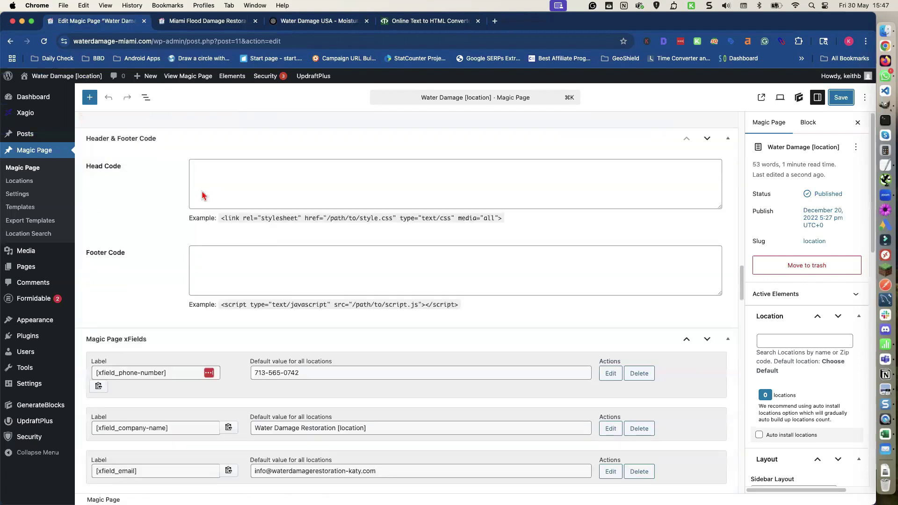
{"action": "scroll", "coordinate": [202, 192], "scroll_direction": "down", "scroll_amount": 5}
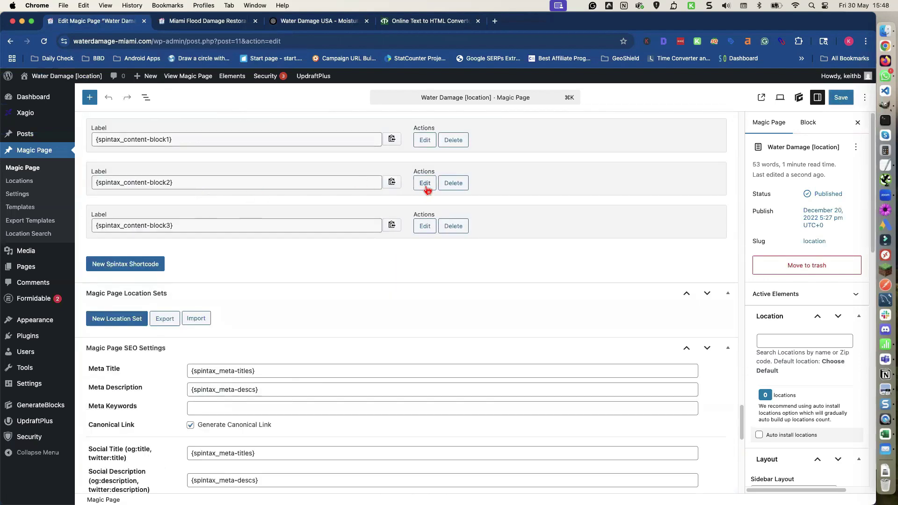
{"action": "left_click", "coordinate": [424, 184]}
{"action": "triple_click", "coordinate": [414, 257]}
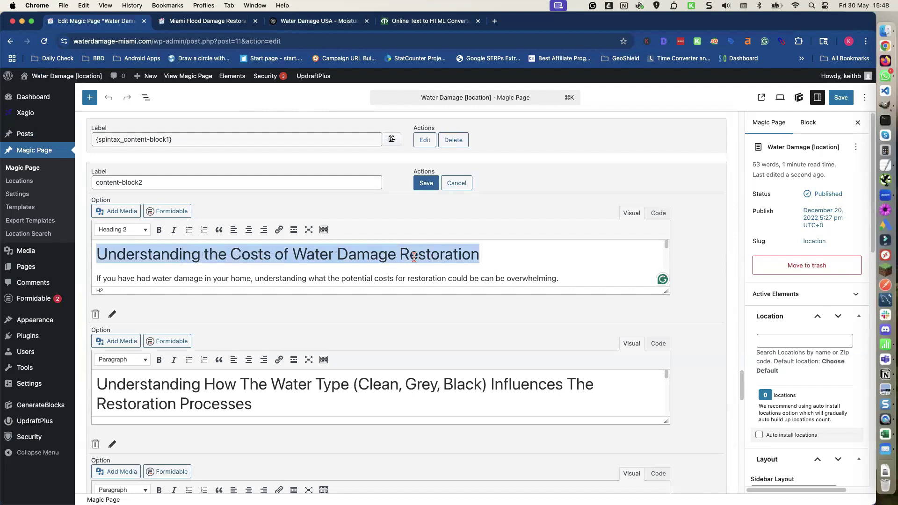
{"action": "key", "text": "super+a"}
{"action": "key", "text": "BackSpace"}
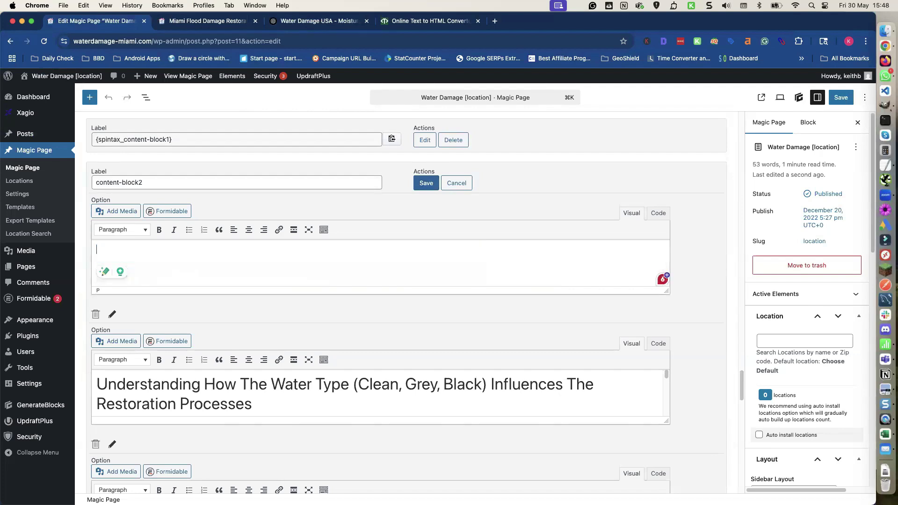
Clear all existing content from content-block2's second, third and fourth options
{"action": "scroll", "coordinate": [412, 262], "scroll_direction": "down", "scroll_amount": 5}
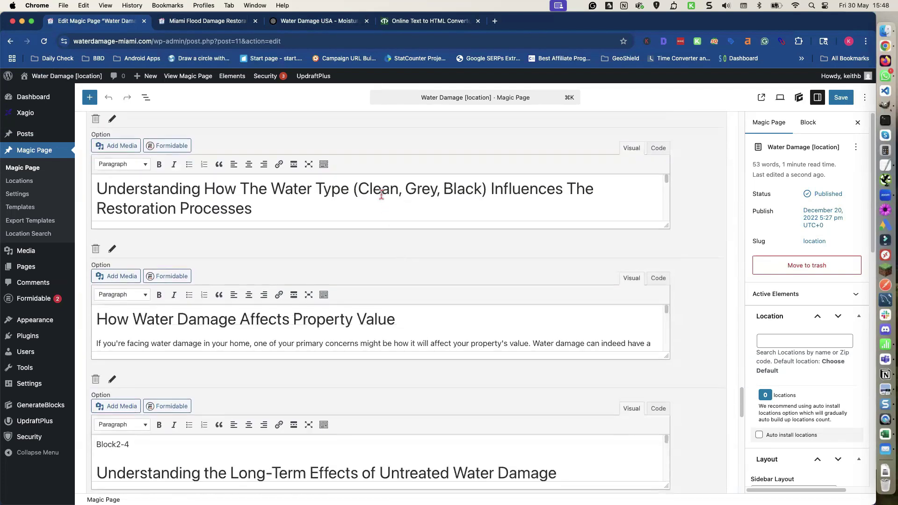
{"action": "left_click", "coordinate": [382, 194]}
{"action": "triple_click", "coordinate": [382, 194]}
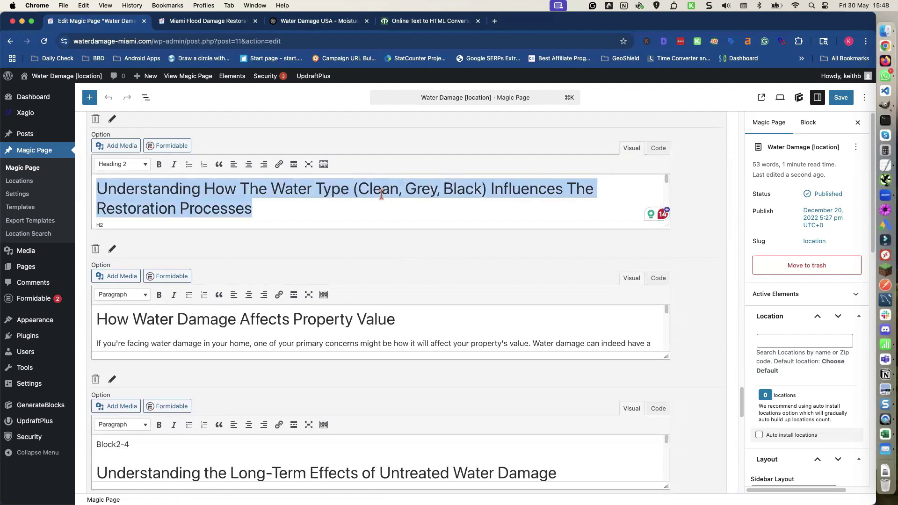
{"action": "key", "text": "BackSpace"}
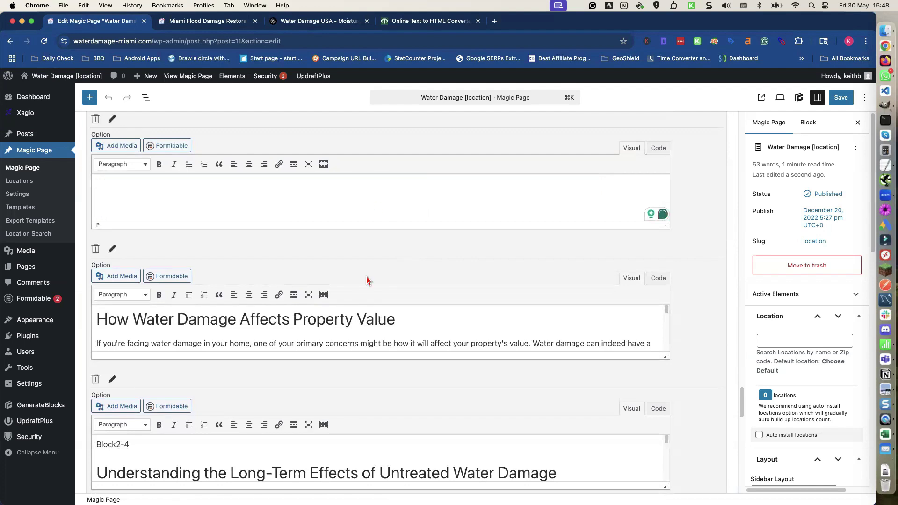
{"action": "triple_click", "coordinate": [357, 316]}
{"action": "key", "text": "shift+Down"}
{"action": "key", "text": "BackSpace"}
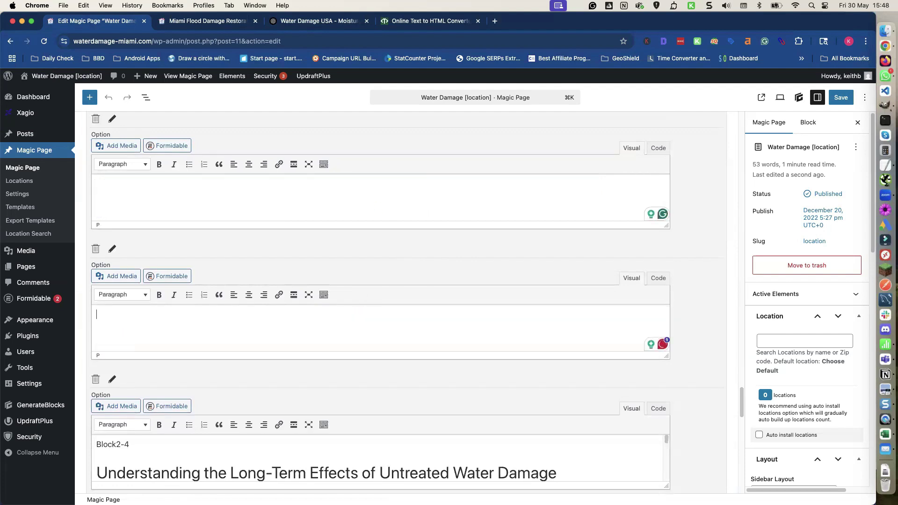
{"action": "scroll", "coordinate": [357, 309], "scroll_direction": "down", "scroll_amount": 5}
{"action": "triple_click", "coordinate": [361, 354]}
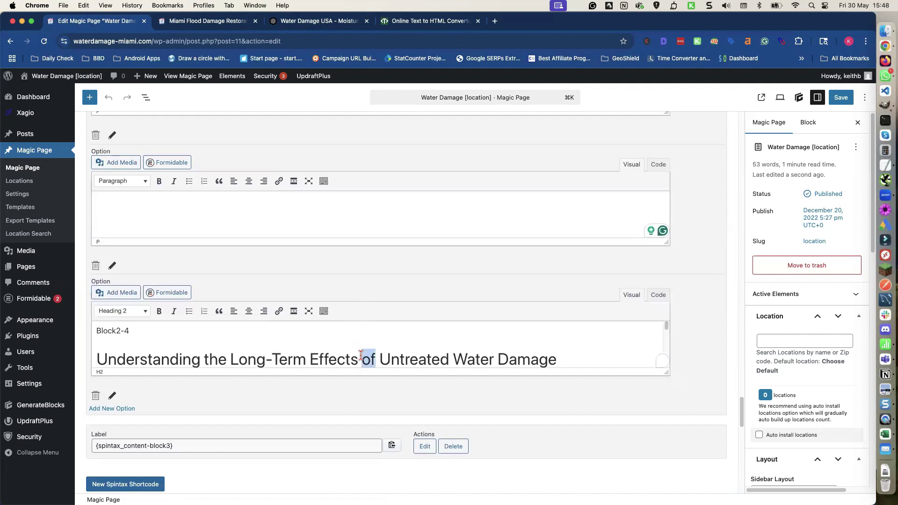
{"action": "key", "text": "shift+Up"}
{"action": "key", "text": "BackSpace"}
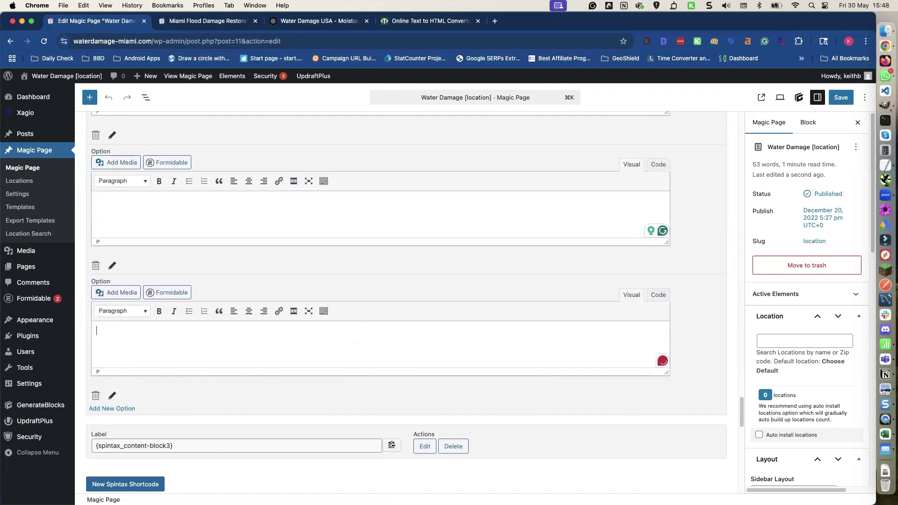
Switch all four content-block2 options to code view and paste the copied first HTML version into the first option
{"action": "scroll", "coordinate": [356, 349], "scroll_direction": "up", "scroll_amount": 8}
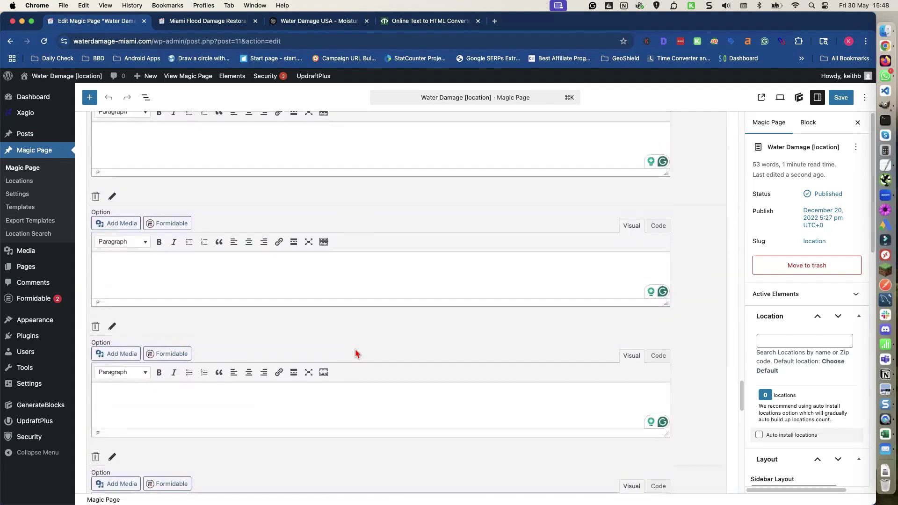
{"action": "scroll", "coordinate": [355, 349], "scroll_direction": "up", "scroll_amount": 4}
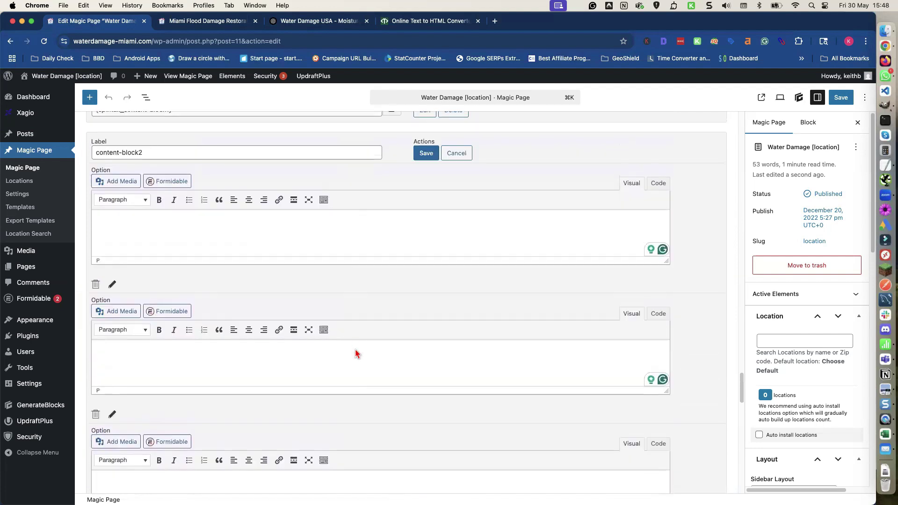
{"action": "left_click", "coordinate": [657, 315]}
{"action": "left_click", "coordinate": [658, 184]}
{"action": "scroll", "coordinate": [649, 272], "scroll_direction": "down", "scroll_amount": 1}
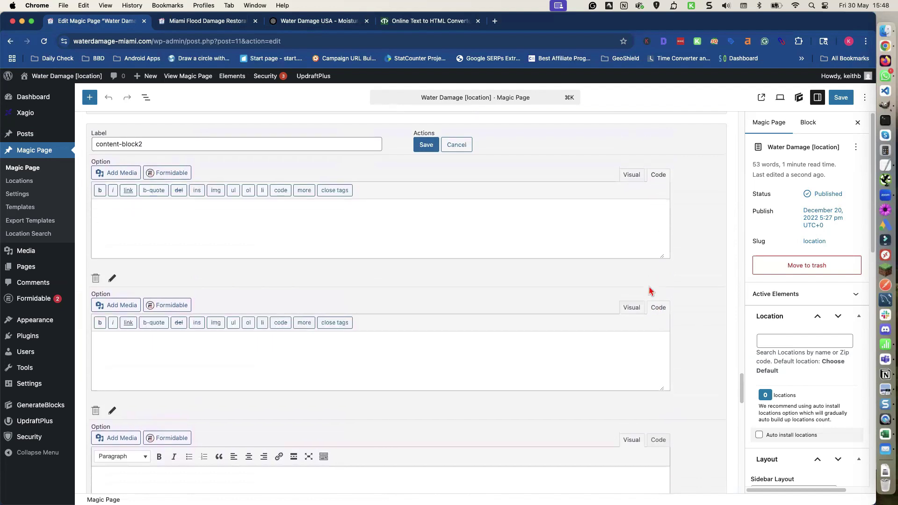
{"action": "scroll", "coordinate": [650, 300], "scroll_direction": "down", "scroll_amount": 5}
{"action": "left_click", "coordinate": [657, 332]}
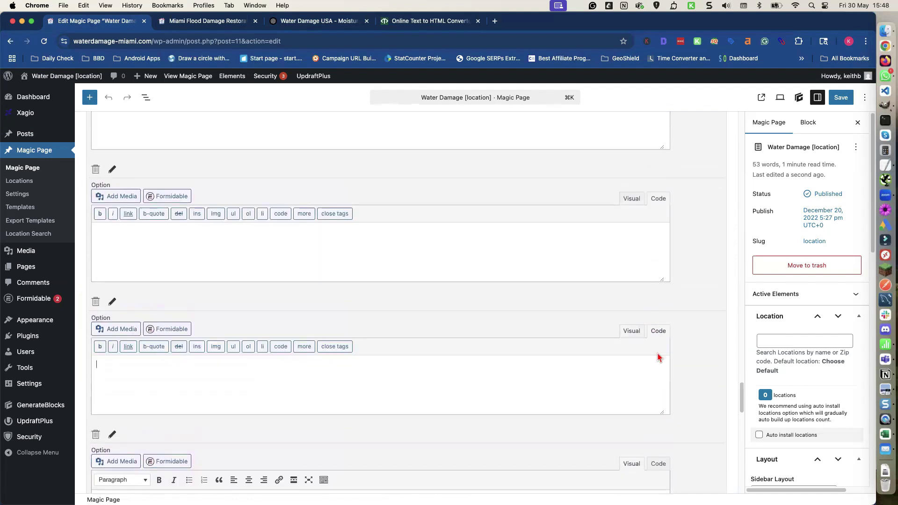
{"action": "left_click", "coordinate": [658, 462]}
{"action": "scroll", "coordinate": [490, 286], "scroll_direction": "up", "scroll_amount": 5}
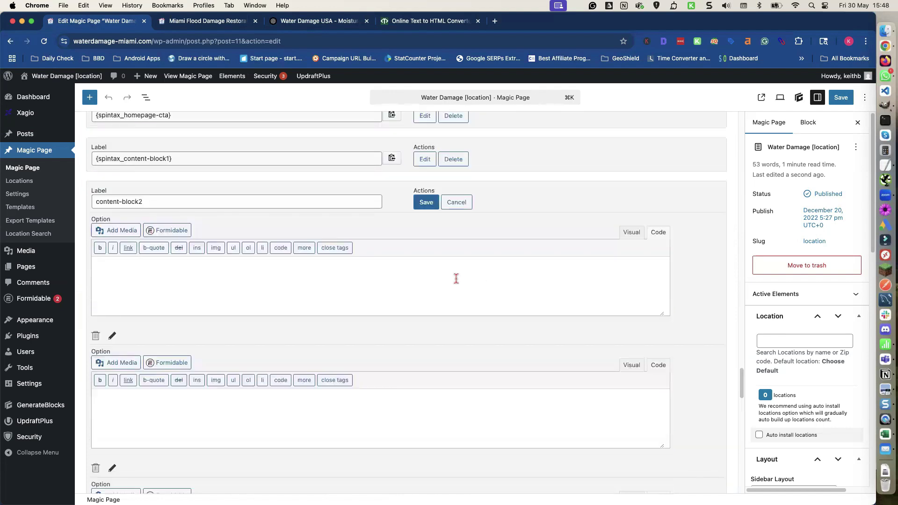
{"action": "key", "text": "super+v"}
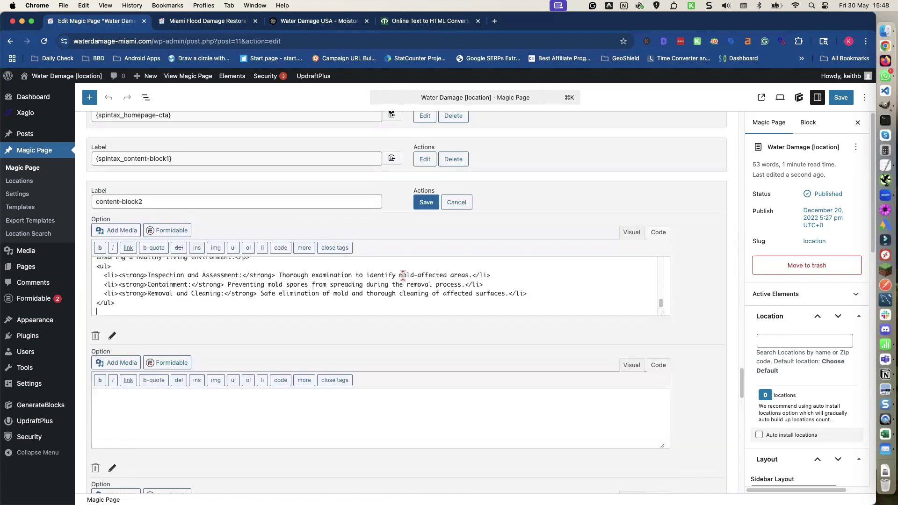
Copy the entire second HTML version from the ChatGPT table and paste it into content-block2's second option in the magic page editor
{"action": "left_click", "coordinate": [299, 22]}
{"action": "scroll", "coordinate": [262, 164], "scroll_direction": "down", "scroll_amount": 5}
{"action": "scroll", "coordinate": [233, 178], "scroll_direction": "up", "scroll_amount": 3}
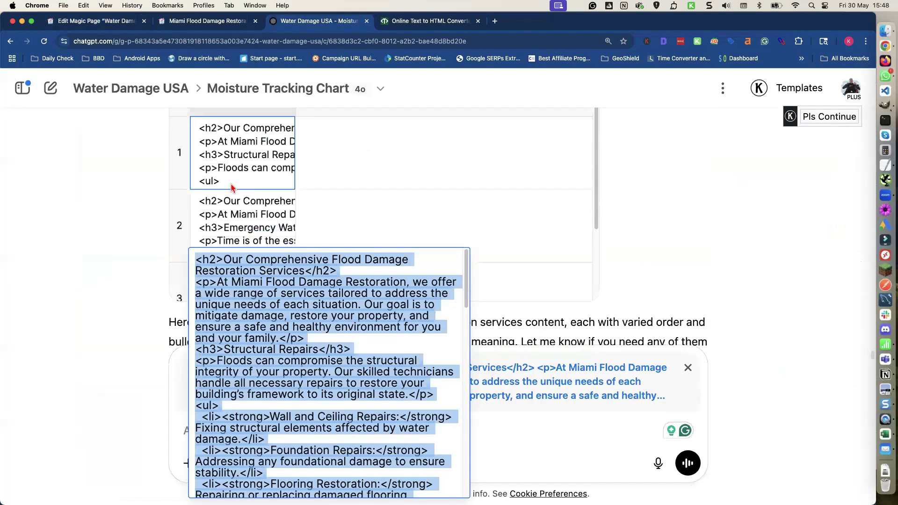
{"action": "scroll", "coordinate": [231, 187], "scroll_direction": "up", "scroll_amount": 1}
{"action": "left_click", "coordinate": [237, 228]}
{"action": "triple_click", "coordinate": [236, 228]}
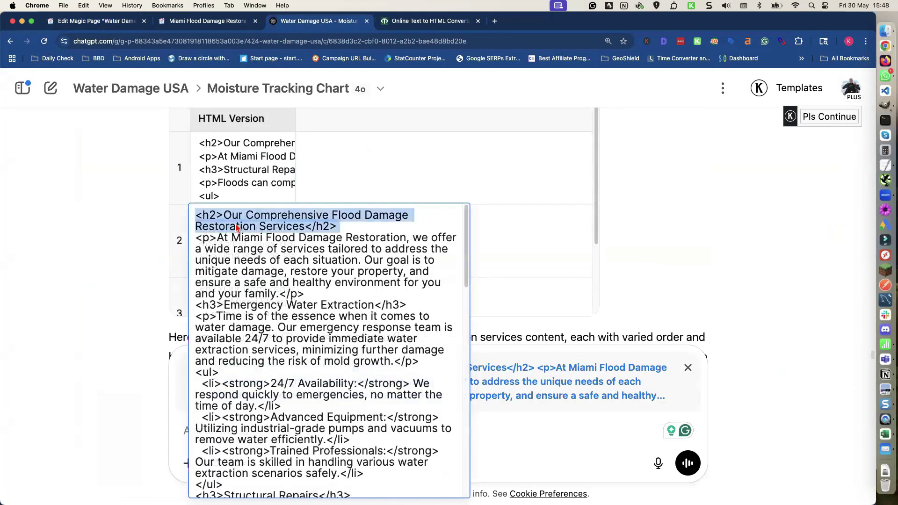
{"action": "key", "text": "super+a"}
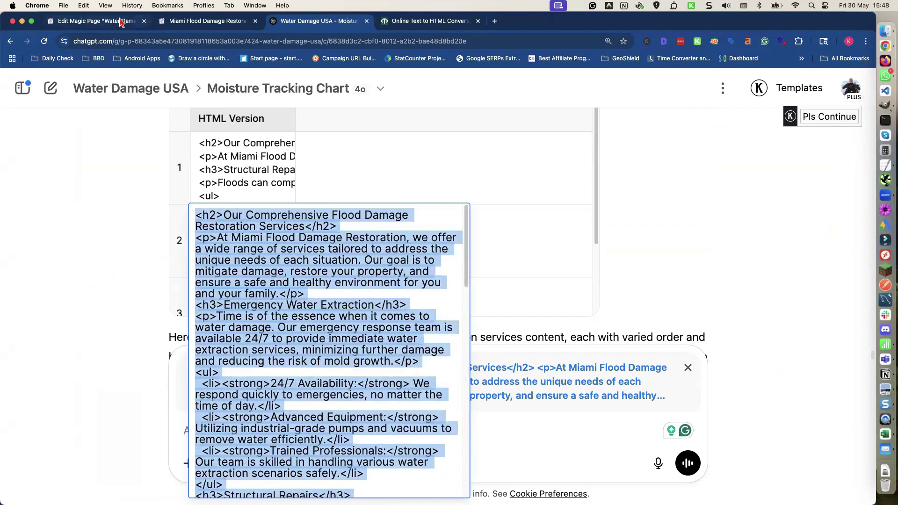
{"action": "left_click", "coordinate": [124, 21]}
{"action": "key", "text": "super+v"}
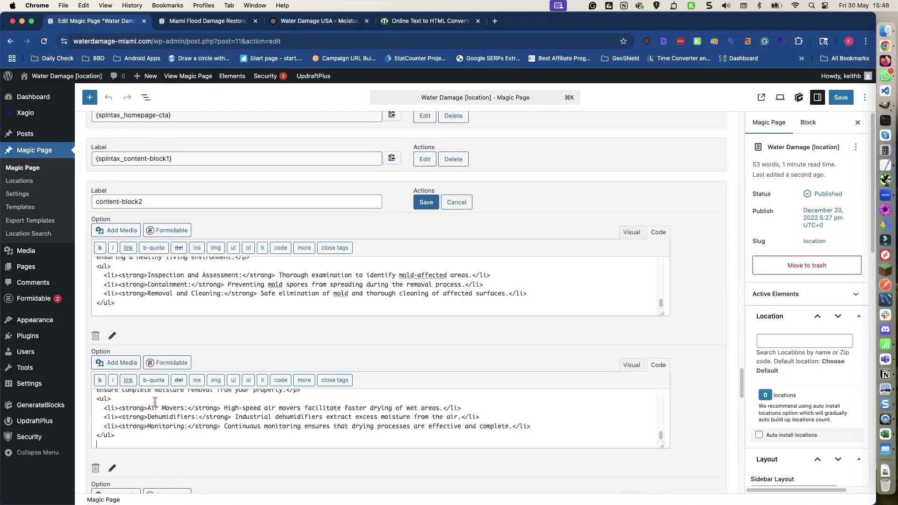
Copy the full text of the third HTML version from the ChatGPT table into content-block2's empty third option
{"action": "scroll", "coordinate": [163, 375], "scroll_direction": "down", "scroll_amount": 5}
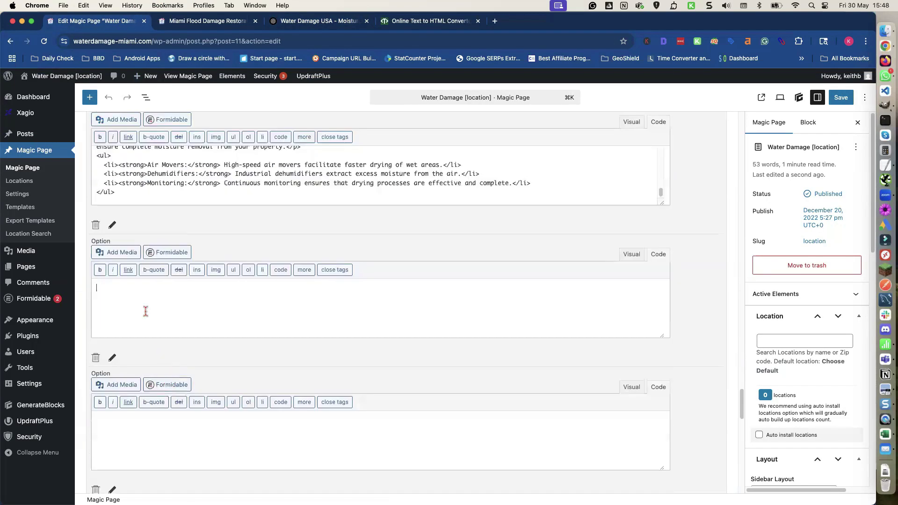
{"action": "left_click", "coordinate": [209, 22]}
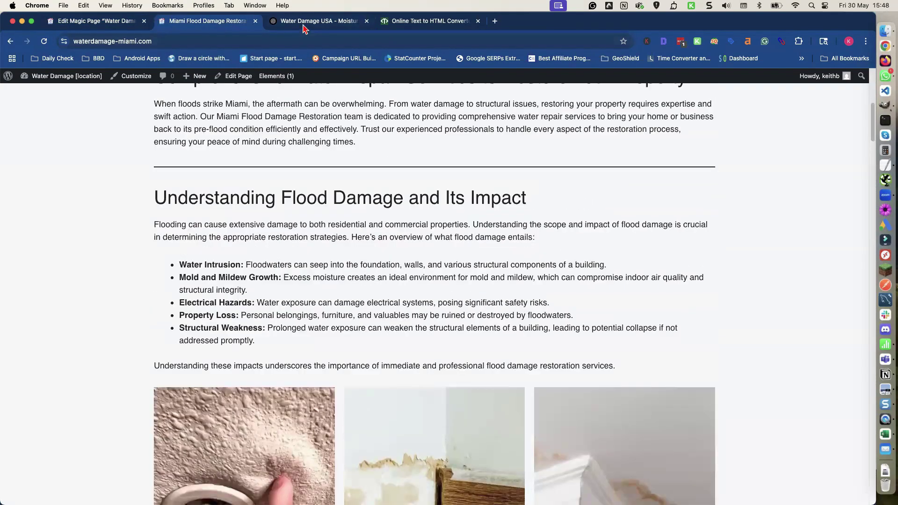
{"action": "left_click", "coordinate": [303, 27]}
{"action": "left_click", "coordinate": [147, 244]}
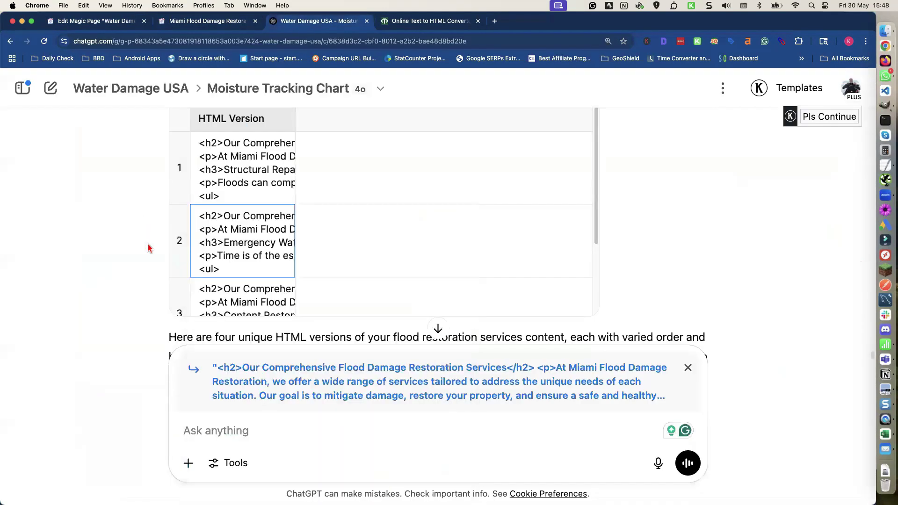
{"action": "triple_click", "coordinate": [217, 300]}
{"action": "key", "text": "super+a"}
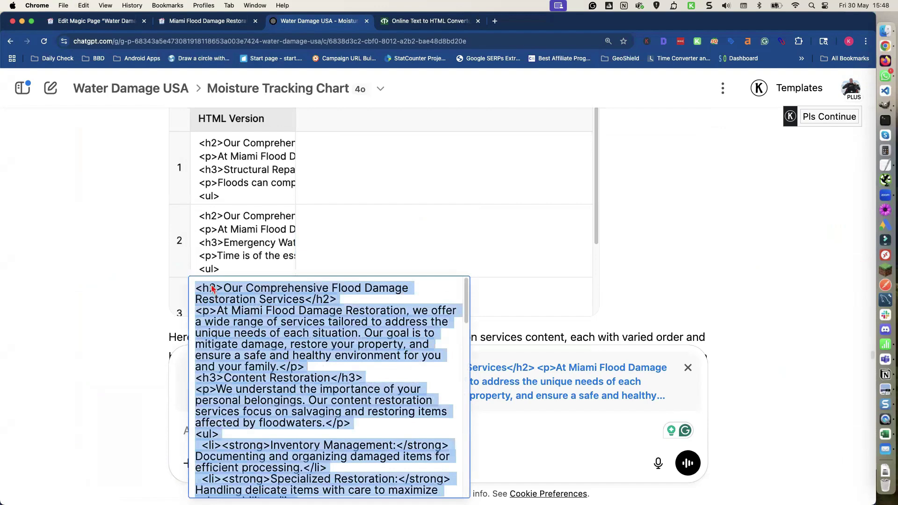
{"action": "left_click", "coordinate": [96, 21]}
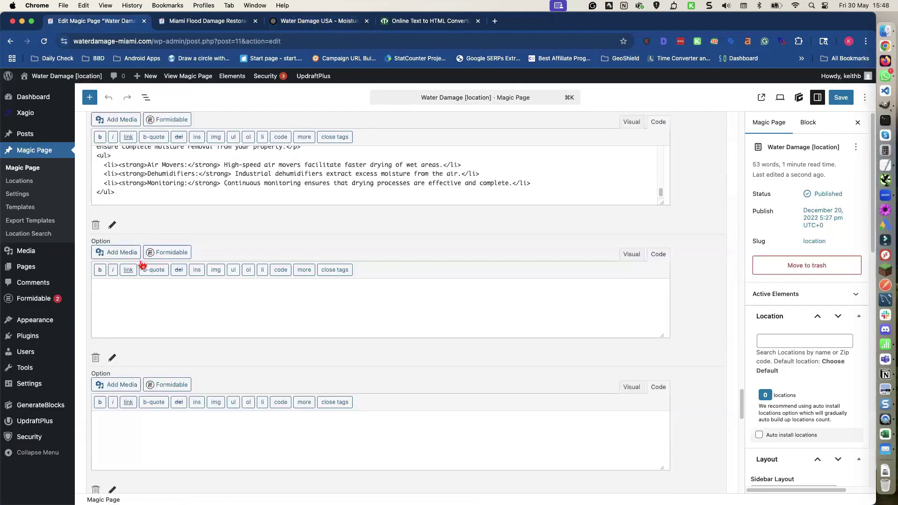
{"action": "left_click", "coordinate": [126, 286]}
{"action": "key", "text": "super+v"}
Fill content-block2's fourth option with the complete fourth HTML version copied from the ChatGPT table
{"action": "left_click", "coordinate": [127, 424]}
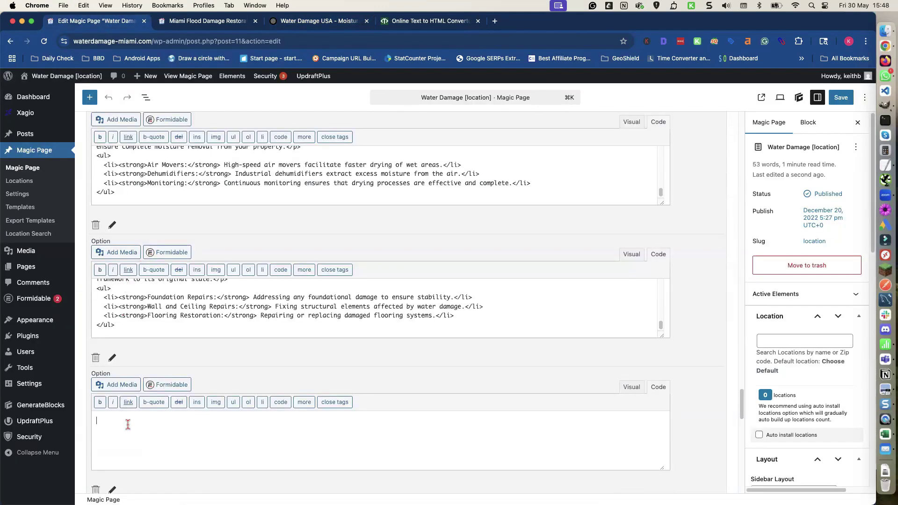
{"action": "left_click", "coordinate": [225, 21]}
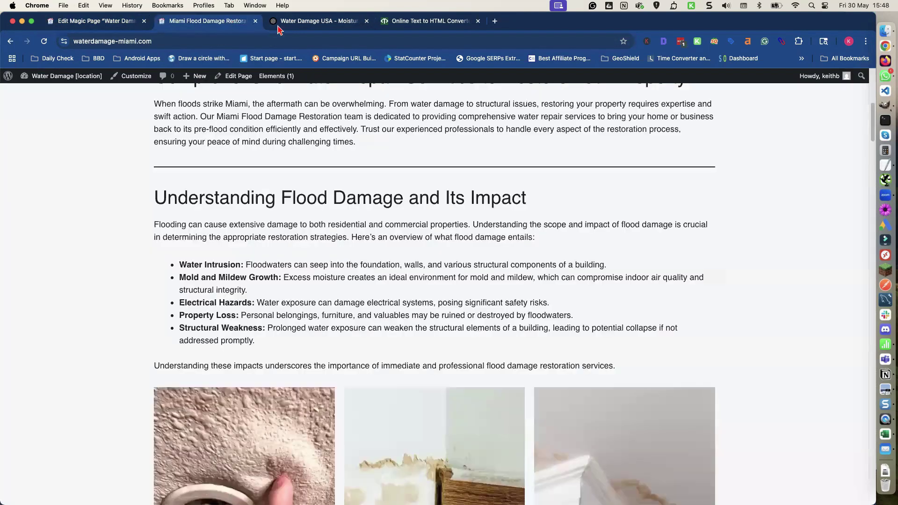
{"action": "left_click", "coordinate": [282, 22]}
{"action": "scroll", "coordinate": [176, 192], "scroll_direction": "down", "scroll_amount": 1}
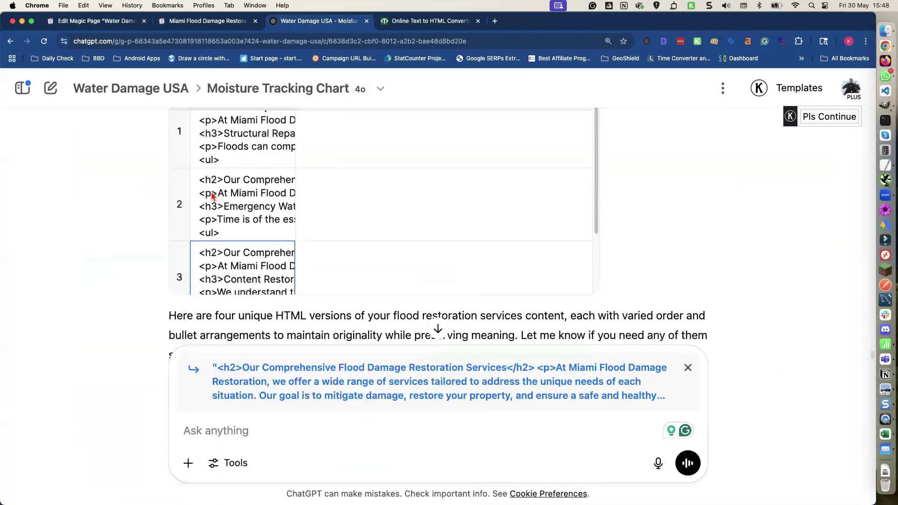
{"action": "scroll", "coordinate": [212, 197], "scroll_direction": "down", "scroll_amount": 2}
{"action": "left_click", "coordinate": [218, 247]}
{"action": "left_click", "coordinate": [217, 247]}
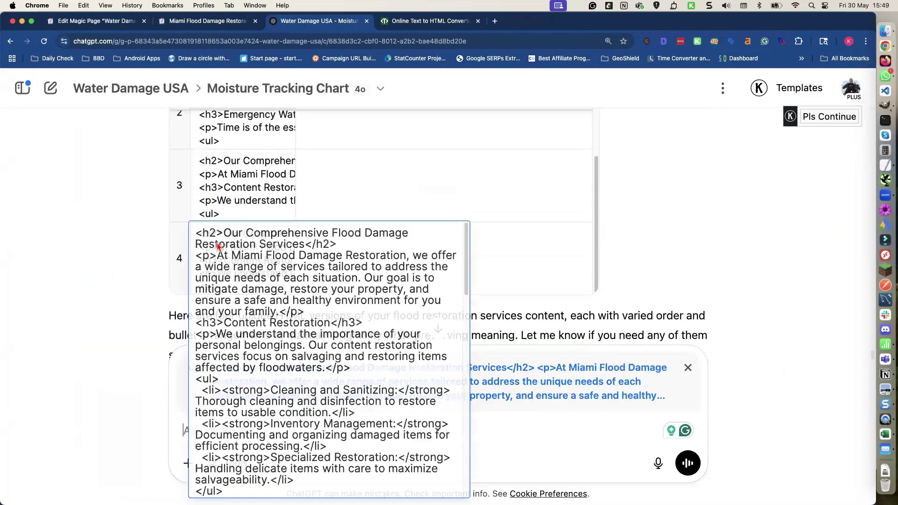
{"action": "triple_click", "coordinate": [217, 247]}
{"action": "key", "text": "super+a"}
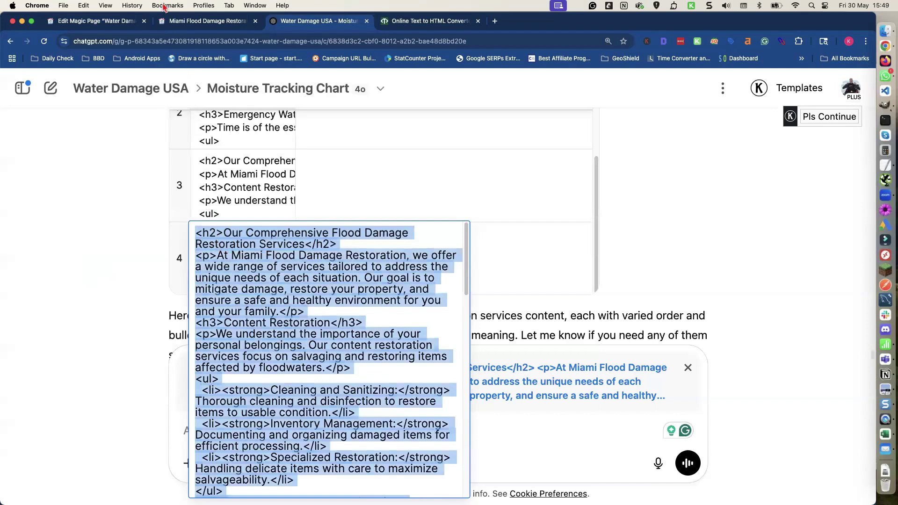
{"action": "left_click", "coordinate": [113, 21]}
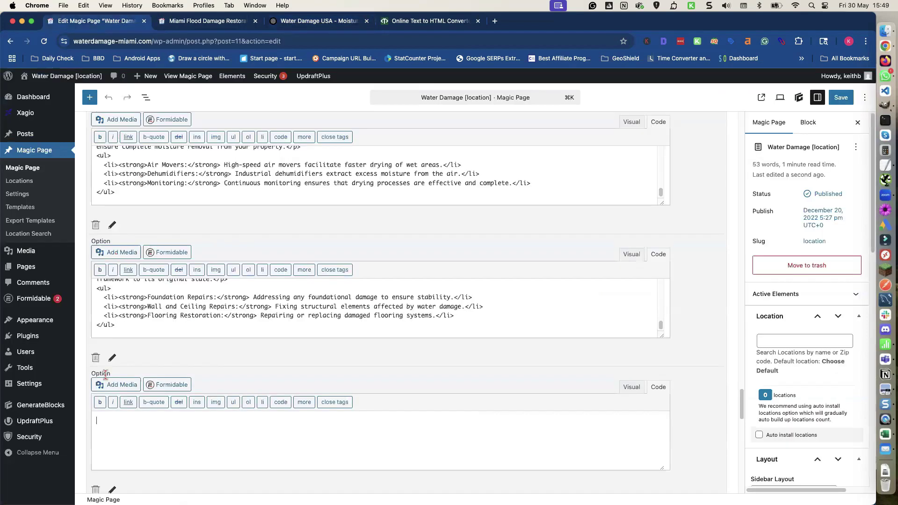
{"action": "key", "text": "super+v"}
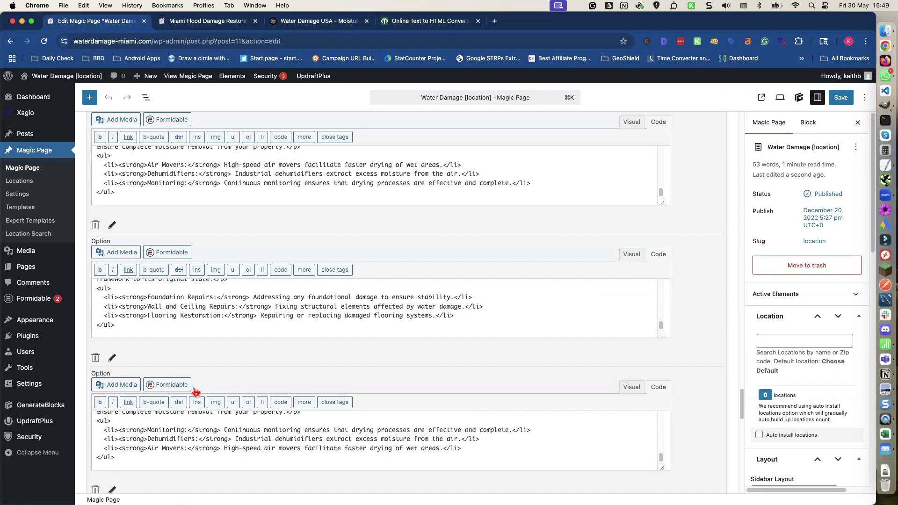
Return the content-block2 options to visual view, save the spintax shortcode and save the magic page
{"action": "left_click", "coordinate": [629, 391]}
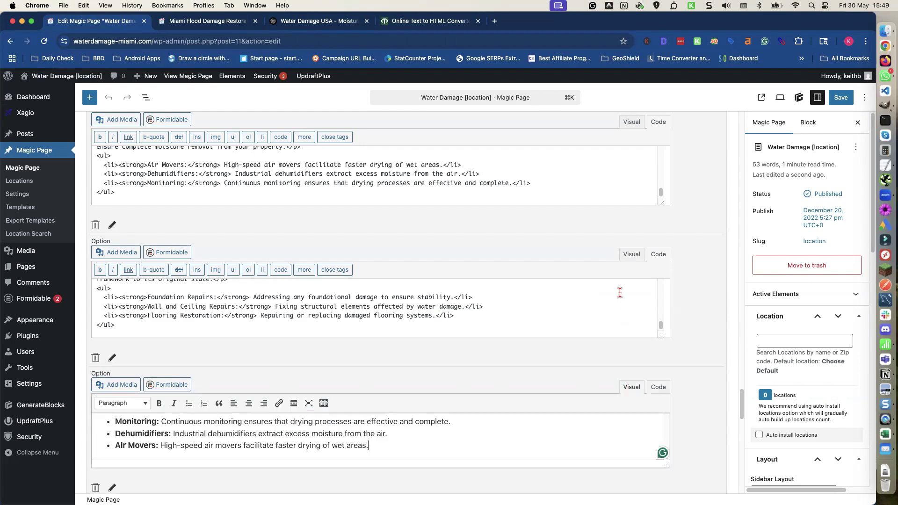
{"action": "left_click", "coordinate": [629, 259]}
{"action": "scroll", "coordinate": [626, 243], "scroll_direction": "up", "scroll_amount": 3}
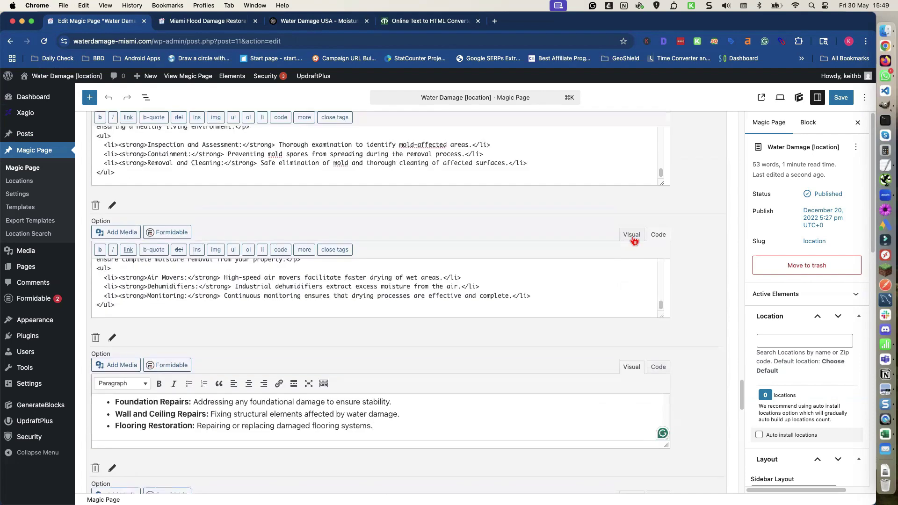
{"action": "left_click", "coordinate": [633, 239]}
{"action": "scroll", "coordinate": [614, 256], "scroll_direction": "up", "scroll_amount": 2}
{"action": "left_click", "coordinate": [632, 202]}
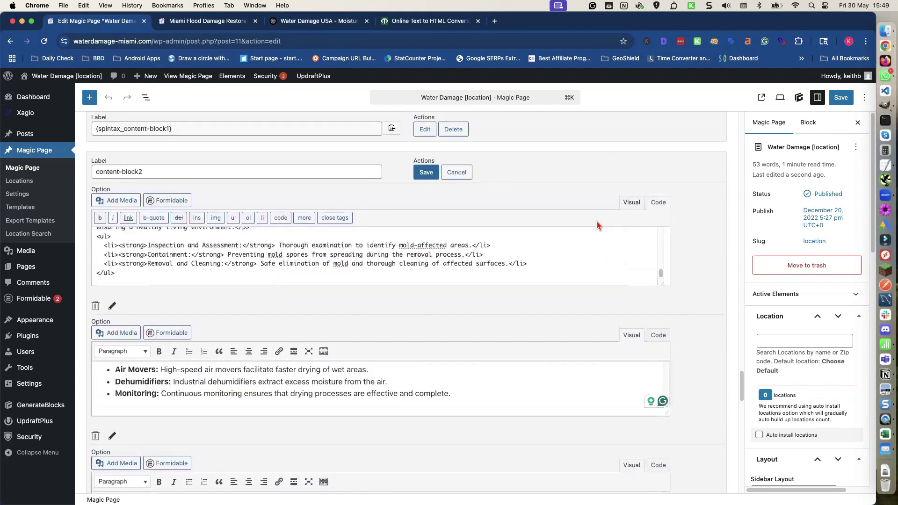
{"action": "left_click", "coordinate": [426, 173]}
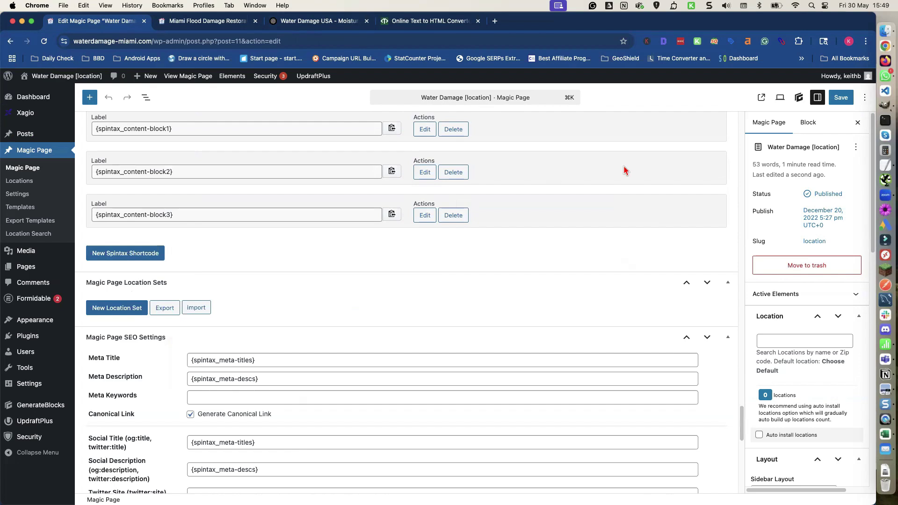
{"action": "left_click", "coordinate": [841, 97]}
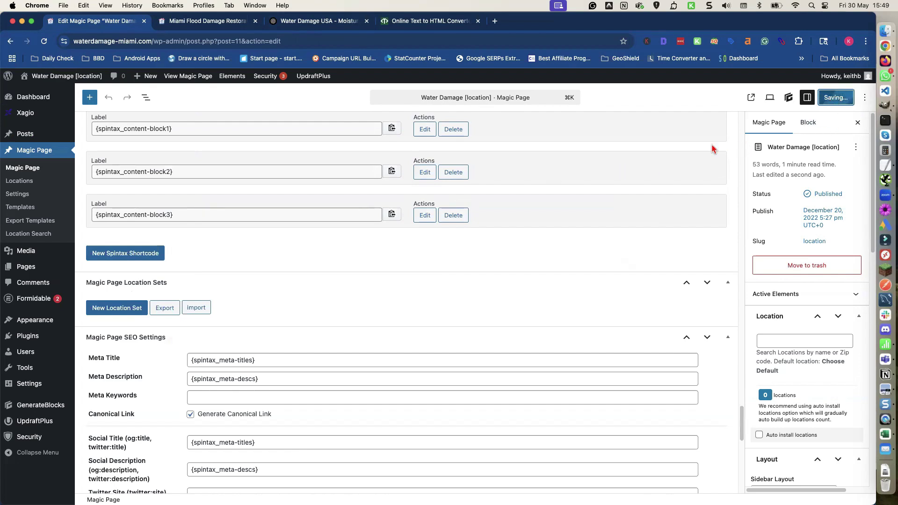
Check the content block placements in the magic page body and locate The Flood Damage Restoration Process section on the live front page
{"action": "scroll", "coordinate": [371, 119], "scroll_direction": "up", "scroll_amount": 6}
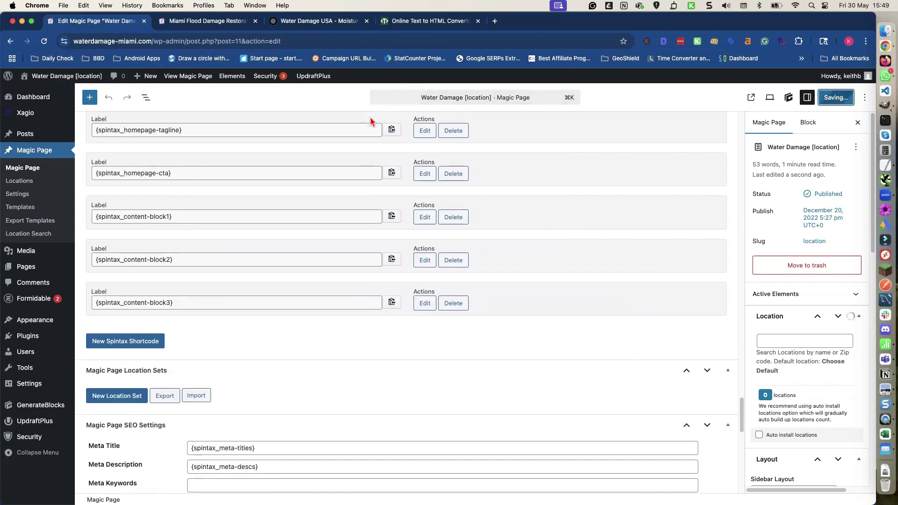
{"action": "scroll", "coordinate": [370, 119], "scroll_direction": "up", "scroll_amount": 20}
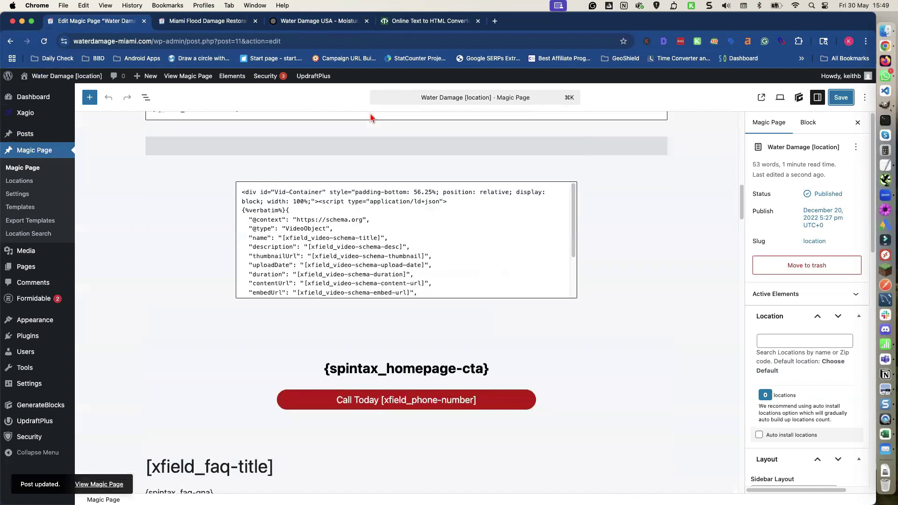
{"action": "scroll", "coordinate": [371, 117], "scroll_direction": "up", "scroll_amount": 5}
{"action": "scroll", "coordinate": [347, 148], "scroll_direction": "down", "scroll_amount": 6}
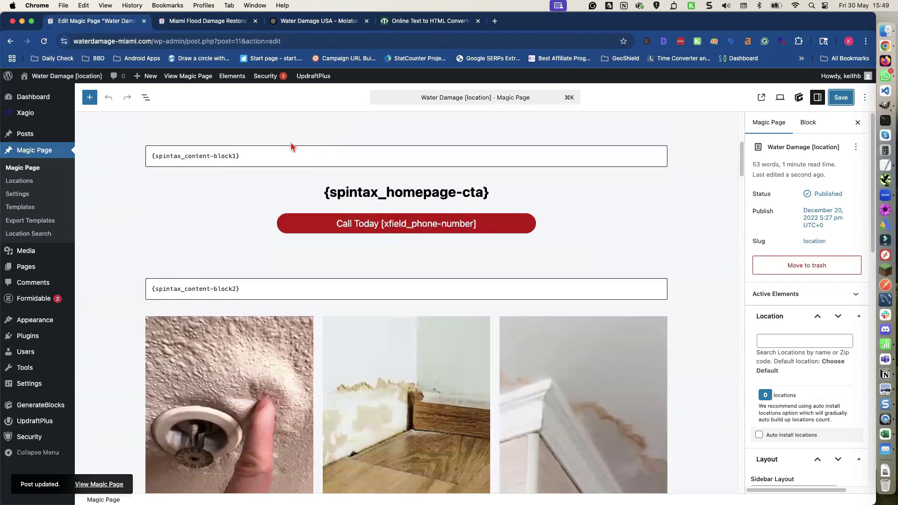
{"action": "scroll", "coordinate": [275, 155], "scroll_direction": "down", "scroll_amount": 1}
{"action": "scroll", "coordinate": [262, 201], "scroll_direction": "down", "scroll_amount": 2}
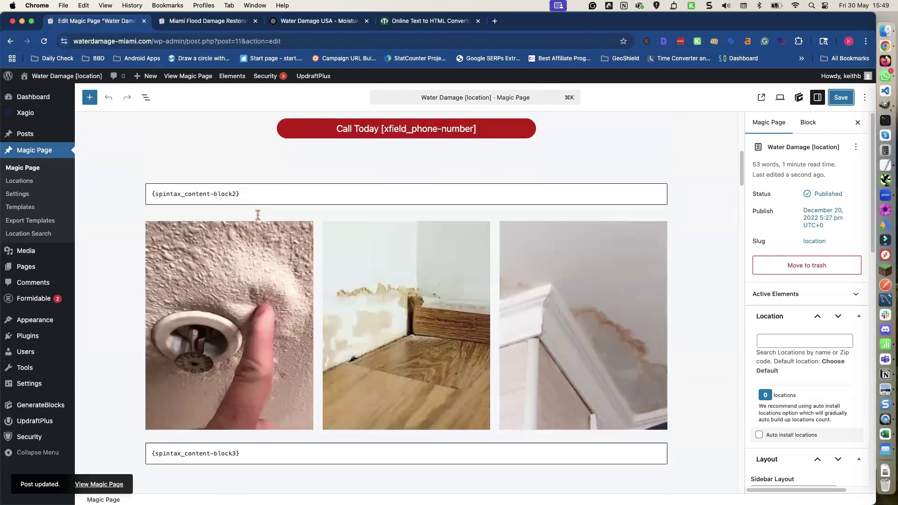
{"action": "scroll", "coordinate": [255, 227], "scroll_direction": "down", "scroll_amount": 5}
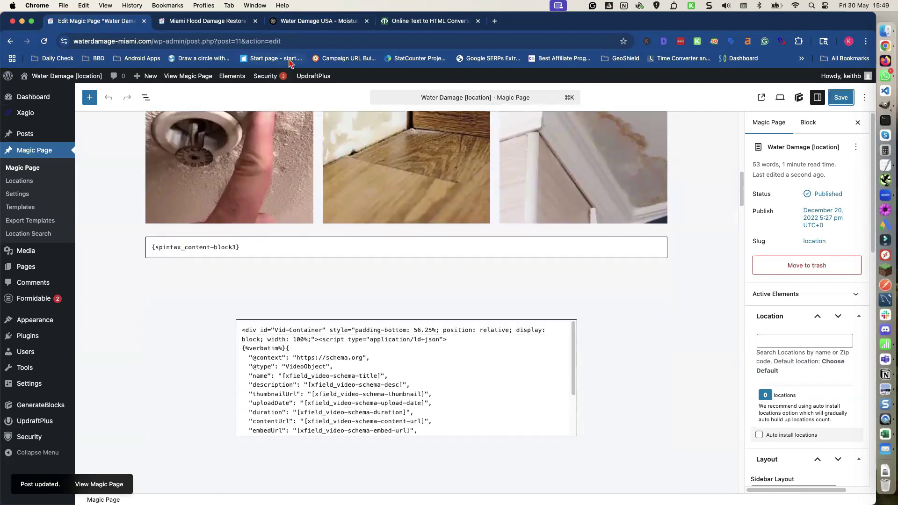
{"action": "left_click", "coordinate": [240, 23]}
{"action": "scroll", "coordinate": [124, 195], "scroll_direction": "down", "scroll_amount": 8}
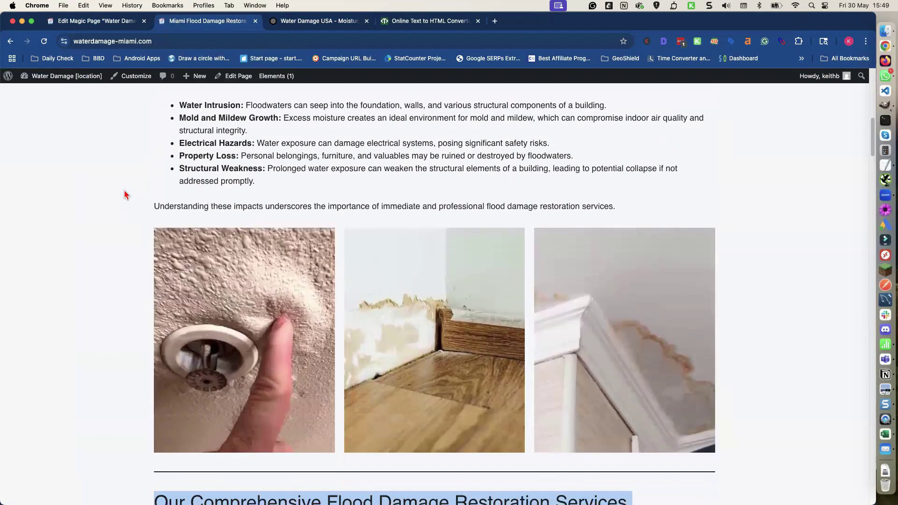
{"action": "scroll", "coordinate": [124, 196], "scroll_direction": "down", "scroll_amount": 15}
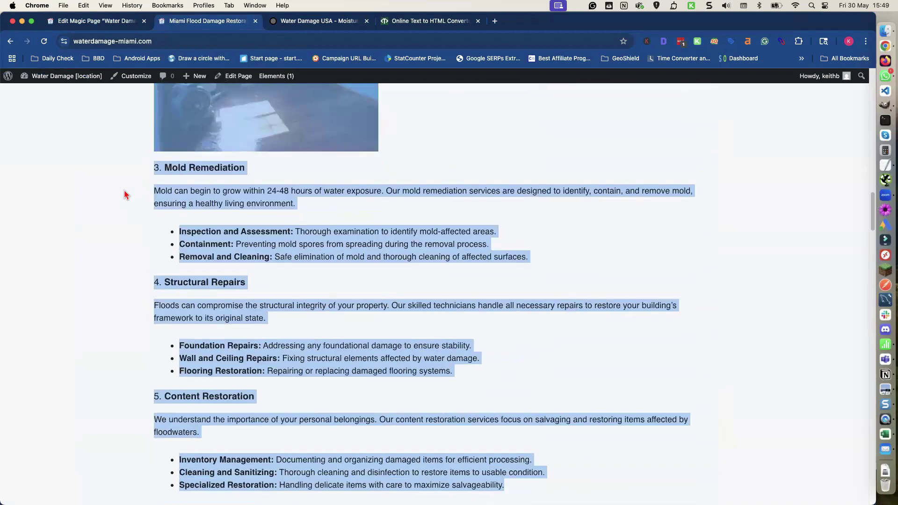
{"action": "scroll", "coordinate": [125, 195], "scroll_direction": "down", "scroll_amount": 12}
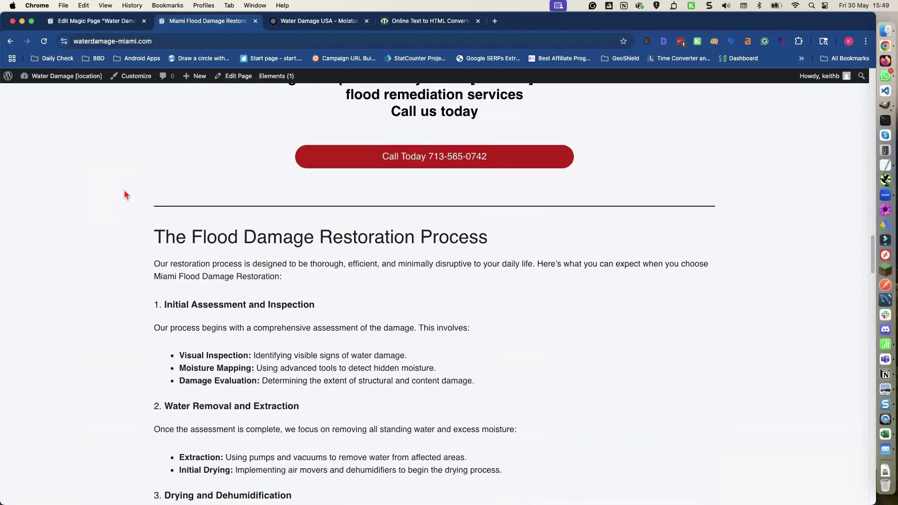
Copy The Flood Damage Restoration Process section, from its heading through the Final Cleanup item, into ChatGPT's message box with blank lines above it
{"action": "scroll", "coordinate": [150, 161], "scroll_direction": "up", "scroll_amount": 1}
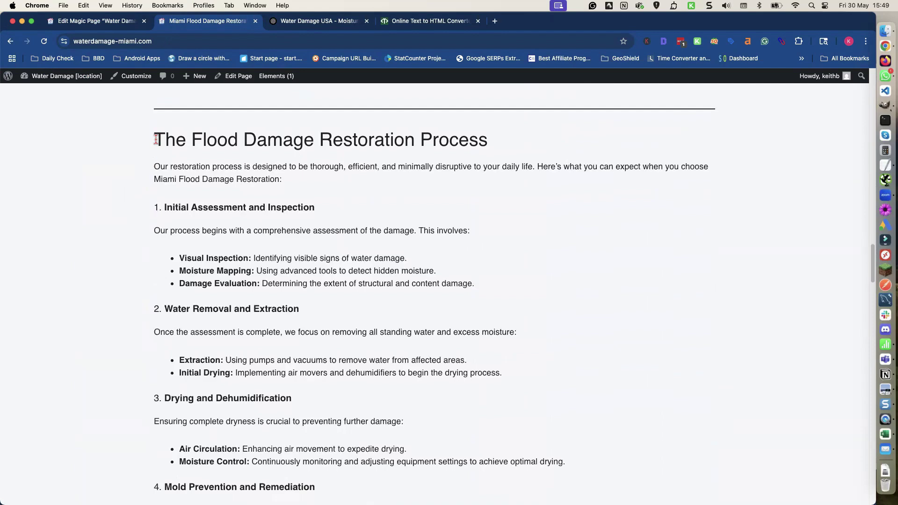
{"action": "left_click_drag", "start_coordinate": [155, 140], "coordinate": [214, 162]}
{"action": "scroll", "coordinate": [216, 165], "scroll_direction": "down", "scroll_amount": 10}
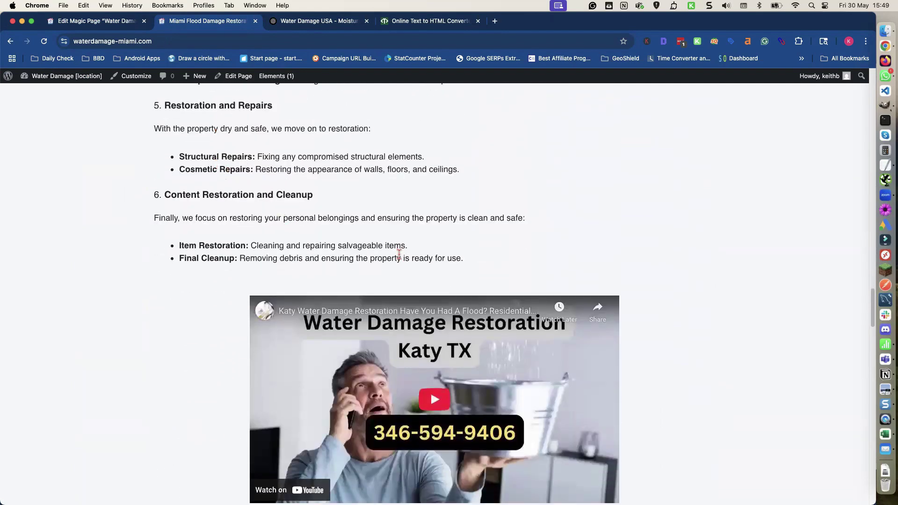
{"action": "left_click", "coordinate": [473, 267], "text": "shift"}
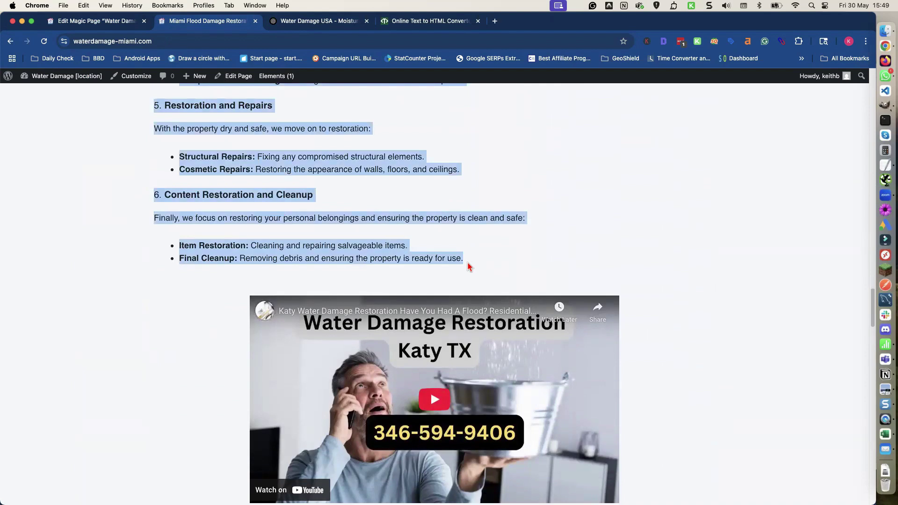
{"action": "left_click", "coordinate": [317, 25]}
{"action": "left_click", "coordinate": [145, 239]}
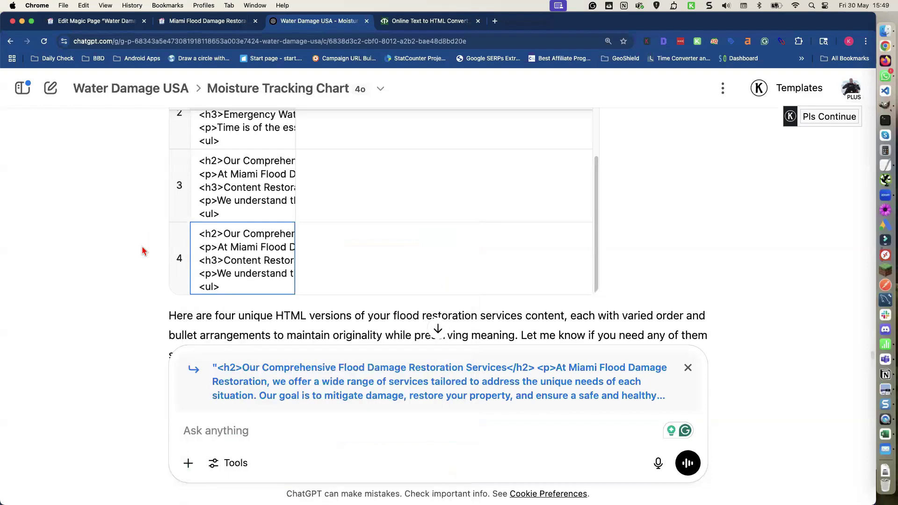
{"action": "scroll", "coordinate": [150, 261], "scroll_direction": "down", "scroll_amount": 2}
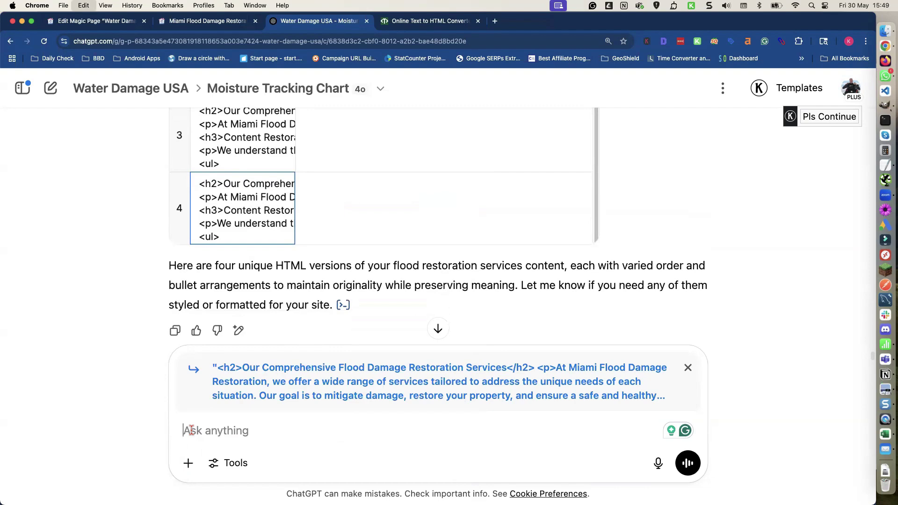
{"action": "key", "text": "super+v"}
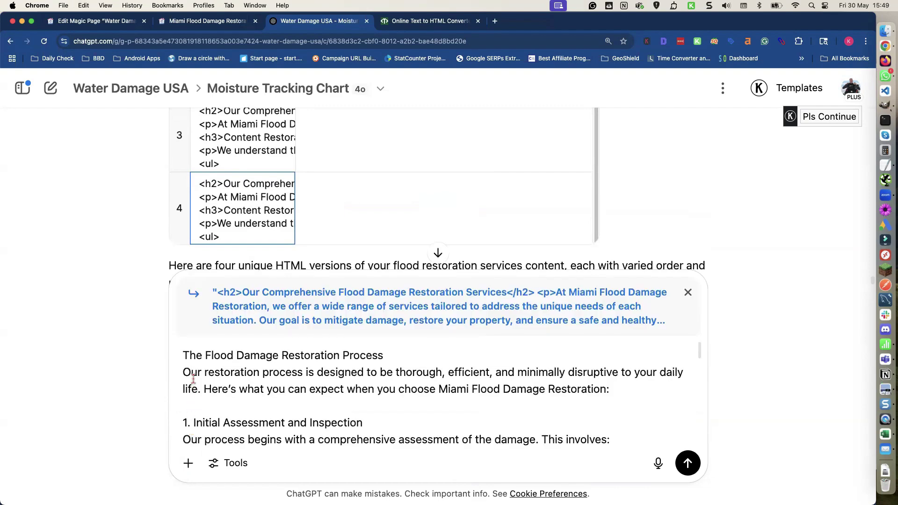
{"action": "key", "text": "shift+Return"}
{"action": "key", "text": "shift+Return"}
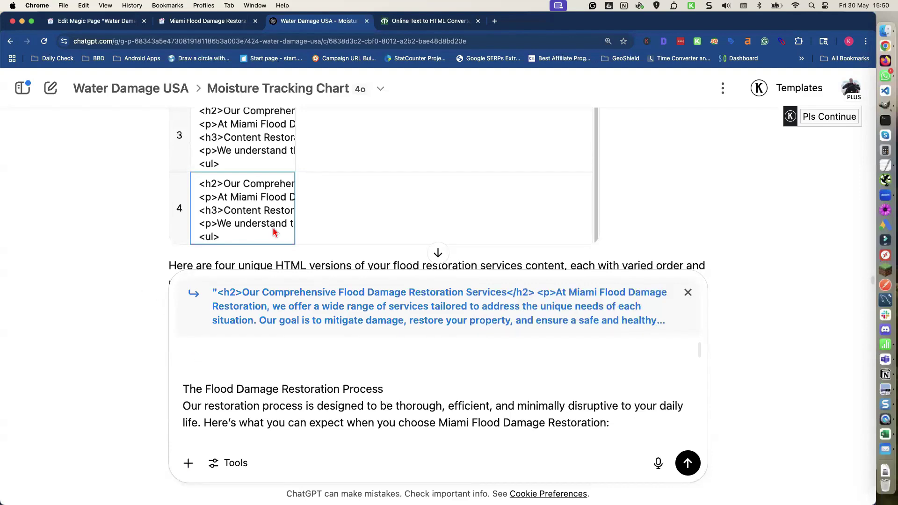
Reuse the earlier instruction requesting 4 unique versions in HTML format above the pasted section and send the prompt to ChatGPT
{"action": "scroll", "coordinate": [304, 232], "scroll_direction": "up", "scroll_amount": 3}
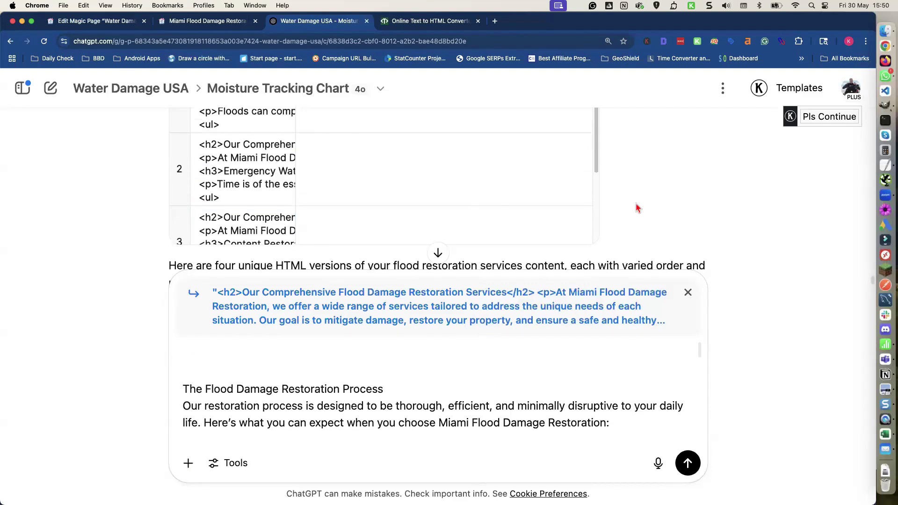
{"action": "scroll", "coordinate": [638, 207], "scroll_direction": "up", "scroll_amount": 15}
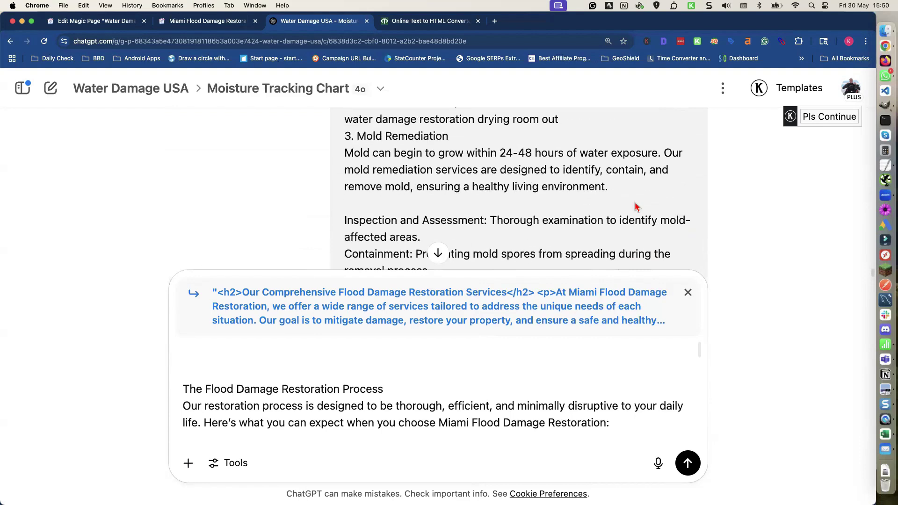
{"action": "scroll", "coordinate": [636, 206], "scroll_direction": "up", "scroll_amount": 12}
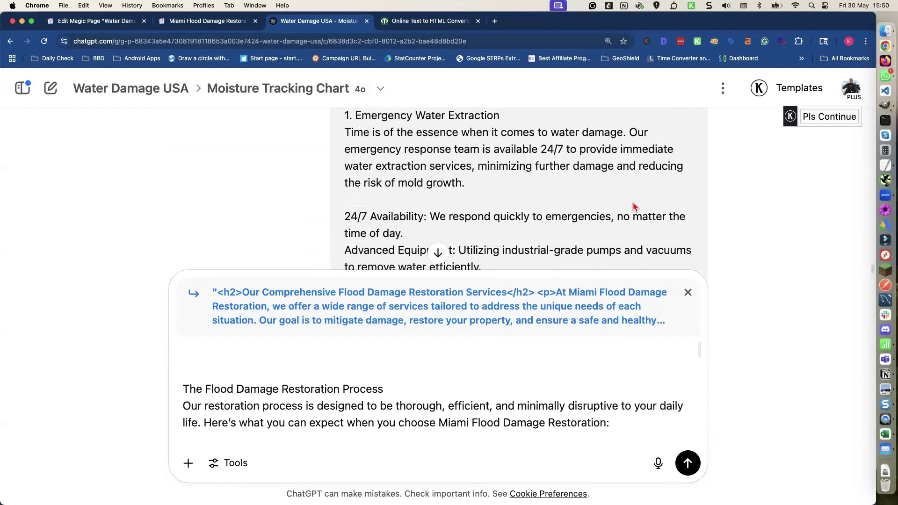
{"action": "scroll", "coordinate": [635, 207], "scroll_direction": "up", "scroll_amount": 8}
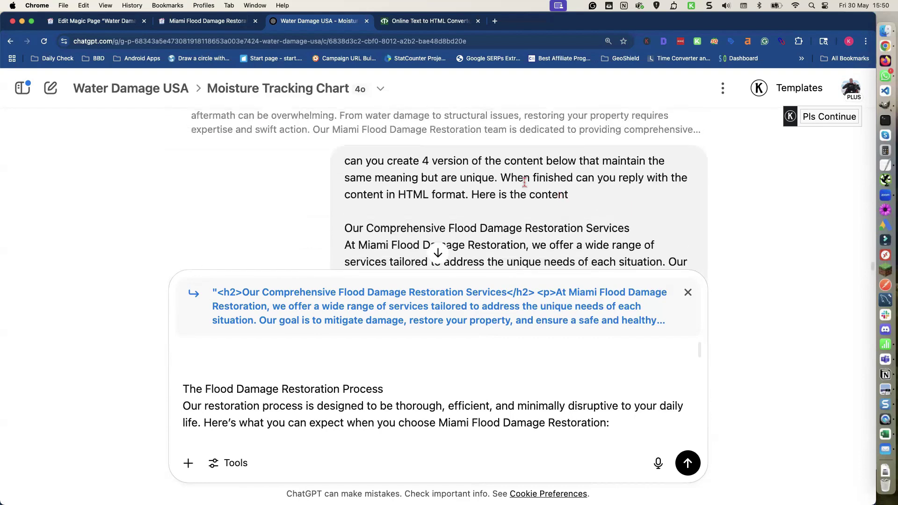
{"action": "triple_click", "coordinate": [525, 182]}
{"action": "key", "text": "super+c"}
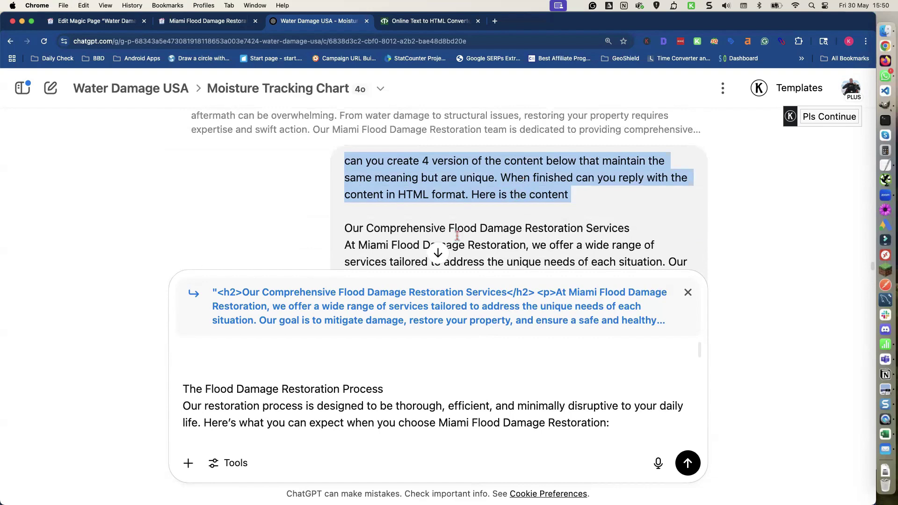
{"action": "left_click", "coordinate": [224, 350]}
{"action": "key", "text": "super+v"}
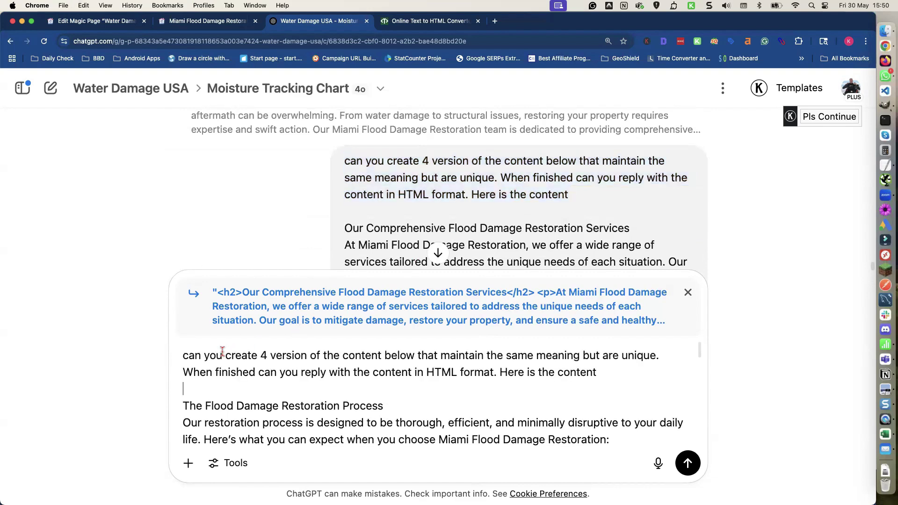
{"action": "mouse_move", "coordinate": [374, 390]}
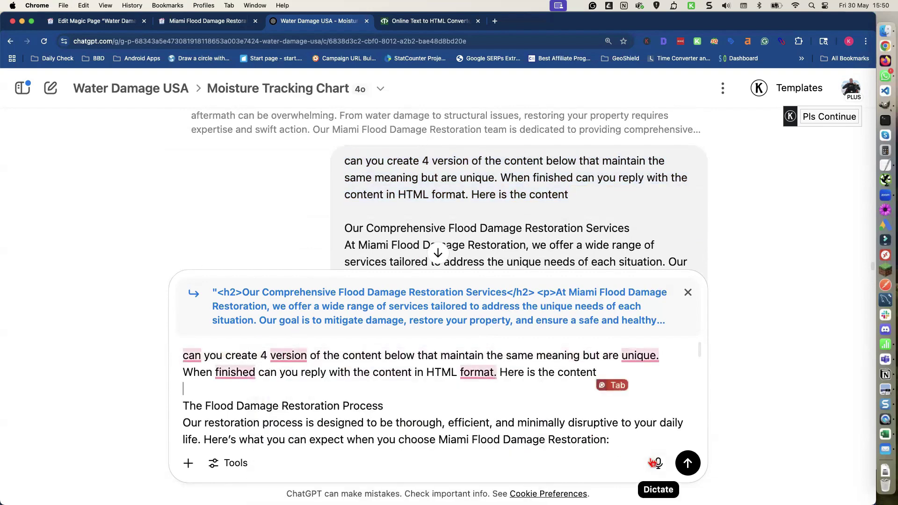
{"action": "left_click", "coordinate": [689, 464]}
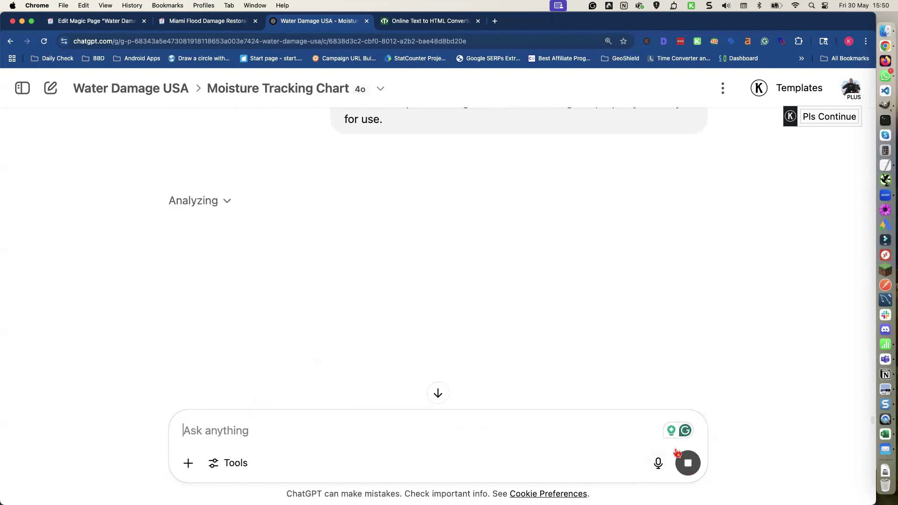
Review the remaining front page sections below the restoration process, from Why Choose Miami Flood Damage Restoration through the FAQs and environmental commitment
{"action": "left_click", "coordinate": [205, 22]}
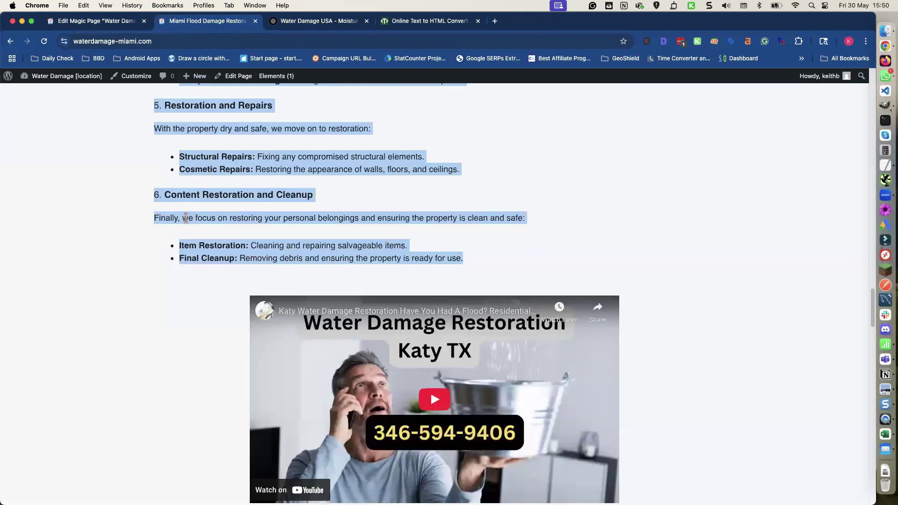
{"action": "scroll", "coordinate": [186, 217], "scroll_direction": "down", "scroll_amount": 10}
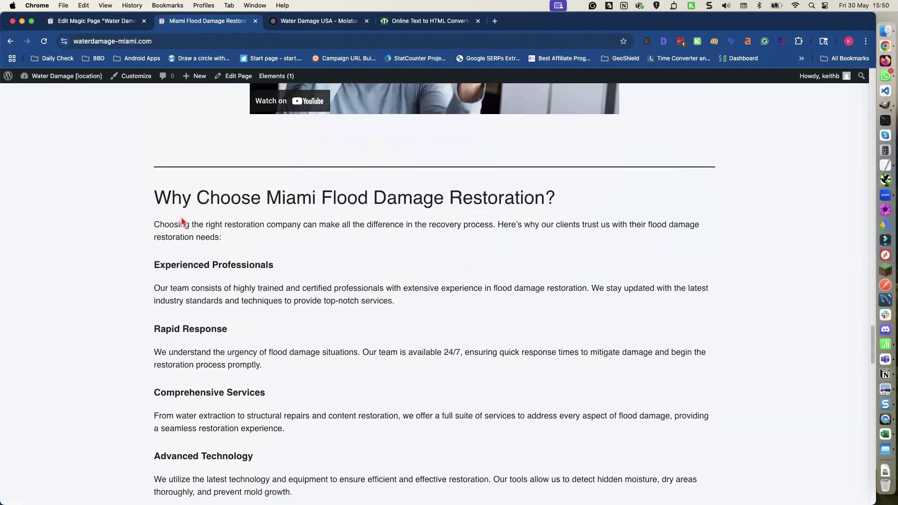
{"action": "scroll", "coordinate": [181, 220], "scroll_direction": "down", "scroll_amount": 8}
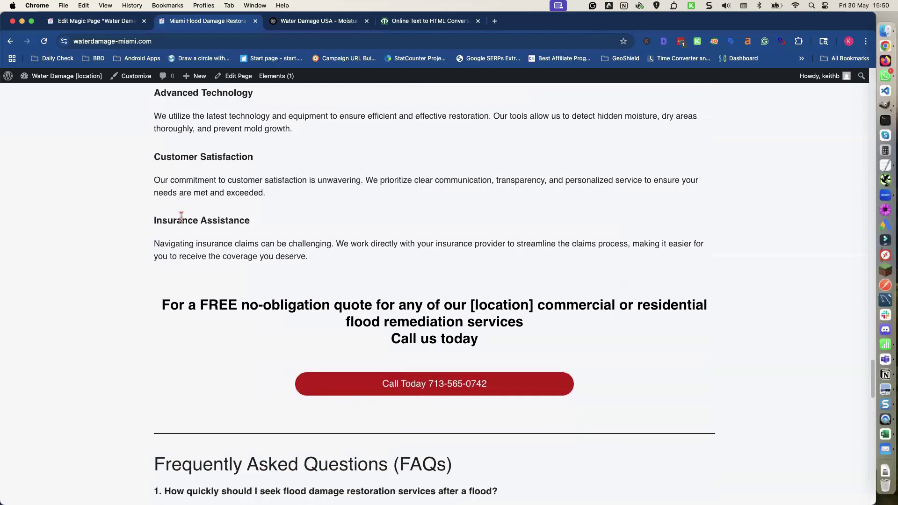
{"action": "scroll", "coordinate": [181, 217], "scroll_direction": "down", "scroll_amount": 8}
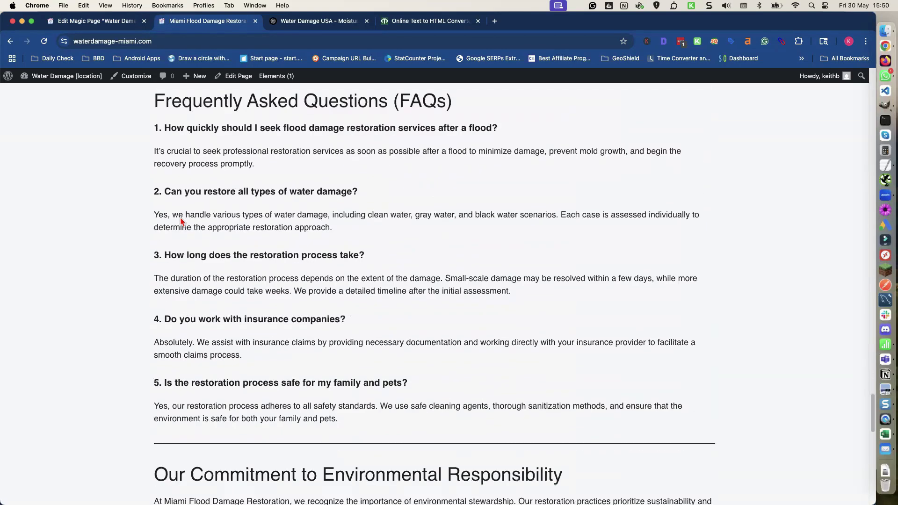
{"action": "scroll", "coordinate": [182, 220], "scroll_direction": "down", "scroll_amount": 6}
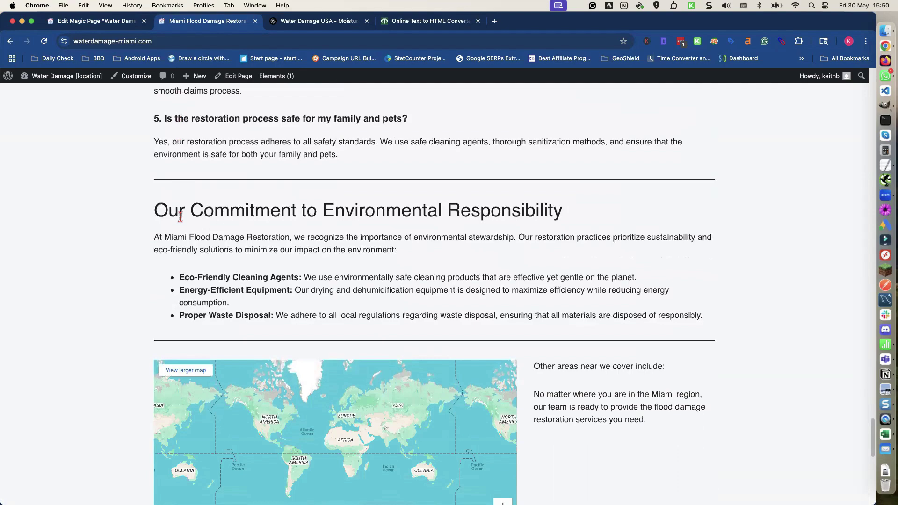
{"action": "scroll", "coordinate": [181, 215], "scroll_direction": "up", "scroll_amount": 1}
{"action": "scroll", "coordinate": [180, 220], "scroll_direction": "down", "scroll_amount": 2}
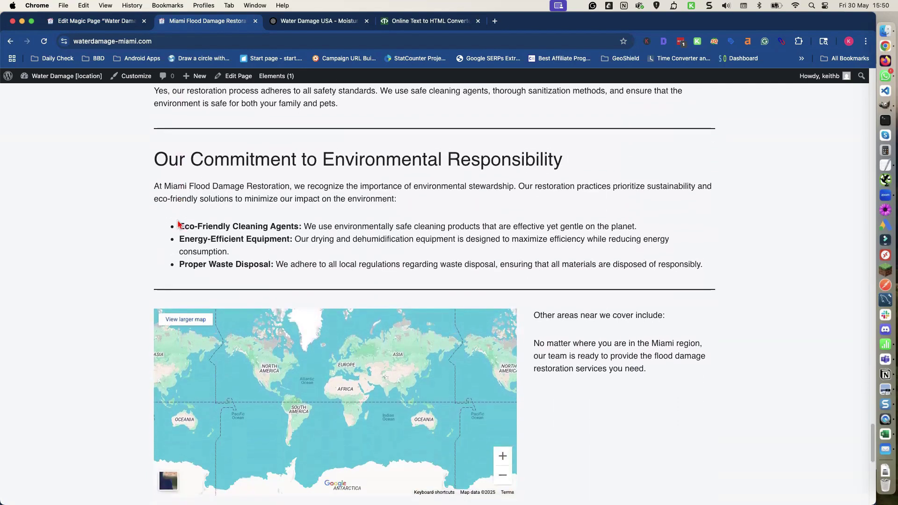
{"action": "scroll", "coordinate": [213, 337], "scroll_direction": "up", "scroll_amount": 2}
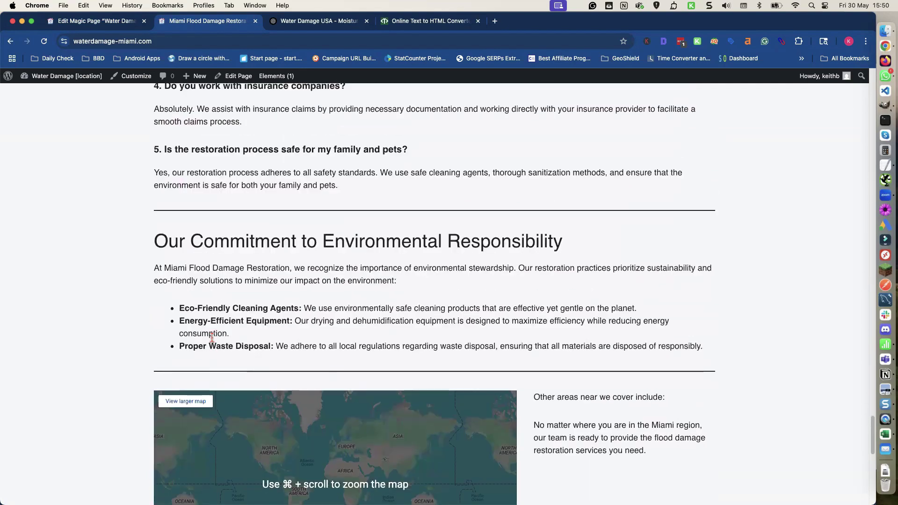
{"action": "scroll", "coordinate": [212, 337], "scroll_direction": "up", "scroll_amount": 4}
{"action": "scroll", "coordinate": [212, 337], "scroll_direction": "up", "scroll_amount": 6}
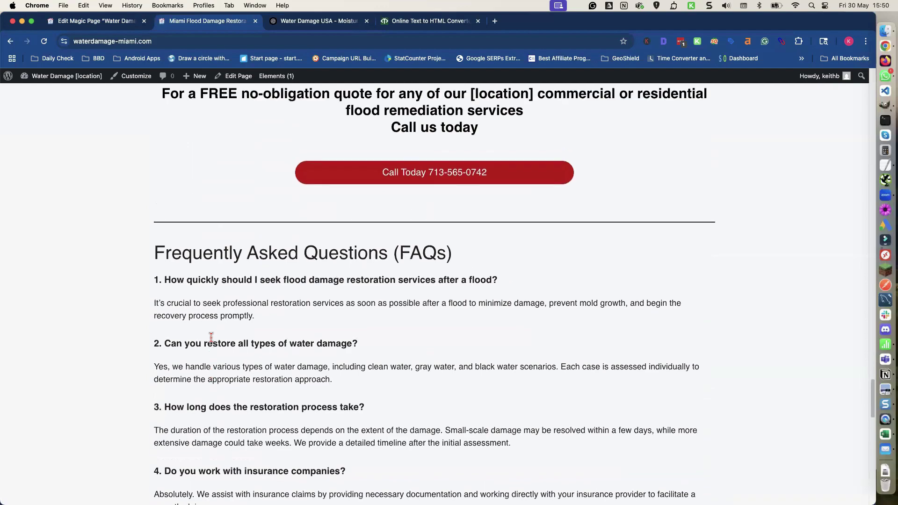
Review the published page's FAQ, environmental commitment, map and guarantee sections
{"action": "scroll", "coordinate": [209, 327], "scroll_direction": "down", "scroll_amount": 4}
{"action": "scroll", "coordinate": [209, 326], "scroll_direction": "down", "scroll_amount": 12}
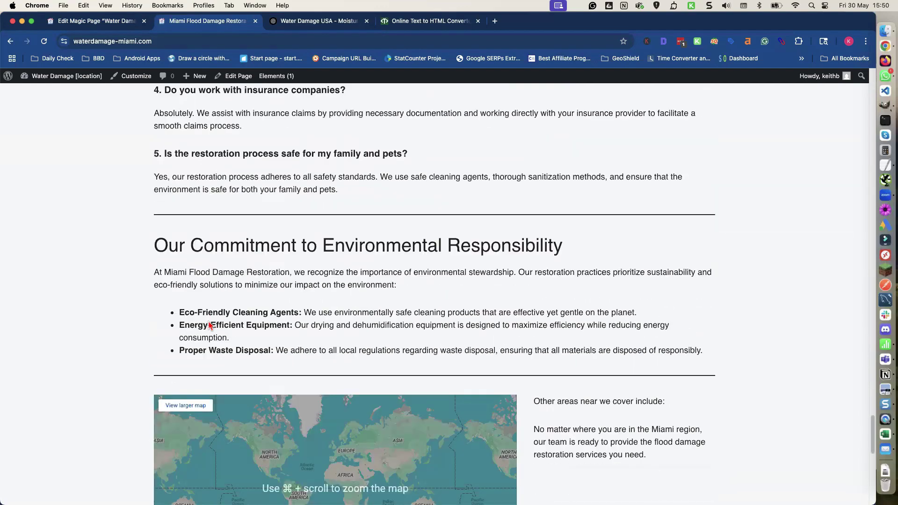
{"action": "scroll", "coordinate": [210, 326], "scroll_direction": "down", "scroll_amount": 7}
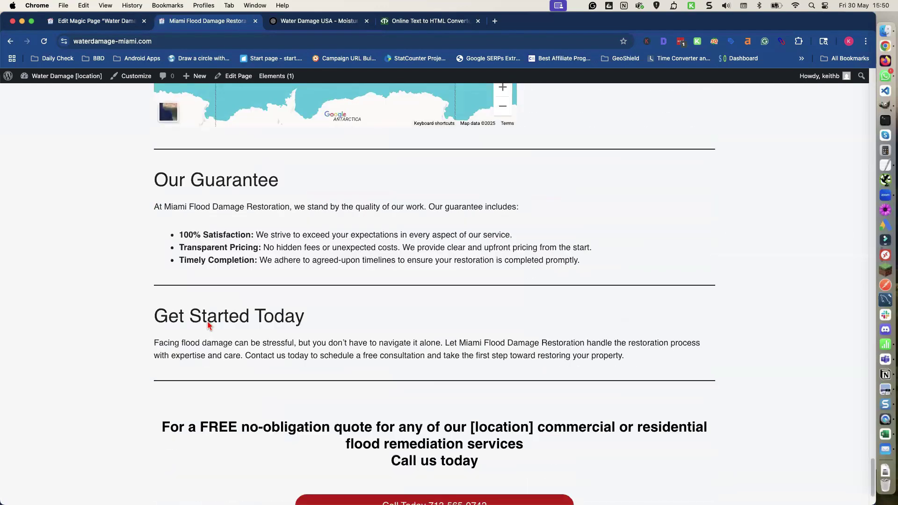
{"action": "scroll", "coordinate": [209, 326], "scroll_direction": "up", "scroll_amount": 18}
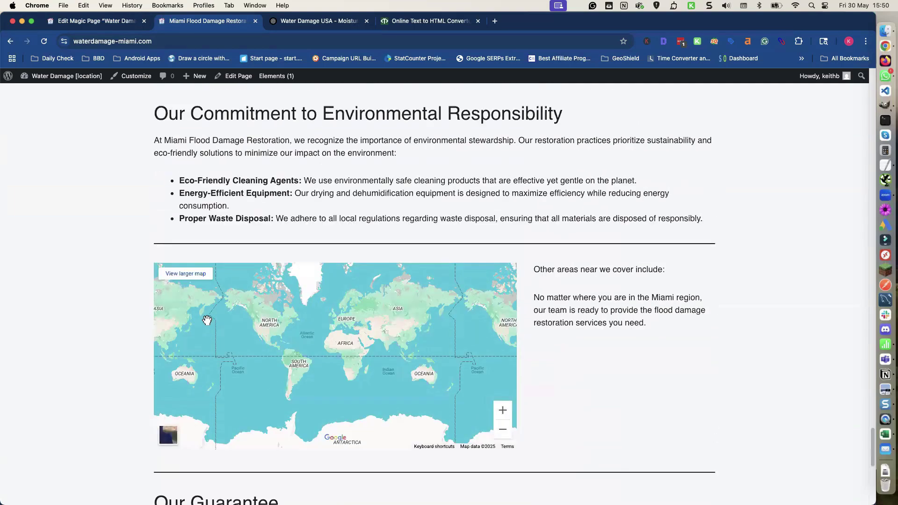
{"action": "scroll", "coordinate": [209, 326], "scroll_direction": "up", "scroll_amount": 10}
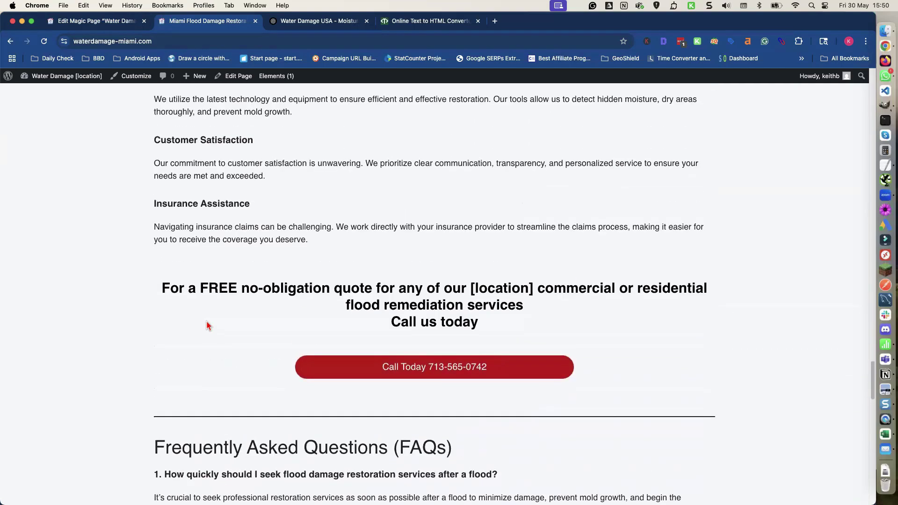
Switch to the ChatGPT chat and copy the full HTML of row 1 in the Flood Restoration Process Variations table
{"action": "left_click", "coordinate": [305, 22]}
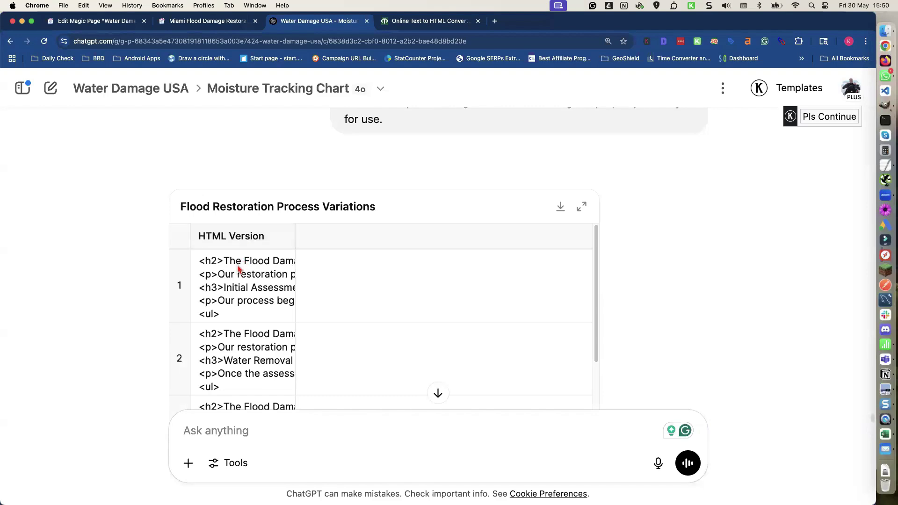
{"action": "left_click", "coordinate": [238, 269]}
{"action": "triple_click", "coordinate": [238, 269]}
{"action": "key", "text": "super+a"}
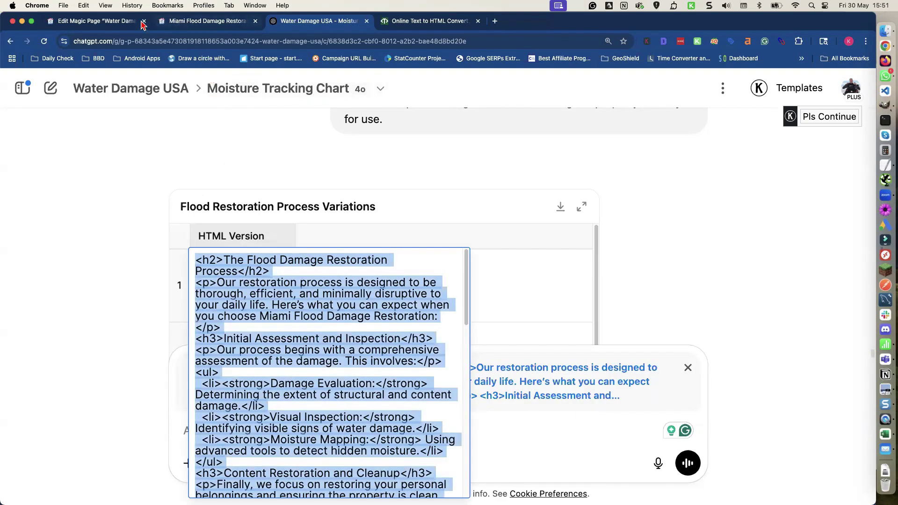
Return to the Magic Page editor and open the {spintax_content-block3} shortcode for editing
{"action": "left_click", "coordinate": [115, 24]}
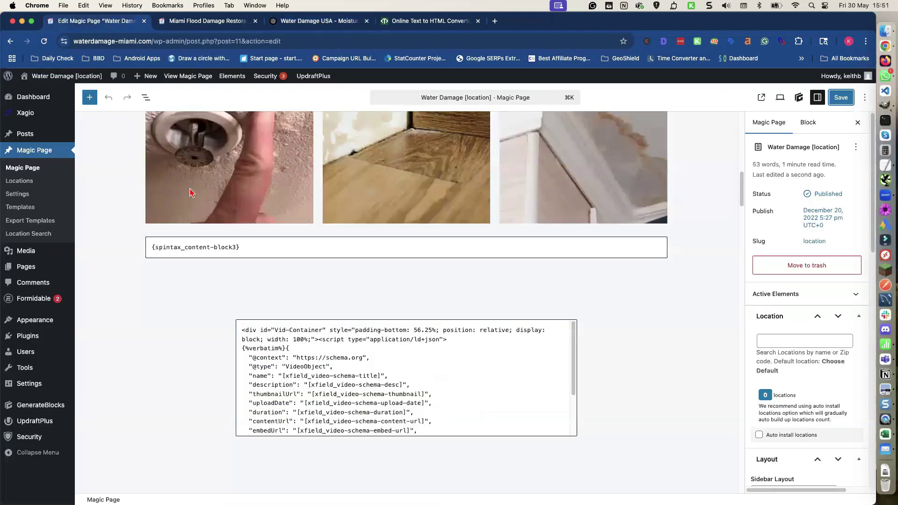
{"action": "scroll", "coordinate": [172, 230], "scroll_direction": "down", "scroll_amount": 15}
{"action": "scroll", "coordinate": [171, 228], "scroll_direction": "down", "scroll_amount": 20}
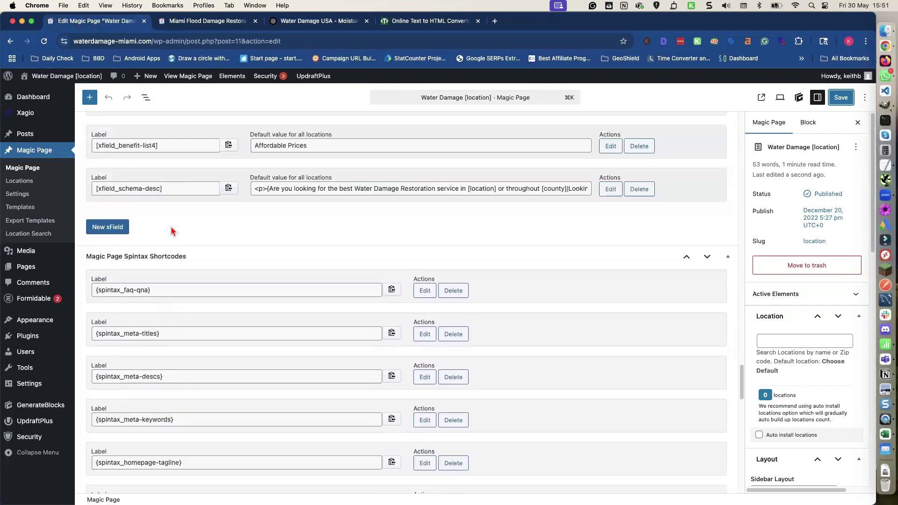
{"action": "scroll", "coordinate": [171, 230], "scroll_direction": "up", "scroll_amount": 4}
{"action": "scroll", "coordinate": [172, 230], "scroll_direction": "down", "scroll_amount": 9}
{"action": "scroll", "coordinate": [171, 230], "scroll_direction": "down", "scroll_amount": 10}
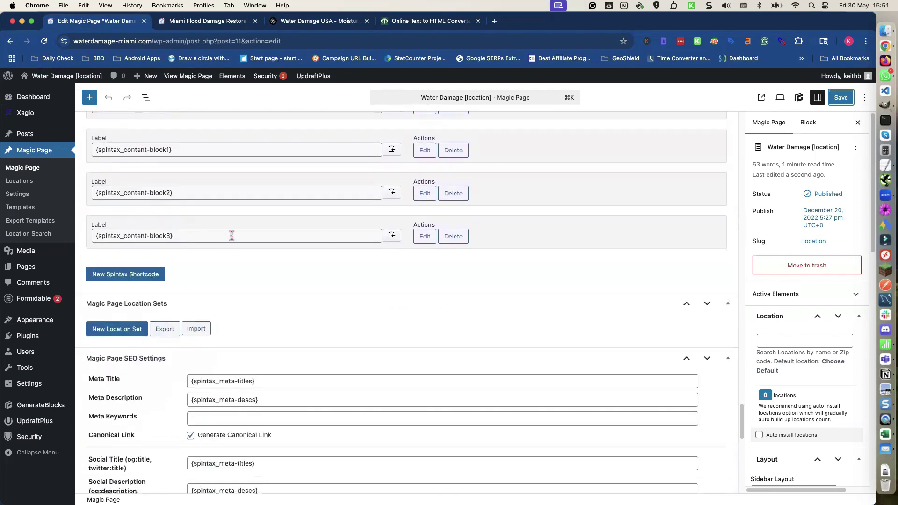
{"action": "left_click", "coordinate": [425, 236]}
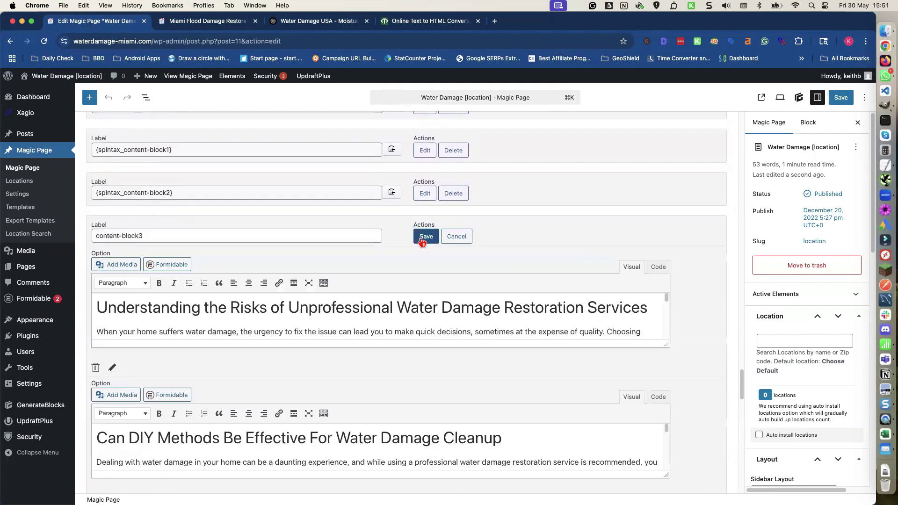
Clear the "Understanding the Risks of Unprofessional Water Damage Restoration Services" text from content-block3's first option and use its code view
{"action": "triple_click", "coordinate": [443, 312]}
{"action": "key", "text": "super+a"}
{"action": "key", "text": "BackSpace"}
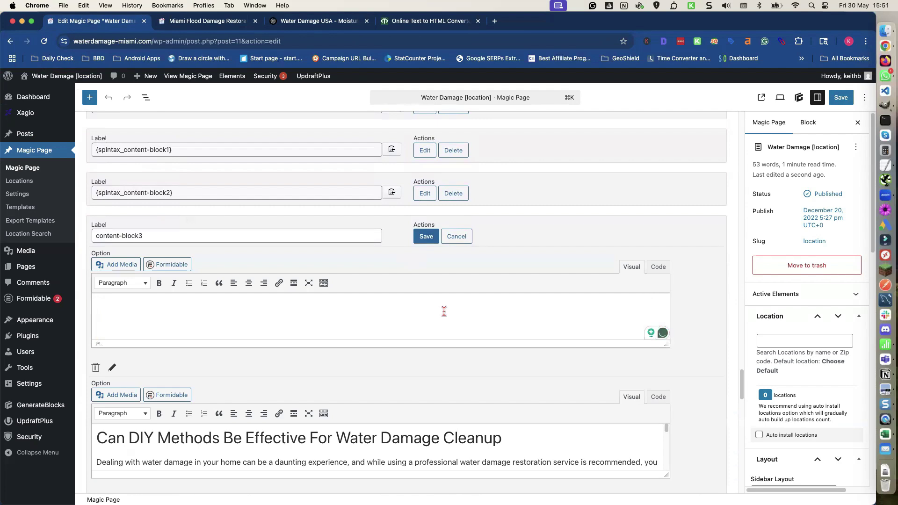
Clear the "Can DIY Methods Be Effective For Water Damage Cleanup" text from the second option and set it to code view
{"action": "scroll", "coordinate": [555, 279], "scroll_direction": "down", "scroll_amount": 1}
{"action": "scroll", "coordinate": [569, 272], "scroll_direction": "down", "scroll_amount": 5}
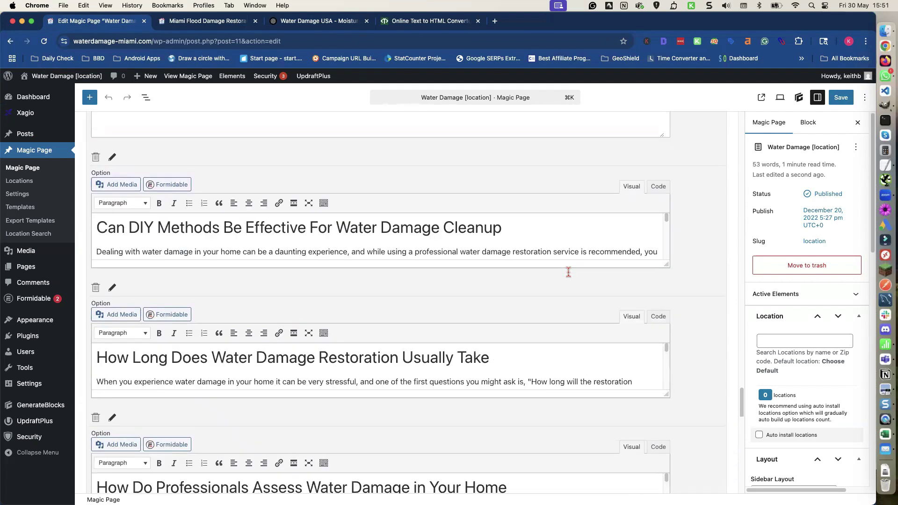
{"action": "scroll", "coordinate": [569, 272], "scroll_direction": "down", "scroll_amount": 3}
{"action": "scroll", "coordinate": [513, 217], "scroll_direction": "up", "scroll_amount": 2}
{"action": "triple_click", "coordinate": [492, 189]}
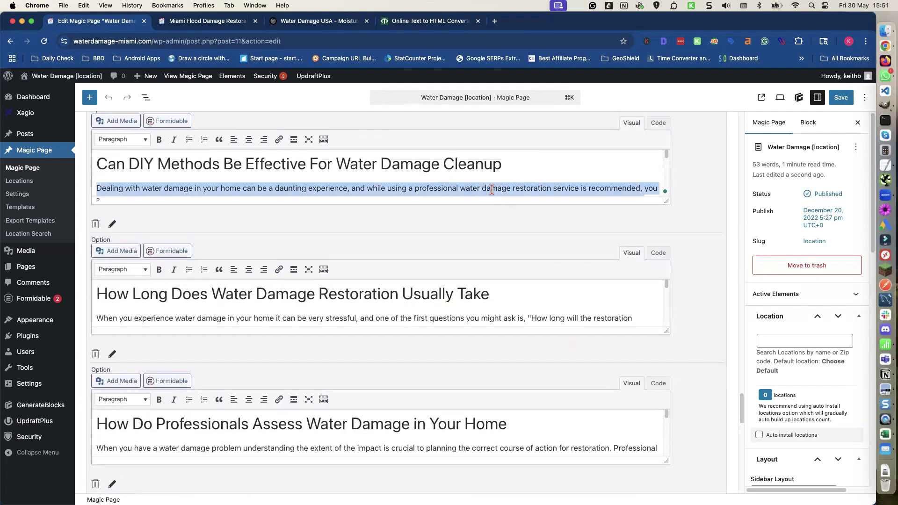
{"action": "key", "text": "super+a"}
{"action": "key", "text": "BackSpace"}
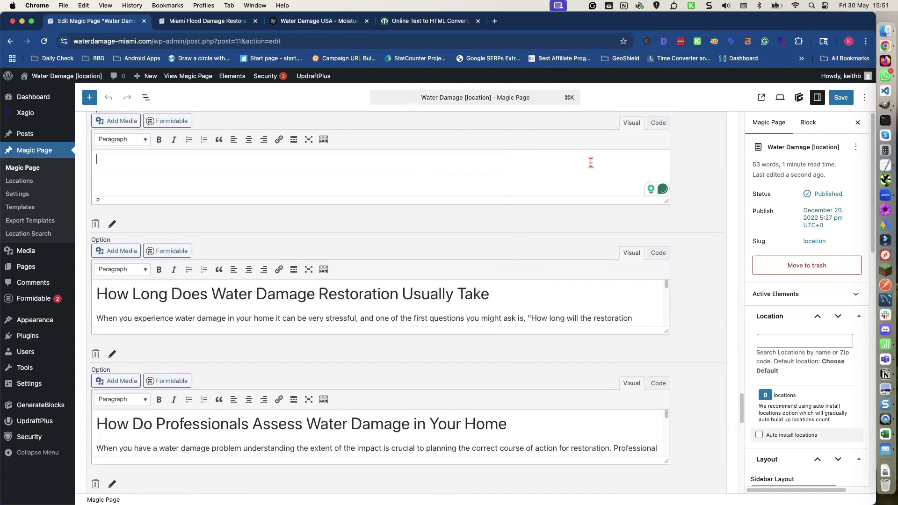
{"action": "left_click", "coordinate": [659, 123]}
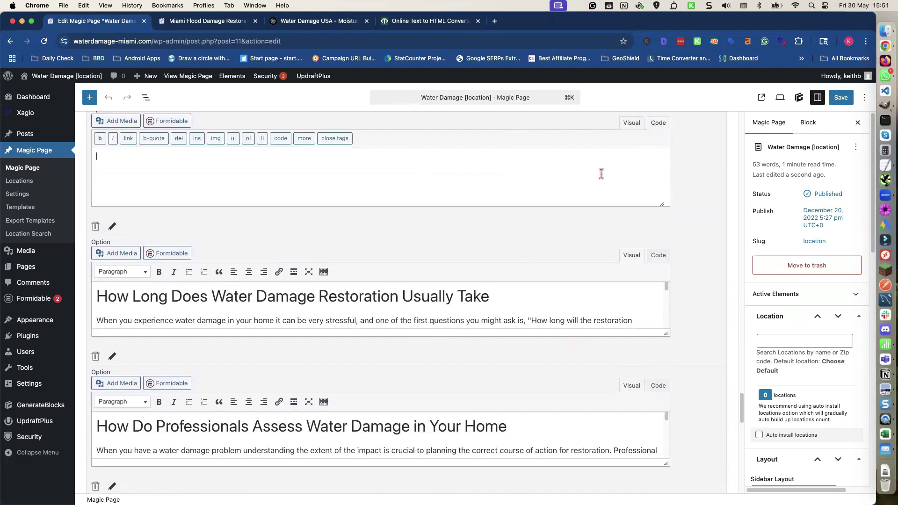
Clear the "How Long Does Water Damage Restoration Usually Take" text from the third option and set it to code view
{"action": "triple_click", "coordinate": [482, 297]}
{"action": "key", "text": "super+a"}
{"action": "key", "text": "BackSpace"}
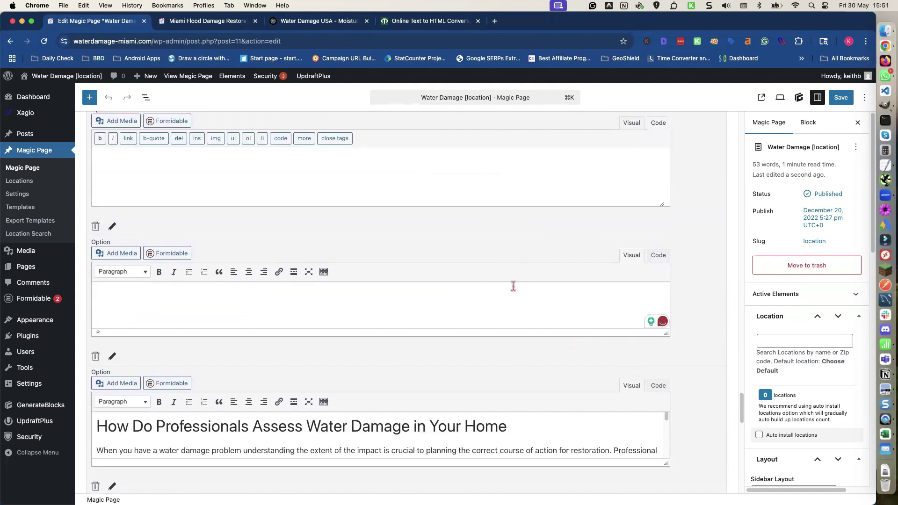
{"action": "left_click", "coordinate": [658, 255]}
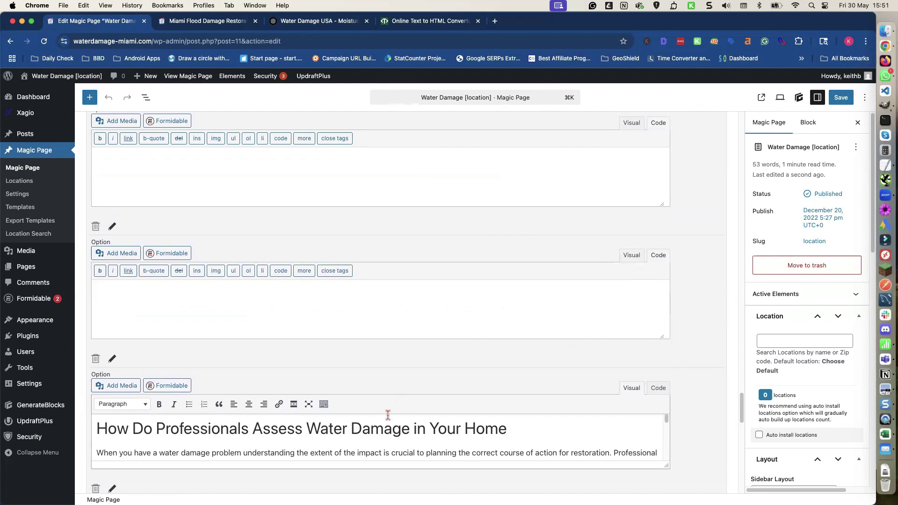
Clear the "How Do Professionals Assess Water Damage in Your Home" text from the fourth option and set it to code view
{"action": "triple_click", "coordinate": [383, 428]}
{"action": "key", "text": "super+a"}
{"action": "key", "text": "BackSpace"}
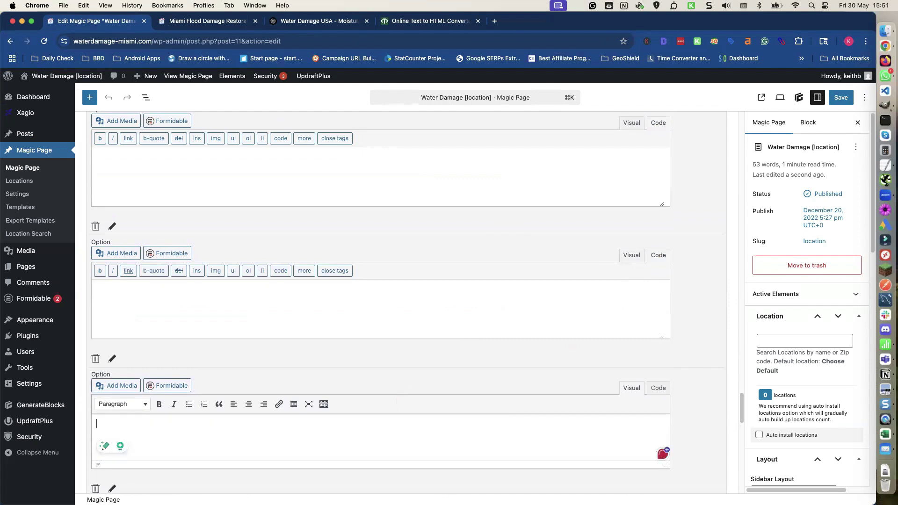
{"action": "left_click", "coordinate": [657, 391]}
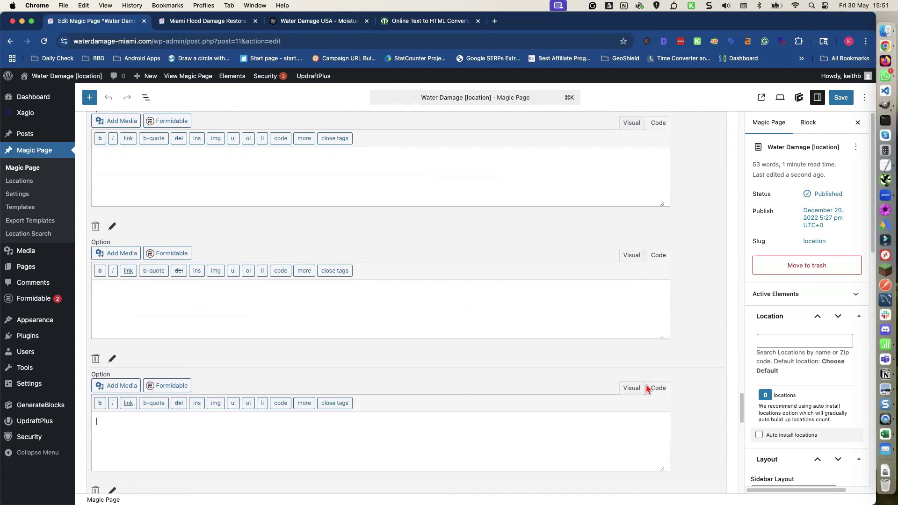
Paste the copied first HTML variation into the first option of content-block3
{"action": "scroll", "coordinate": [326, 206], "scroll_direction": "up", "scroll_amount": 1}
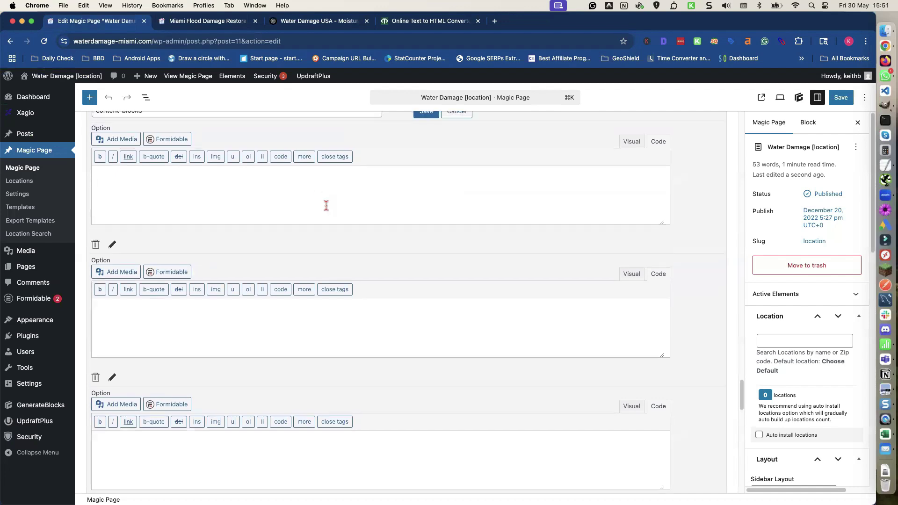
{"action": "left_click", "coordinate": [295, 203]}
{"action": "key", "text": "super+v"}
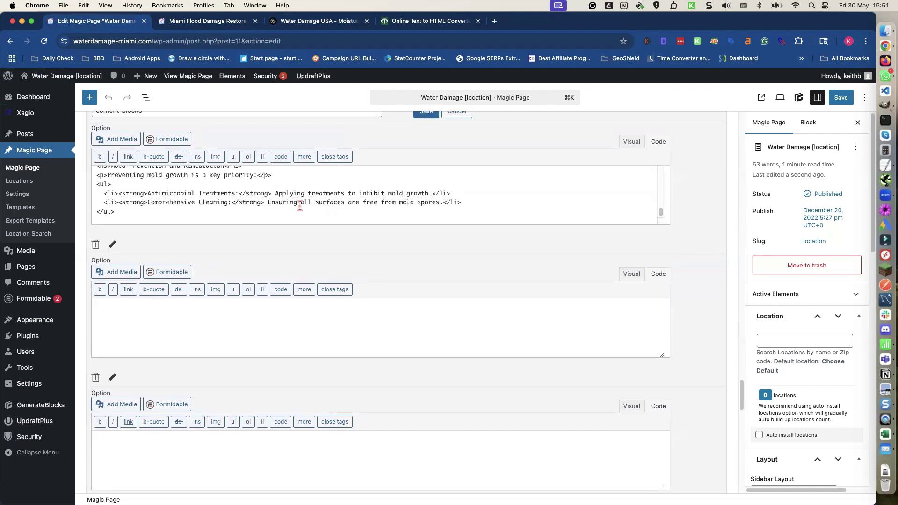
Copy the row 2 HTML variation from the ChatGPT table and paste it into the second option of content-block3
{"action": "left_click", "coordinate": [316, 22]}
{"action": "left_click", "coordinate": [289, 186]}
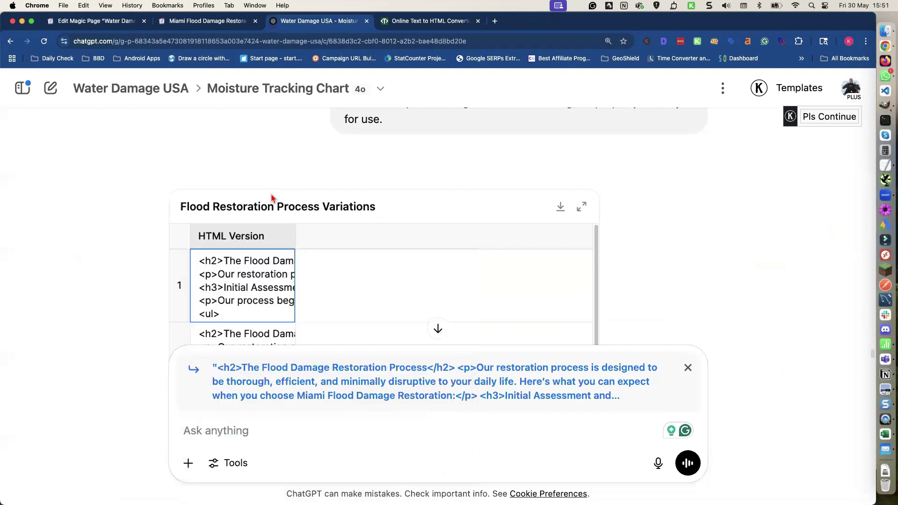
{"action": "scroll", "coordinate": [249, 261], "scroll_direction": "down", "scroll_amount": 5}
{"action": "double_click", "coordinate": [244, 273]}
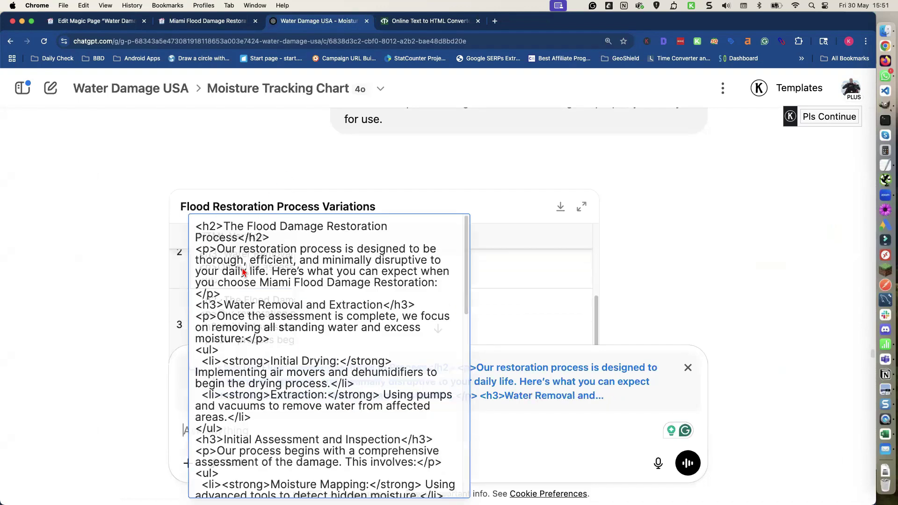
{"action": "triple_click", "coordinate": [243, 272]}
{"action": "key", "text": "super+a"}
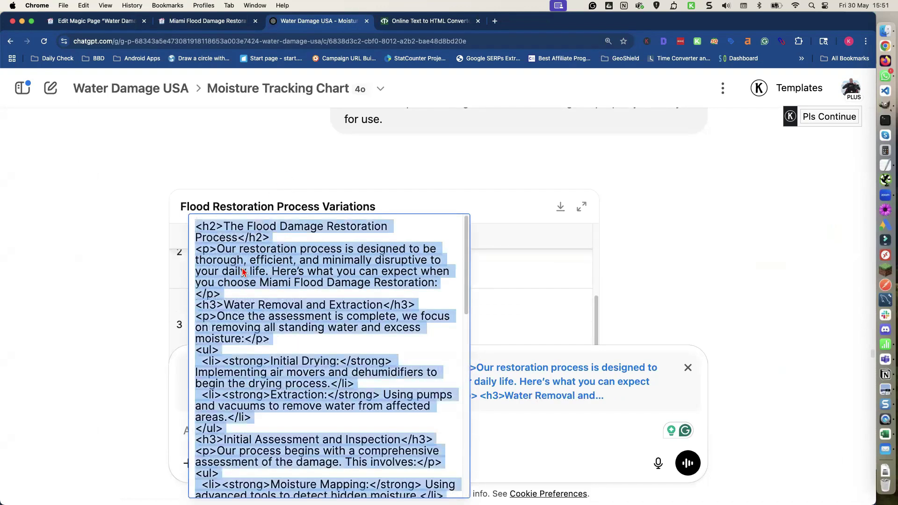
{"action": "left_click", "coordinate": [137, 21]}
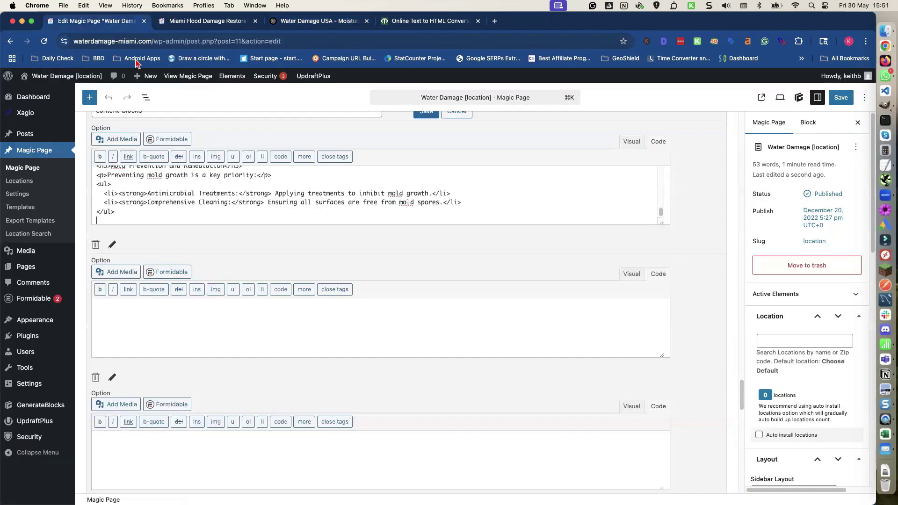
{"action": "key", "text": "super+v"}
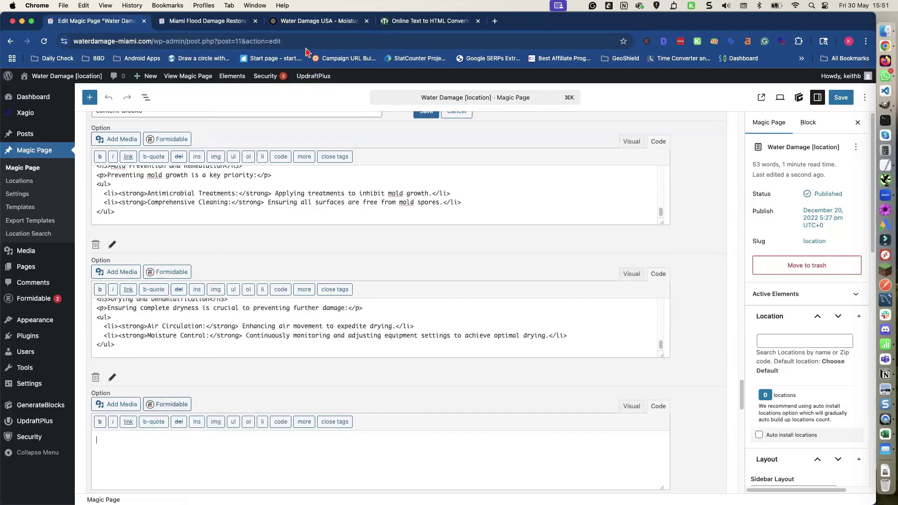
Copy the row 3 HTML variation from the ChatGPT table and paste it into the third option of content-block3
{"action": "left_click", "coordinate": [302, 25]}
{"action": "left_click", "coordinate": [202, 159]}
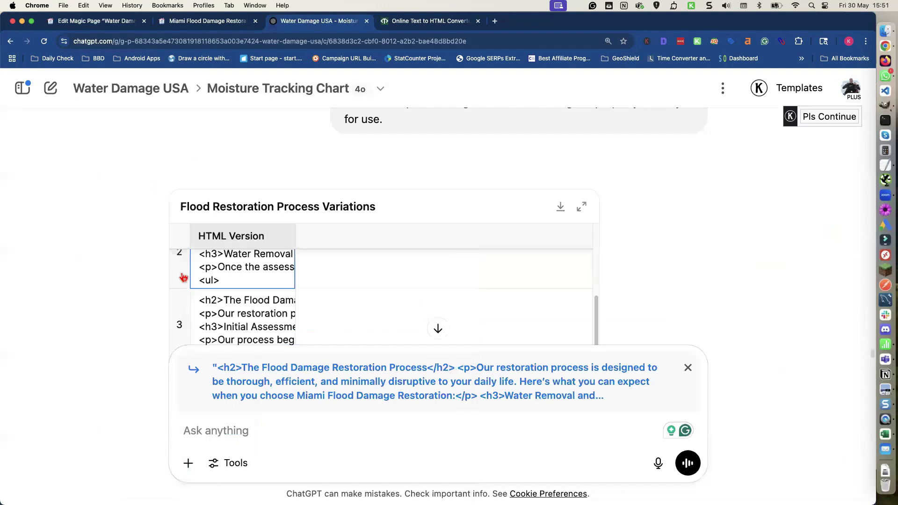
{"action": "triple_click", "coordinate": [211, 302]}
{"action": "key", "text": "super+a"}
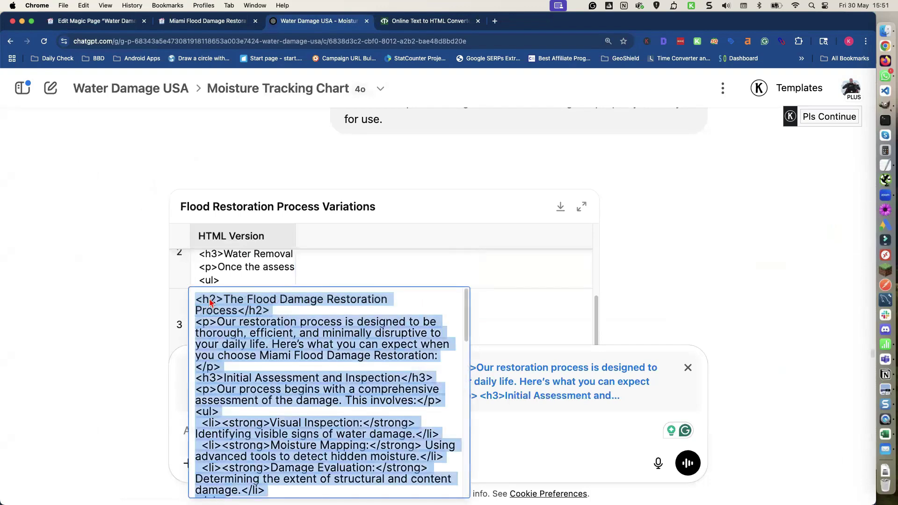
{"action": "left_click", "coordinate": [123, 21]}
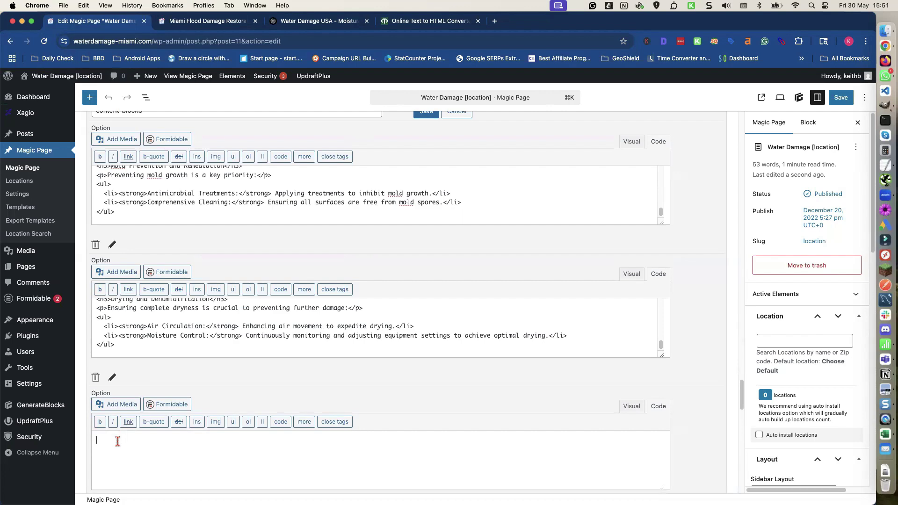
{"action": "type", "text": "<h3>Content Restoration and Cleanup</h3> <p>Finally, we focus on restoring your personal belongings and ensuring the property is clean and safe:</p> <ul>   <li><strong>Final Cleanup:</strong> Removing debris and ensuring the property is ready for use.</li>   <li><strong>Item Restoration:</strong> Cleaning and repairing salvageable items.</li> </ul>"}
Copy the row 4 HTML variation from the ChatGPT table into content-block3's fourth option and switch that option to visual view
{"action": "scroll", "coordinate": [123, 398], "scroll_direction": "down", "scroll_amount": 10}
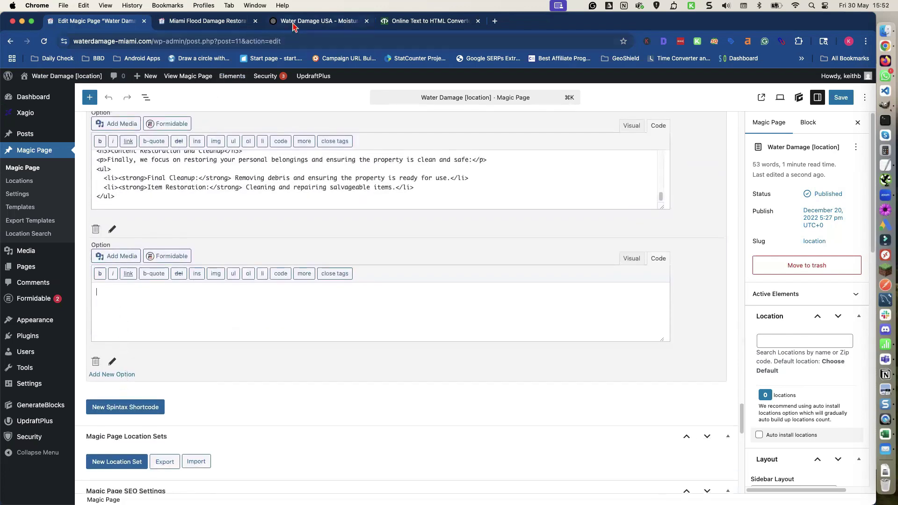
{"action": "left_click", "coordinate": [294, 24]}
{"action": "left_click", "coordinate": [149, 215]}
{"action": "scroll", "coordinate": [201, 231], "scroll_direction": "down", "scroll_amount": 3}
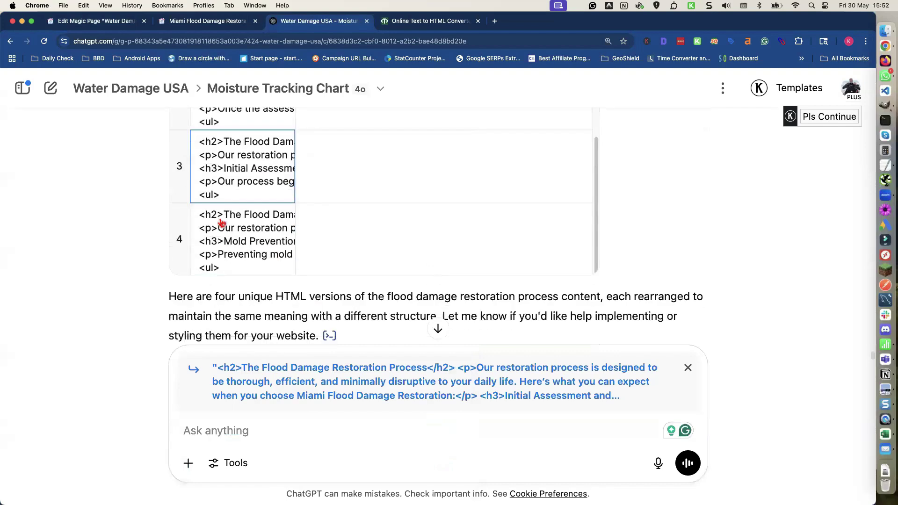
{"action": "left_click", "coordinate": [237, 225]}
{"action": "triple_click", "coordinate": [237, 225]}
{"action": "key", "text": "super+a"}
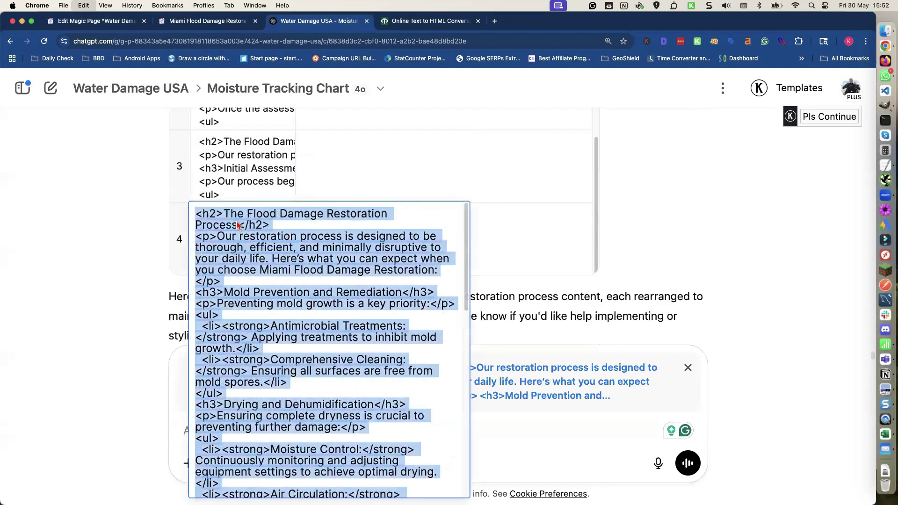
{"action": "left_click", "coordinate": [129, 23]}
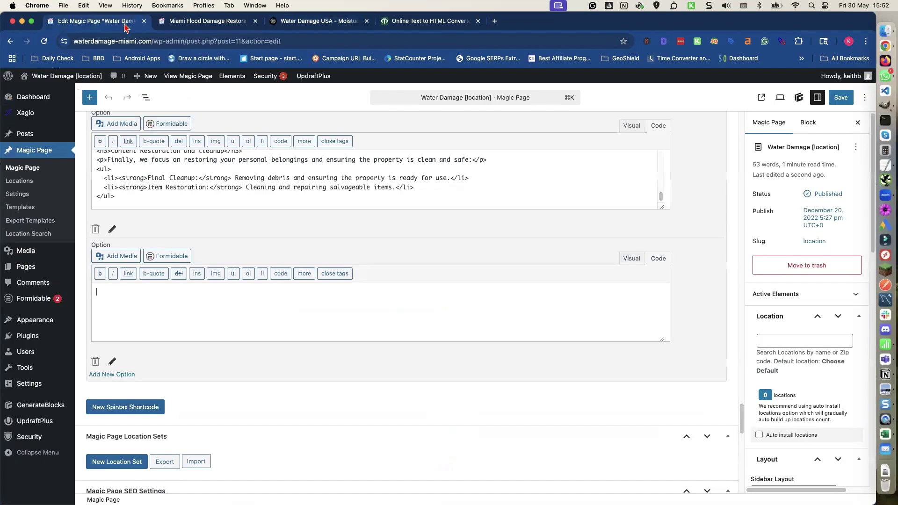
{"action": "key", "text": "super+v"}
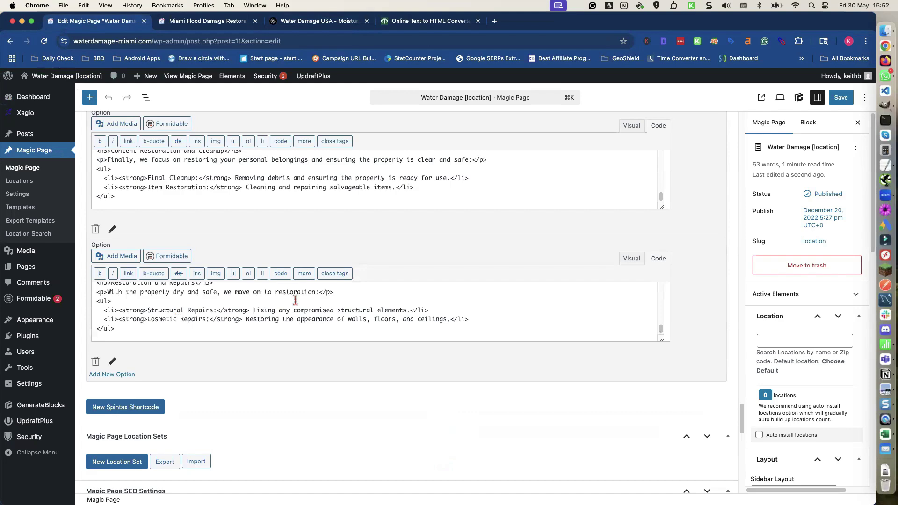
{"action": "left_click", "coordinate": [631, 259]}
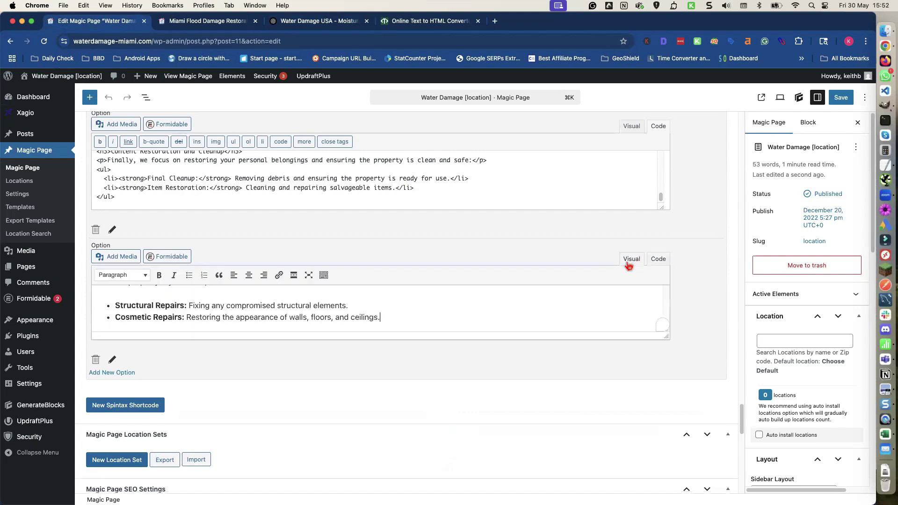
Switch the remaining three content-block3 options to visual view, then save the spintax shortcode and the Magic Page
{"action": "left_click", "coordinate": [632, 173]}
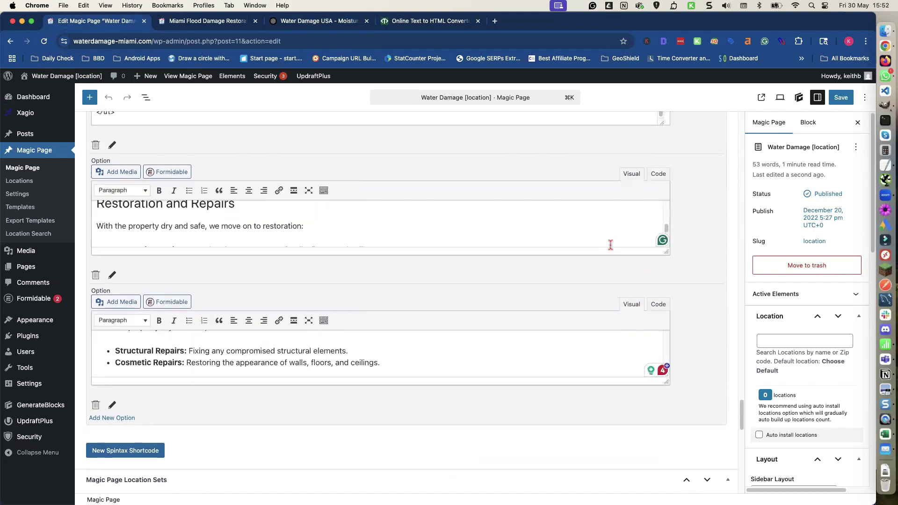
{"action": "scroll", "coordinate": [572, 185], "scroll_direction": "up", "scroll_amount": 3}
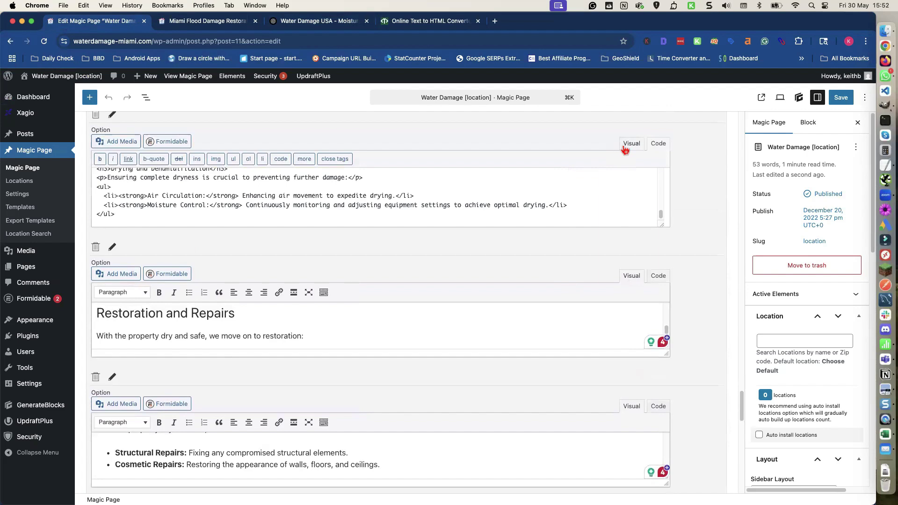
{"action": "left_click", "coordinate": [626, 145]}
{"action": "scroll", "coordinate": [693, 169], "scroll_direction": "up", "scroll_amount": 4}
{"action": "left_click", "coordinate": [632, 162]}
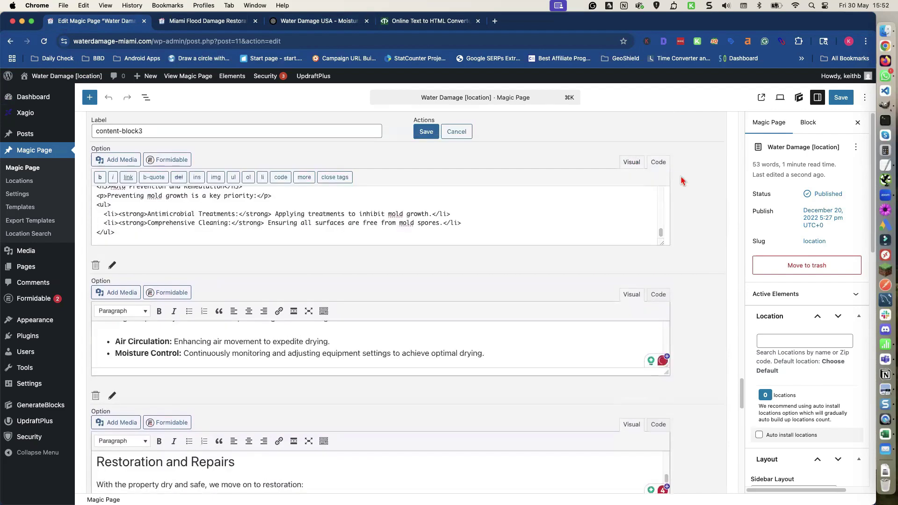
{"action": "left_click", "coordinate": [426, 131]}
{"action": "left_click", "coordinate": [841, 97]}
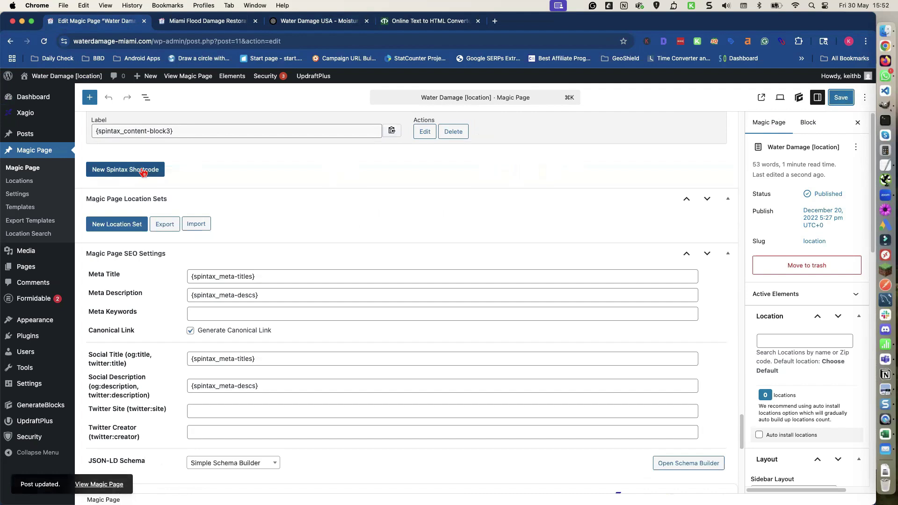
Create a new spintax shortcode labelled content-block4 with four blank options
{"action": "left_click", "coordinate": [143, 171]}
{"action": "left_click", "coordinate": [139, 172]}
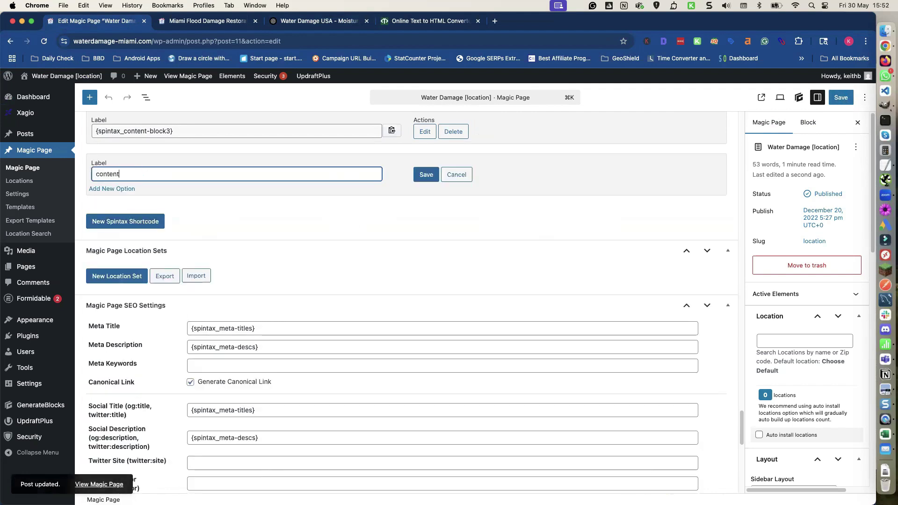
{"action": "type", "text": "content-block4"}
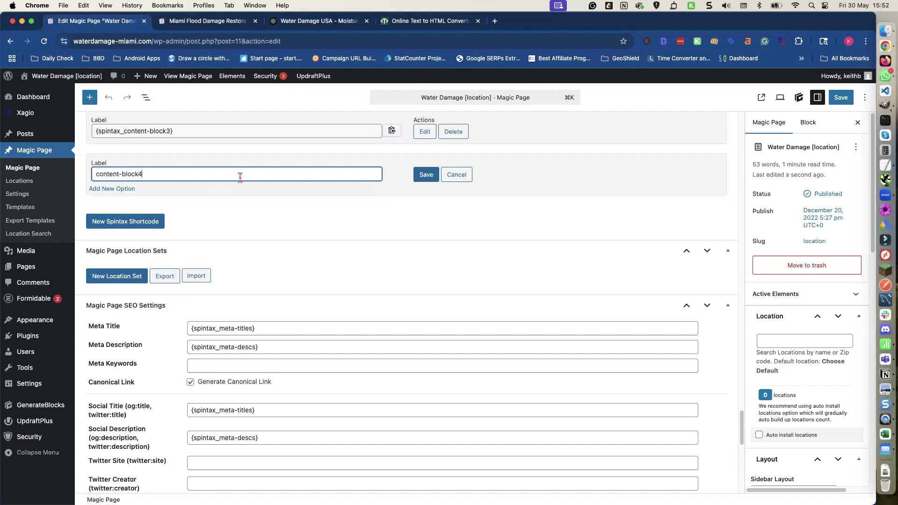
{"action": "left_click", "coordinate": [118, 190]}
{"action": "left_click", "coordinate": [118, 189]}
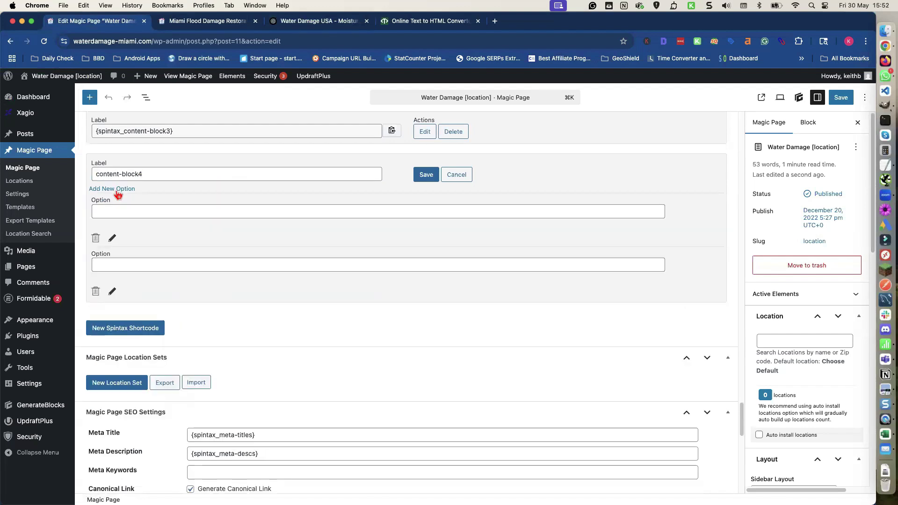
{"action": "left_click", "coordinate": [118, 189]}
{"action": "left_click", "coordinate": [117, 189]}
Copy the Custom HTML block containing {spintax_content-block3} together with the Spacer block directly below it
{"action": "scroll", "coordinate": [184, 199], "scroll_direction": "up", "scroll_amount": 15}
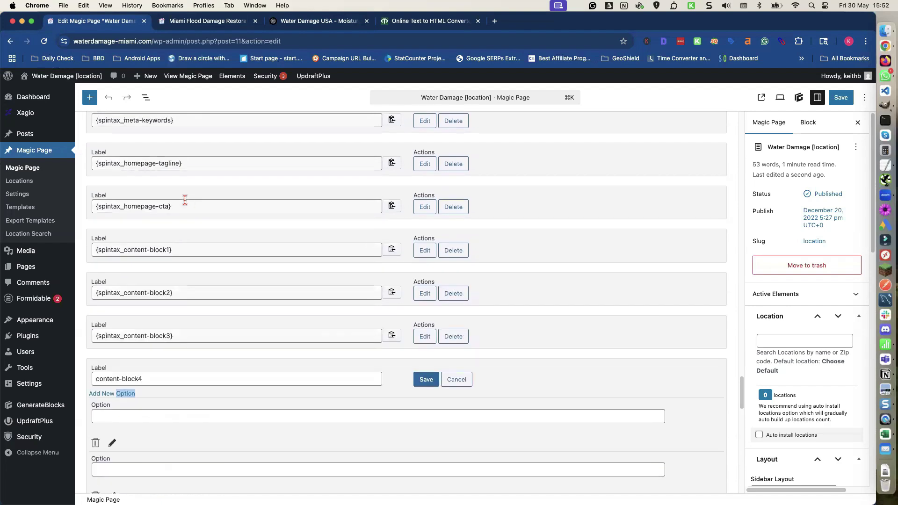
{"action": "scroll", "coordinate": [184, 199], "scroll_direction": "up", "scroll_amount": 15}
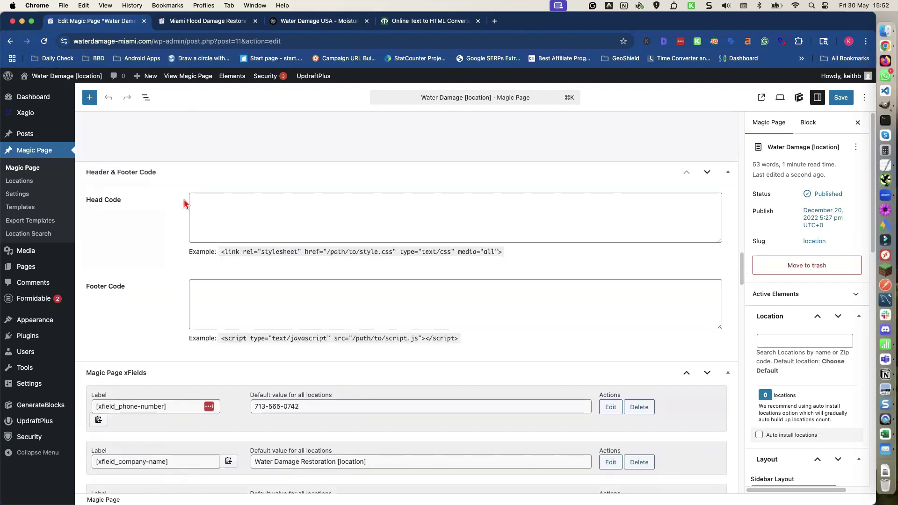
{"action": "scroll", "coordinate": [184, 204], "scroll_direction": "up", "scroll_amount": 5}
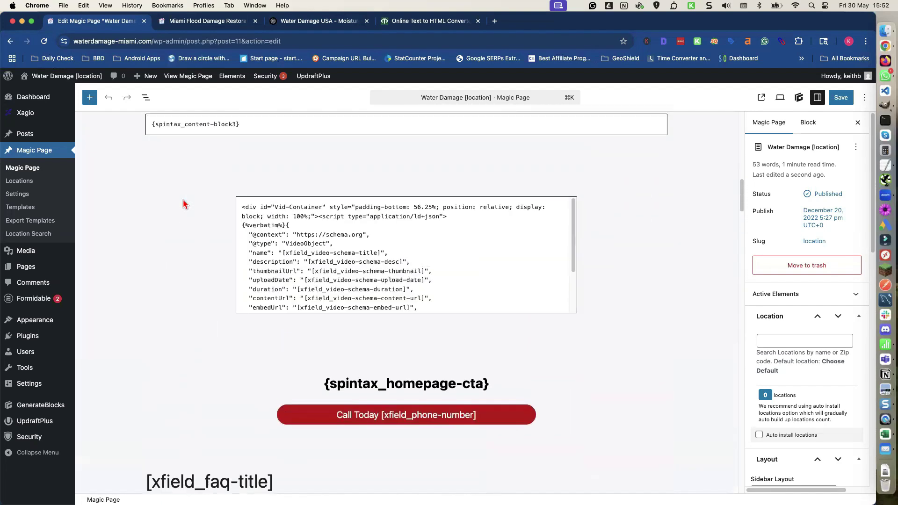
{"action": "scroll", "coordinate": [184, 205], "scroll_direction": "up", "scroll_amount": 2}
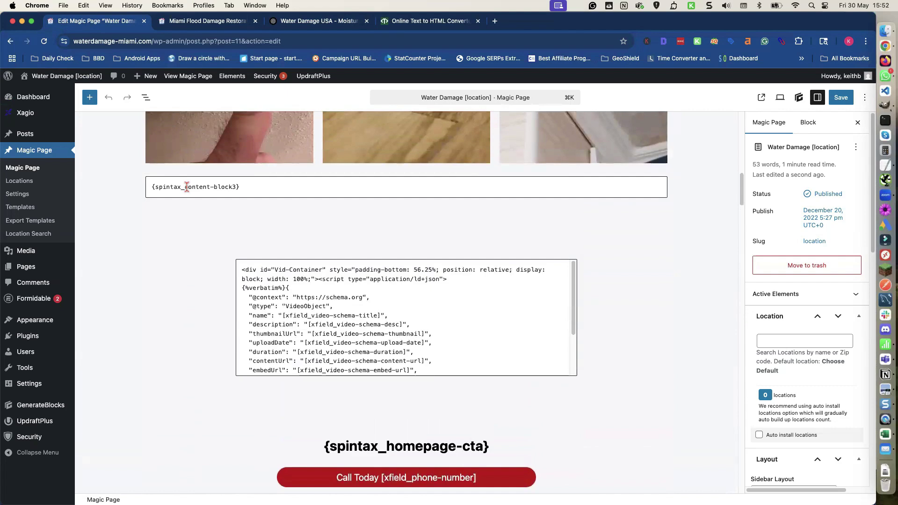
{"action": "scroll", "coordinate": [187, 188], "scroll_direction": "down", "scroll_amount": 6}
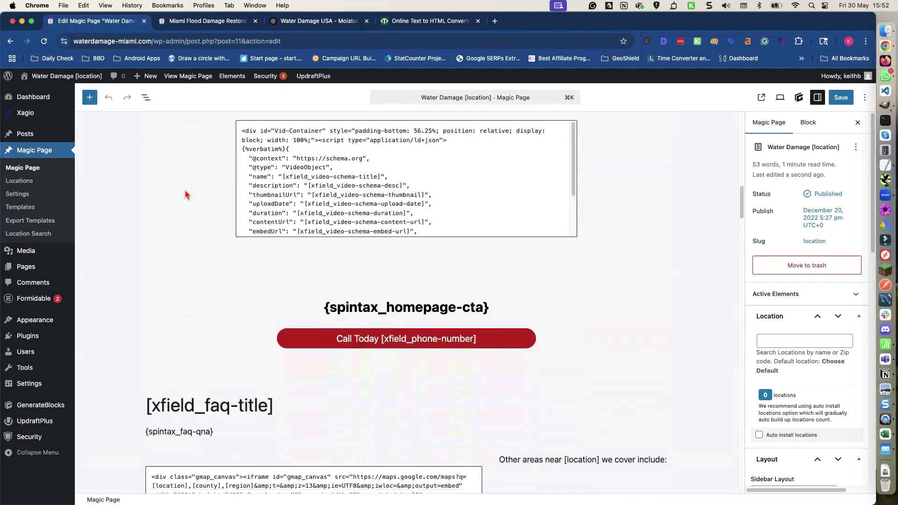
{"action": "scroll", "coordinate": [186, 194], "scroll_direction": "up", "scroll_amount": 7}
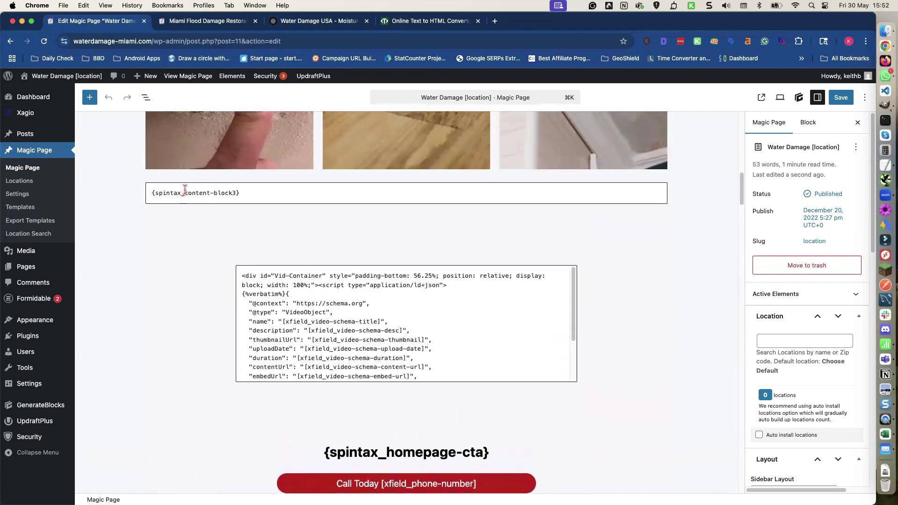
{"action": "left_click", "coordinate": [146, 98]}
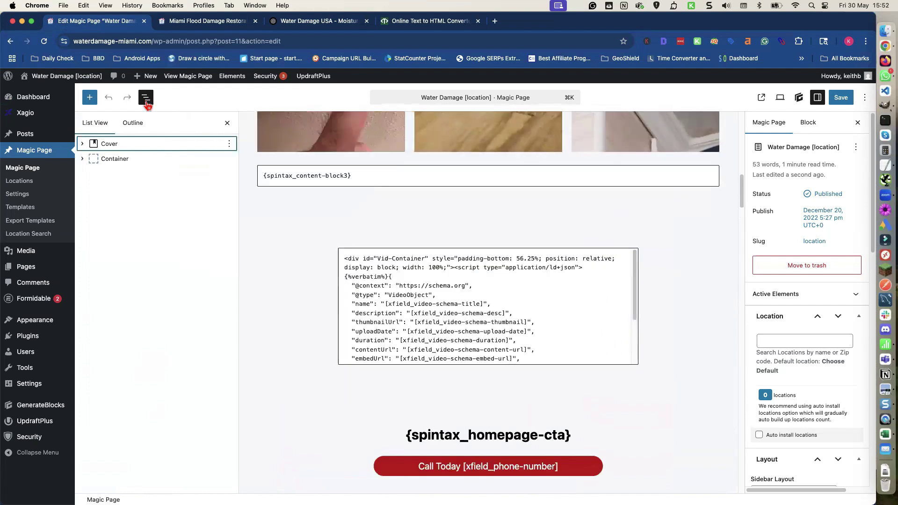
{"action": "left_click", "coordinate": [262, 176]}
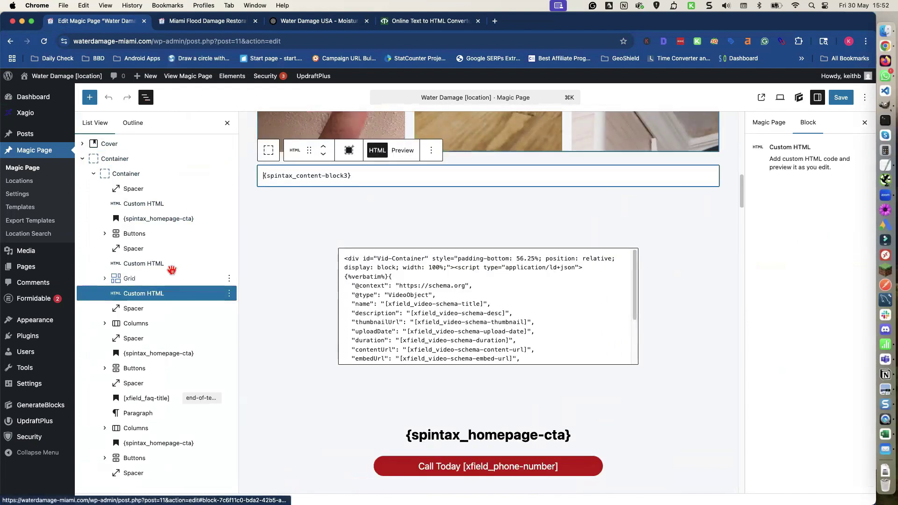
{"action": "left_click", "coordinate": [168, 307], "text": "shift"}
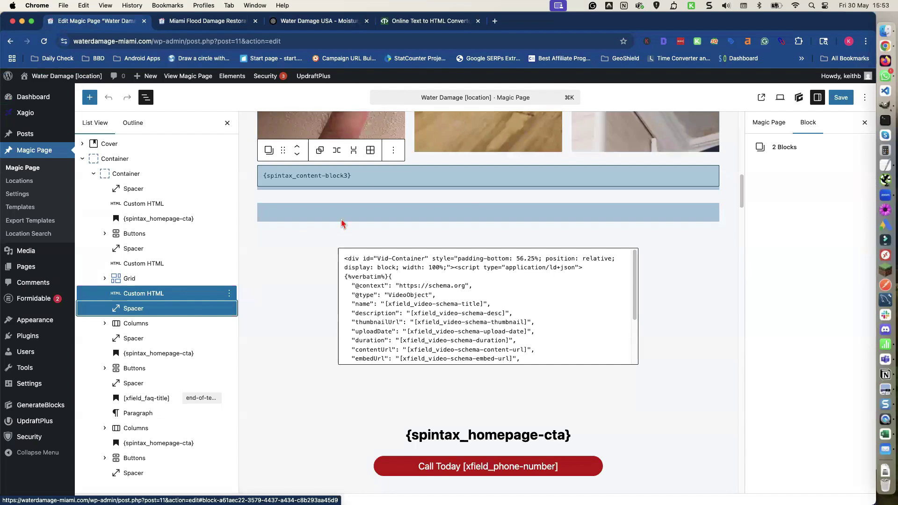
{"action": "left_click", "coordinate": [394, 158]}
{"action": "left_click", "coordinate": [395, 181]}
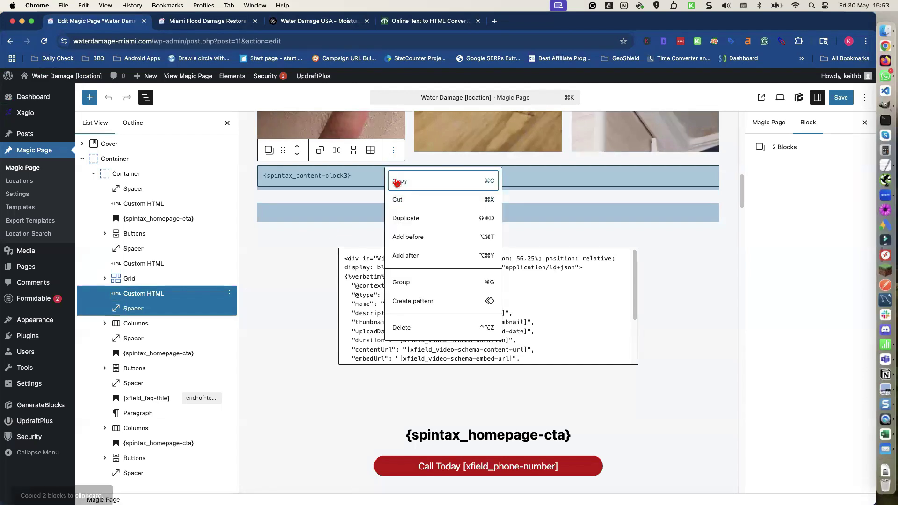
Add a block before the [xfield_faq-title] heading and paste the copied Custom HTML and Spacer blocks there
{"action": "left_click", "coordinate": [313, 246]}
{"action": "scroll", "coordinate": [315, 242], "scroll_direction": "down", "scroll_amount": 5}
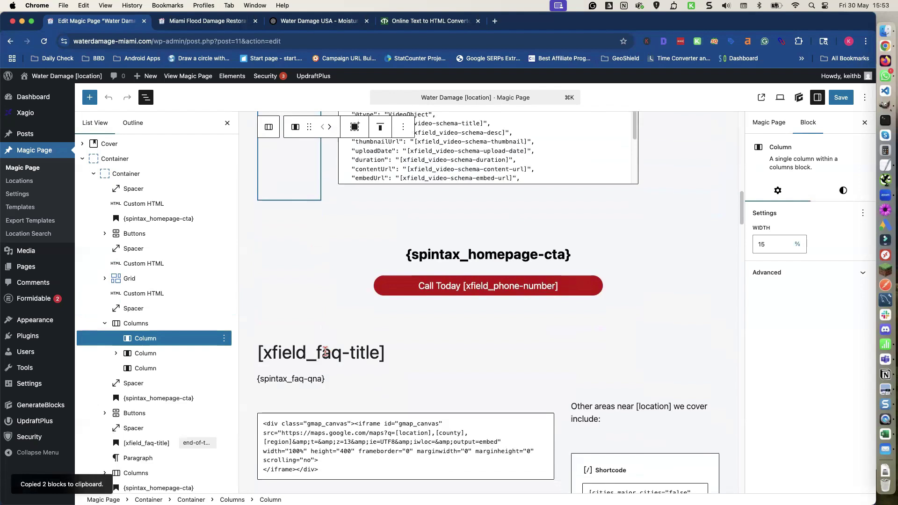
{"action": "left_click", "coordinate": [326, 349]}
{"action": "left_click", "coordinate": [505, 326]}
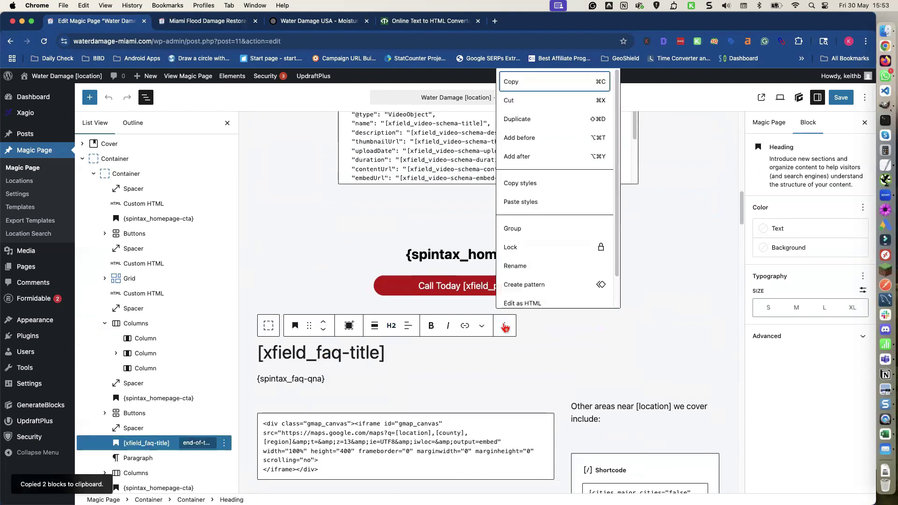
{"action": "left_click", "coordinate": [510, 140]}
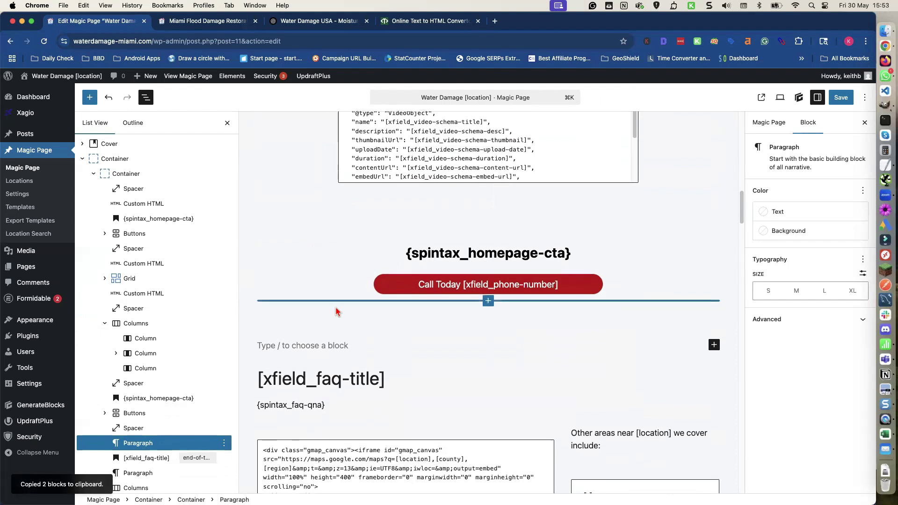
{"action": "key", "text": "super+v"}
Change the pasted Custom HTML shortcode to {spintax_content-block4} and save the Magic Page
{"action": "left_click", "coordinate": [351, 349]}
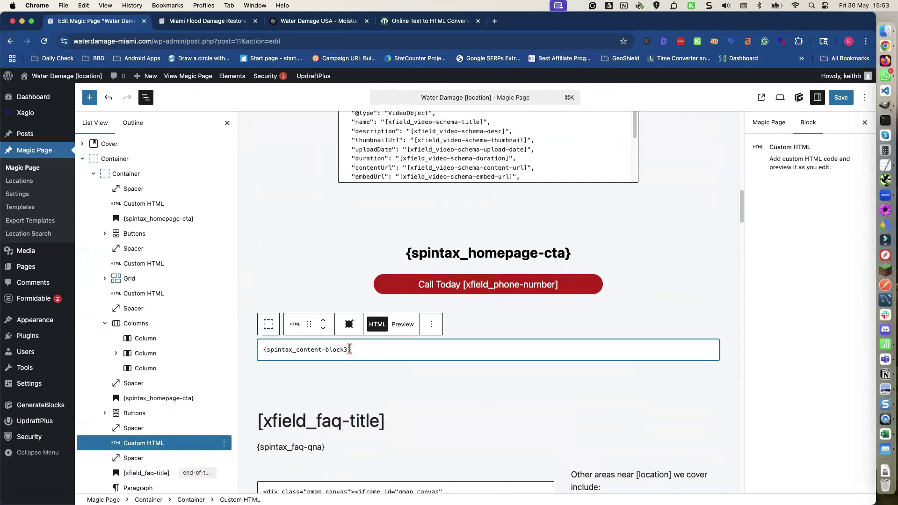
{"action": "left_click", "coordinate": [347, 350]}
{"action": "type", "text": "4"}
{"action": "scroll", "coordinate": [349, 343], "scroll_direction": "down", "scroll_amount": 5}
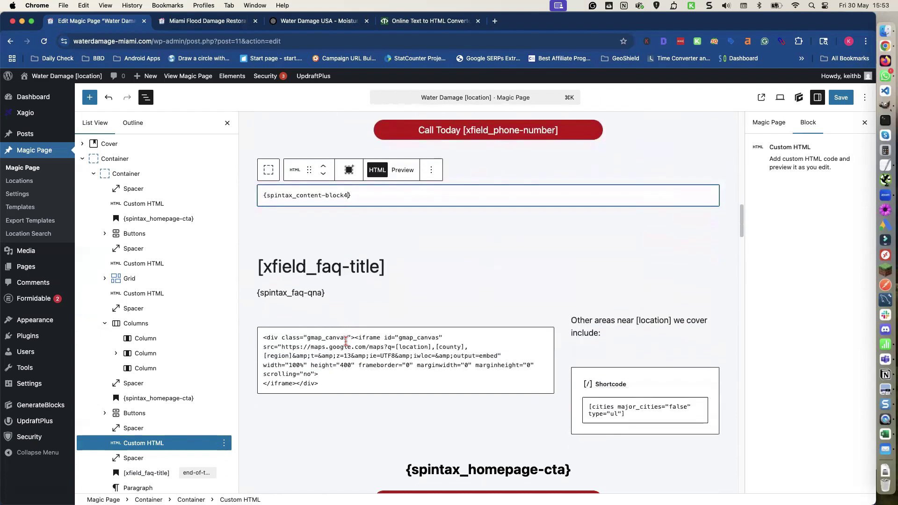
{"action": "scroll", "coordinate": [347, 341], "scroll_direction": "down", "scroll_amount": 2}
{"action": "scroll", "coordinate": [365, 342], "scroll_direction": "down", "scroll_amount": 1}
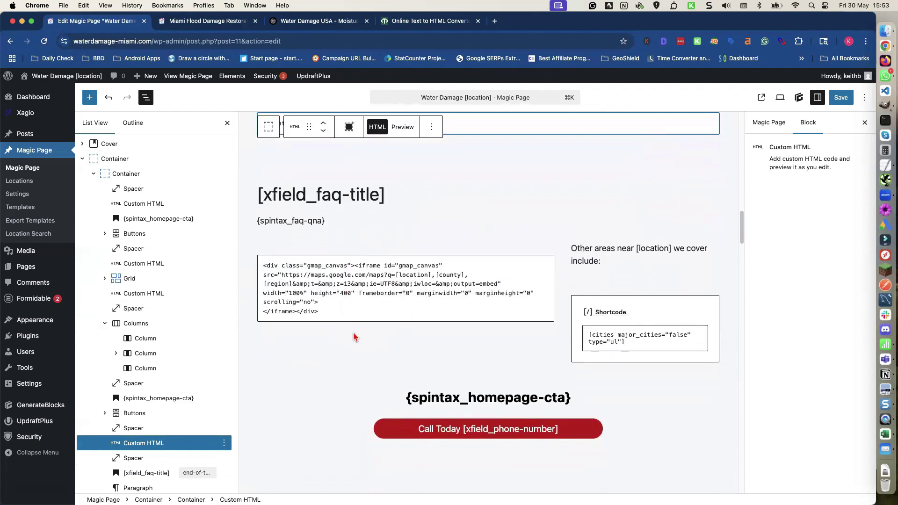
{"action": "scroll", "coordinate": [358, 340], "scroll_direction": "down", "scroll_amount": 9}
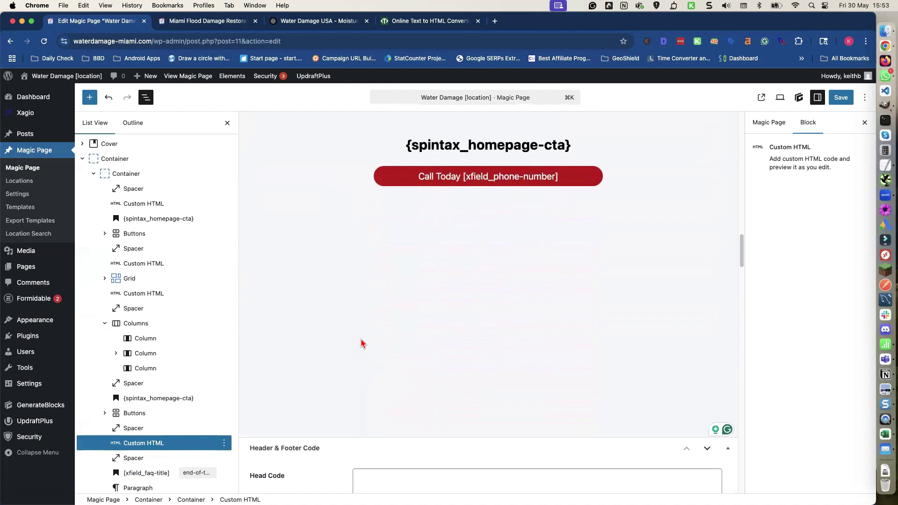
{"action": "scroll", "coordinate": [361, 344], "scroll_direction": "up", "scroll_amount": 12}
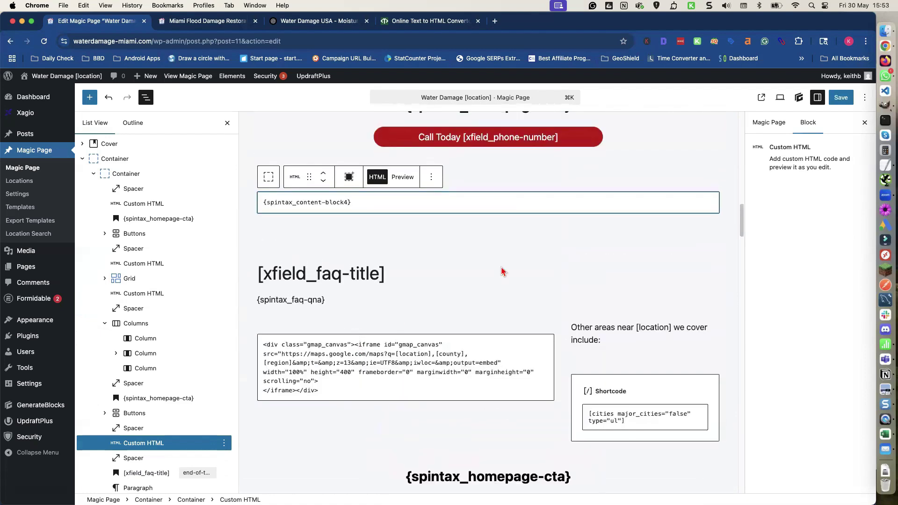
{"action": "left_click", "coordinate": [841, 98]}
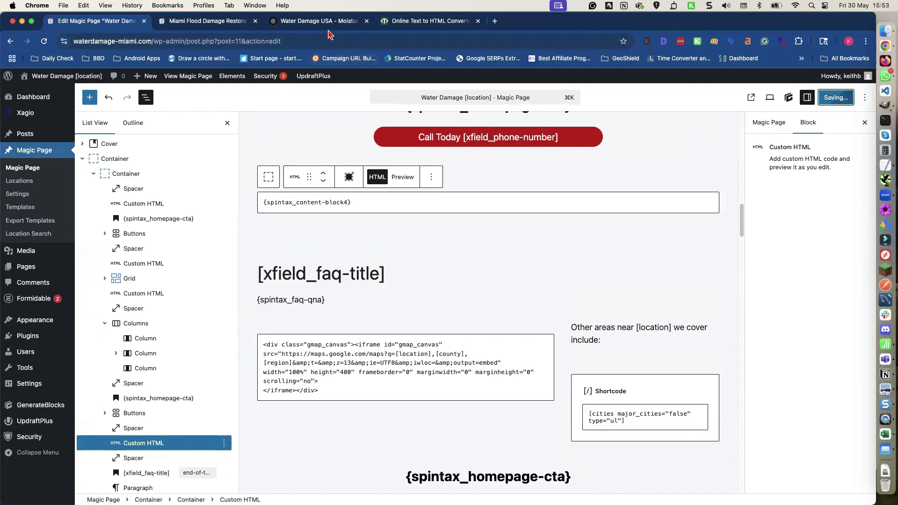
Copy the live page's "Why Choose Miami Flood Damage Restoration?" section through the end of Insurance Assistance and return to the ChatGPT chat
{"action": "left_click", "coordinate": [224, 21]}
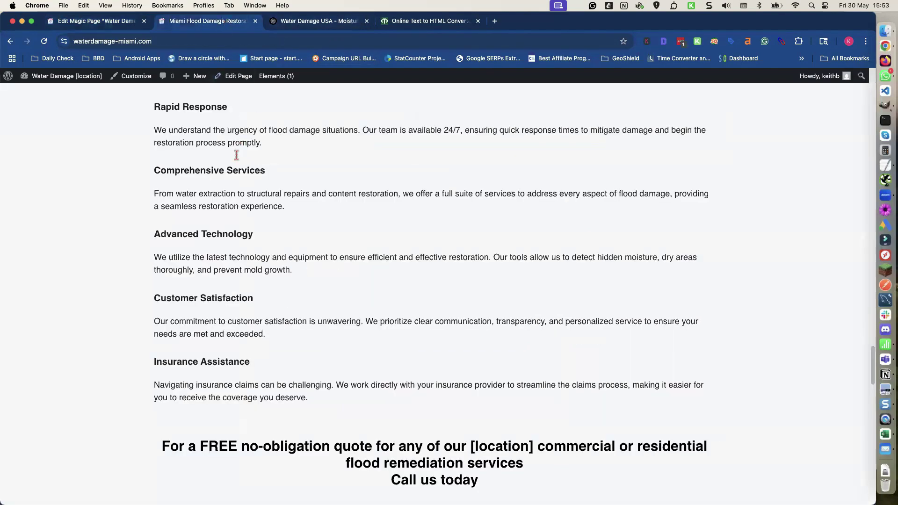
{"action": "scroll", "coordinate": [237, 155], "scroll_direction": "up", "scroll_amount": 12}
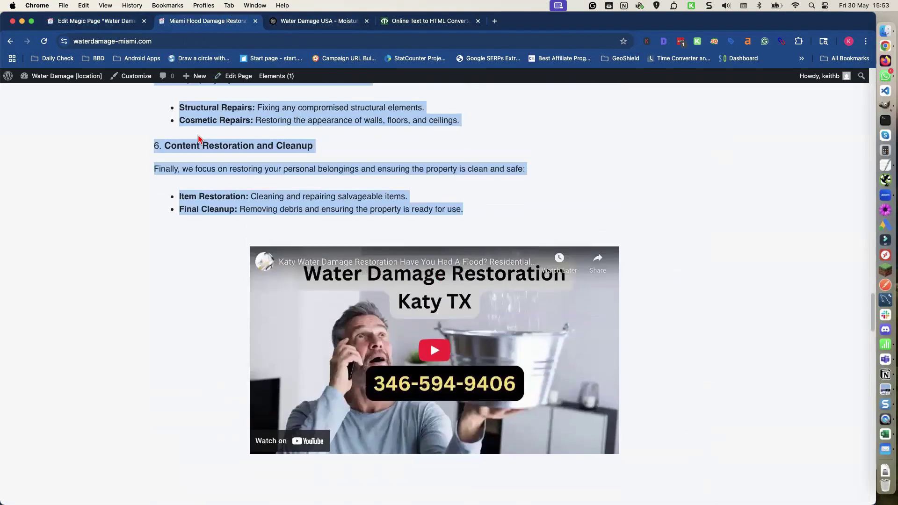
{"action": "scroll", "coordinate": [198, 139], "scroll_direction": "up", "scroll_amount": 15}
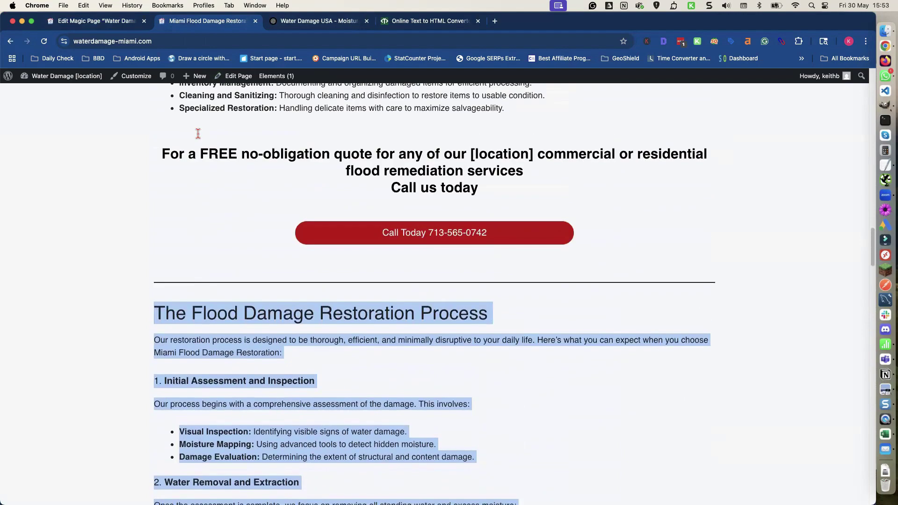
{"action": "scroll", "coordinate": [198, 134], "scroll_direction": "down", "scroll_amount": 20}
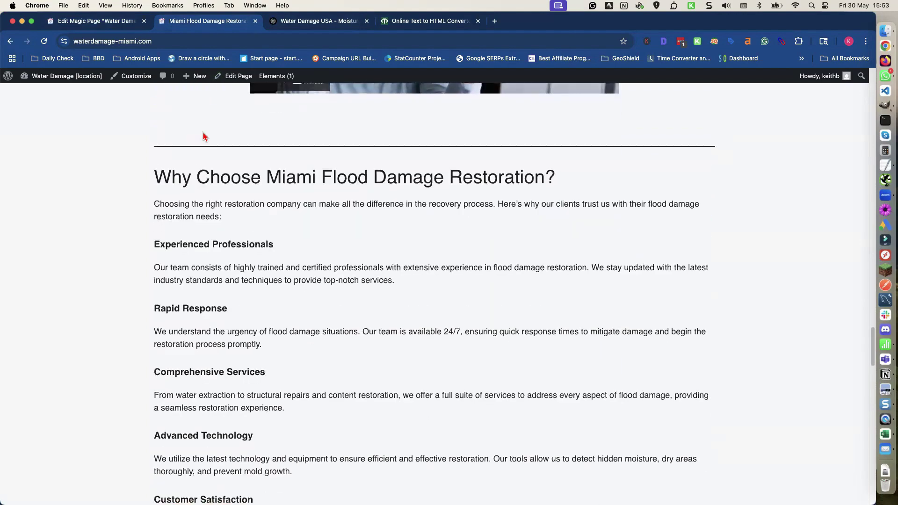
{"action": "left_click_drag", "start_coordinate": [154, 174], "coordinate": [183, 178]}
{"action": "scroll", "coordinate": [183, 182], "scroll_direction": "down", "scroll_amount": 7}
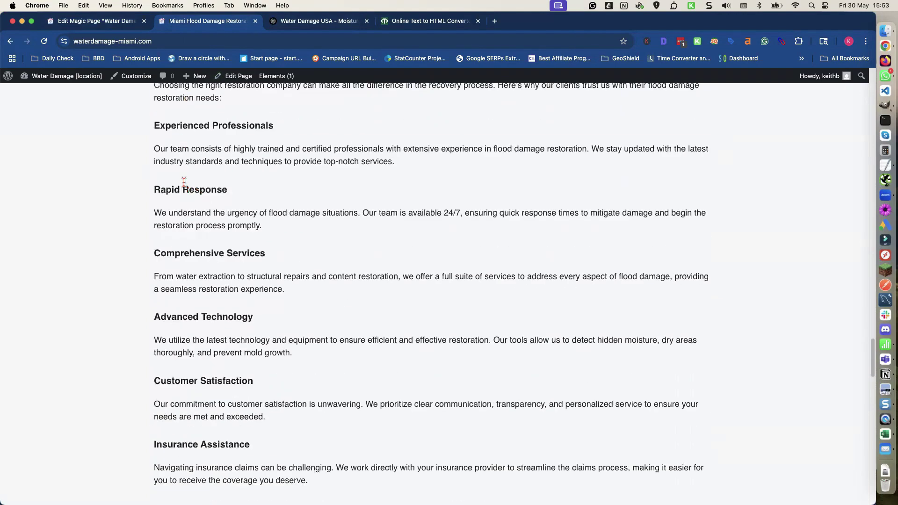
{"action": "scroll", "coordinate": [184, 182], "scroll_direction": "down", "scroll_amount": 4}
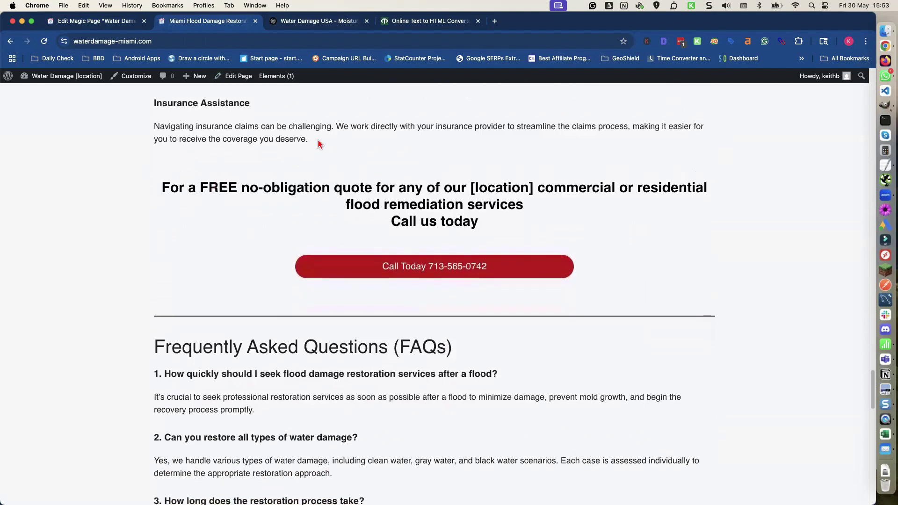
{"action": "left_click", "coordinate": [317, 144], "text": "shift"}
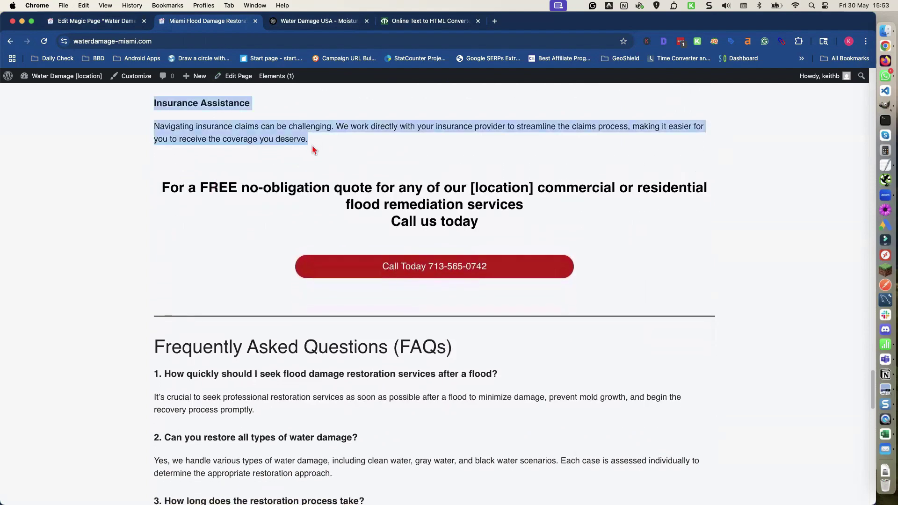
{"action": "scroll", "coordinate": [312, 149], "scroll_direction": "up", "scroll_amount": 12}
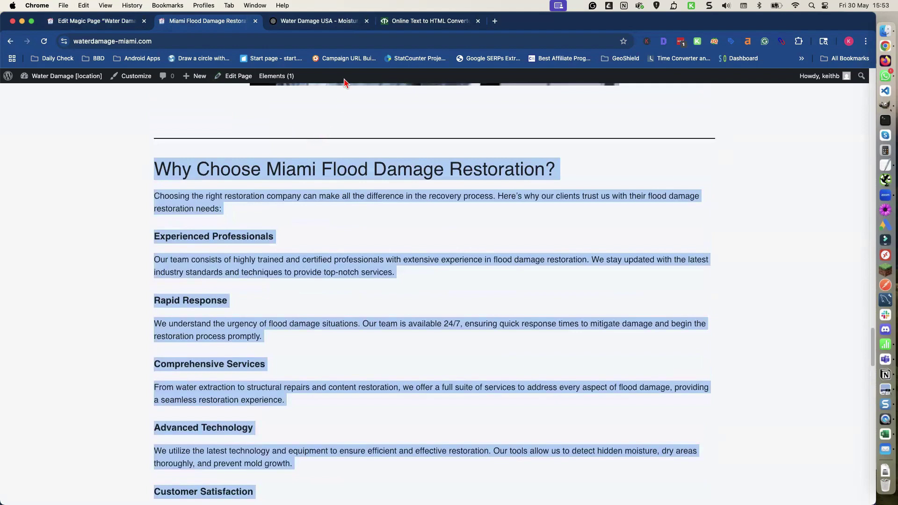
{"action": "left_click", "coordinate": [326, 24]}
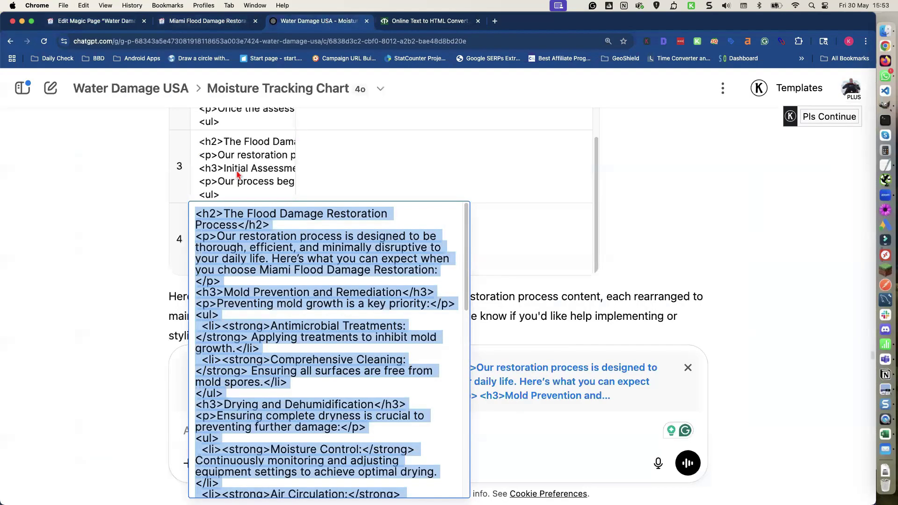
Paste the copied "Why Choose Miami Flood Damage Restoration?" section into the chat message box
{"action": "scroll", "coordinate": [154, 238], "scroll_direction": "down", "scroll_amount": 2}
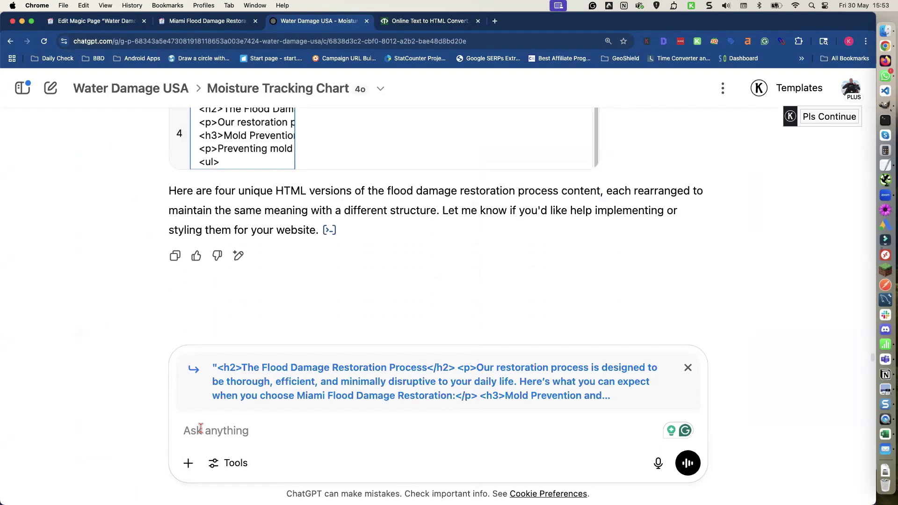
{"action": "key", "text": "super+v"}
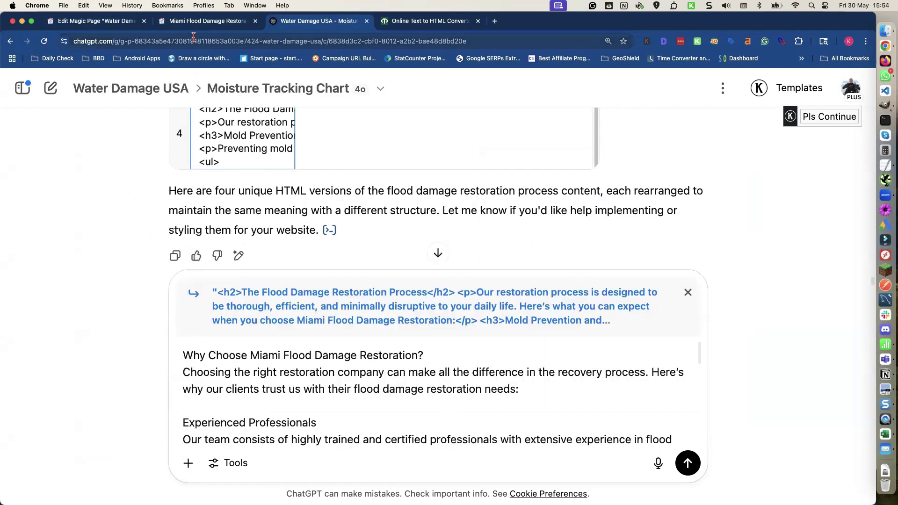
Review the live page's remaining sections from the FAQs through Our Guarantee, then return to the ChatGPT chat
{"action": "left_click", "coordinate": [189, 24]}
{"action": "scroll", "coordinate": [148, 135], "scroll_direction": "down", "scroll_amount": 10}
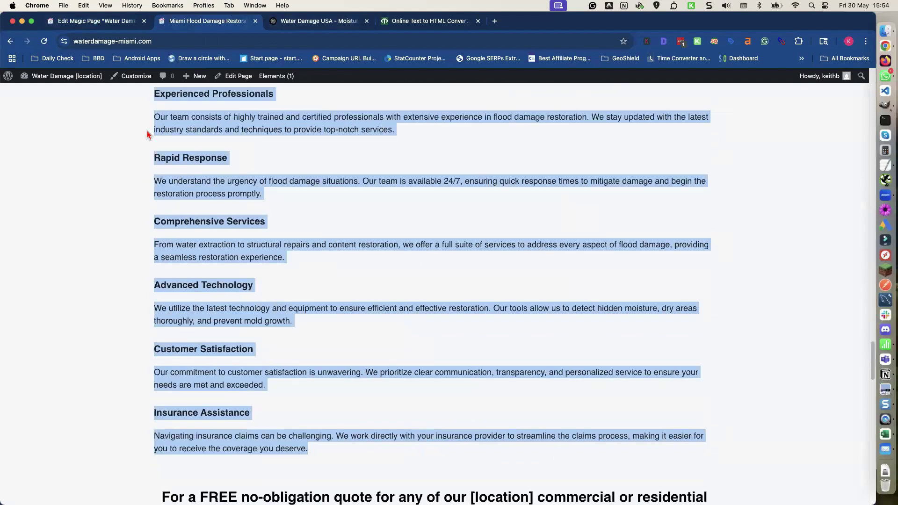
{"action": "scroll", "coordinate": [146, 135], "scroll_direction": "down", "scroll_amount": 15}
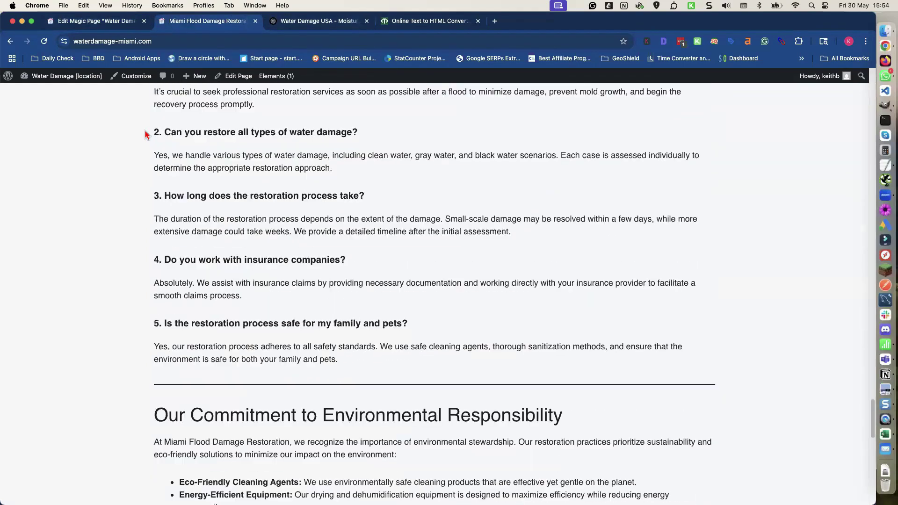
{"action": "scroll", "coordinate": [146, 135], "scroll_direction": "down", "scroll_amount": 10}
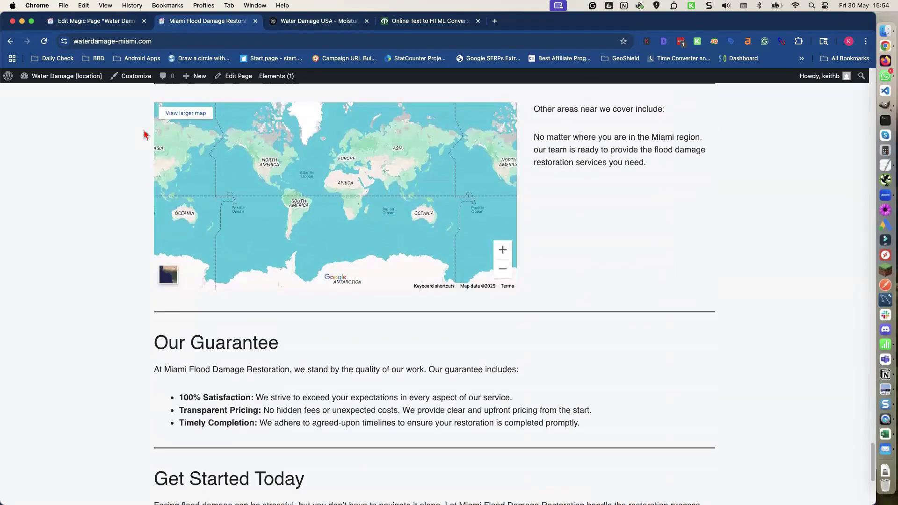
{"action": "scroll", "coordinate": [145, 135], "scroll_direction": "up", "scroll_amount": 10}
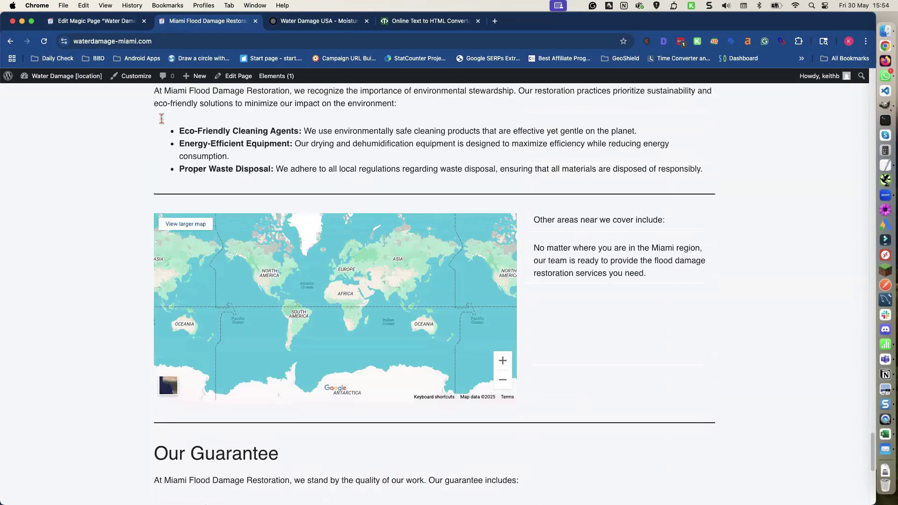
{"action": "scroll", "coordinate": [262, 72], "scroll_direction": "up", "scroll_amount": 8}
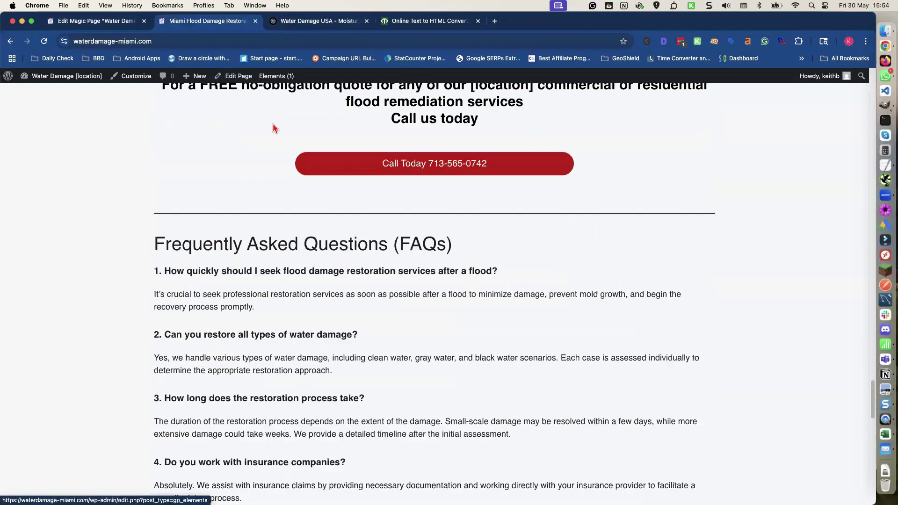
{"action": "key", "text": "ctrl+Tab"}
Copy the instruction paragraph asking for 4 unique HTML versions from the earlier Flood Damage Restoration Process prompt
{"action": "scroll", "coordinate": [721, 189], "scroll_direction": "up", "scroll_amount": 10}
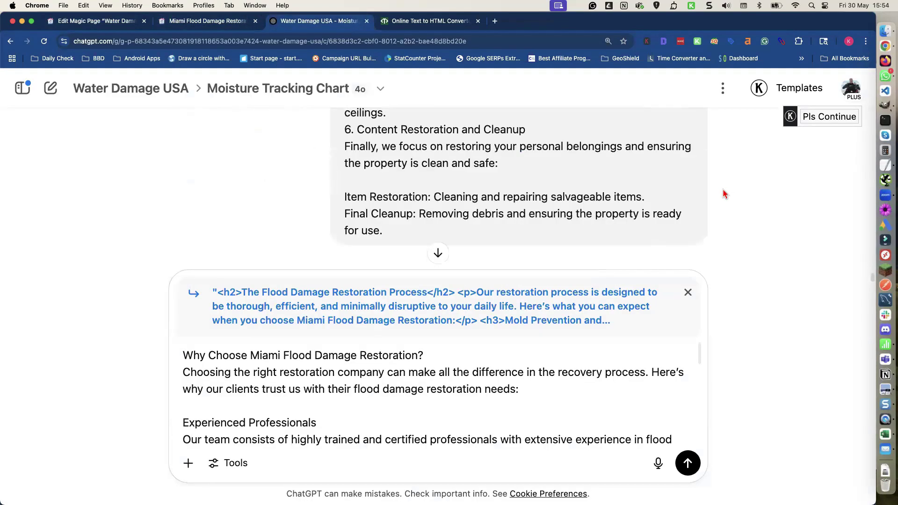
{"action": "scroll", "coordinate": [722, 194], "scroll_direction": "up", "scroll_amount": 10}
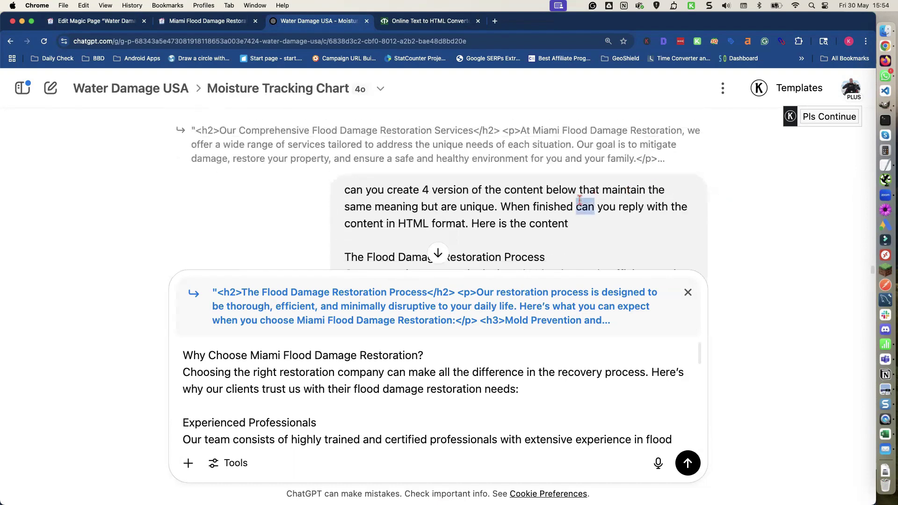
{"action": "triple_click", "coordinate": [582, 206]}
{"action": "key", "text": "super+c"}
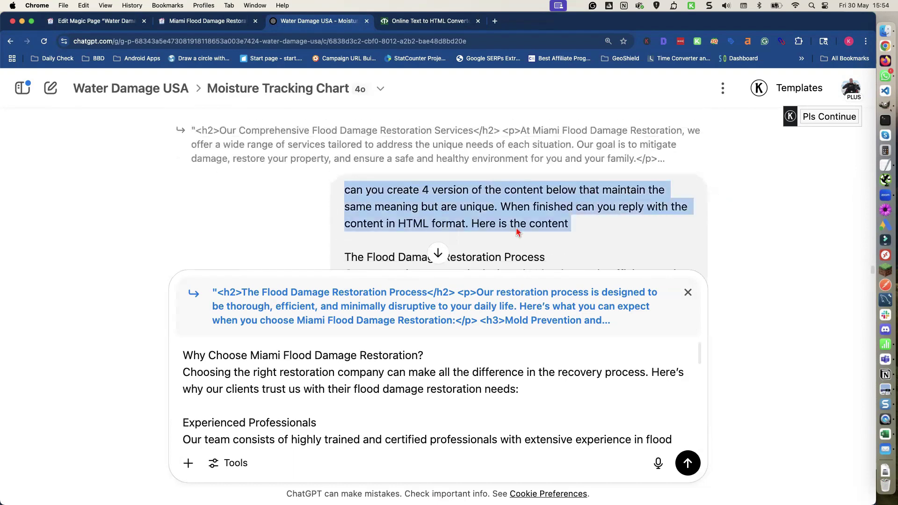
Insert the copied instructions above the "Why Choose Miami Flood Damage Restoration?" text in the message and send it
{"action": "left_click", "coordinate": [196, 354]}
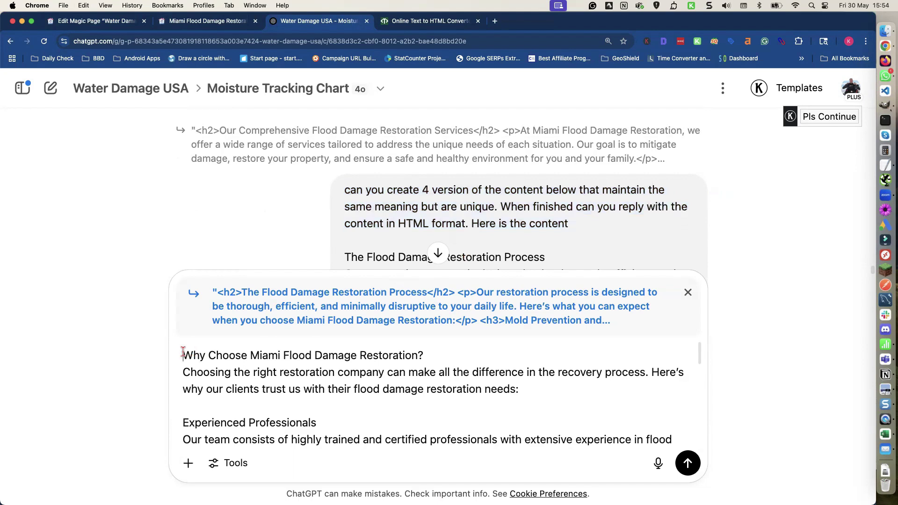
{"action": "key", "text": "shift+Return"}
{"action": "key", "text": "shift+Return"}
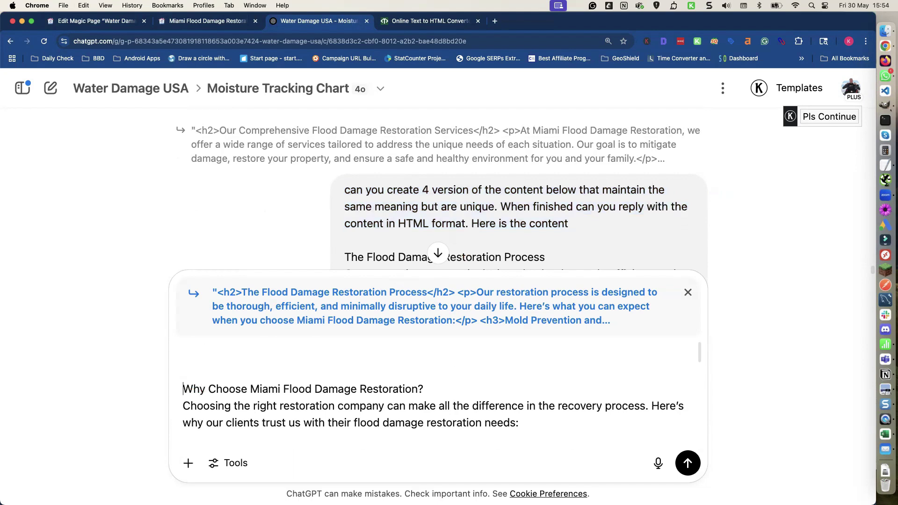
{"action": "key", "text": "super+v"}
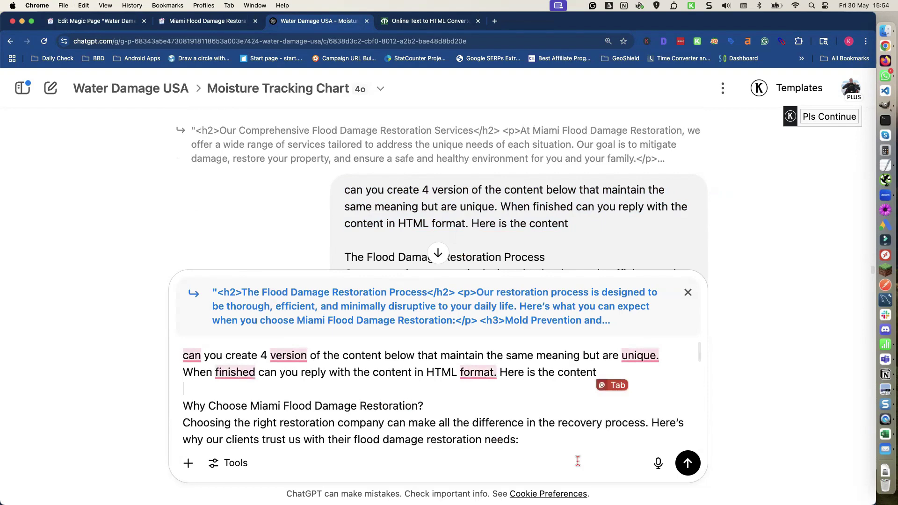
{"action": "left_click", "coordinate": [687, 463]}
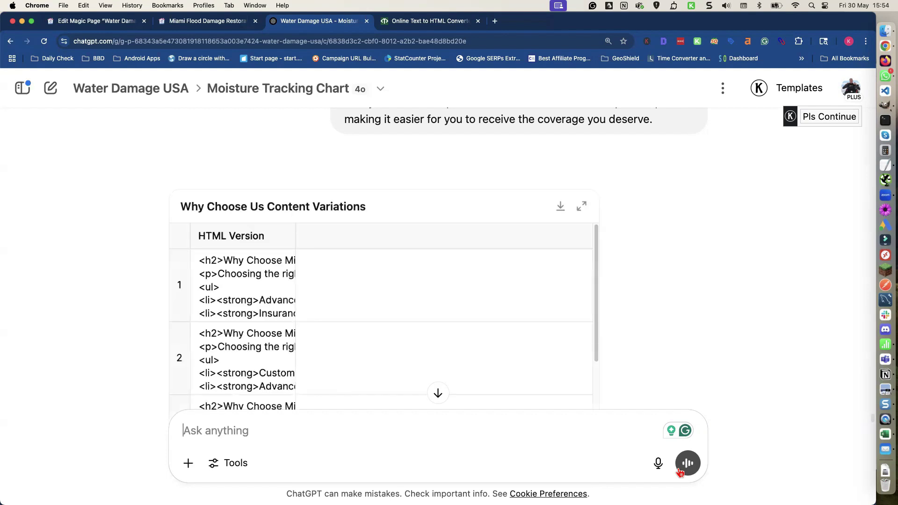
Copy the full HTML of variation 1 from the Why Choose Us table into the first option of content-block4 on the Magic Page
{"action": "left_click", "coordinate": [262, 302]}
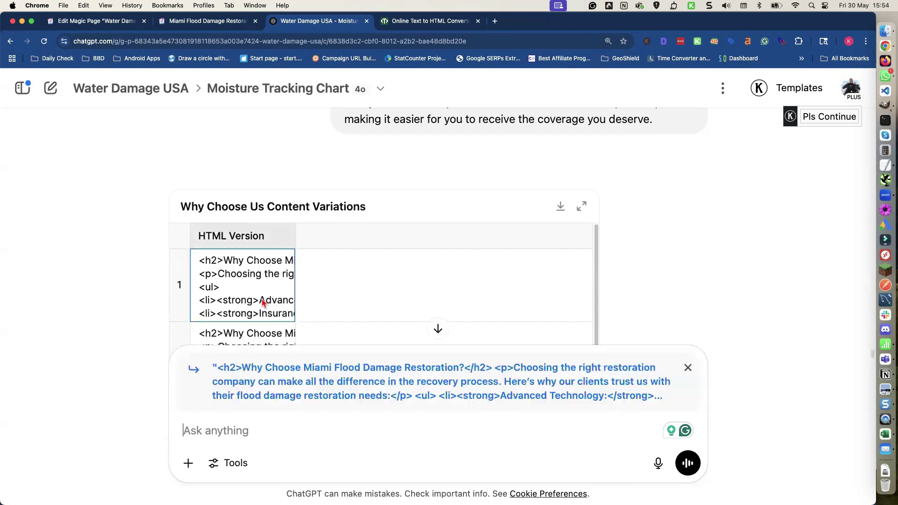
{"action": "double_click", "coordinate": [262, 303]}
{"action": "triple_click", "coordinate": [264, 303]}
{"action": "key", "text": "super+a"}
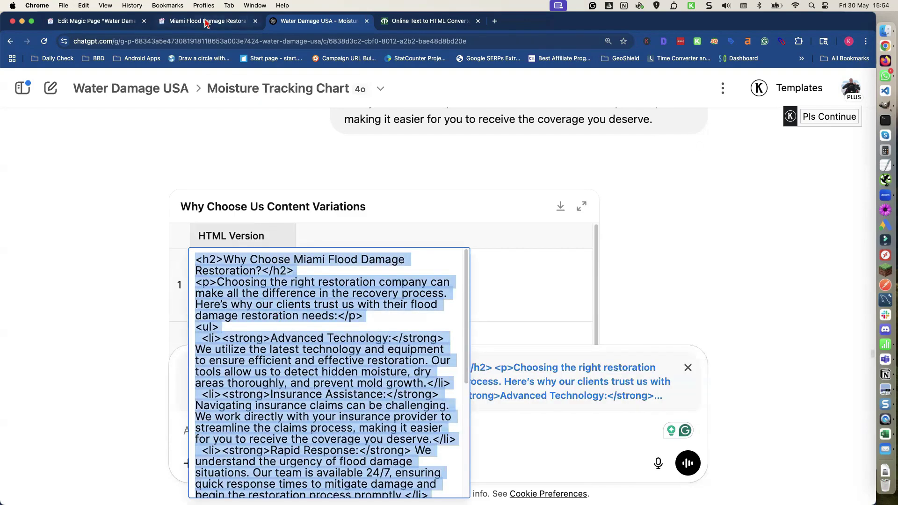
{"action": "left_click", "coordinate": [100, 21]}
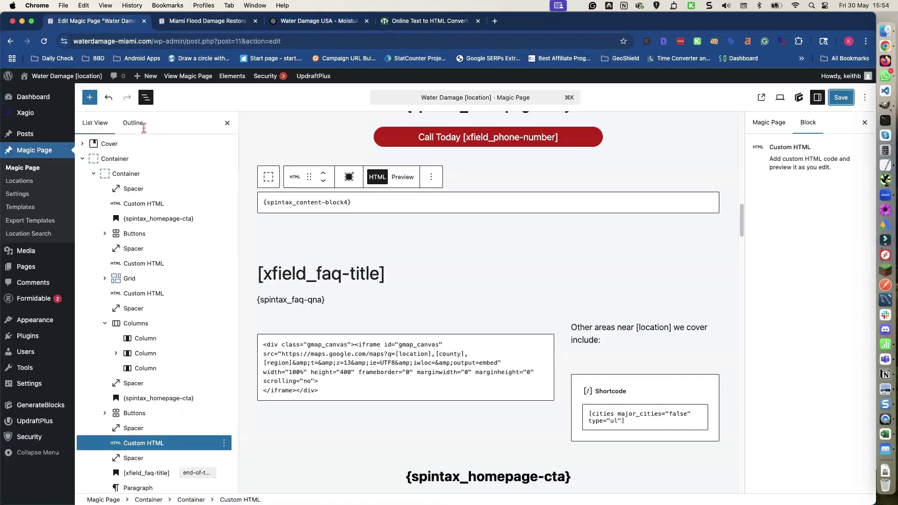
{"action": "scroll", "coordinate": [293, 277], "scroll_direction": "down", "scroll_amount": 20}
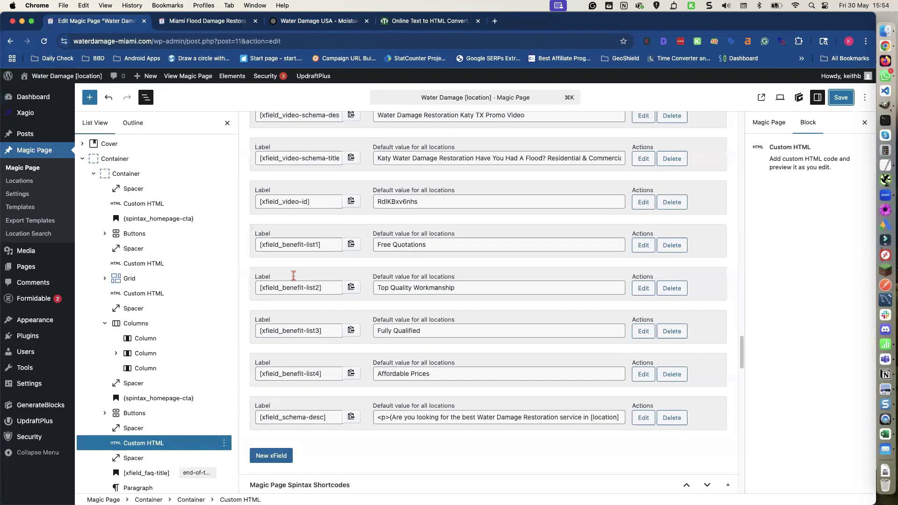
{"action": "scroll", "coordinate": [296, 280], "scroll_direction": "up", "scroll_amount": 3}
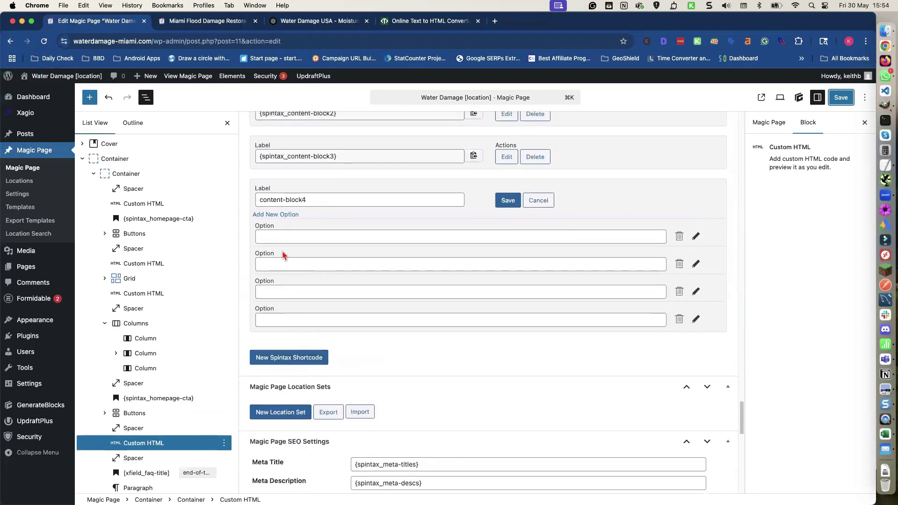
{"action": "left_click", "coordinate": [277, 238]}
{"action": "key", "text": "super+v"}
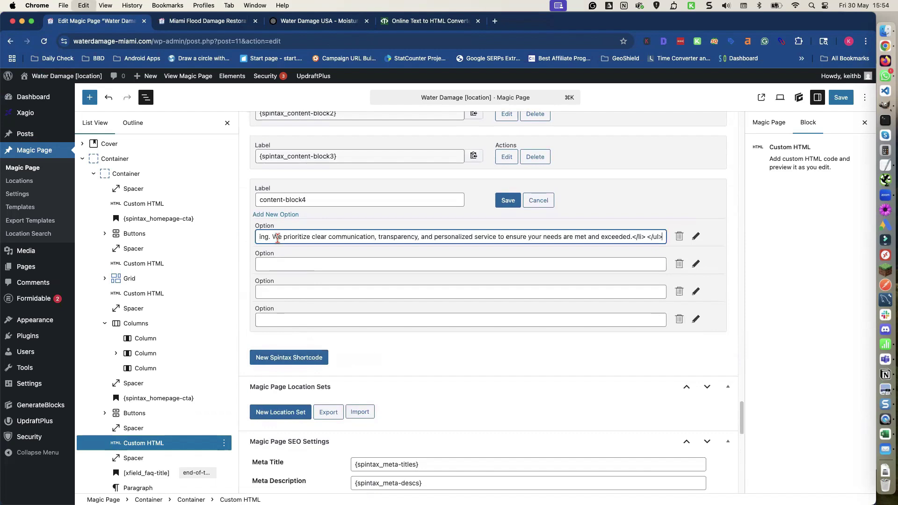
Copy the full HTML of variation 2 from the ChatGPT table into the second option of content-block4
{"action": "left_click", "coordinate": [279, 263]}
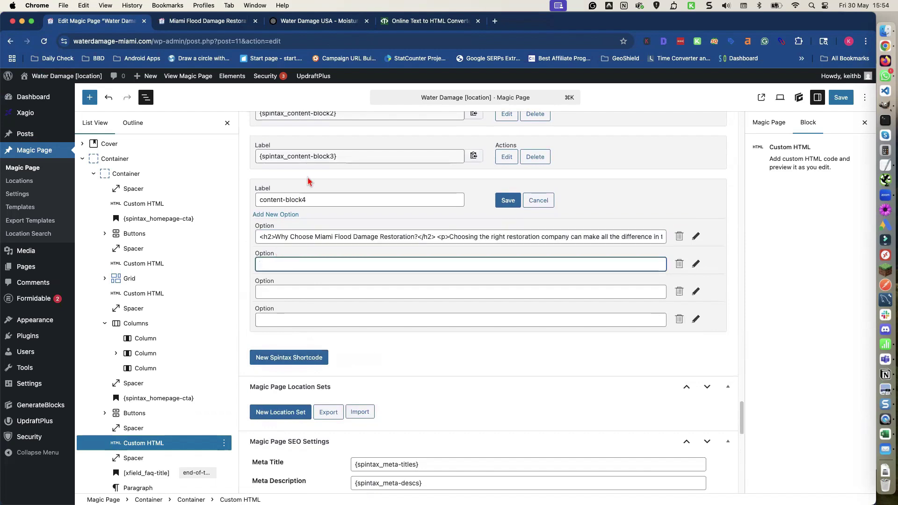
{"action": "left_click", "coordinate": [307, 22]}
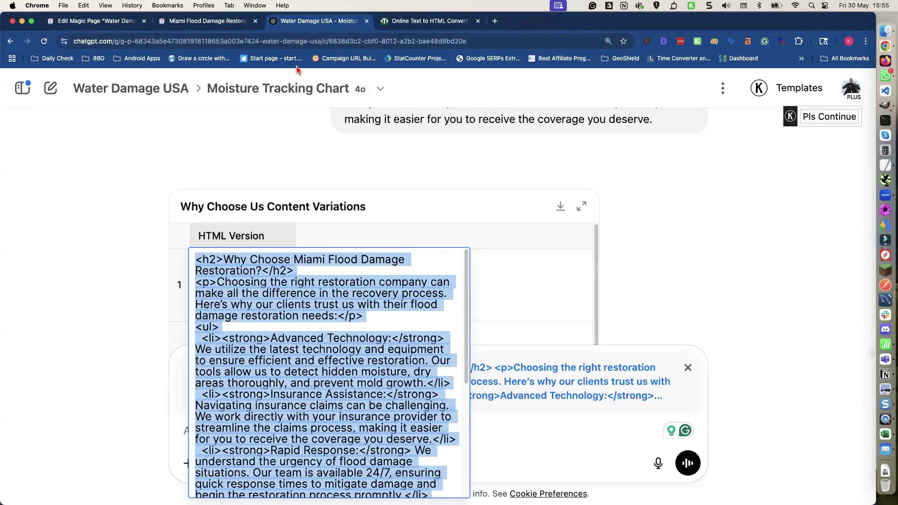
{"action": "left_click", "coordinate": [178, 165]}
{"action": "scroll", "coordinate": [176, 184], "scroll_direction": "down", "scroll_amount": 3}
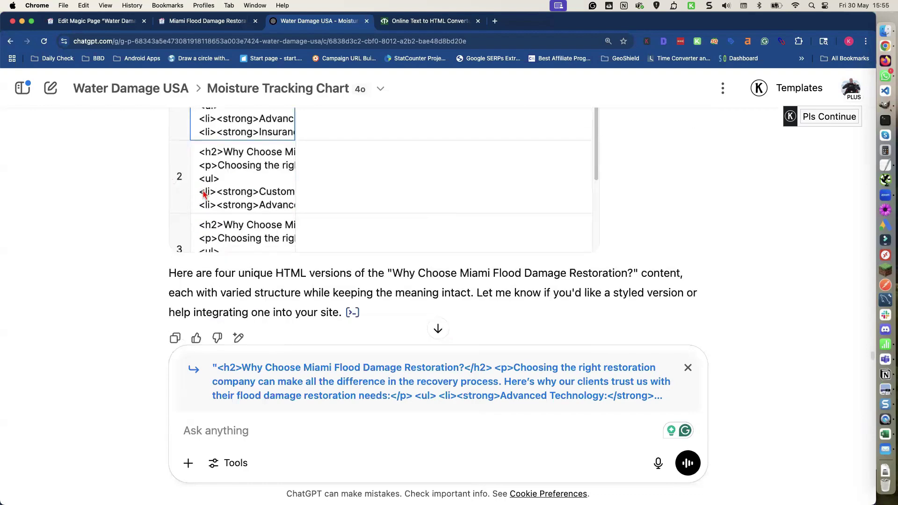
{"action": "left_click", "coordinate": [236, 176]}
{"action": "double_click", "coordinate": [236, 176]}
{"action": "key", "text": "super+a"}
{"action": "key", "text": "super+c"}
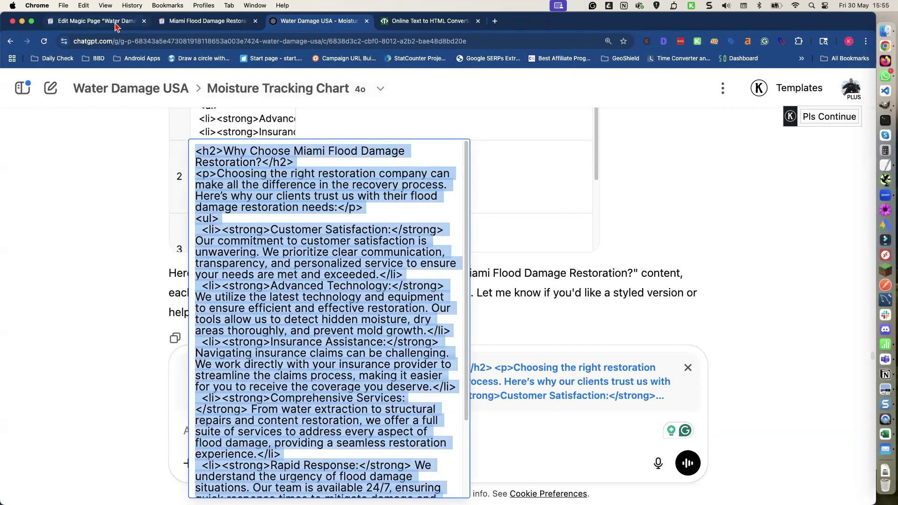
{"action": "left_click", "coordinate": [94, 21]}
{"action": "key", "text": "super+v"}
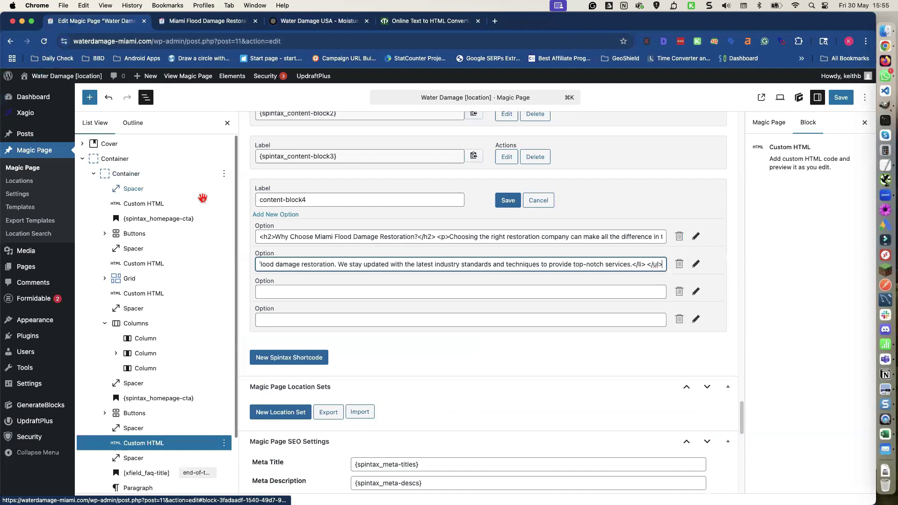
Copy the full HTML of variation 3 from the ChatGPT table into the third option of content-block4
{"action": "left_click", "coordinate": [275, 294]}
{"action": "left_click", "coordinate": [288, 23]}
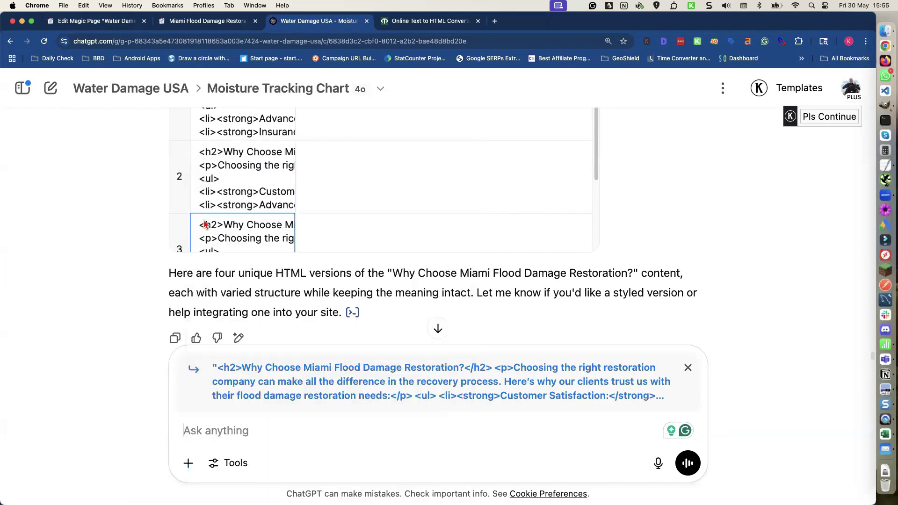
{"action": "triple_click", "coordinate": [204, 224]}
{"action": "key", "text": "super+a"}
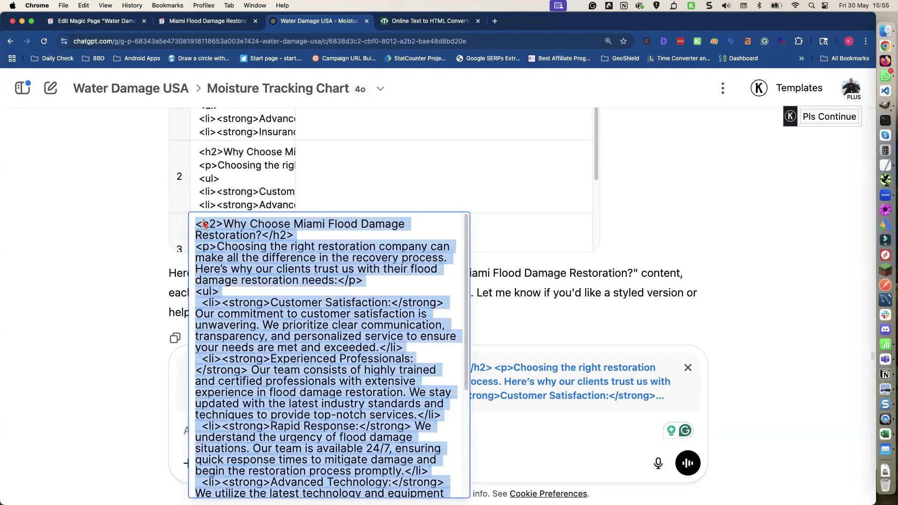
{"action": "key", "text": "super+c"}
{"action": "left_click", "coordinate": [115, 22]}
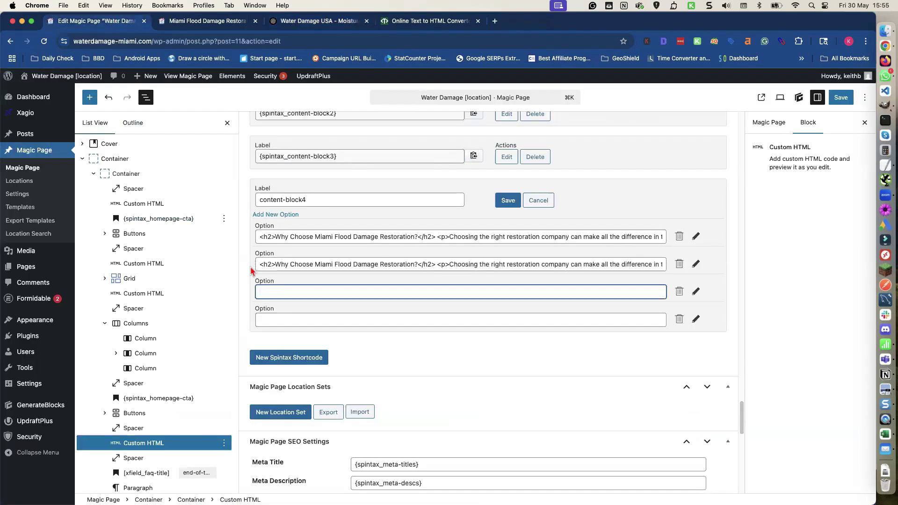
{"action": "key", "text": "super+v"}
Copy the full HTML of variation 4 from the ChatGPT table into the fourth option of content-block4
{"action": "left_click", "coordinate": [280, 318]}
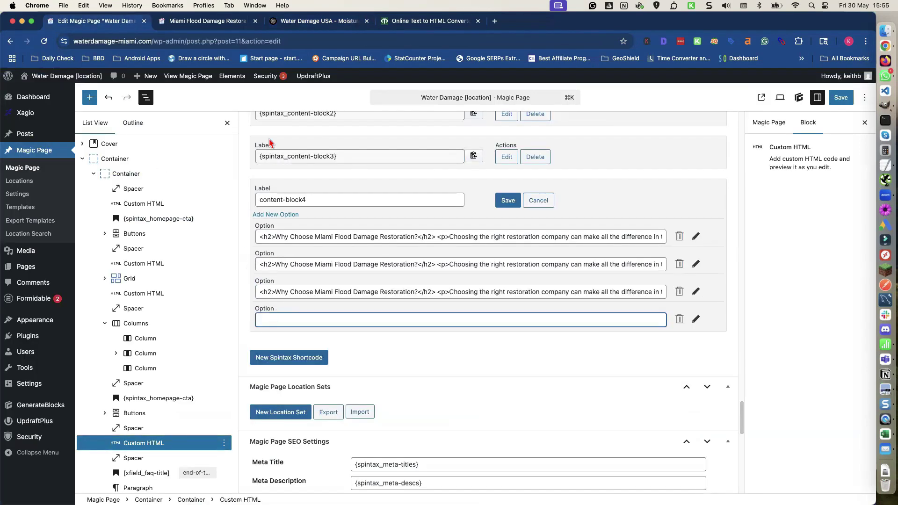
{"action": "left_click", "coordinate": [292, 22]}
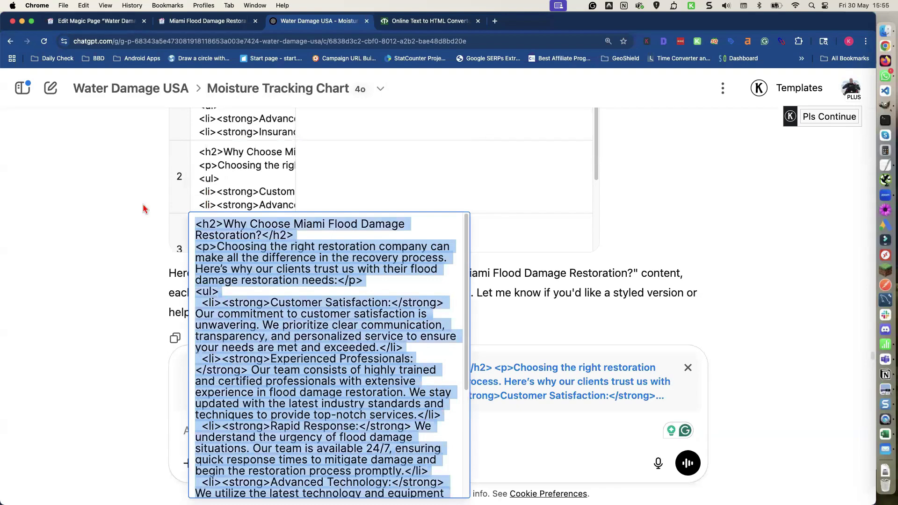
{"action": "scroll", "coordinate": [227, 208], "scroll_direction": "down", "scroll_amount": 2}
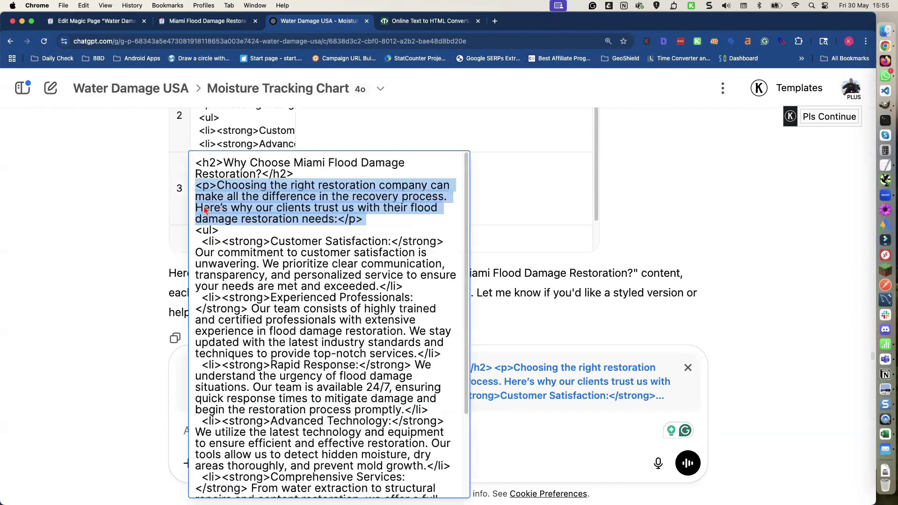
{"action": "scroll", "coordinate": [224, 208], "scroll_direction": "down", "scroll_amount": 2}
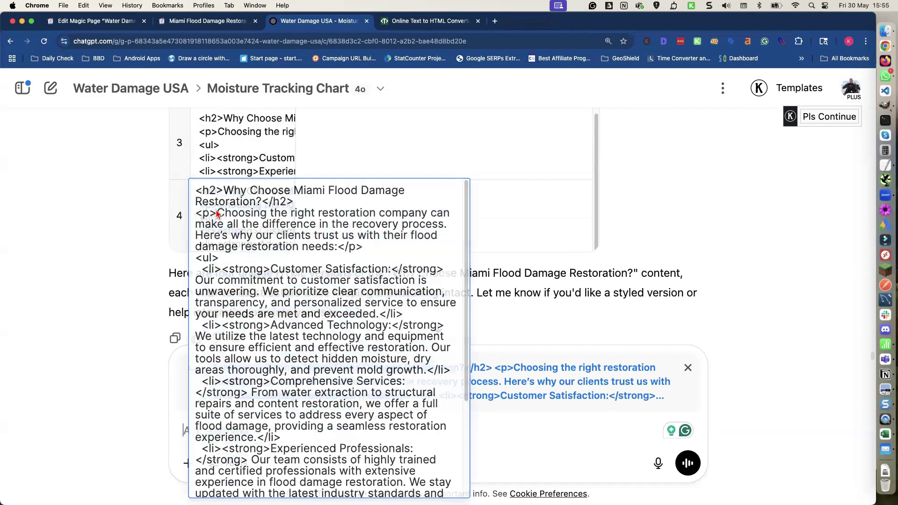
{"action": "triple_click", "coordinate": [217, 214]}
{"action": "key", "text": "super+a"}
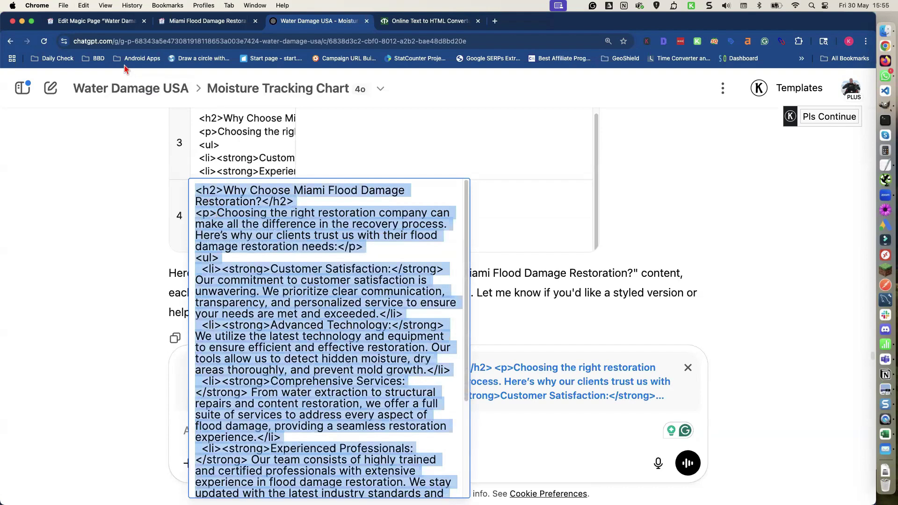
{"action": "left_click", "coordinate": [113, 21]}
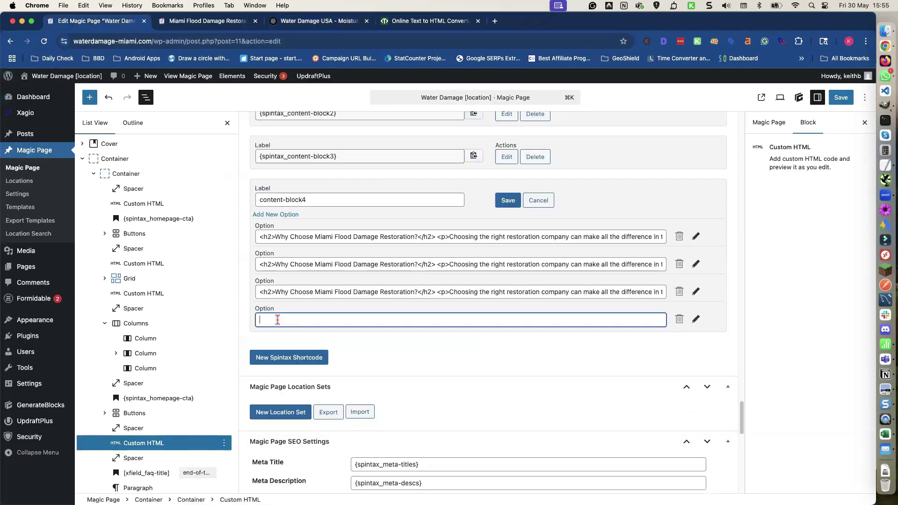
{"action": "key", "text": "super+v"}
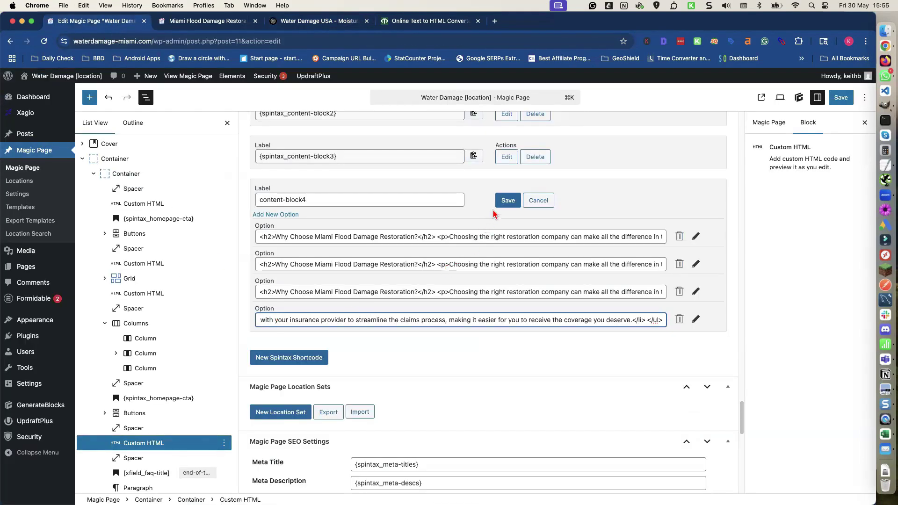
Save the content-block4 spintax shortcode with its four options and update the Magic Page
{"action": "left_click", "coordinate": [508, 200]}
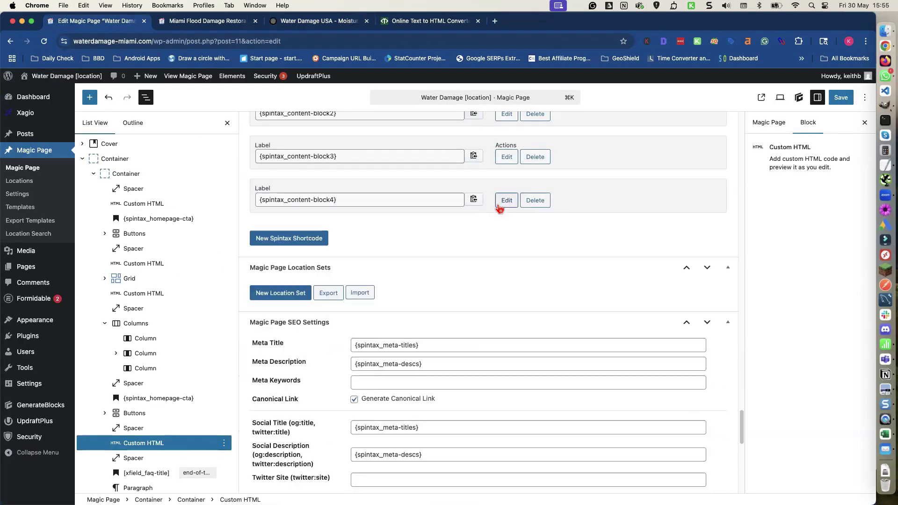
{"action": "left_click", "coordinate": [839, 100]}
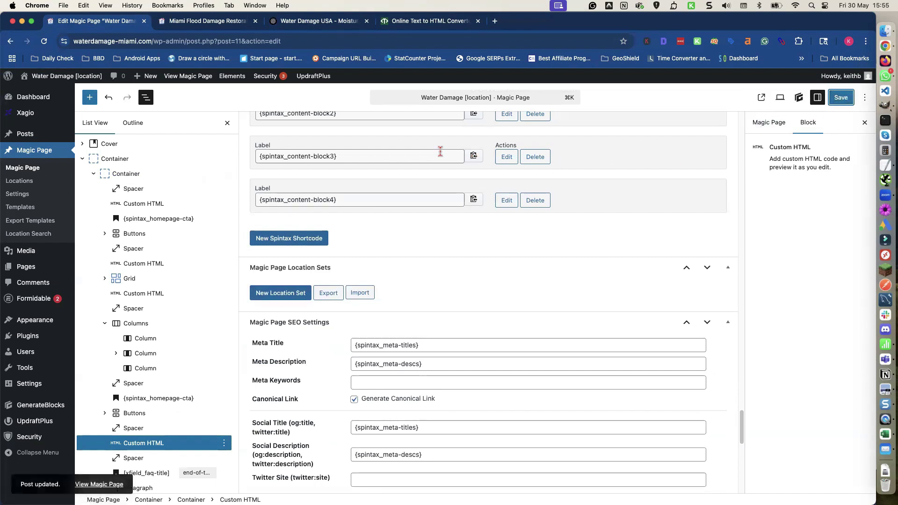
{"action": "scroll", "coordinate": [346, 145], "scroll_direction": "up", "scroll_amount": 4}
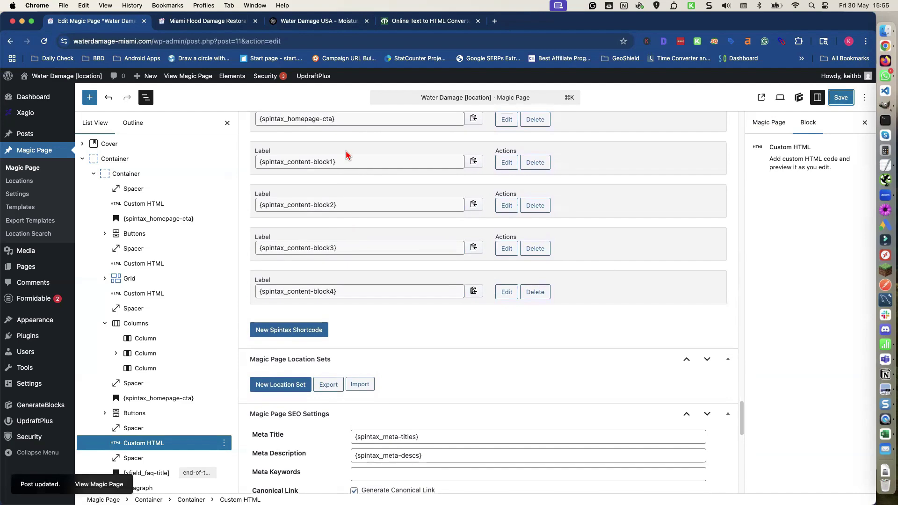
Close the expanded variation 4 cell in the ChatGPT table and return to the Magic Page's spintax shortcodes
{"action": "left_click", "coordinate": [315, 22]}
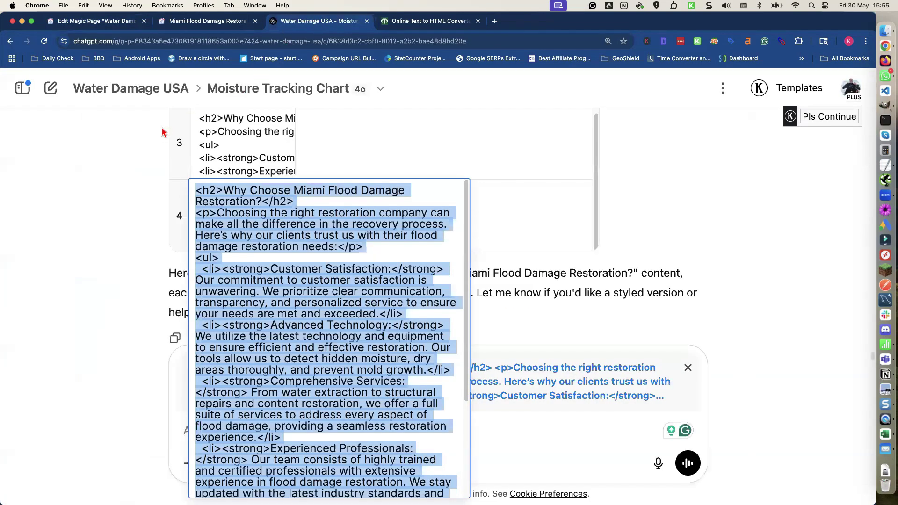
{"action": "left_click", "coordinate": [142, 137]}
{"action": "left_click", "coordinate": [100, 22]}
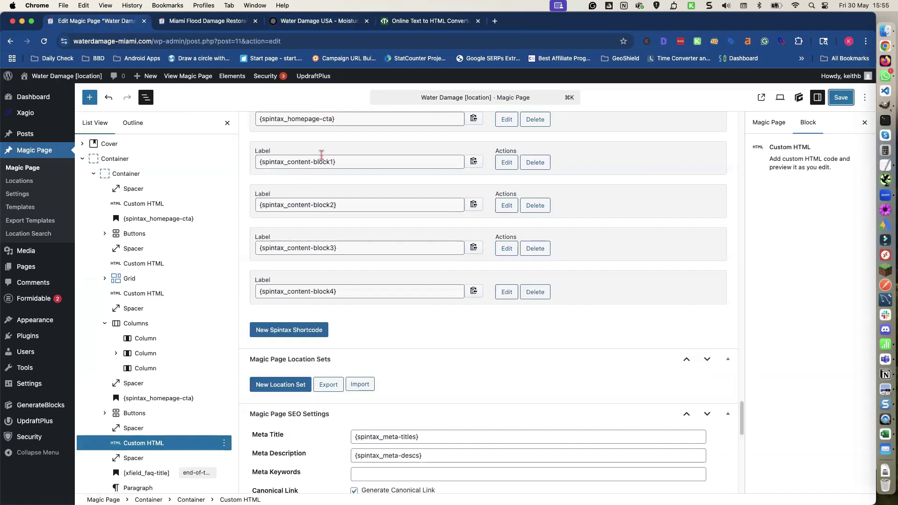
{"action": "scroll", "coordinate": [322, 155], "scroll_direction": "down", "scroll_amount": 2}
{"action": "scroll", "coordinate": [321, 154], "scroll_direction": "up", "scroll_amount": 5}
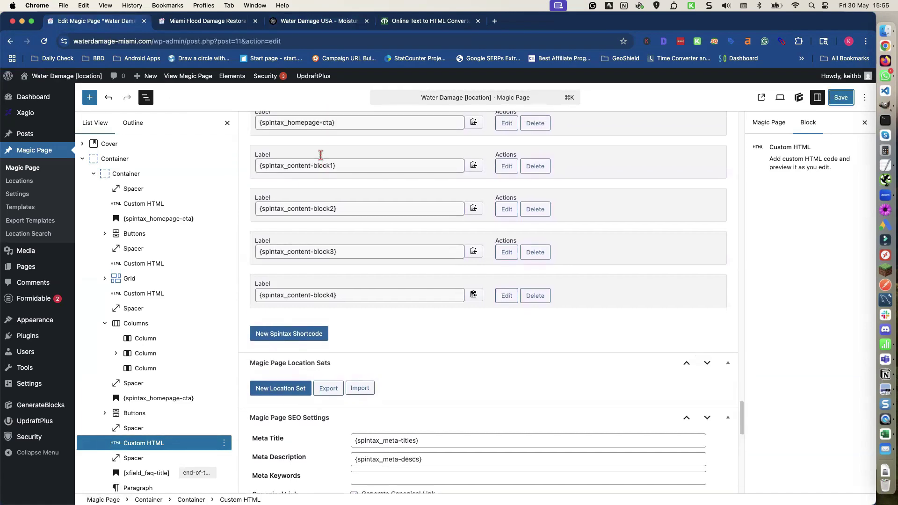
Look over the FAQ and restoration process sections of the published Miami homepage
{"action": "left_click", "coordinate": [236, 28]}
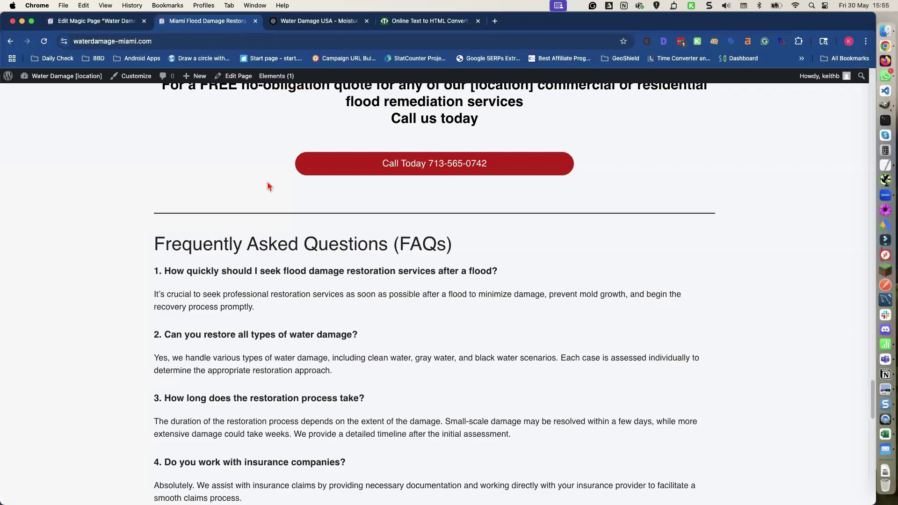
{"action": "scroll", "coordinate": [266, 185], "scroll_direction": "down", "scroll_amount": 8}
{"action": "scroll", "coordinate": [259, 182], "scroll_direction": "up", "scroll_amount": 12}
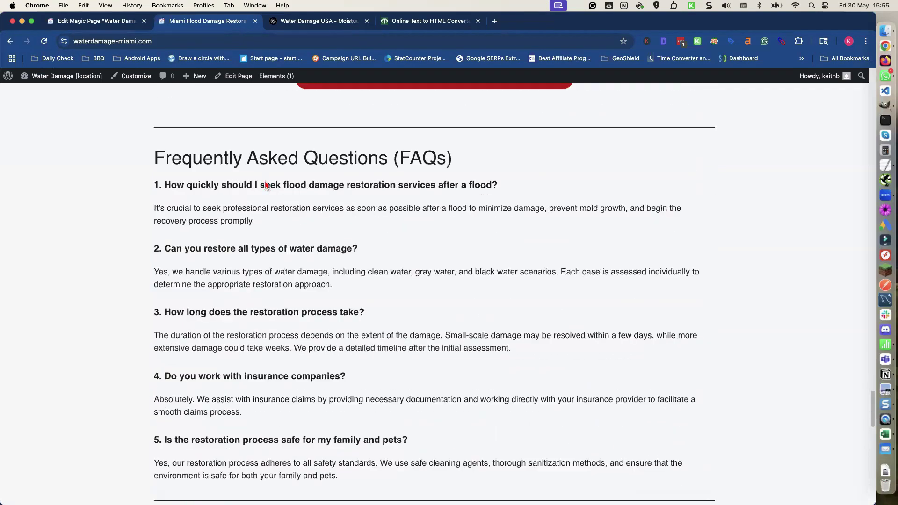
{"action": "triple_click", "coordinate": [251, 178]}
{"action": "scroll", "coordinate": [252, 179], "scroll_direction": "up", "scroll_amount": 16}
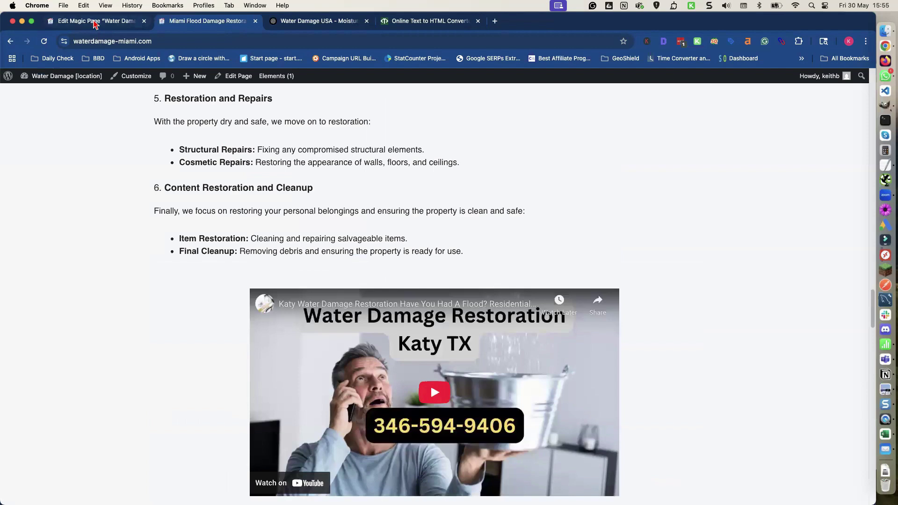
Review the xField and spintax shortcode lists on the Magic Page, from the benefit list entries through content-block4
{"action": "left_click", "coordinate": [95, 25]}
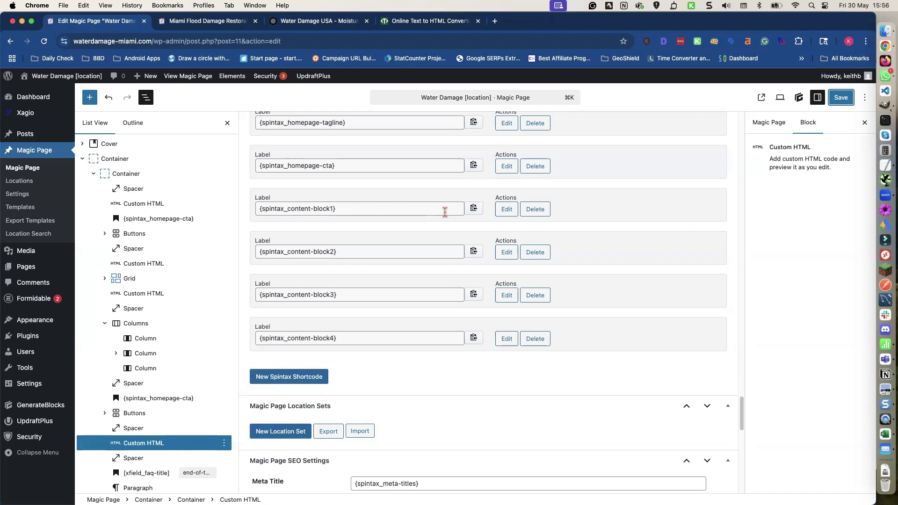
{"action": "scroll", "coordinate": [445, 212], "scroll_direction": "up", "scroll_amount": 8}
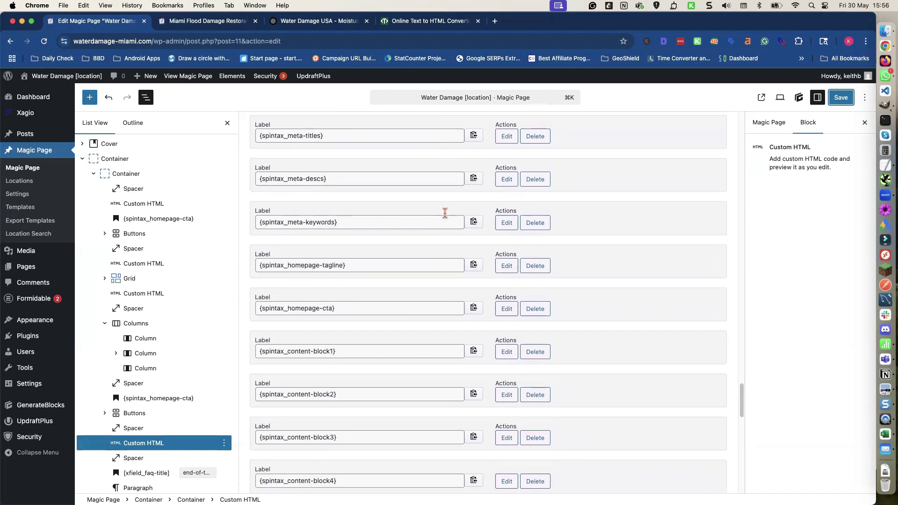
{"action": "scroll", "coordinate": [445, 216], "scroll_direction": "up", "scroll_amount": 7}
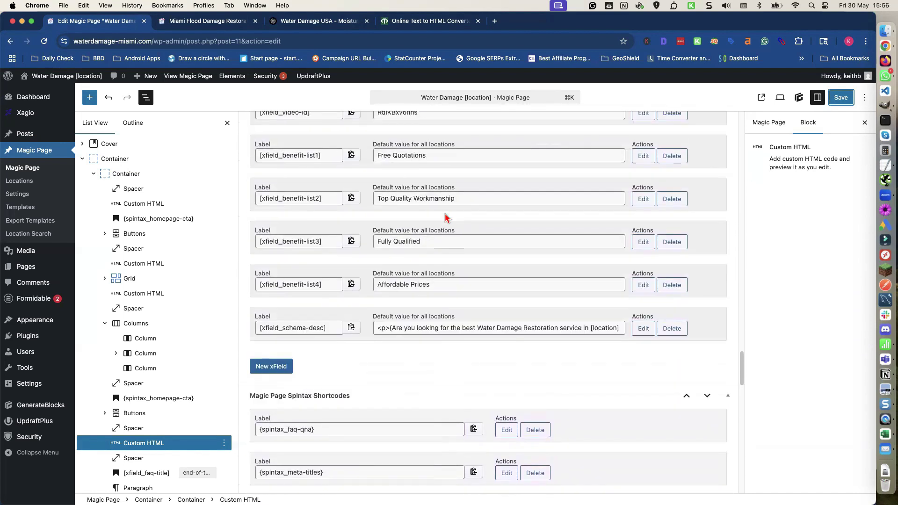
{"action": "scroll", "coordinate": [445, 218], "scroll_direction": "down", "scroll_amount": 7}
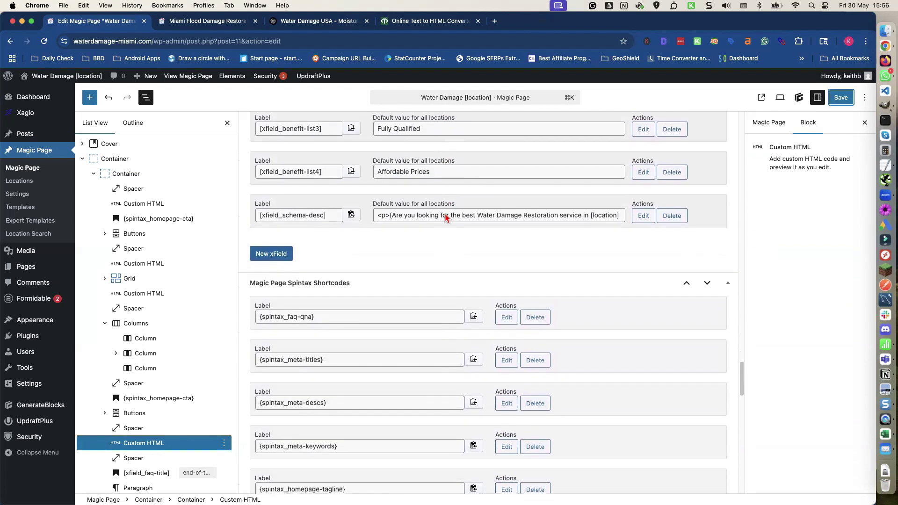
{"action": "scroll", "coordinate": [445, 219], "scroll_direction": "down", "scroll_amount": 2}
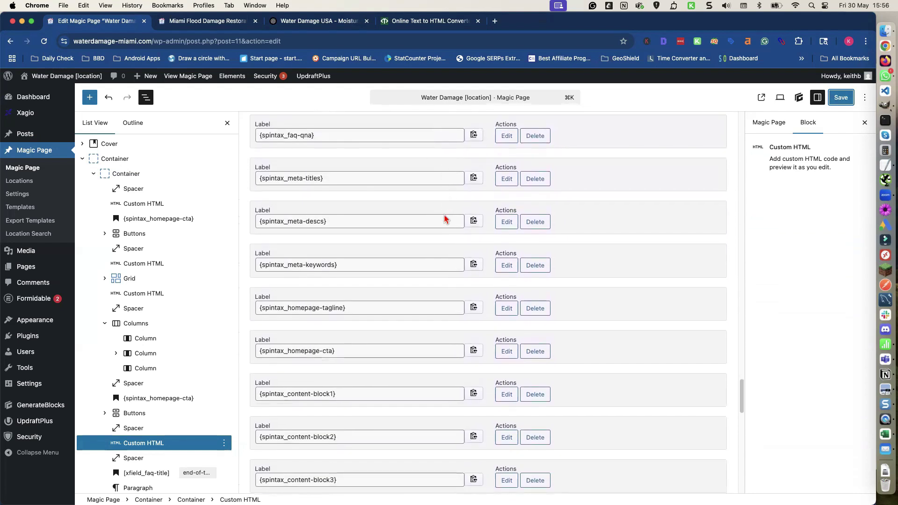
{"action": "scroll", "coordinate": [445, 218], "scroll_direction": "down", "scroll_amount": 4}
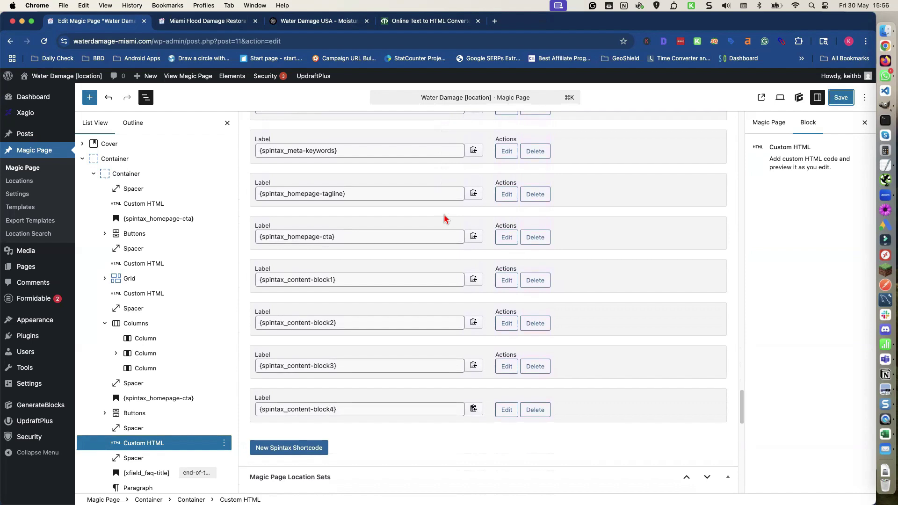
{"action": "scroll", "coordinate": [445, 219], "scroll_direction": "down", "scroll_amount": 4}
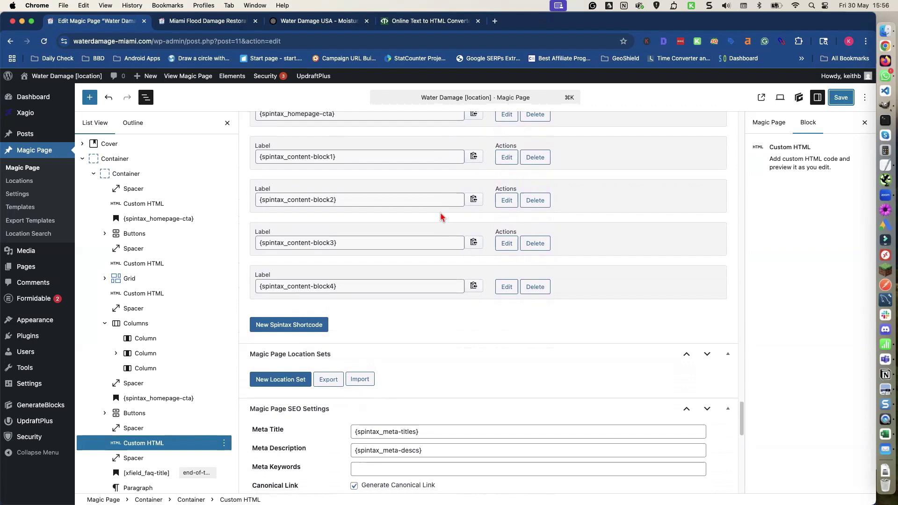
Enable the Xagio SEO section for the Magic Page and save the page
{"action": "scroll", "coordinate": [432, 216], "scroll_direction": "down", "scroll_amount": 1}
{"action": "scroll", "coordinate": [431, 214], "scroll_direction": "down", "scroll_amount": 6}
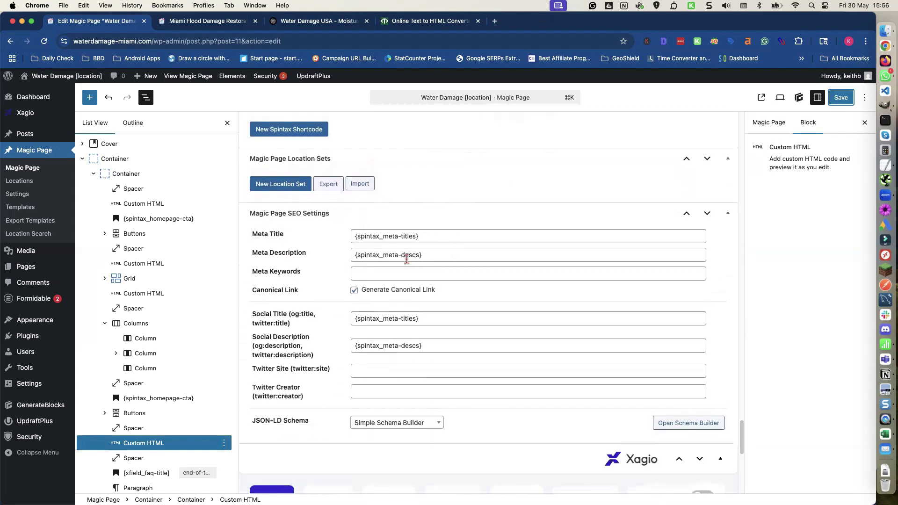
{"action": "scroll", "coordinate": [408, 260], "scroll_direction": "down", "scroll_amount": 4}
{"action": "scroll", "coordinate": [408, 263], "scroll_direction": "down", "scroll_amount": 1}
{"action": "scroll", "coordinate": [408, 263], "scroll_direction": "down", "scroll_amount": 3}
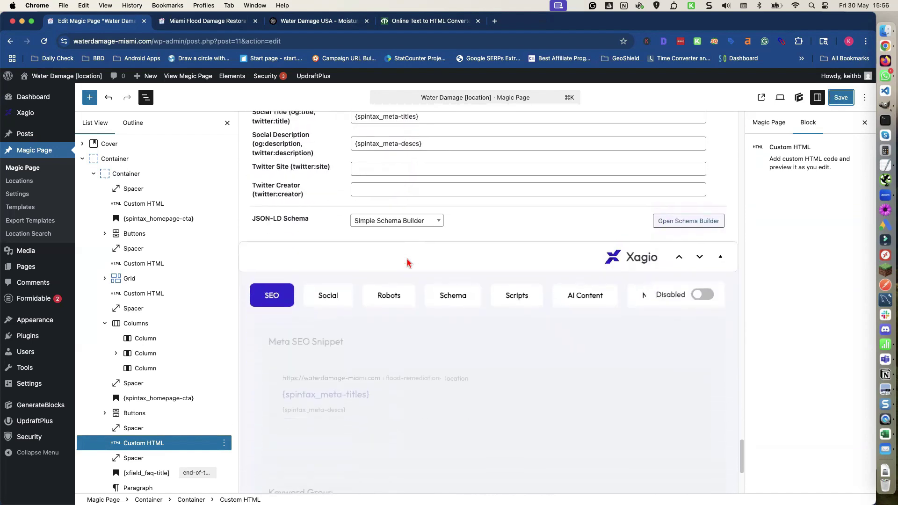
{"action": "left_click", "coordinate": [699, 282]}
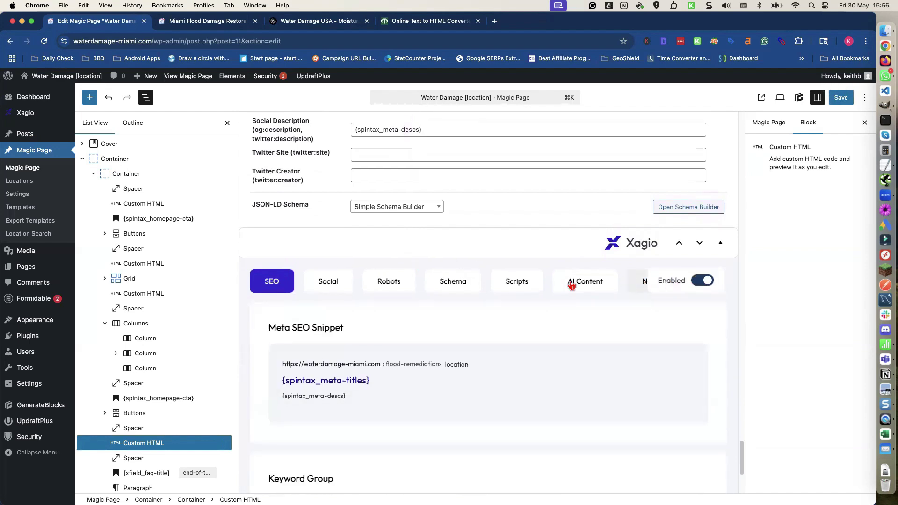
{"action": "scroll", "coordinate": [552, 287], "scroll_direction": "down", "scroll_amount": 3}
{"action": "scroll", "coordinate": [552, 287], "scroll_direction": "down", "scroll_amount": 3}
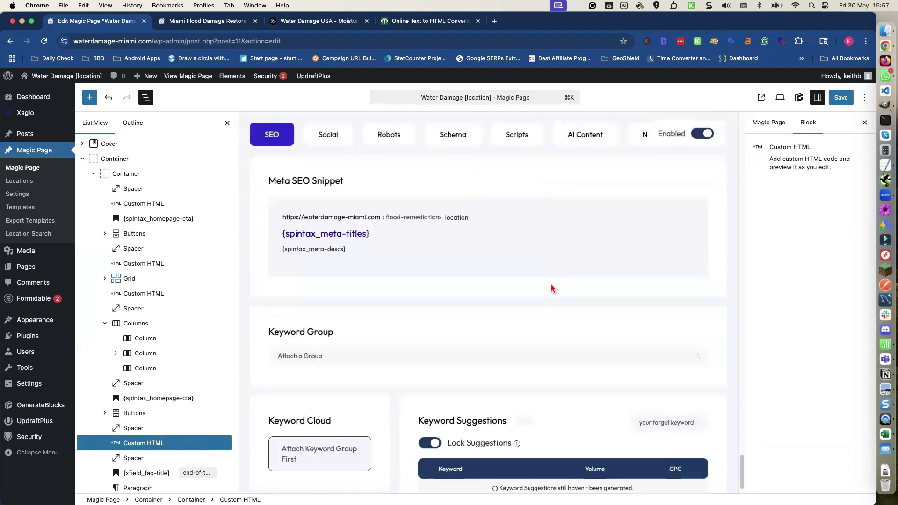
{"action": "scroll", "coordinate": [552, 287], "scroll_direction": "up", "scroll_amount": 10}
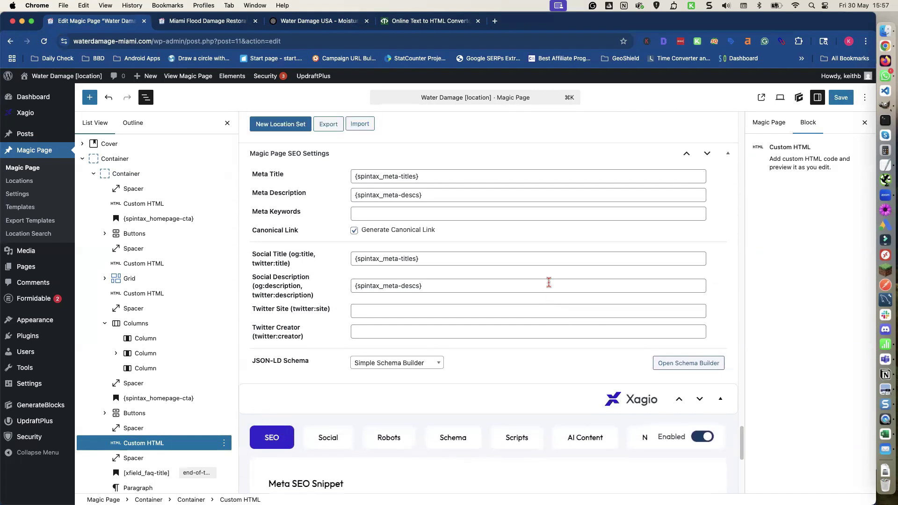
{"action": "scroll", "coordinate": [550, 281], "scroll_direction": "up", "scroll_amount": 5}
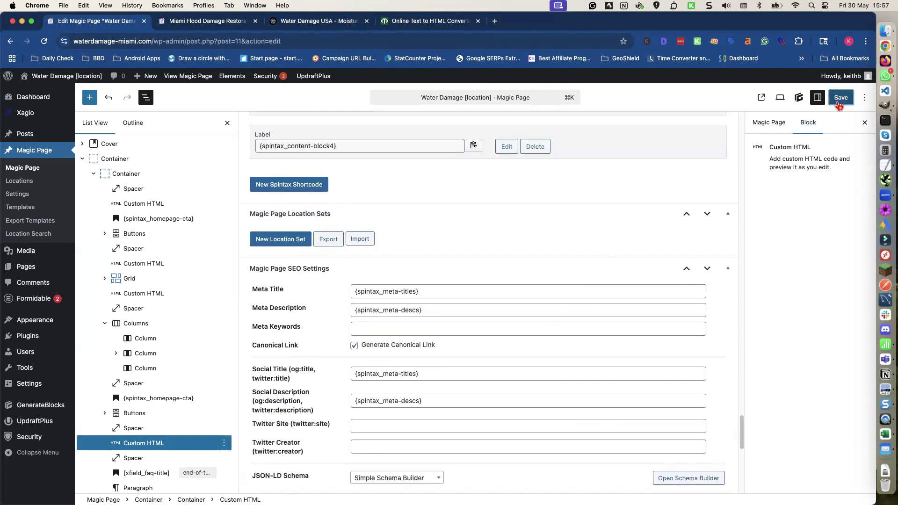
{"action": "left_click", "coordinate": [840, 99]}
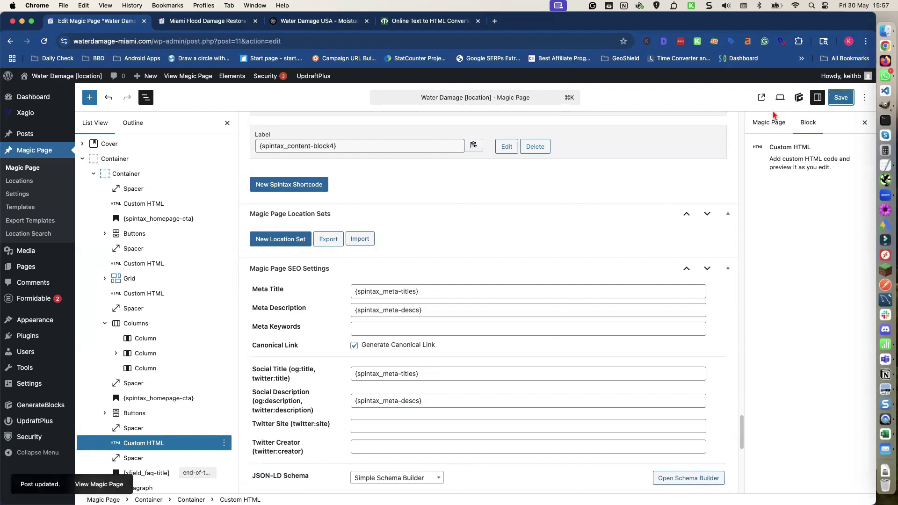
Open the published [location] page in a new tab and examine its spintax content blocks, images, video, FAQs, map and footer
{"action": "left_click", "coordinate": [762, 98]}
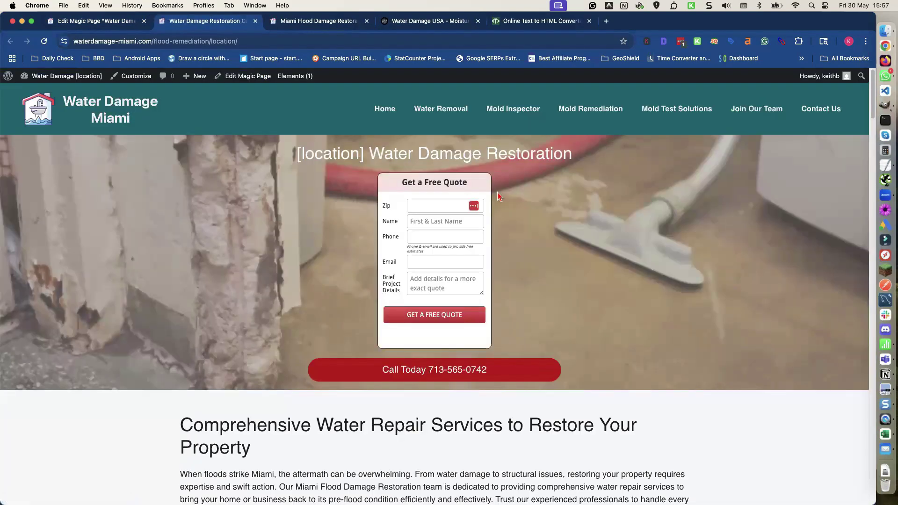
{"action": "scroll", "coordinate": [427, 274], "scroll_direction": "down", "scroll_amount": 5}
{"action": "scroll", "coordinate": [427, 274], "scroll_direction": "down", "scroll_amount": 3}
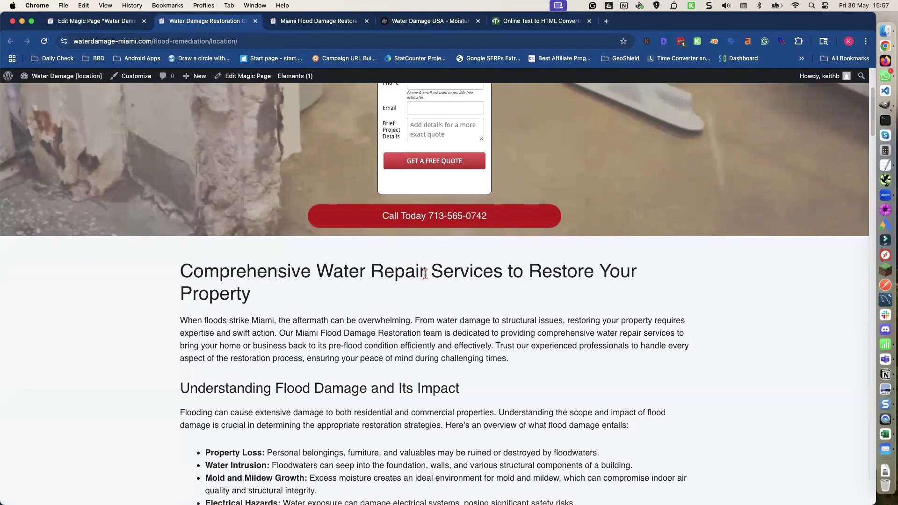
{"action": "scroll", "coordinate": [423, 273], "scroll_direction": "down", "scroll_amount": 8}
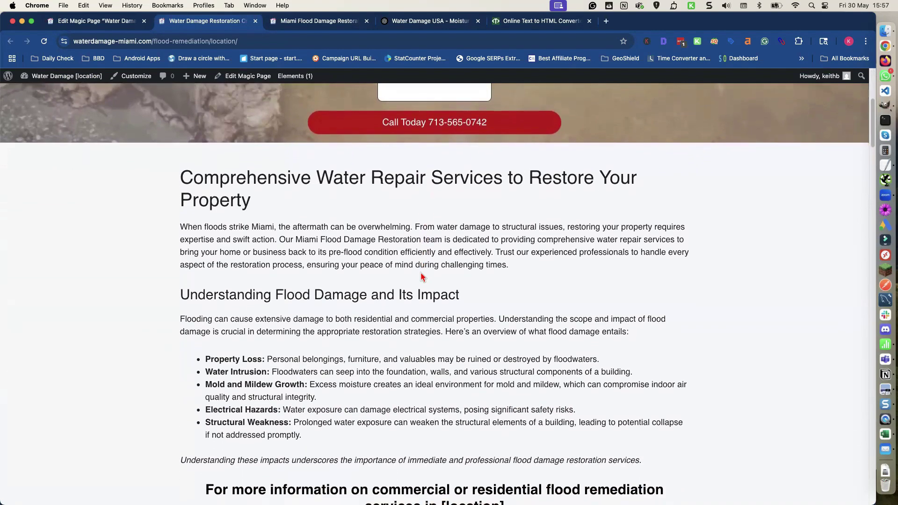
{"action": "scroll", "coordinate": [419, 272], "scroll_direction": "down", "scroll_amount": 5}
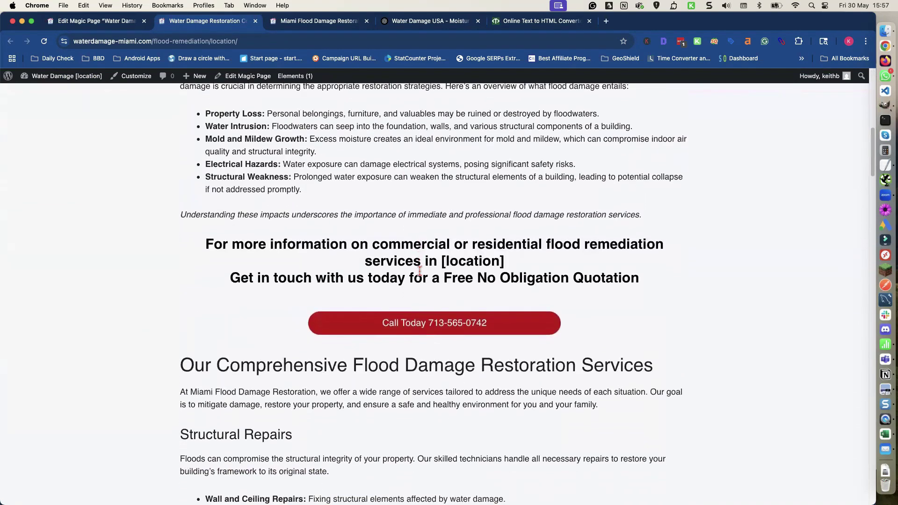
{"action": "scroll", "coordinate": [418, 272], "scroll_direction": "down", "scroll_amount": 15}
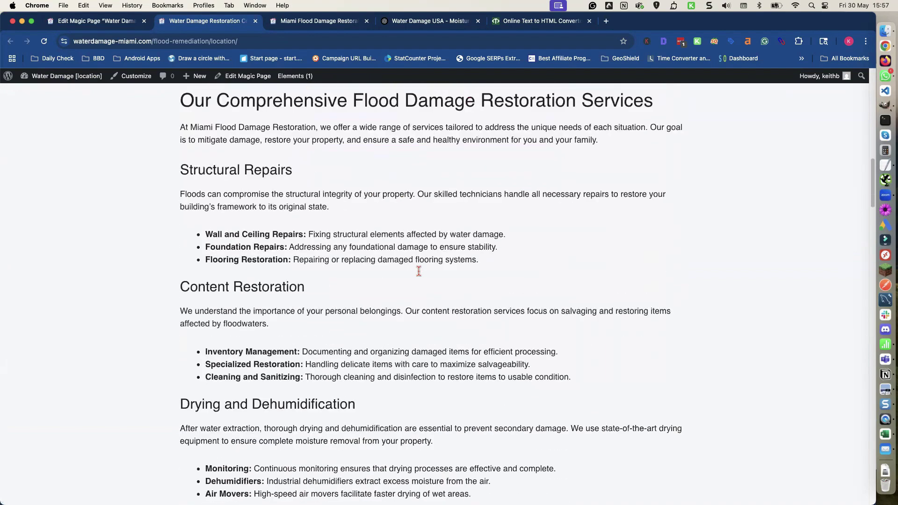
{"action": "scroll", "coordinate": [420, 276], "scroll_direction": "down", "scroll_amount": 15}
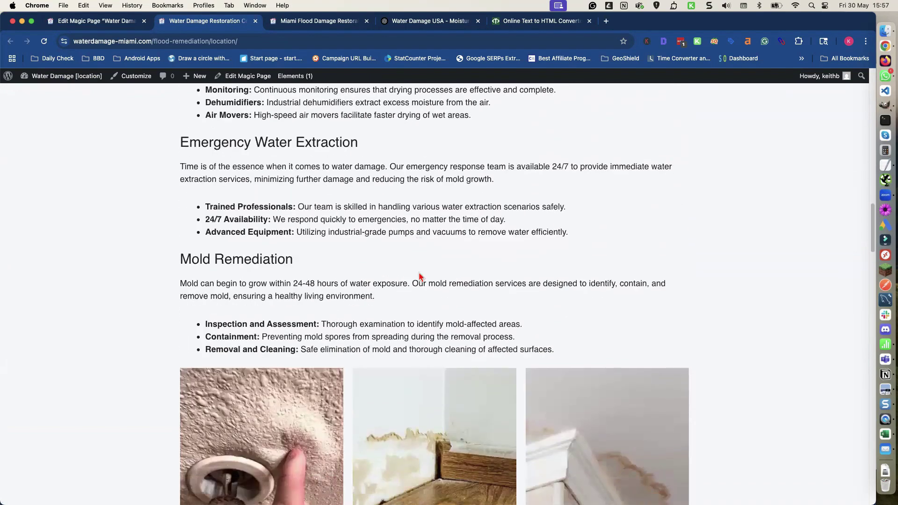
{"action": "scroll", "coordinate": [418, 272], "scroll_direction": "down", "scroll_amount": 16}
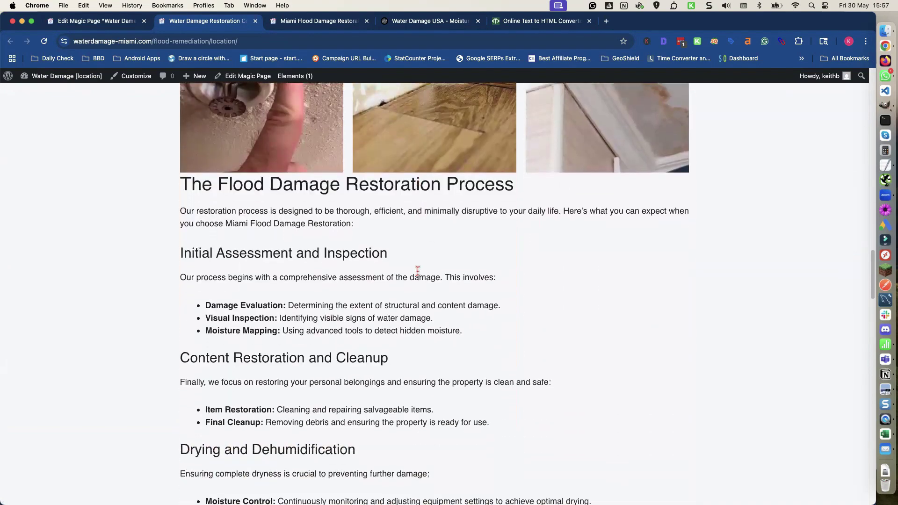
{"action": "scroll", "coordinate": [418, 271], "scroll_direction": "down", "scroll_amount": 16}
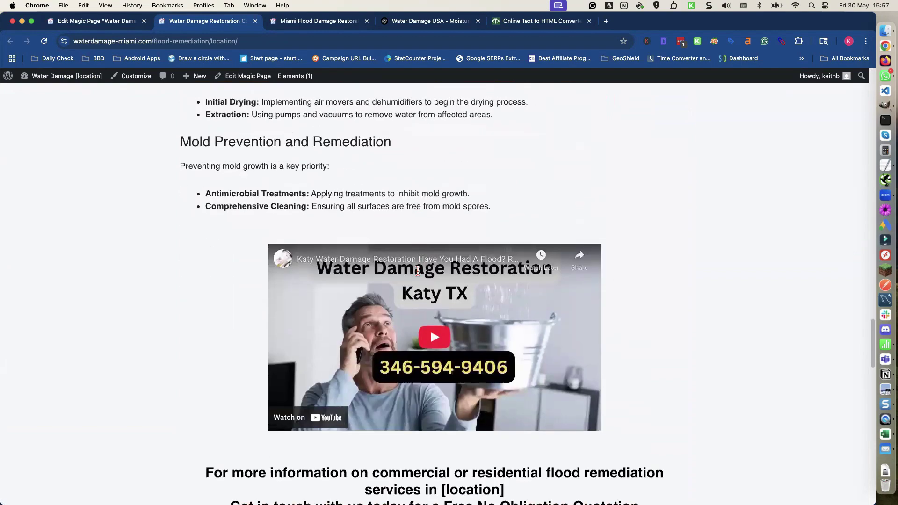
{"action": "scroll", "coordinate": [420, 276], "scroll_direction": "down", "scroll_amount": 10}
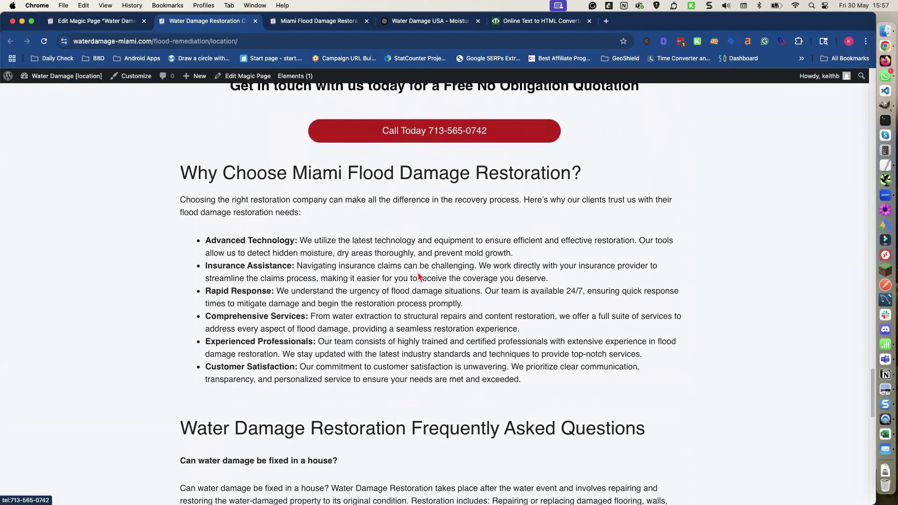
{"action": "scroll", "coordinate": [420, 276], "scroll_direction": "down", "scroll_amount": 13}
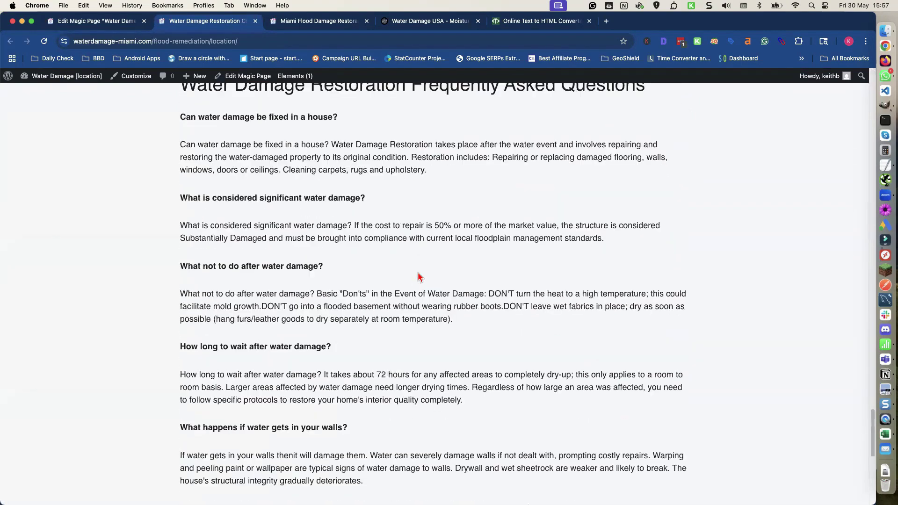
{"action": "scroll", "coordinate": [417, 272], "scroll_direction": "down", "scroll_amount": 5}
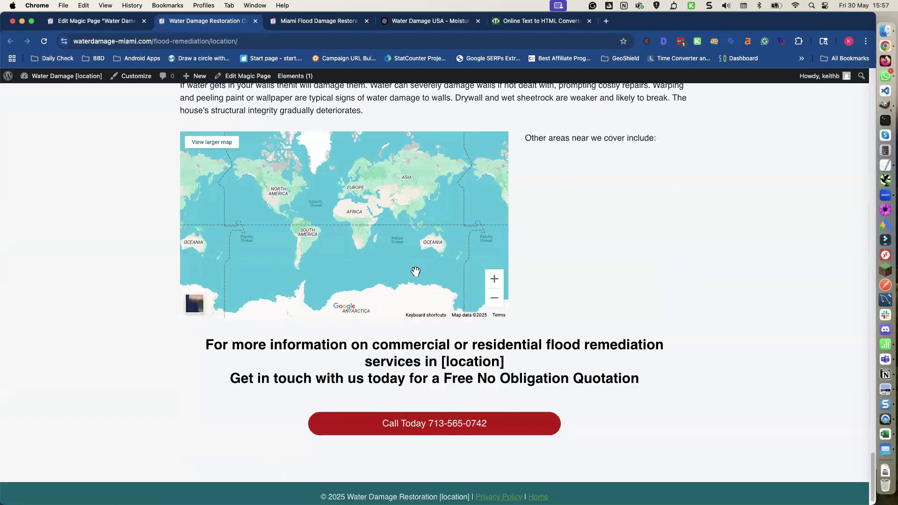
{"action": "scroll", "coordinate": [416, 272], "scroll_direction": "down", "scroll_amount": 2}
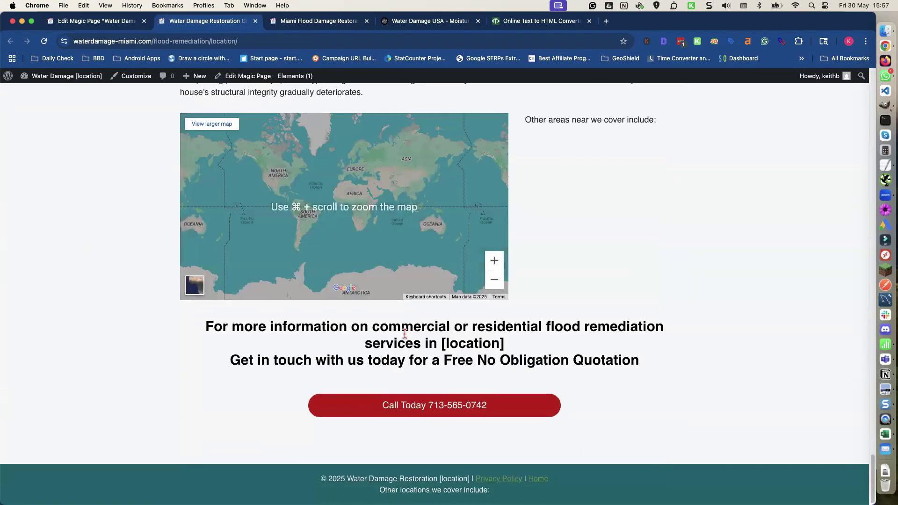
Look over the published [location] page again, covering the FAQs, service sections, images, video and header quote form
{"action": "scroll", "coordinate": [405, 333], "scroll_direction": "up", "scroll_amount": 1}
{"action": "scroll", "coordinate": [406, 333], "scroll_direction": "up", "scroll_amount": 15}
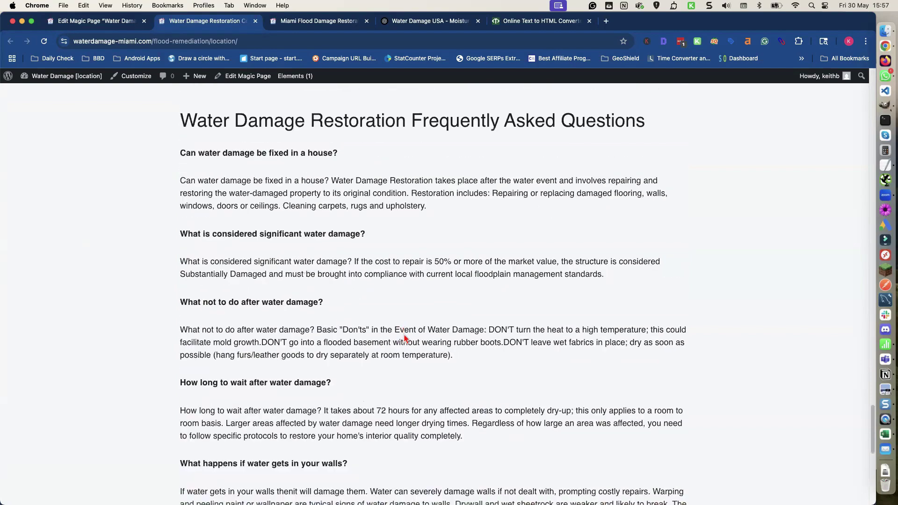
{"action": "scroll", "coordinate": [403, 332], "scroll_direction": "up", "scroll_amount": 20}
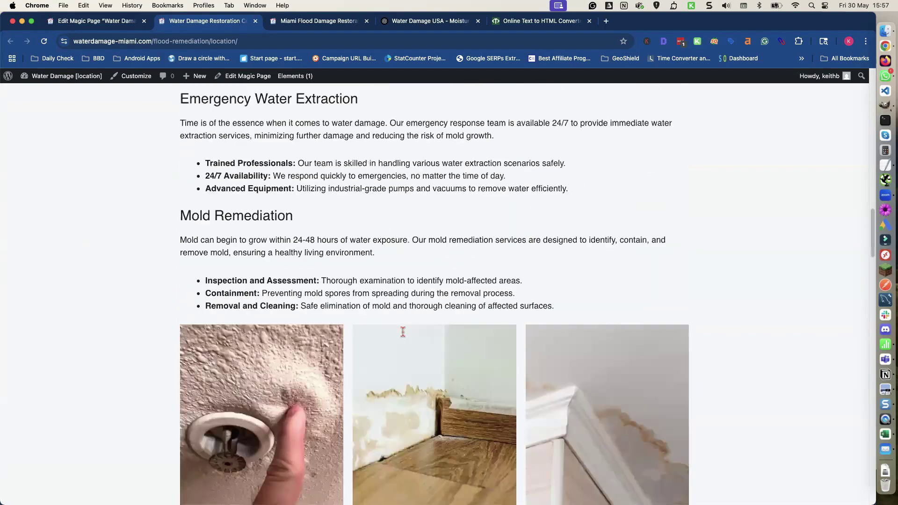
{"action": "scroll", "coordinate": [403, 334], "scroll_direction": "up", "scroll_amount": 10}
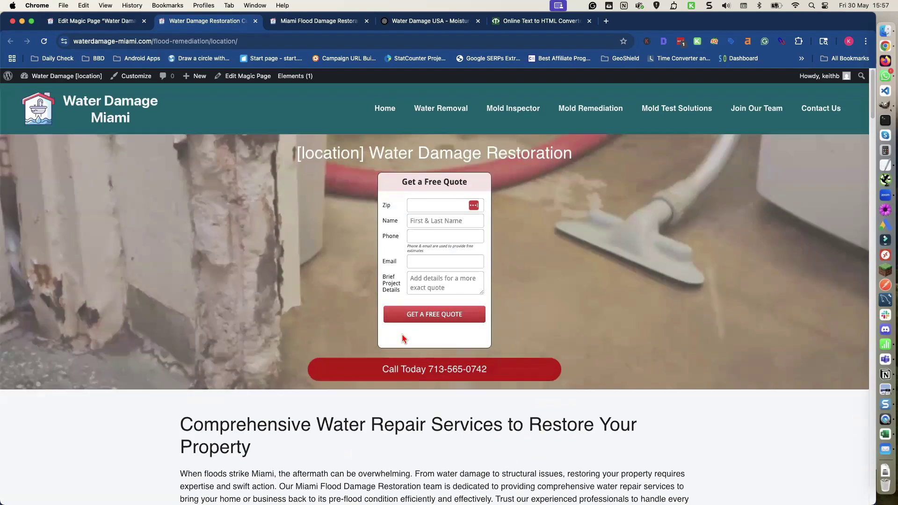
{"action": "scroll", "coordinate": [402, 334], "scroll_direction": "down", "scroll_amount": 6}
{"action": "scroll", "coordinate": [384, 370], "scroll_direction": "down", "scroll_amount": 20}
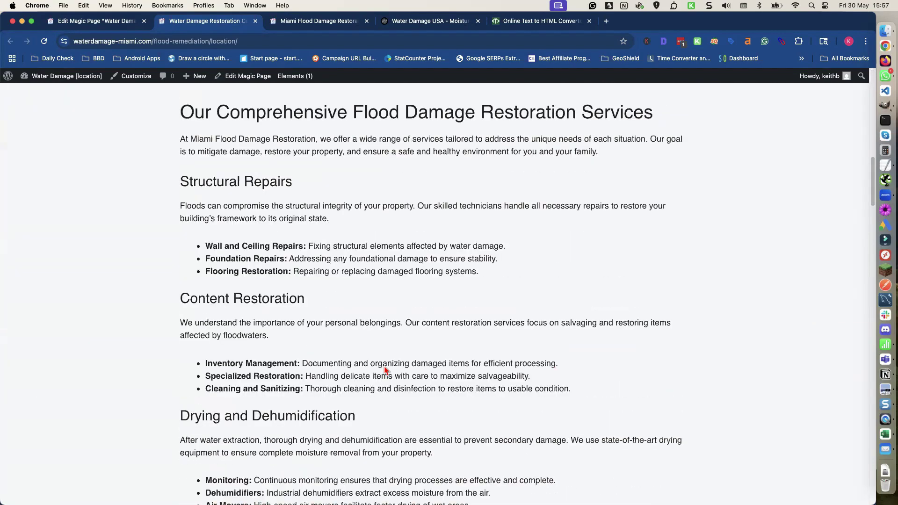
{"action": "scroll", "coordinate": [384, 371], "scroll_direction": "down", "scroll_amount": 20}
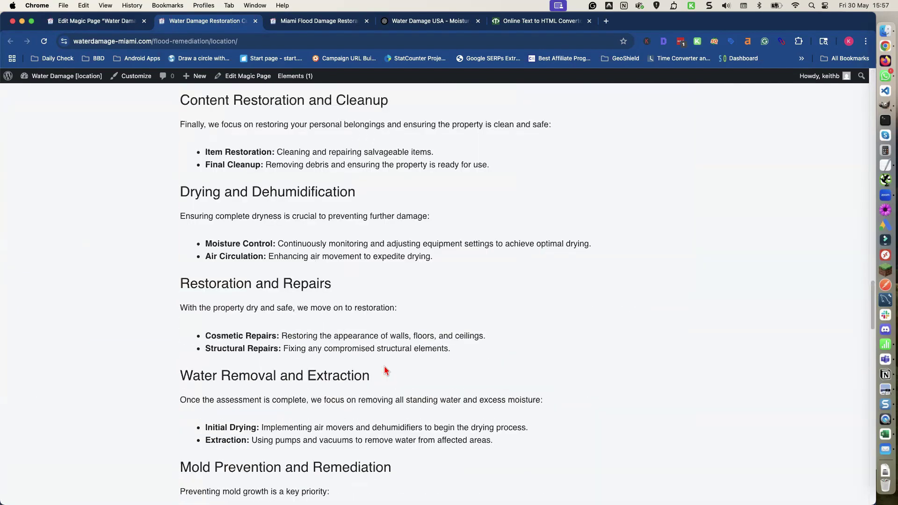
{"action": "scroll", "coordinate": [385, 371], "scroll_direction": "up", "scroll_amount": 20}
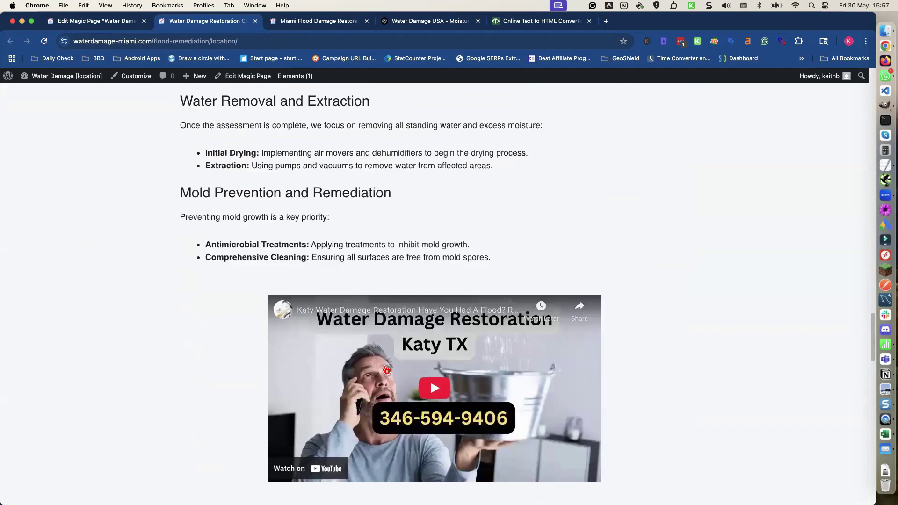
{"action": "scroll", "coordinate": [382, 364], "scroll_direction": "up", "scroll_amount": 20}
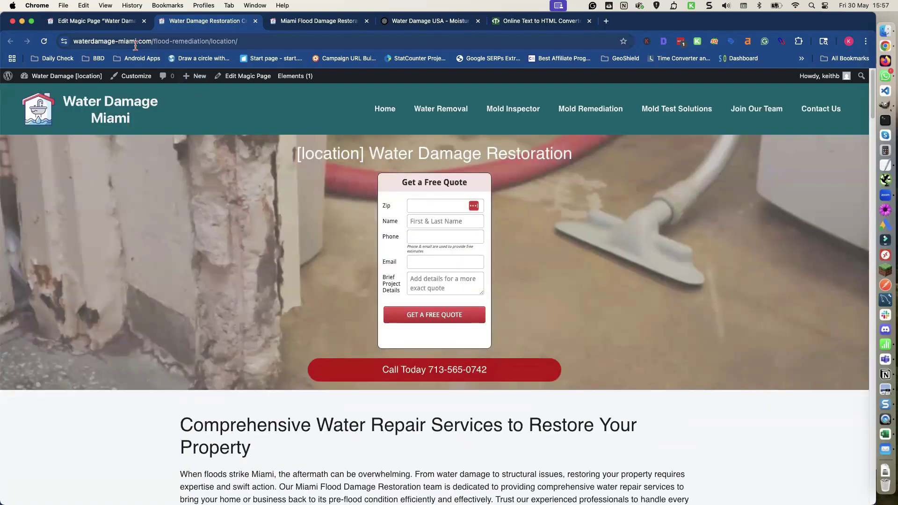
Return to the Magic Page editor and open the Magic Page Databases page through the plugin settings
{"action": "left_click", "coordinate": [112, 24]}
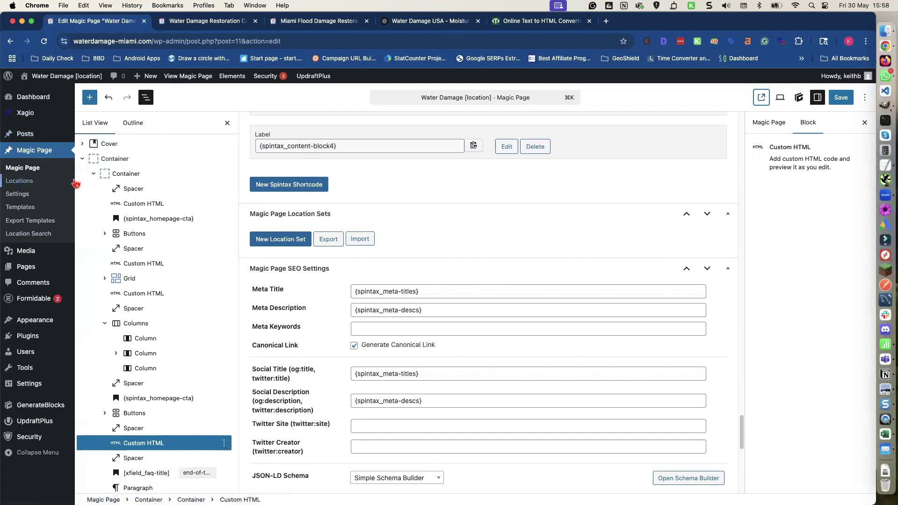
{"action": "left_click", "coordinate": [25, 200]}
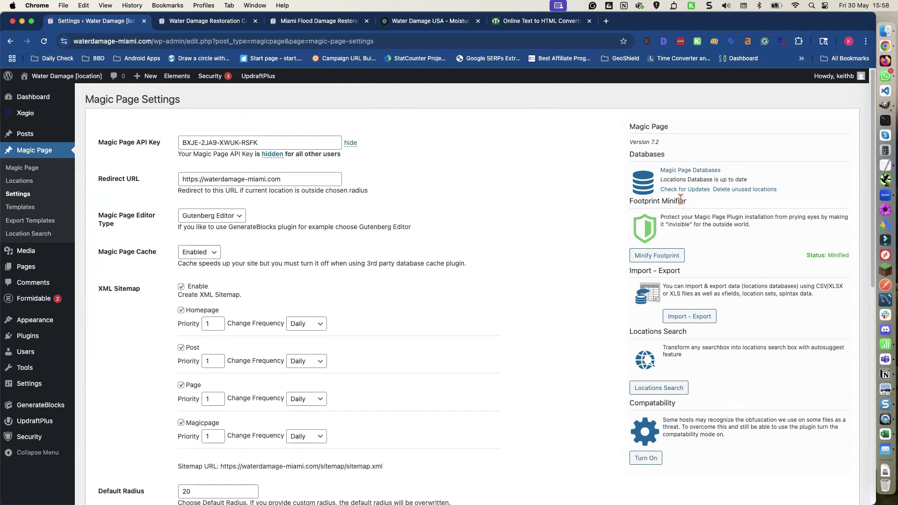
{"action": "left_click", "coordinate": [686, 172]}
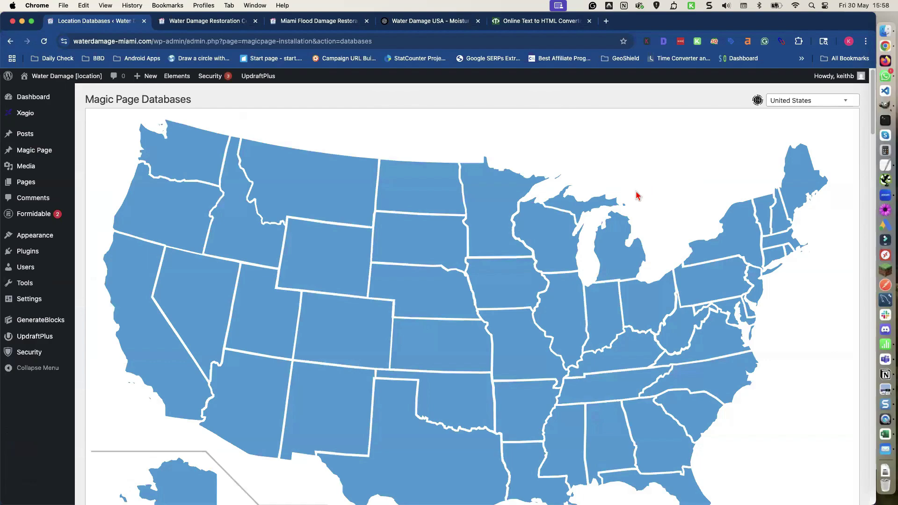
Apply an advanced filter to the Florida location database with a minimum population of 1000
{"action": "scroll", "coordinate": [638, 195], "scroll_direction": "down", "scroll_amount": 7}
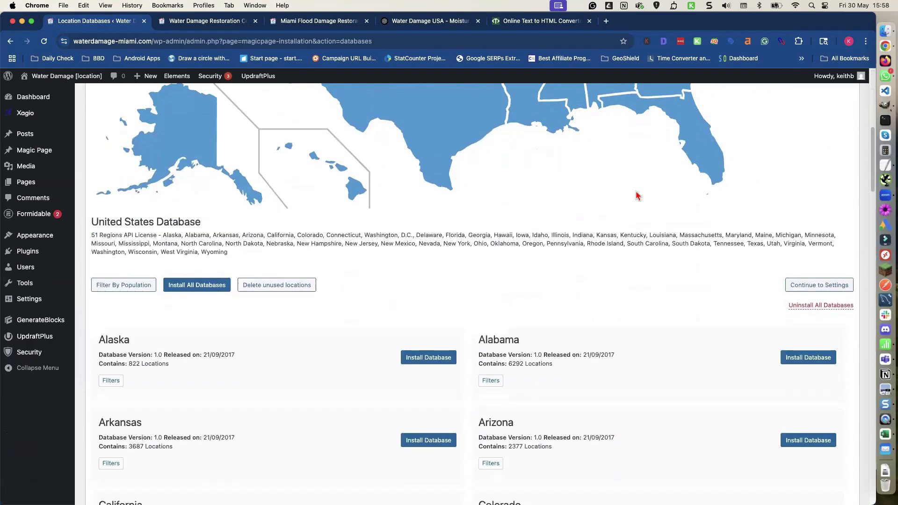
{"action": "scroll", "coordinate": [636, 196], "scroll_direction": "down", "scroll_amount": 10}
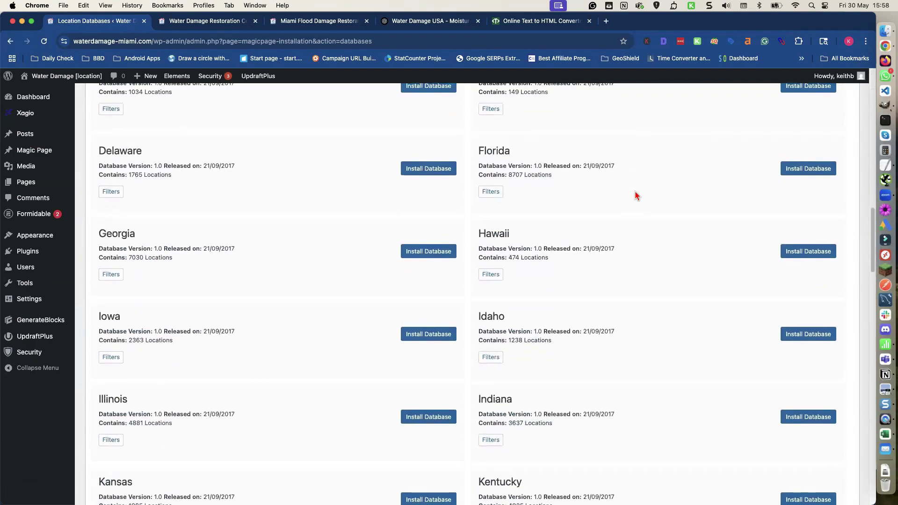
{"action": "scroll", "coordinate": [646, 192], "scroll_direction": "up", "scroll_amount": 1}
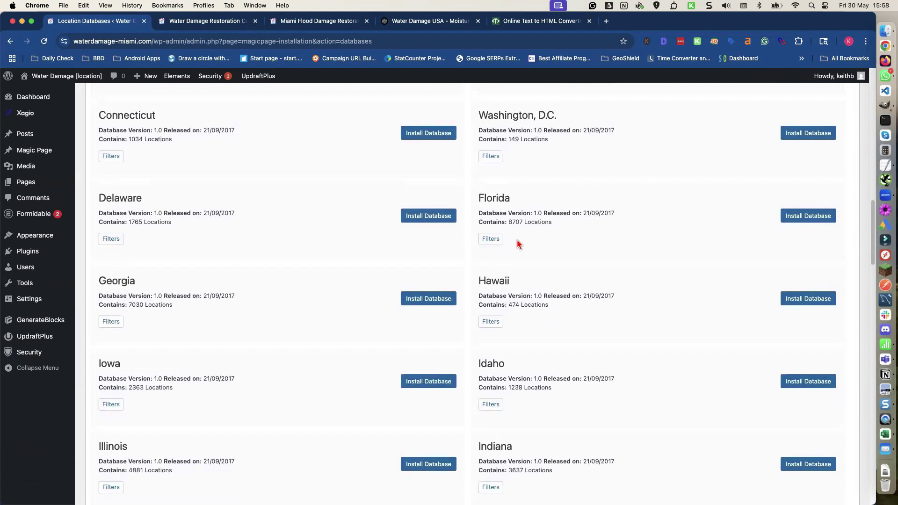
{"action": "left_click", "coordinate": [491, 239]}
{"action": "left_click", "coordinate": [358, 343]}
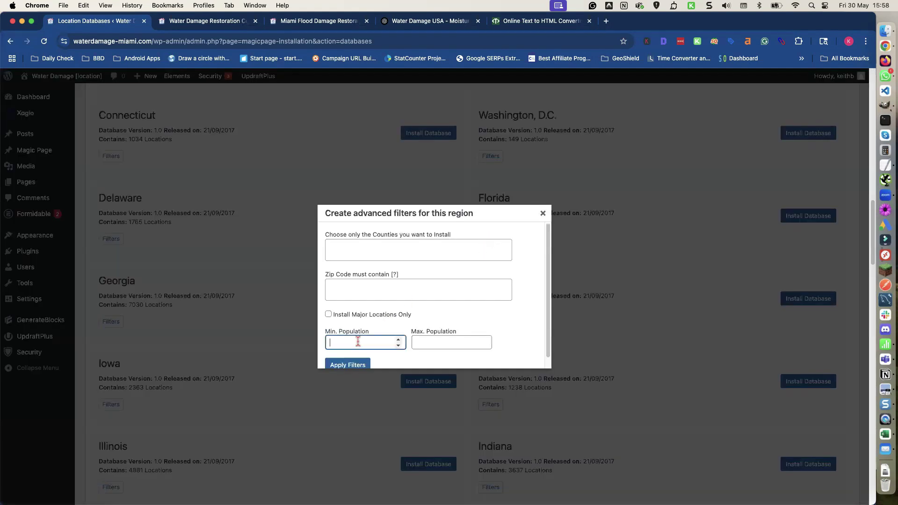
{"action": "type", "text": "1000"}
{"action": "left_click", "coordinate": [349, 365]}
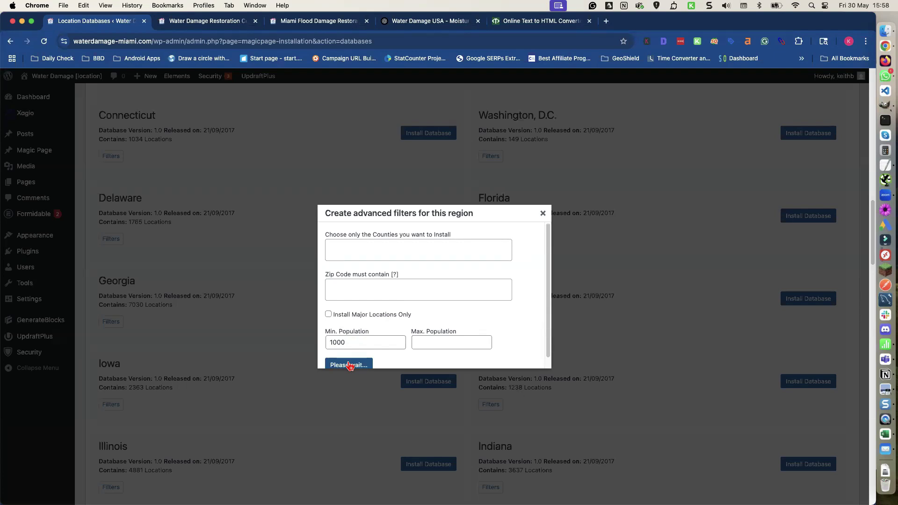
{"action": "scroll", "coordinate": [394, 325], "scroll_direction": "down", "scroll_amount": 1}
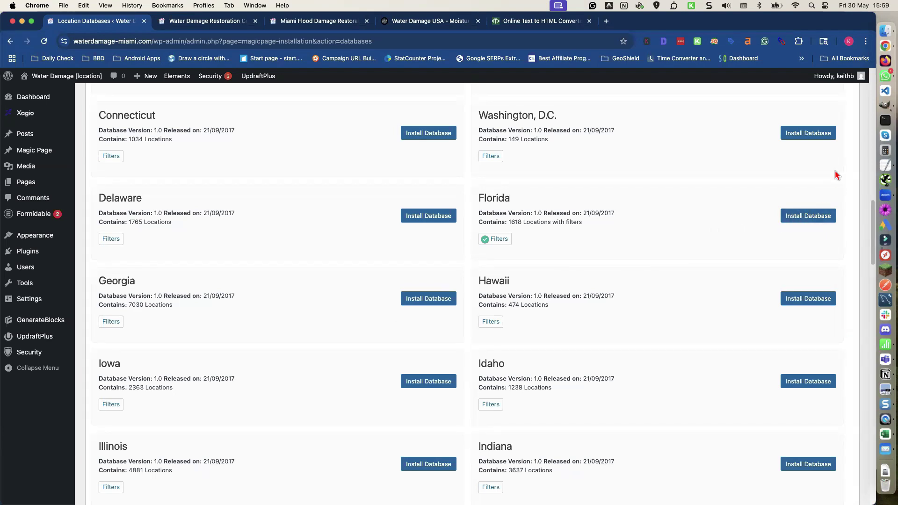
{"action": "left_click", "coordinate": [886, 33]}
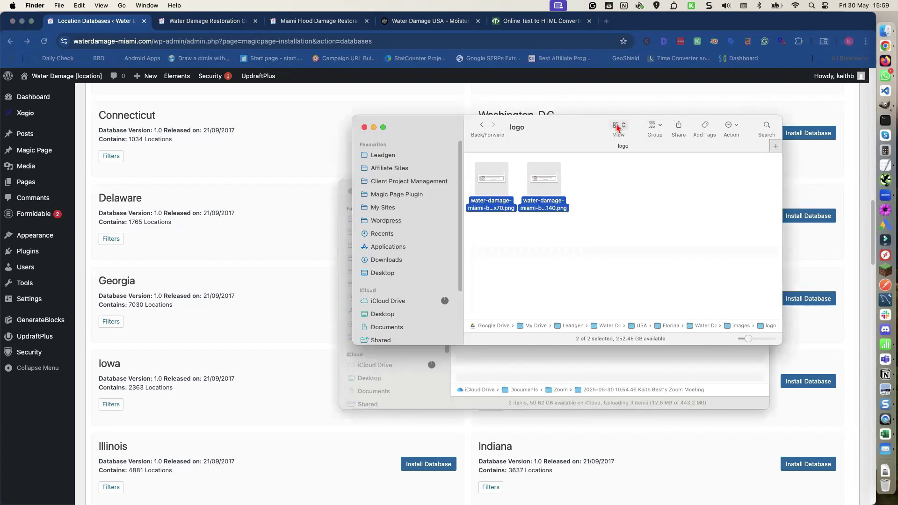
{"action": "left_click_drag", "start_coordinate": [617, 127], "coordinate": [1, 139]}
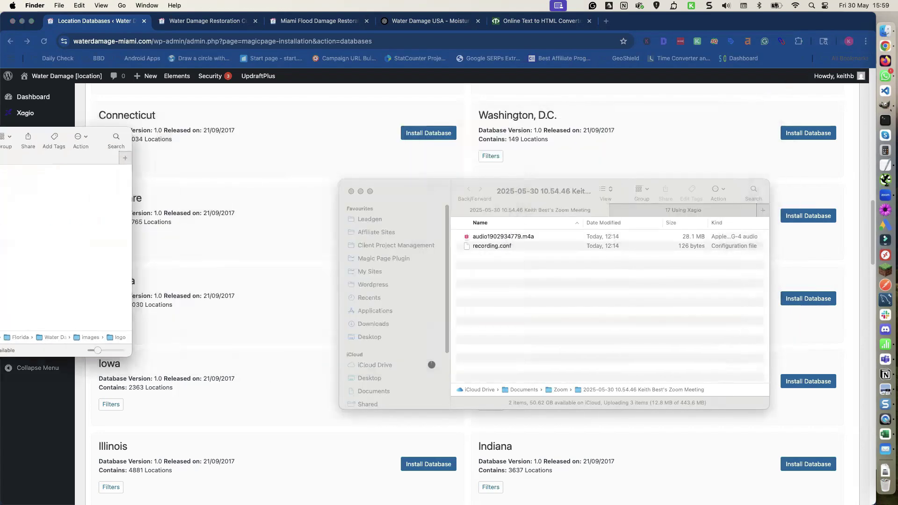
{"action": "key", "text": "super+w"}
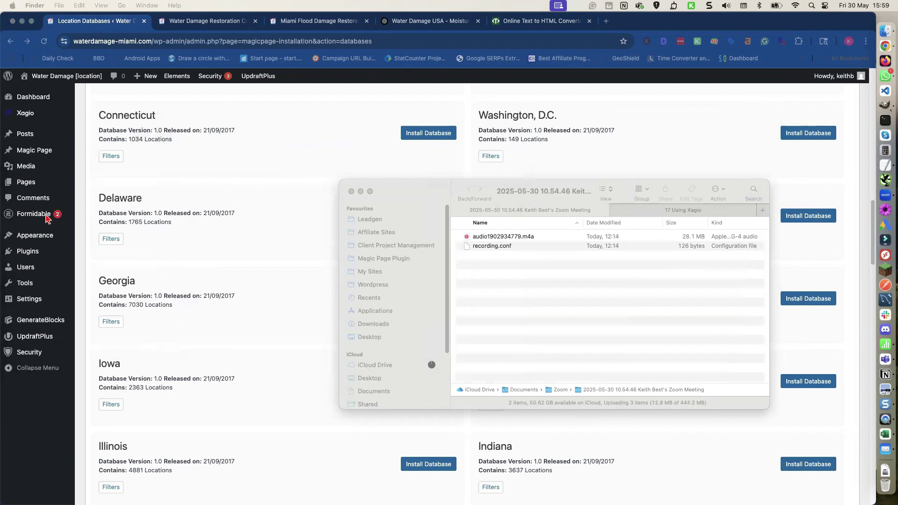
{"action": "left_click_drag", "start_coordinate": [393, 193], "coordinate": [0, 192]}
{"action": "key", "text": "super+w"}
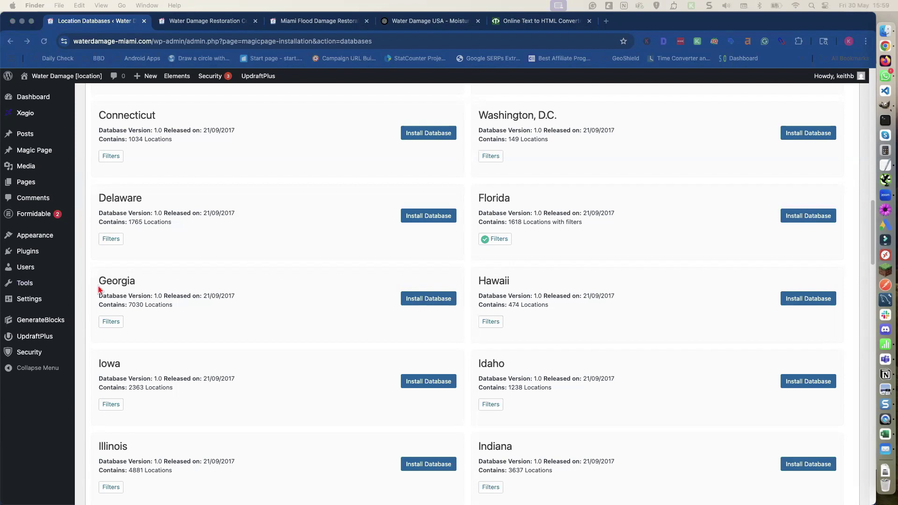
Leave the location databases and go back to the Magic Page plugin settings
{"action": "scroll", "coordinate": [418, 246], "scroll_direction": "up", "scroll_amount": 5}
{"action": "scroll", "coordinate": [416, 243], "scroll_direction": "up", "scroll_amount": 12}
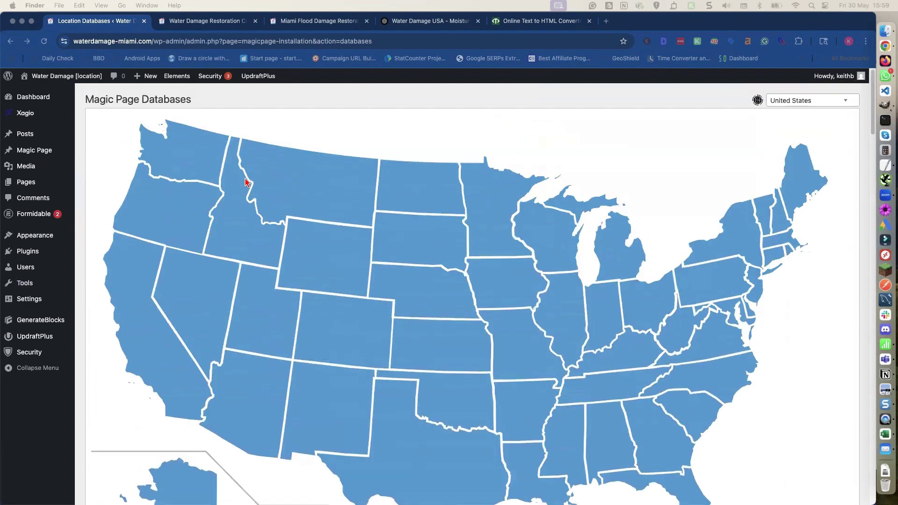
{"action": "left_click", "coordinate": [44, 153]}
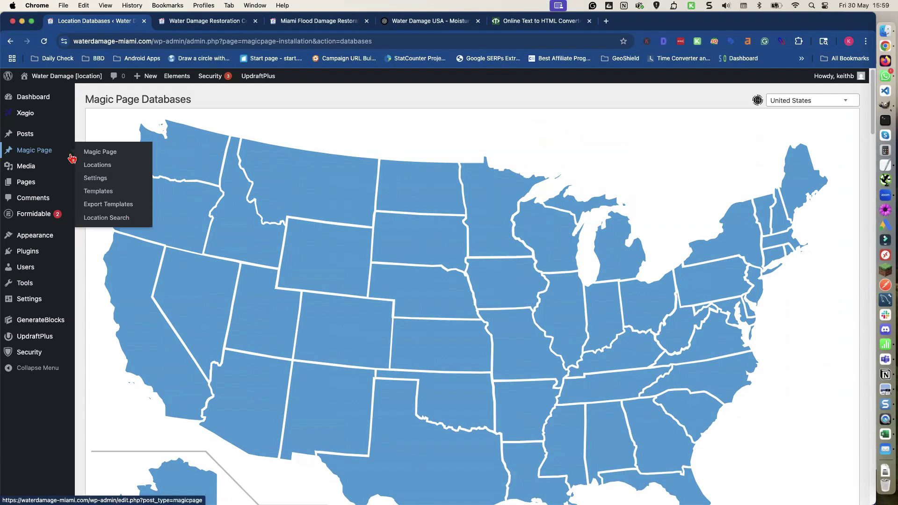
{"action": "left_click", "coordinate": [96, 181]}
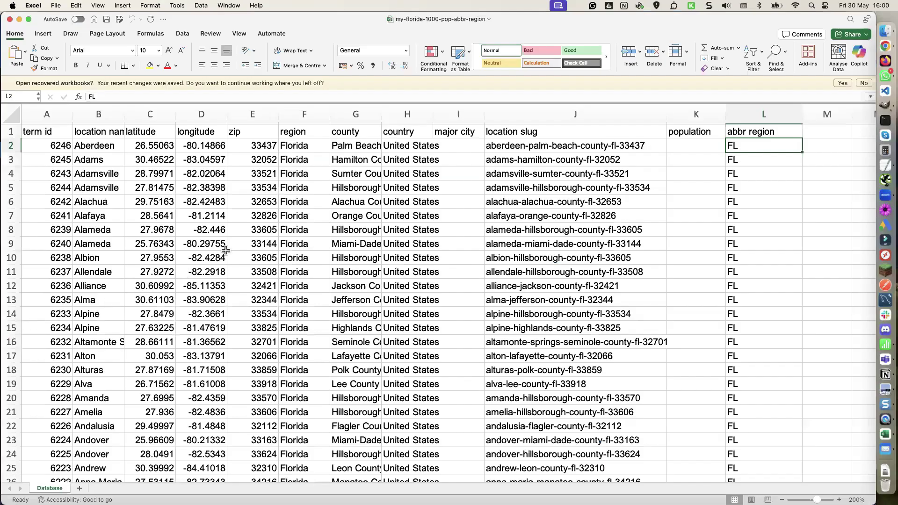
In the my-florida-1000-pop-abbr-region workbook in Excel, widen the county column and inspect the location slug and abbr region columns
{"action": "left_click_drag", "start_coordinate": [382, 120], "coordinate": [422, 120]}
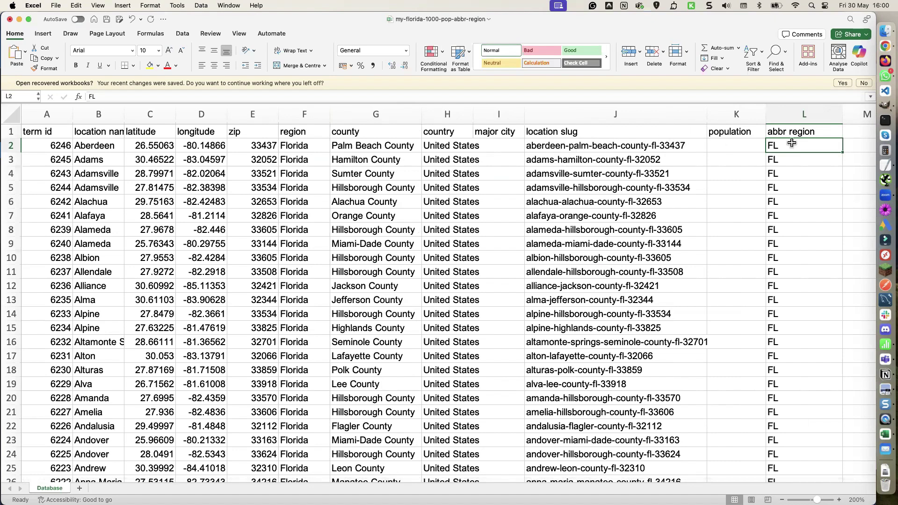
{"action": "left_click", "coordinate": [669, 146]}
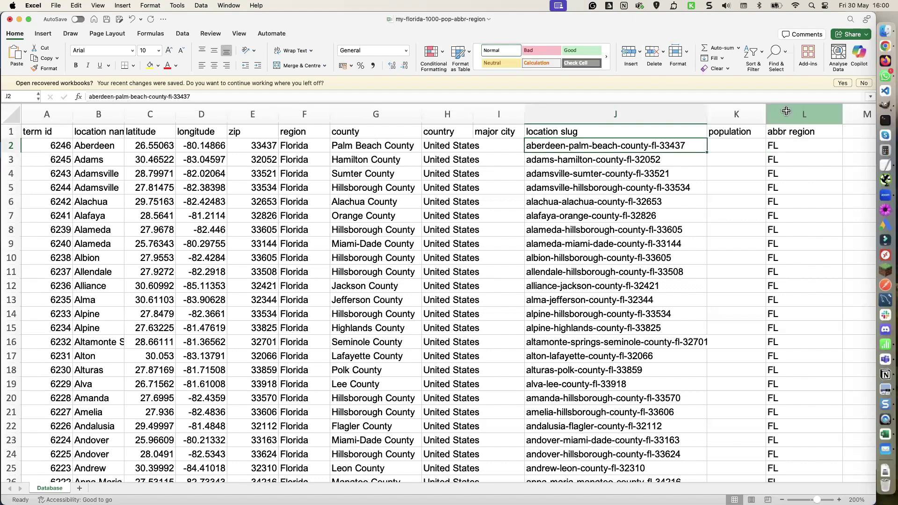
{"action": "left_click", "coordinate": [787, 112]}
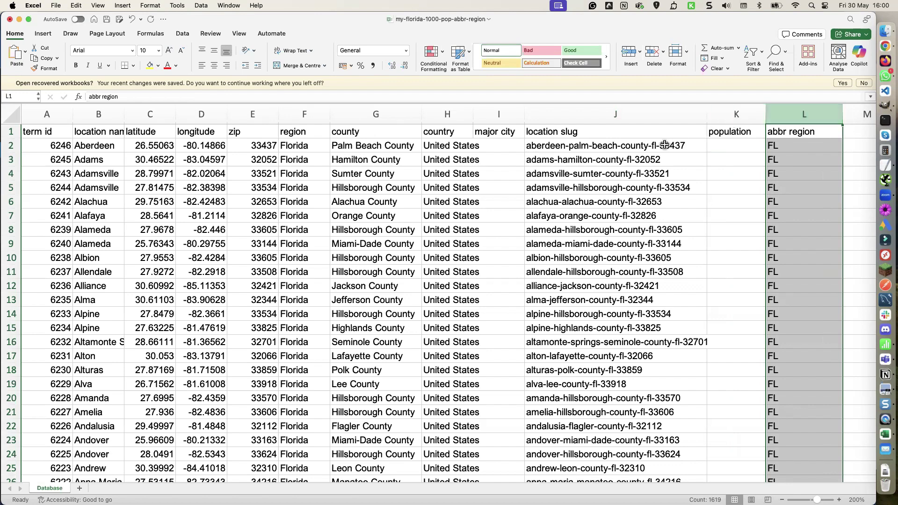
{"action": "left_click", "coordinate": [622, 148]}
{"action": "key", "text": "shift+super+Down"}
{"action": "left_click", "coordinate": [622, 147]}
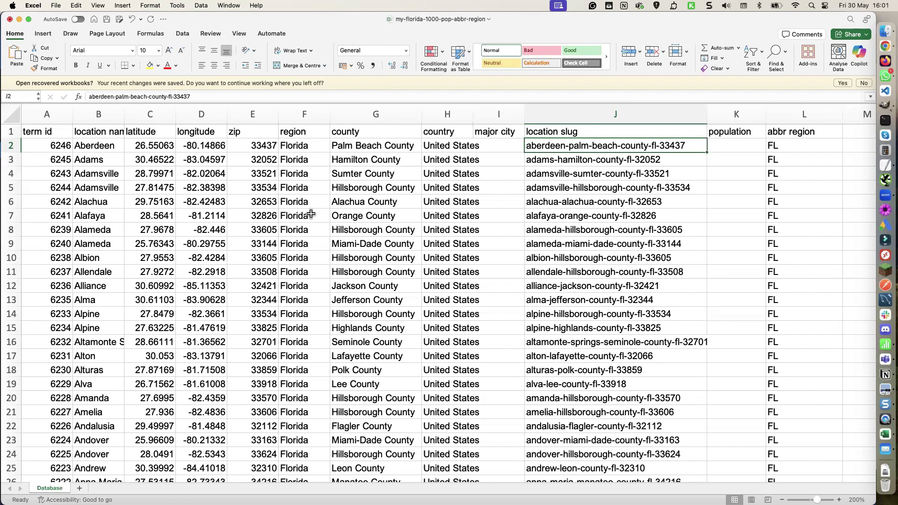
Review the Florida location rows through to the end of the list, checking names, counties, slugs and region abbreviations
{"action": "scroll", "coordinate": [284, 230], "scroll_direction": "down", "scroll_amount": 2}
{"action": "scroll", "coordinate": [284, 230], "scroll_direction": "down", "scroll_amount": 10}
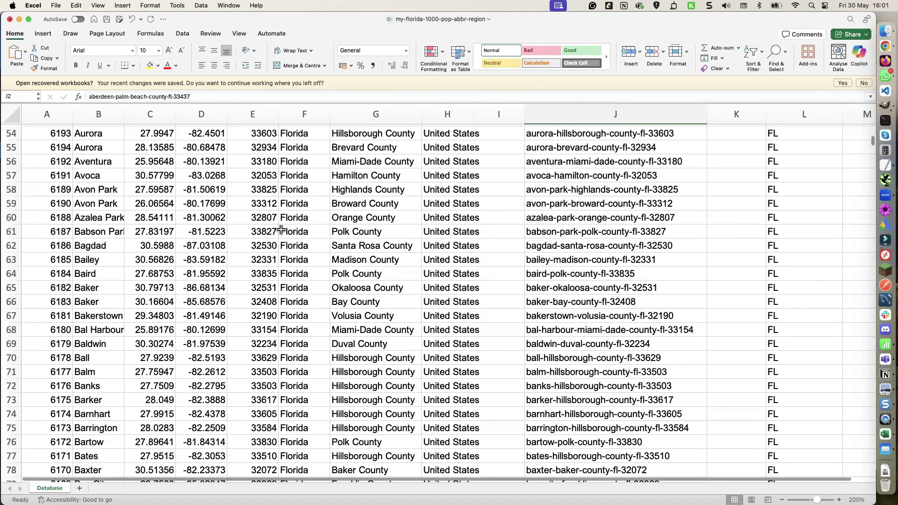
{"action": "scroll", "coordinate": [281, 229], "scroll_direction": "down", "scroll_amount": 20}
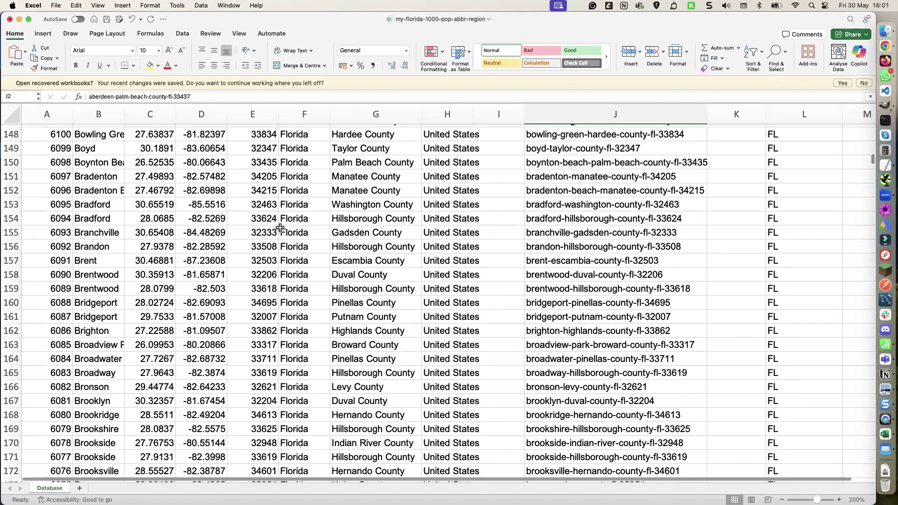
{"action": "scroll", "coordinate": [281, 228], "scroll_direction": "down", "scroll_amount": 20}
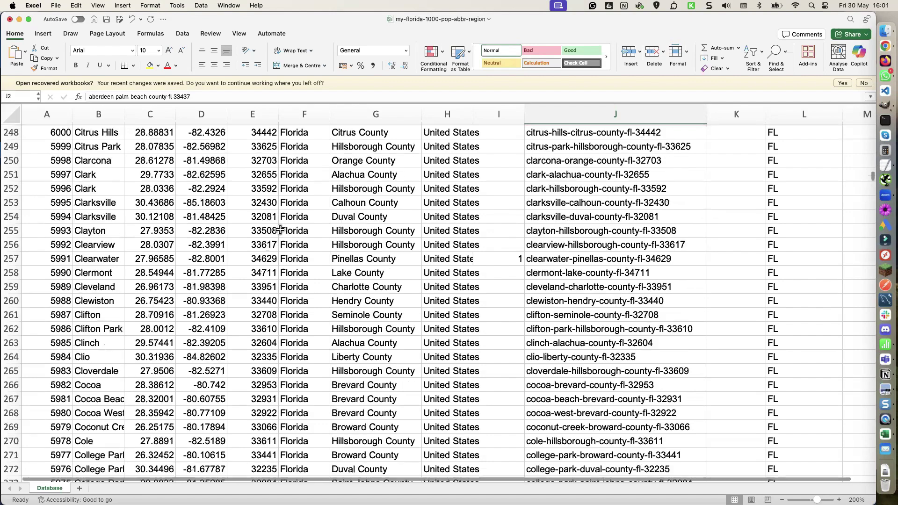
{"action": "scroll", "coordinate": [280, 229], "scroll_direction": "down", "scroll_amount": 14}
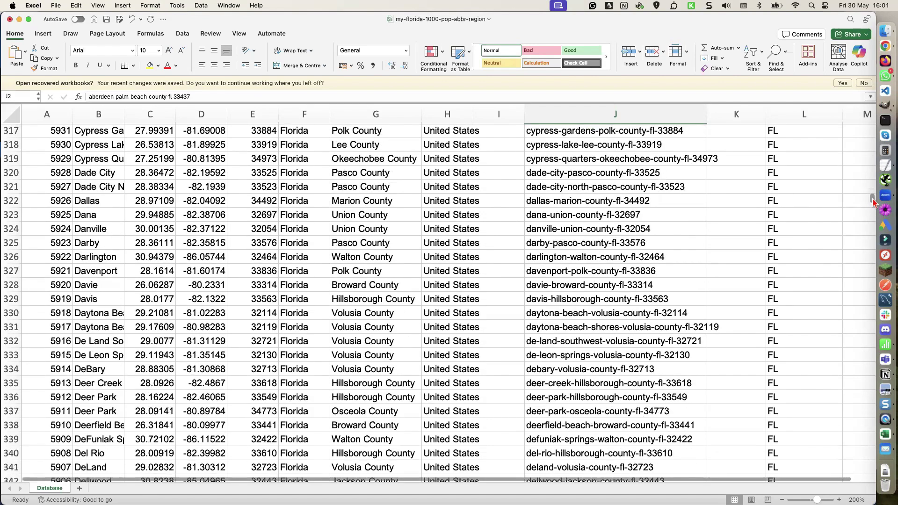
{"action": "scroll", "coordinate": [870, 206], "scroll_direction": "down", "scroll_amount": 4}
{"action": "scroll", "coordinate": [856, 328], "scroll_direction": "down", "scroll_amount": 20}
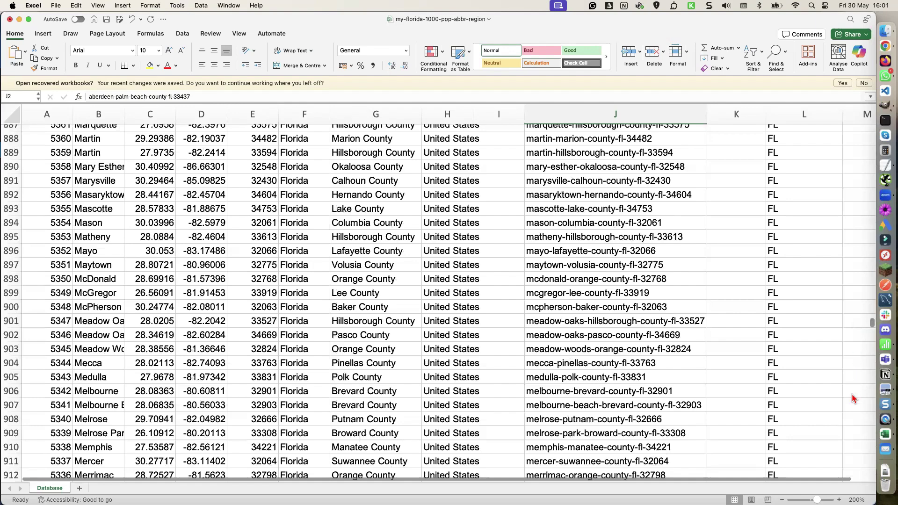
{"action": "scroll", "coordinate": [855, 442], "scroll_direction": "down", "scroll_amount": 15}
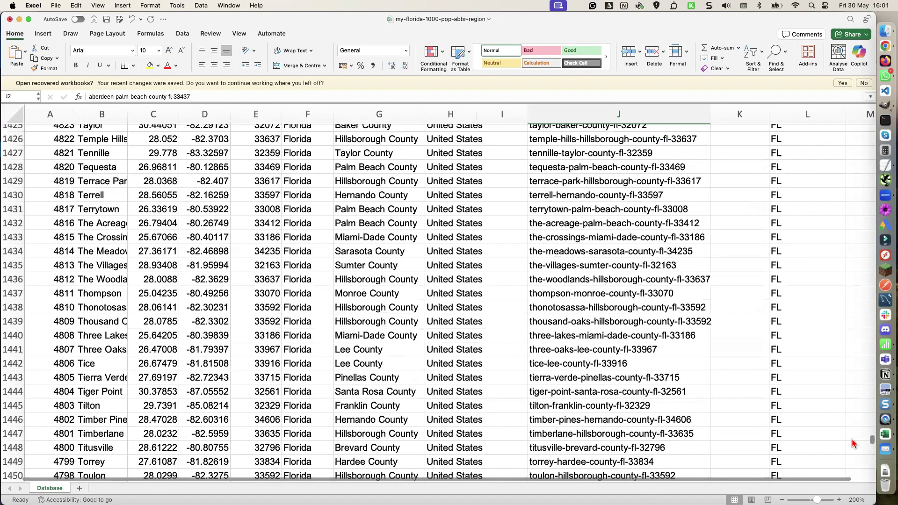
{"action": "scroll", "coordinate": [852, 470], "scroll_direction": "down", "scroll_amount": 14}
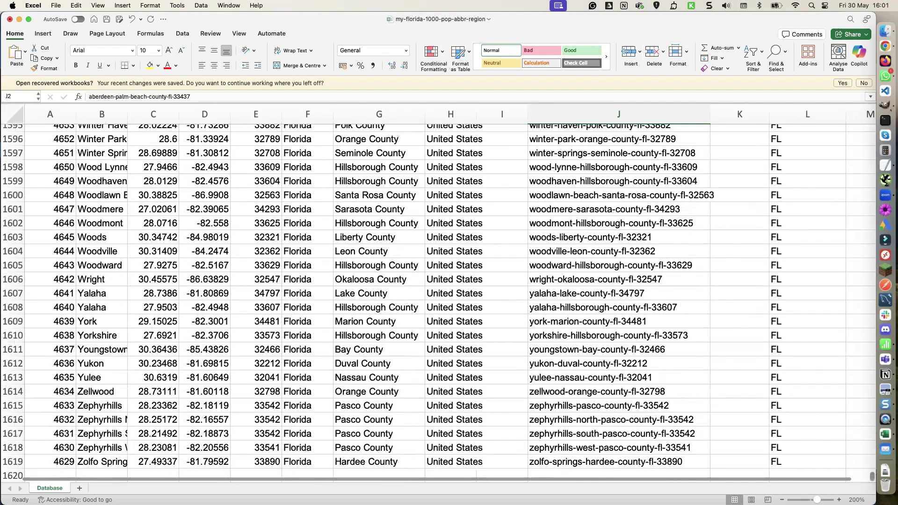
{"action": "scroll", "coordinate": [851, 454], "scroll_direction": "down", "scroll_amount": 3}
{"action": "scroll", "coordinate": [842, 452], "scroll_direction": "up", "scroll_amount": 5}
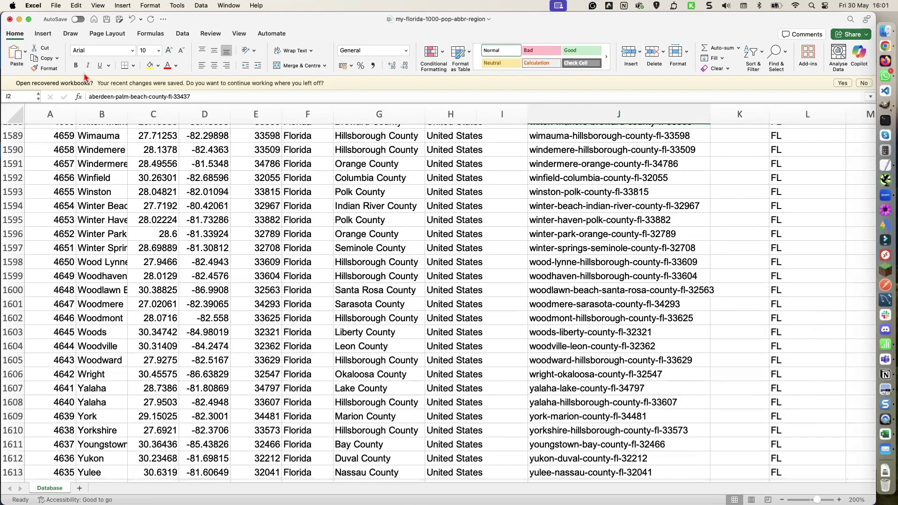
Close the Florida workbook without saving and open the Magic Page import and export tools in Chrome
{"action": "left_click", "coordinate": [9, 20]}
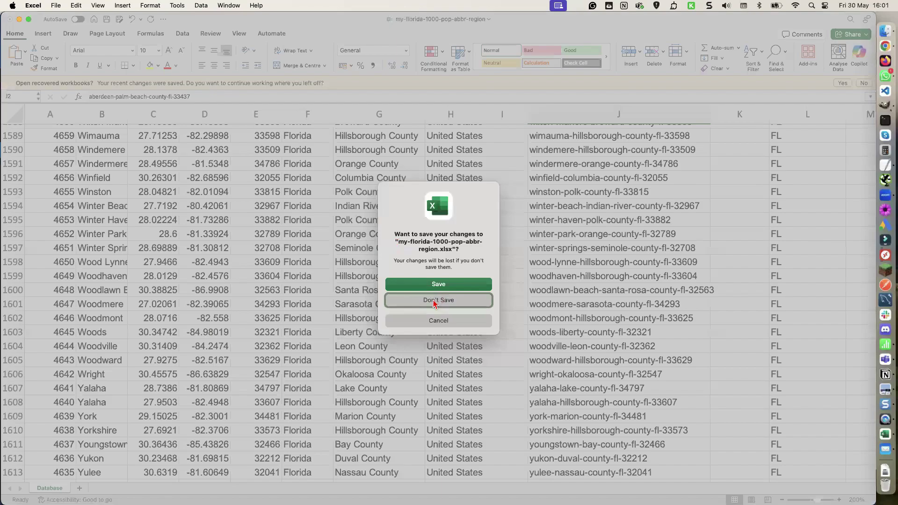
{"action": "left_click", "coordinate": [434, 302]}
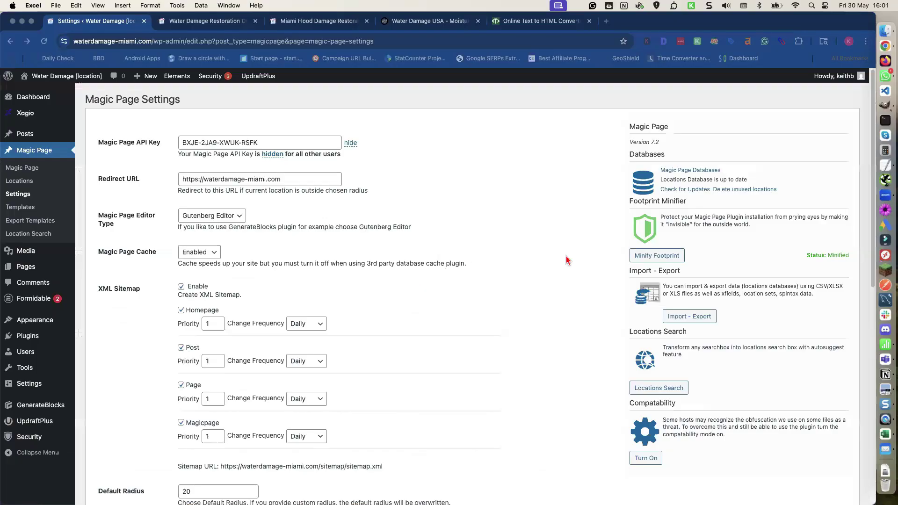
{"action": "left_click", "coordinate": [697, 318]}
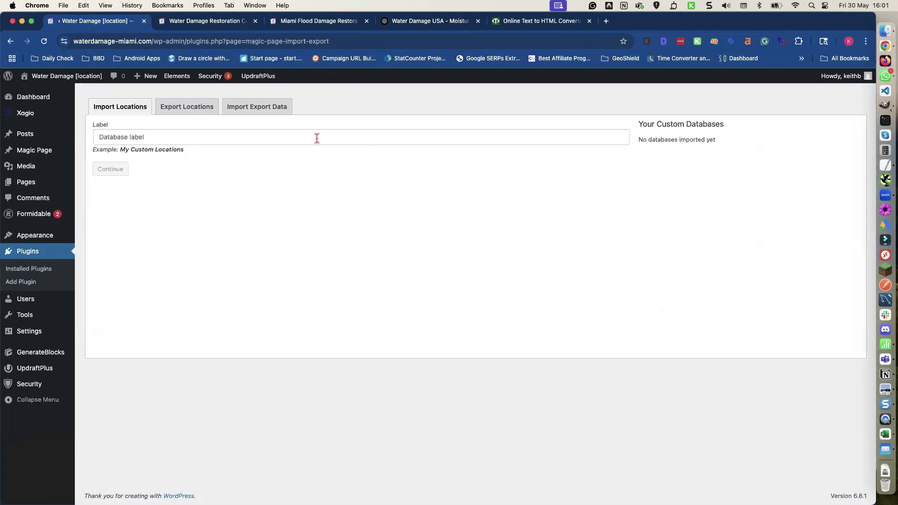
Import my-florida-1000-pop-abbr-region.xlsx as a custom locations database labelled myfl-db and process it
{"action": "left_click", "coordinate": [317, 139]}
{"action": "type", "text": "myfl"}
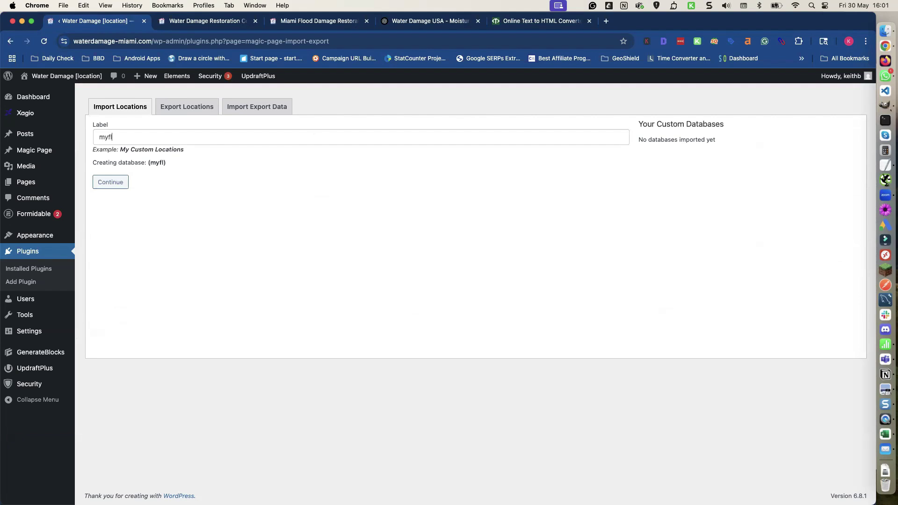
{"action": "type", "text": "-db"}
{"action": "left_click", "coordinate": [115, 182]}
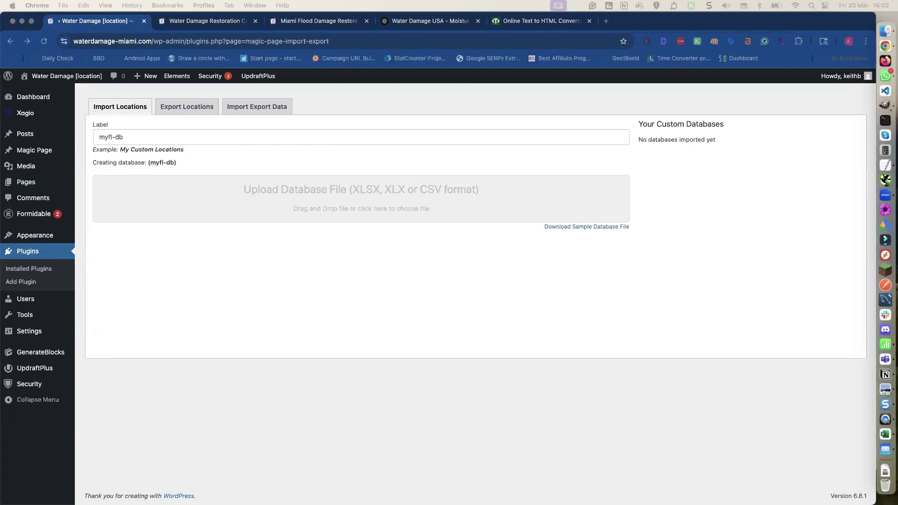
{"action": "left_click_drag", "start_coordinate": [0, 276], "coordinate": [317, 208]}
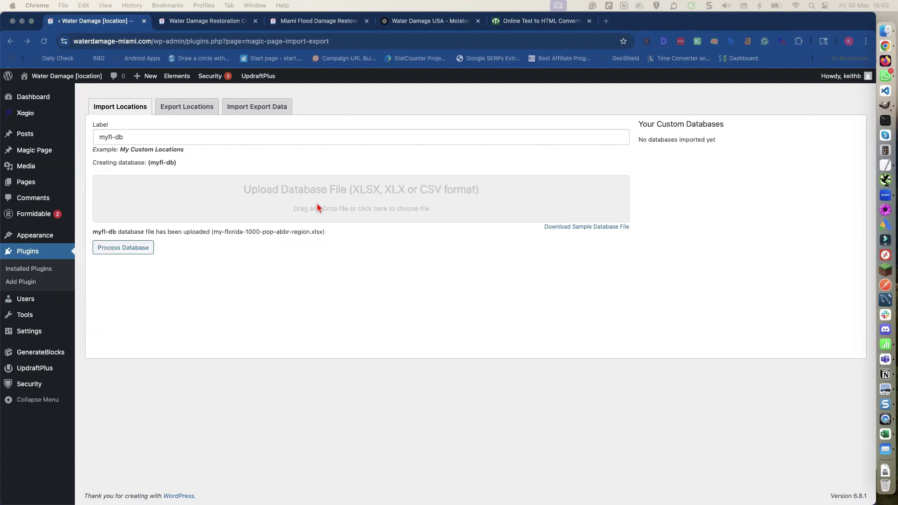
{"action": "left_click", "coordinate": [136, 251]}
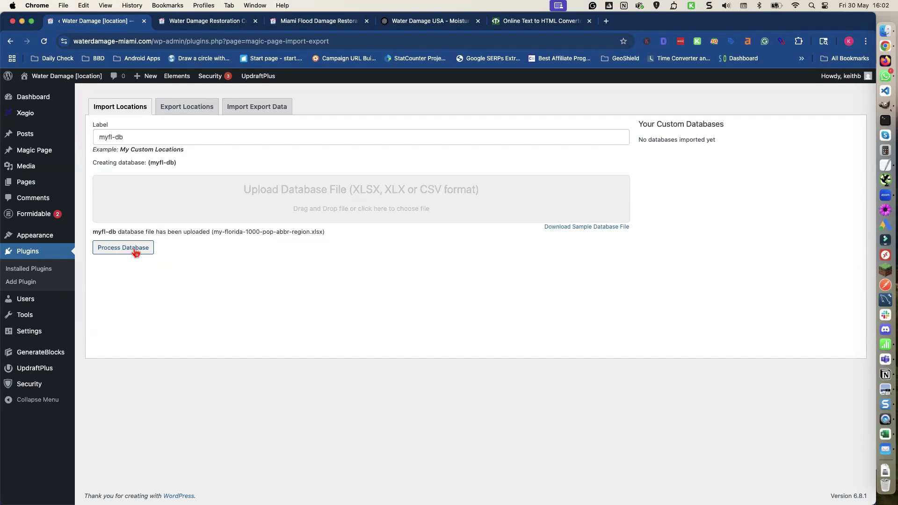
{"action": "left_click", "coordinate": [135, 251]}
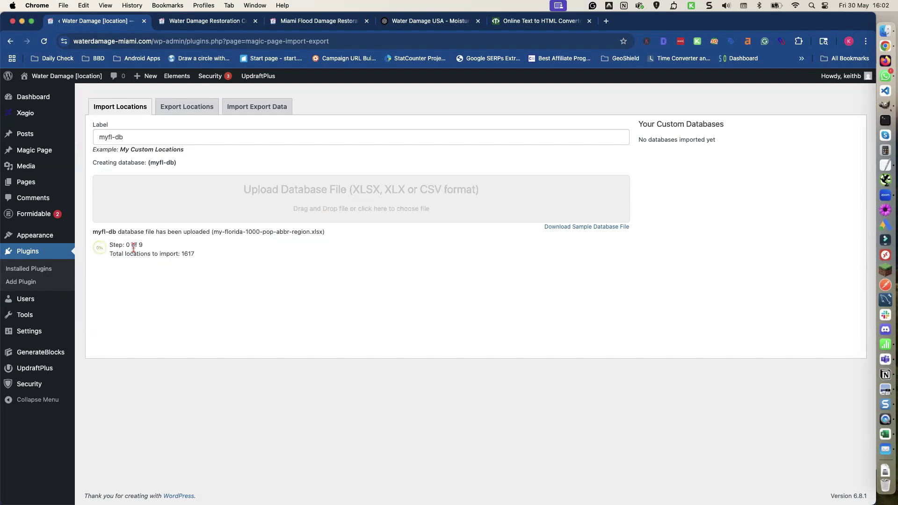
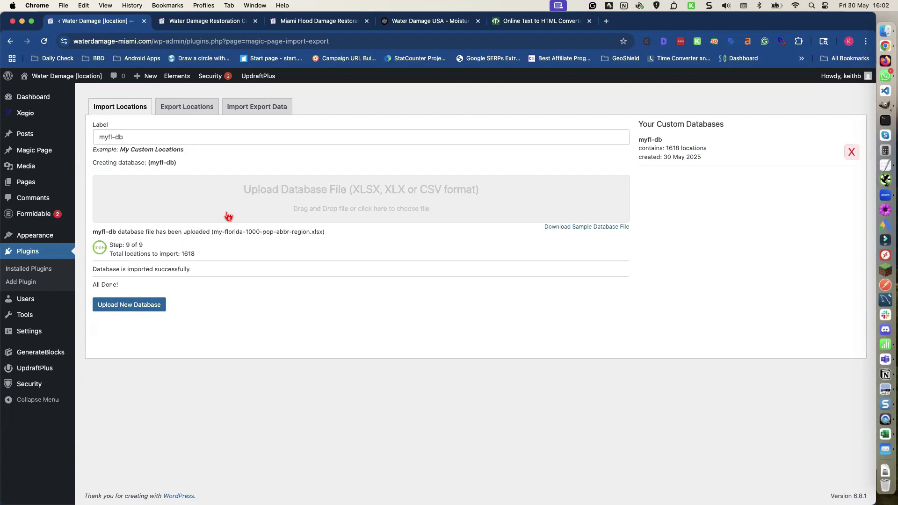
Open the Water Damage [location] Magic Page for editing and add Miami, 33101, Florida as its location
{"action": "mouse_move", "coordinate": [30, 158]}
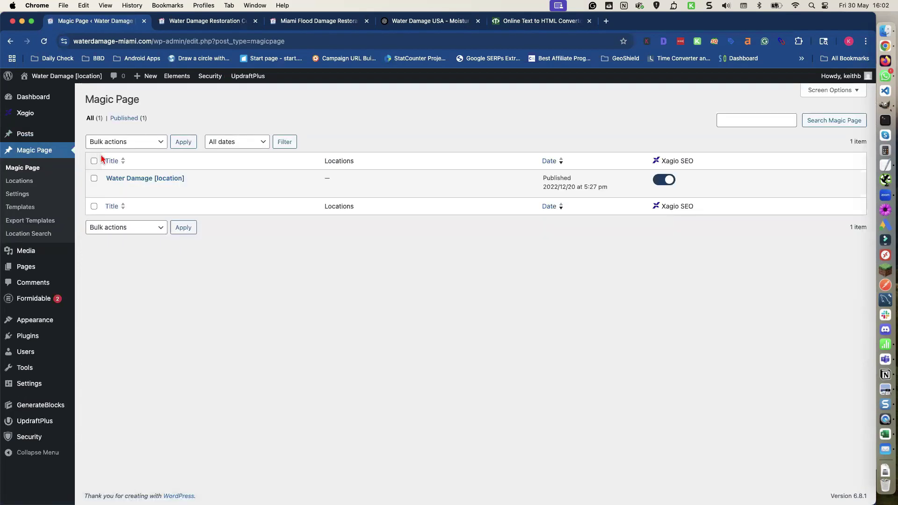
{"action": "left_click", "coordinate": [113, 190]}
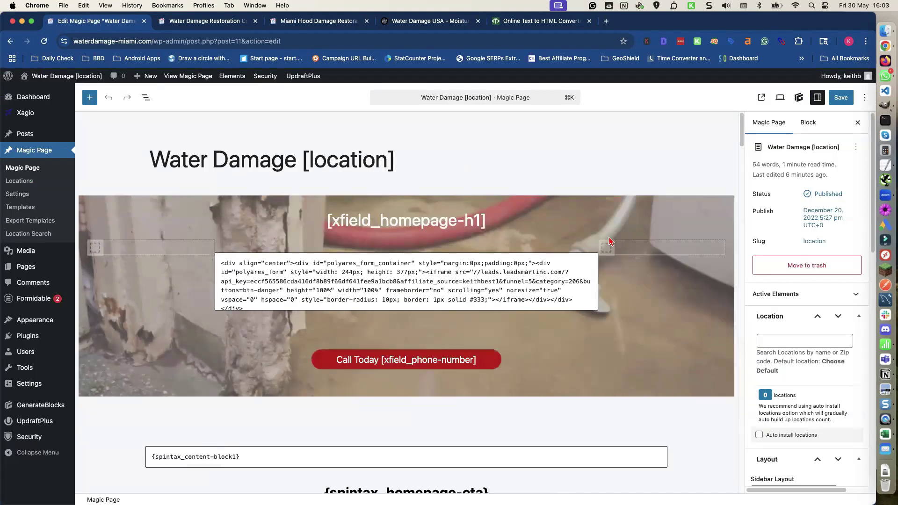
{"action": "scroll", "coordinate": [710, 300], "scroll_direction": "down", "scroll_amount": 2}
{"action": "scroll", "coordinate": [710, 301], "scroll_direction": "down", "scroll_amount": 3}
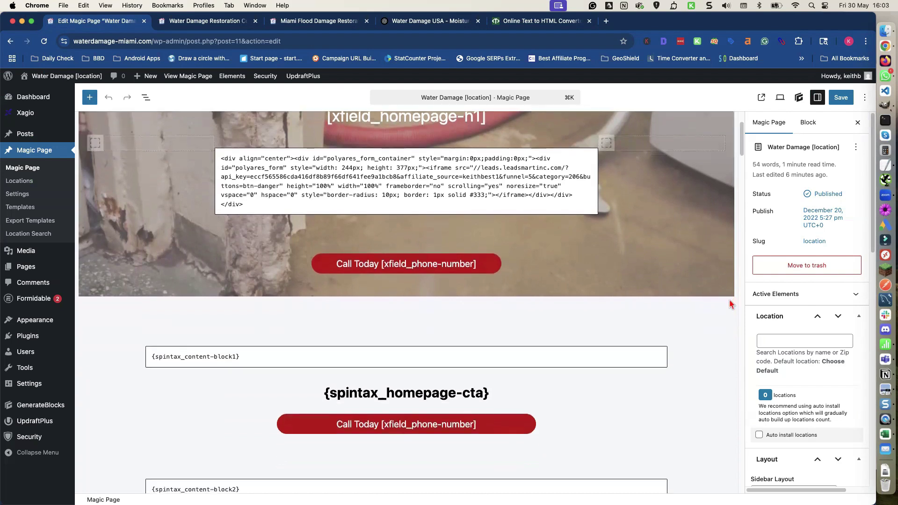
{"action": "left_click", "coordinate": [766, 338]}
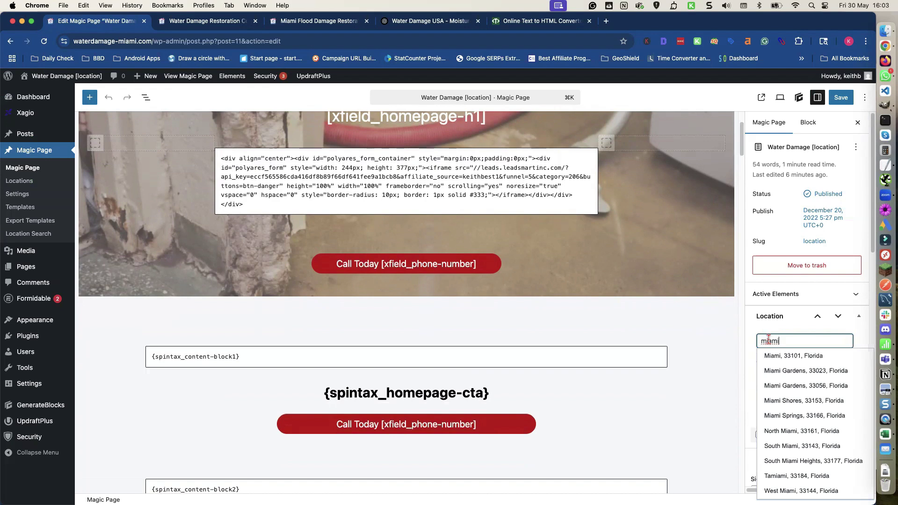
{"action": "left_click", "coordinate": [779, 357]}
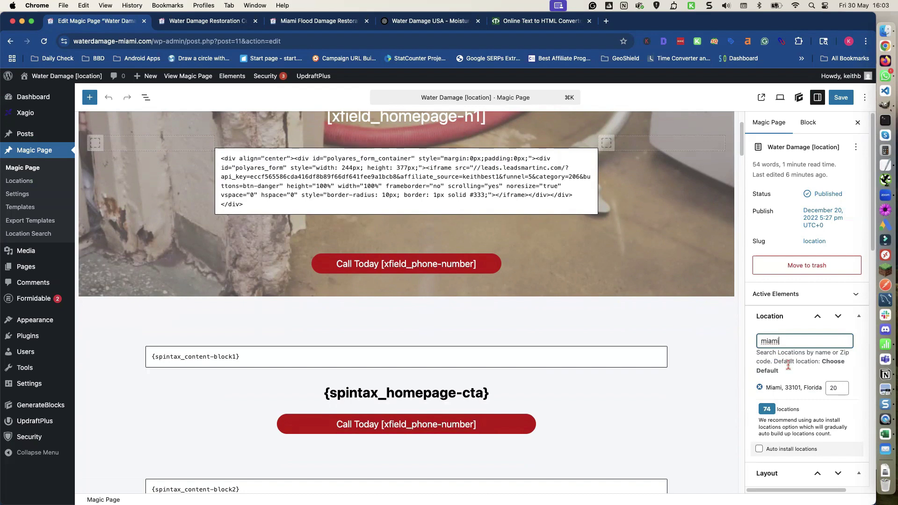
Set the radius around the Miami location to 30 and save the Magic Page
{"action": "left_click_drag", "start_coordinate": [839, 389], "coordinate": [826, 393]}
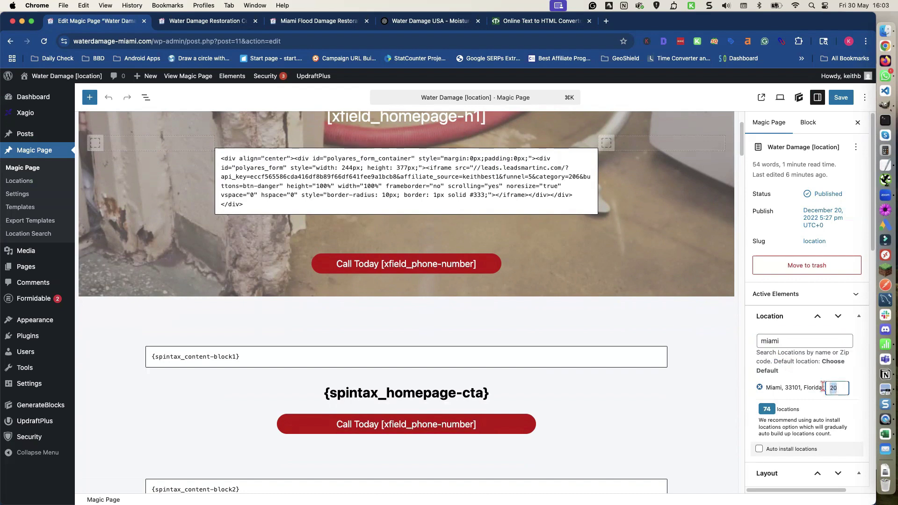
{"action": "type", "text": "30"}
{"action": "left_click", "coordinate": [820, 377]}
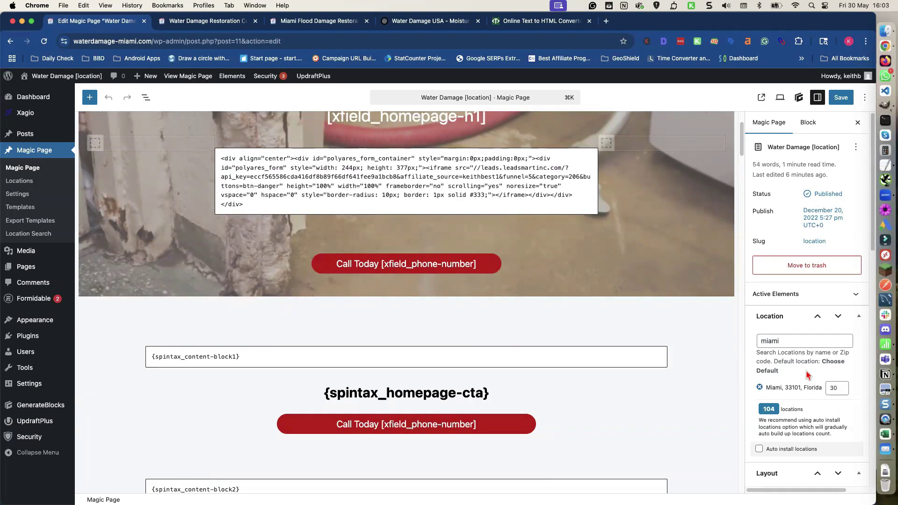
{"action": "scroll", "coordinate": [808, 371], "scroll_direction": "down", "scroll_amount": 1}
{"action": "scroll", "coordinate": [808, 371], "scroll_direction": "up", "scroll_amount": 1}
{"action": "left_click", "coordinate": [841, 98]}
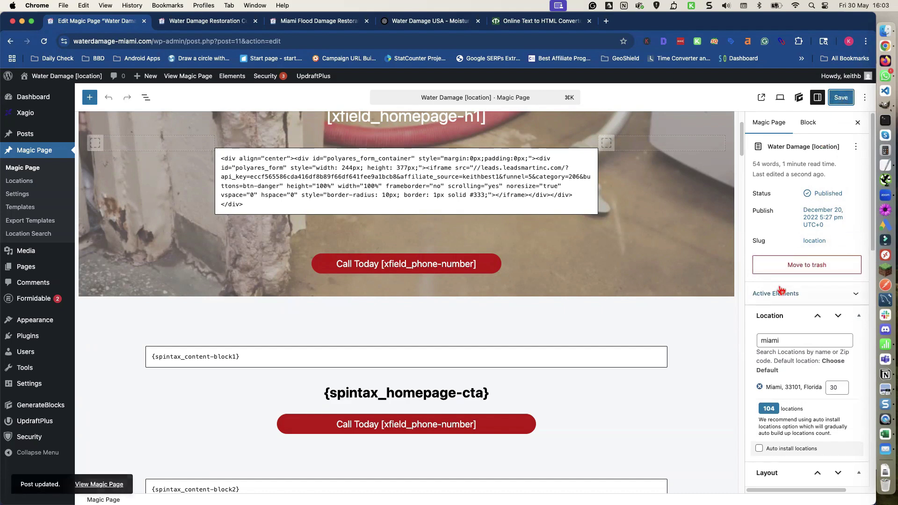
Turn on auto install locations for the page, choosing to discard all installed locations and start from 0
{"action": "scroll", "coordinate": [791, 276], "scroll_direction": "down", "scroll_amount": 5}
{"action": "left_click", "coordinate": [760, 262]}
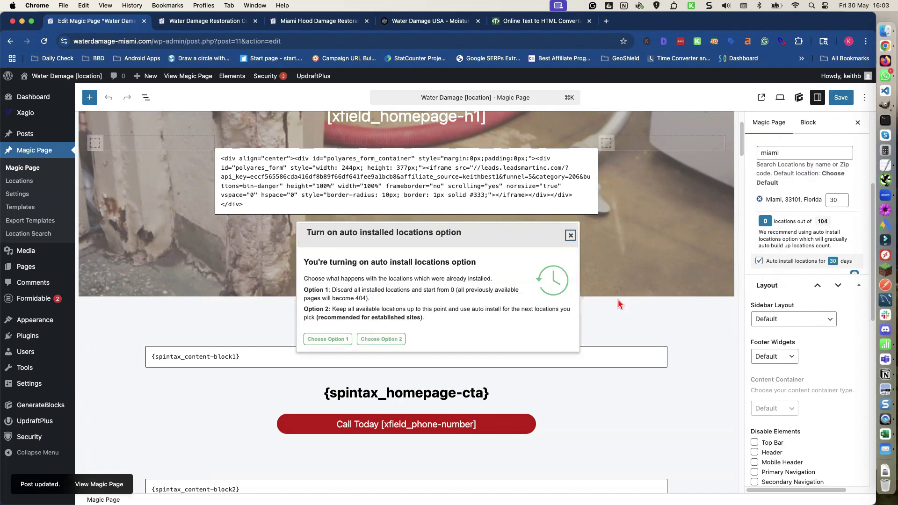
{"action": "left_click", "coordinate": [339, 339]}
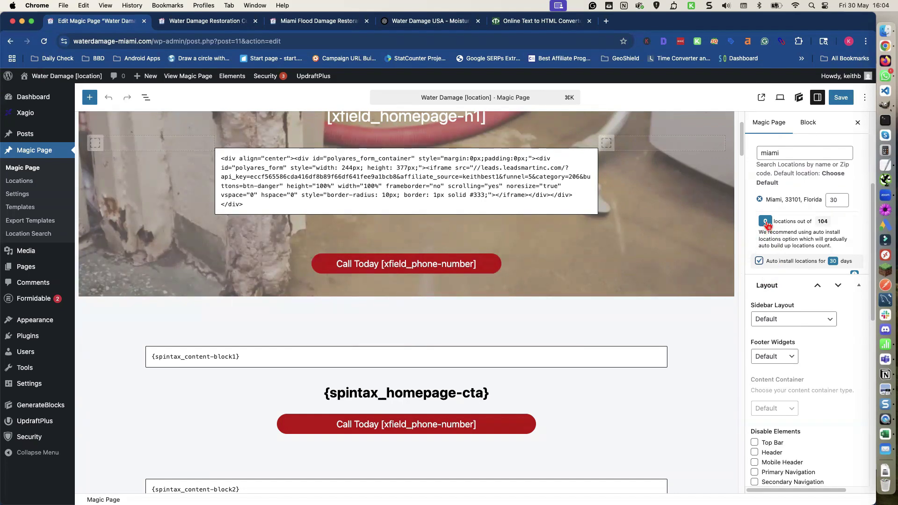
Install 30 auto locations right away, in batches of 10, and close the auto installed locations browser
{"action": "left_click", "coordinate": [766, 223]}
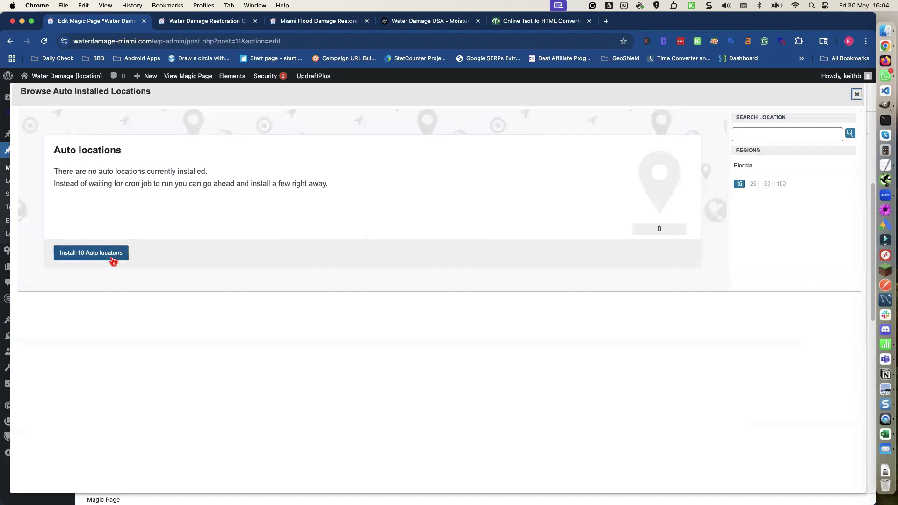
{"action": "left_click", "coordinate": [112, 258]}
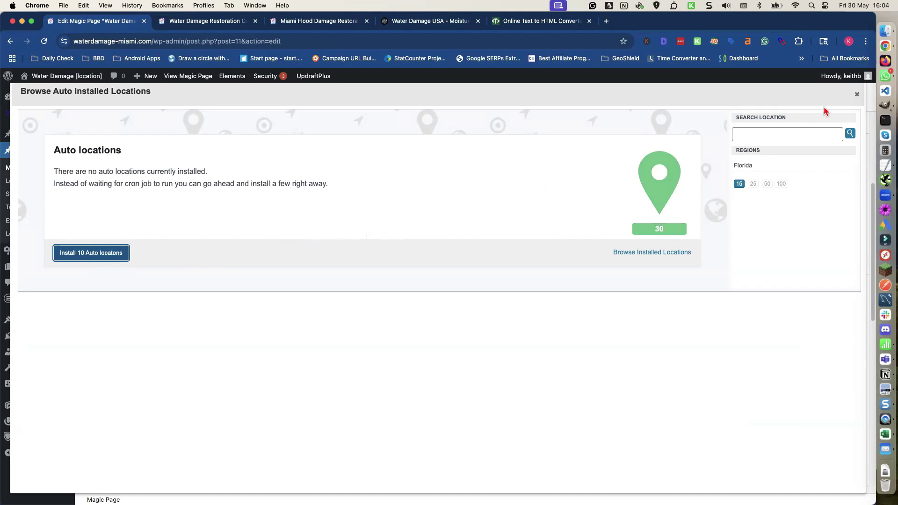
{"action": "left_click", "coordinate": [857, 94]}
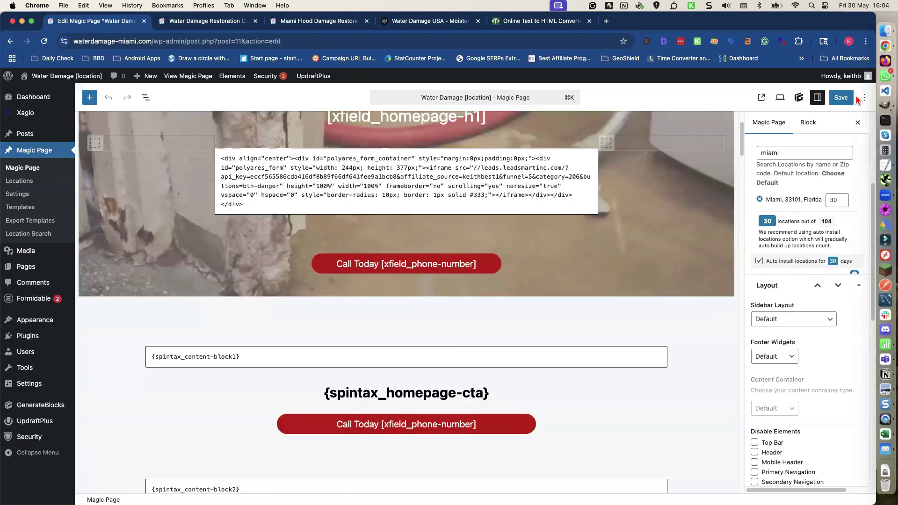
Browse the list of auto installed locations, close it and save the Magic Page
{"action": "left_click", "coordinate": [769, 223]}
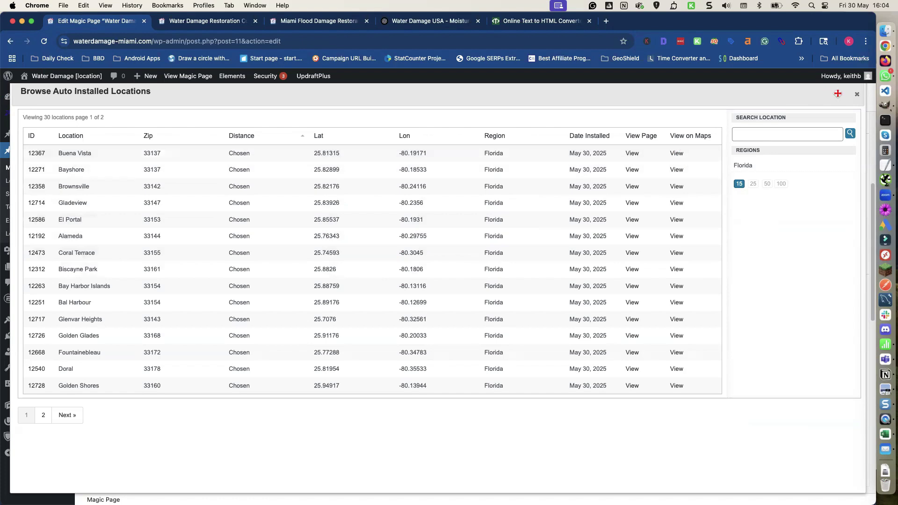
{"action": "left_click", "coordinate": [857, 94]}
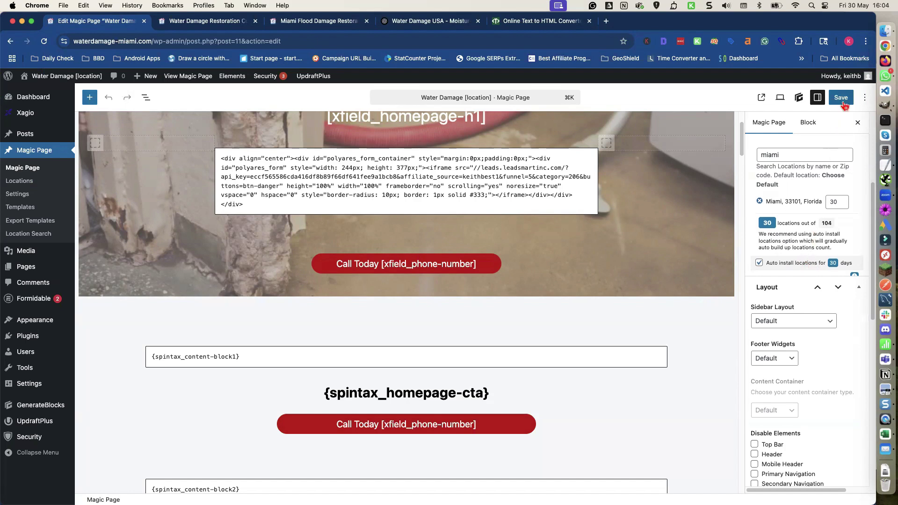
{"action": "left_click", "coordinate": [840, 99]}
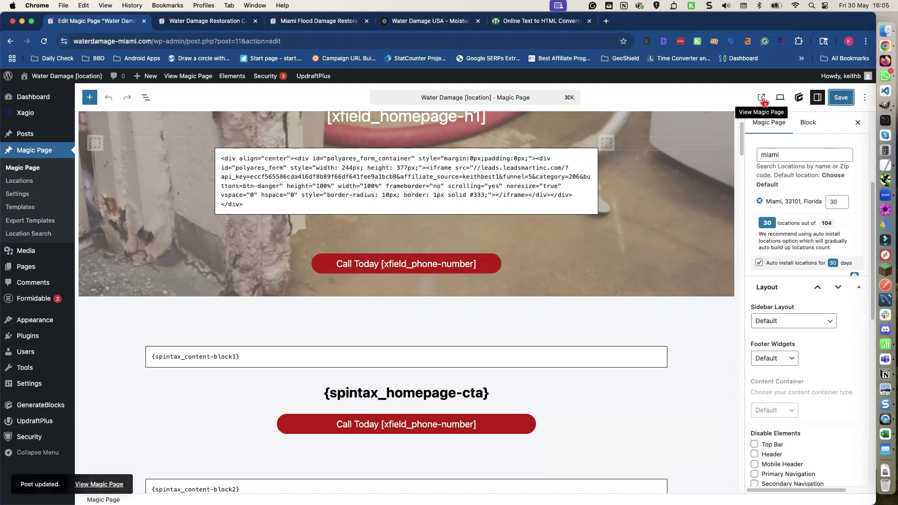
View the published Magic Page and examine its heading, quote form and content blocks for the Miami place name
{"action": "left_click", "coordinate": [763, 98]}
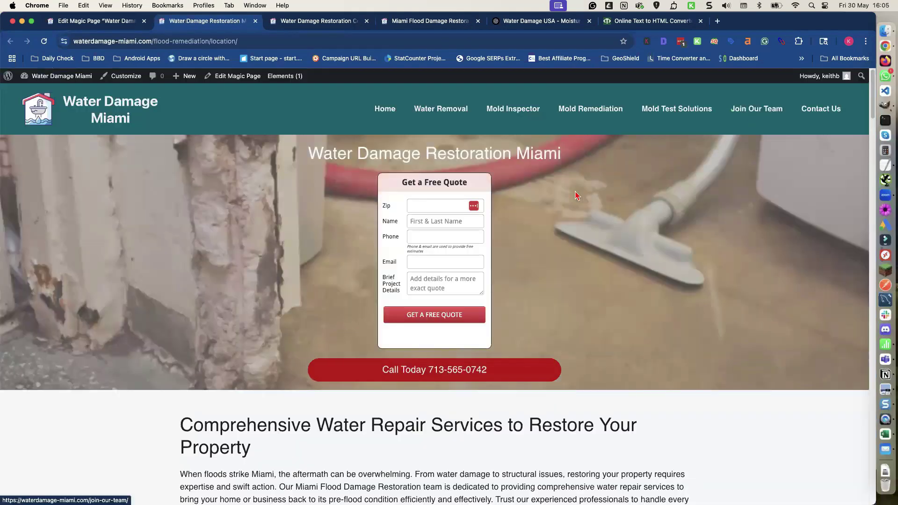
{"action": "scroll", "coordinate": [523, 232], "scroll_direction": "down", "scroll_amount": 1}
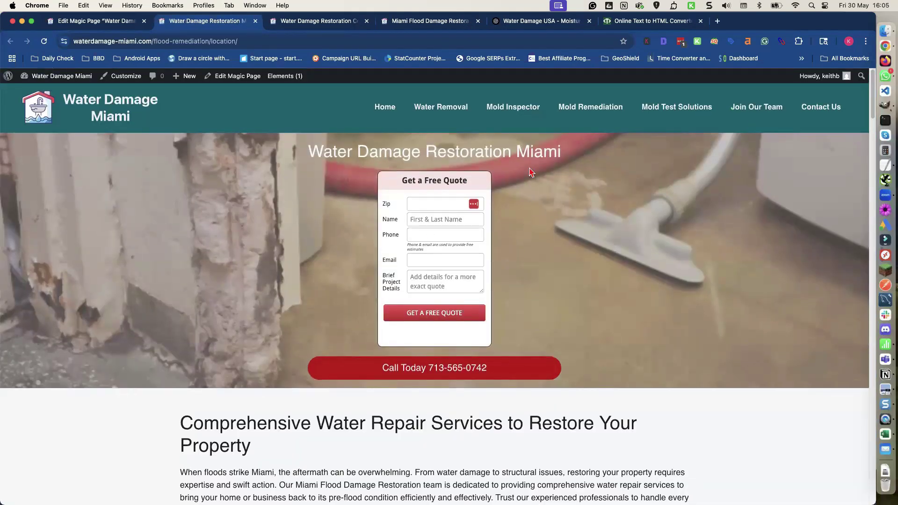
{"action": "scroll", "coordinate": [535, 220], "scroll_direction": "down", "scroll_amount": 10}
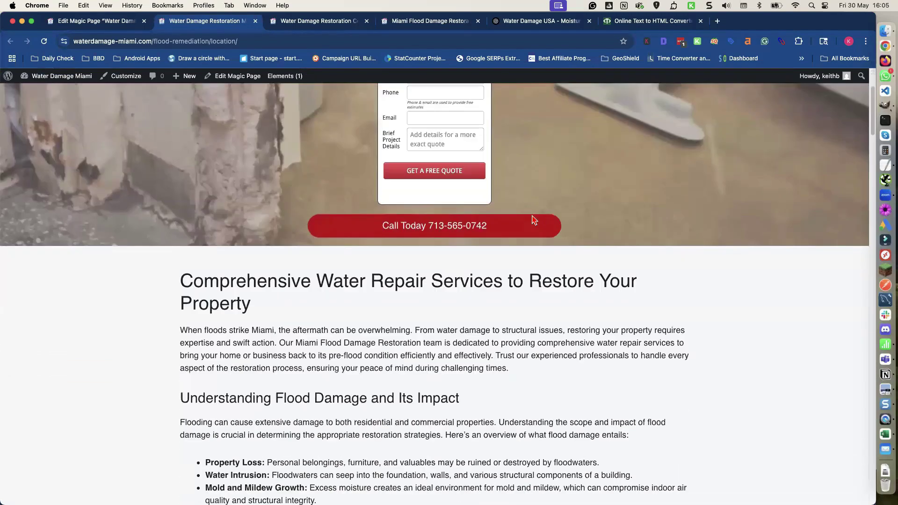
{"action": "scroll", "coordinate": [532, 216], "scroll_direction": "down", "scroll_amount": 2}
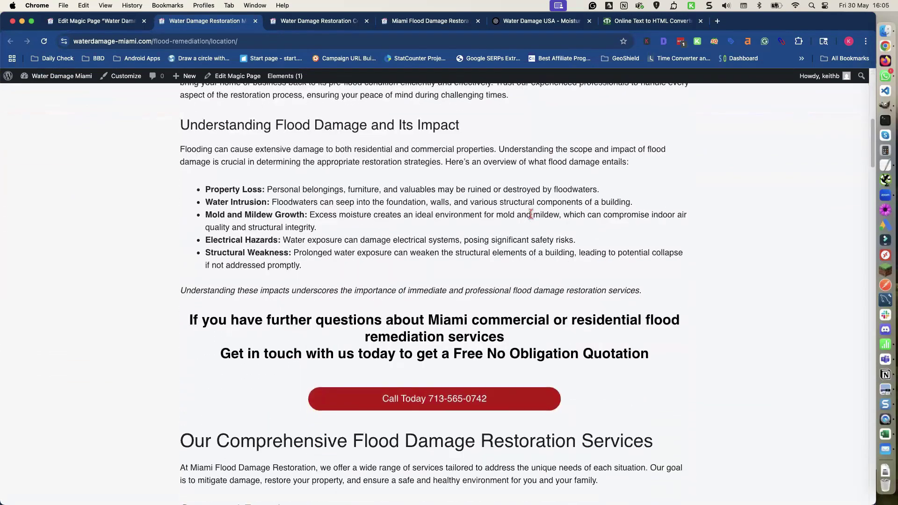
{"action": "scroll", "coordinate": [480, 260], "scroll_direction": "down", "scroll_amount": 2}
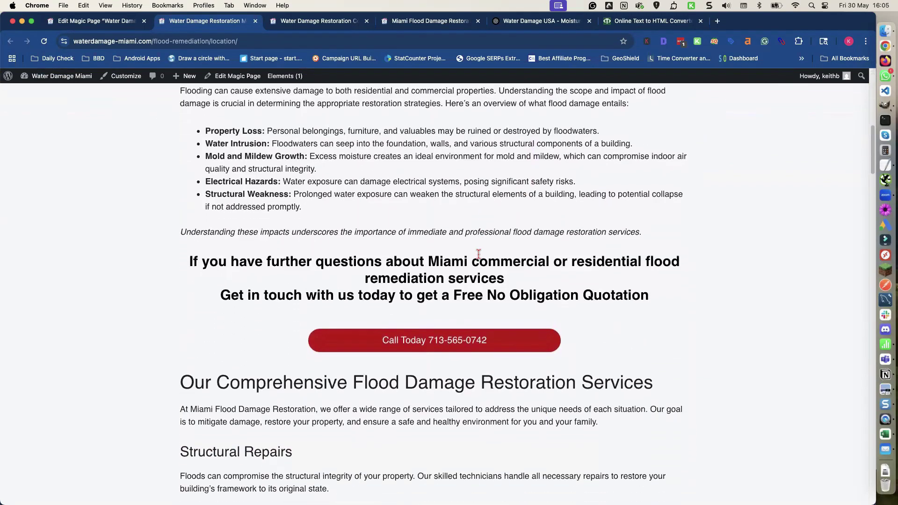
{"action": "double_click", "coordinate": [448, 249]}
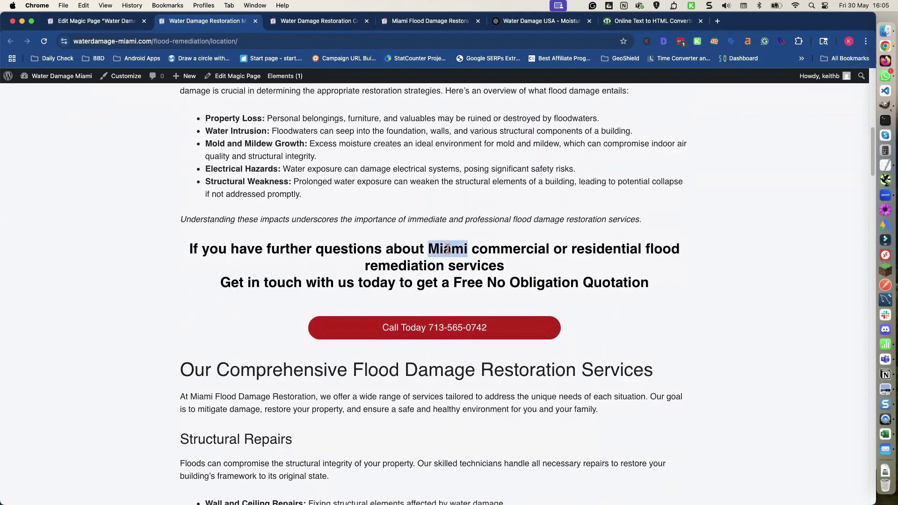
{"action": "scroll", "coordinate": [450, 249], "scroll_direction": "up", "scroll_amount": 15}
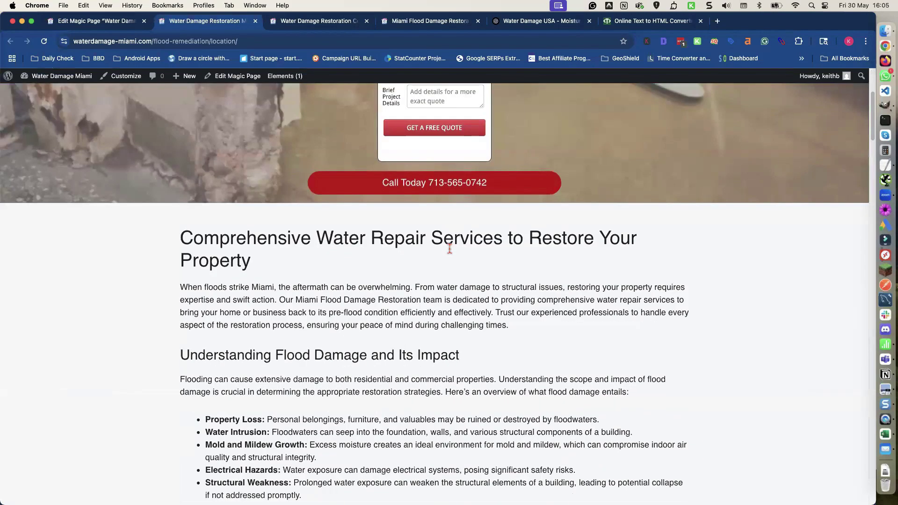
{"action": "scroll", "coordinate": [403, 310], "scroll_direction": "down", "scroll_amount": 6}
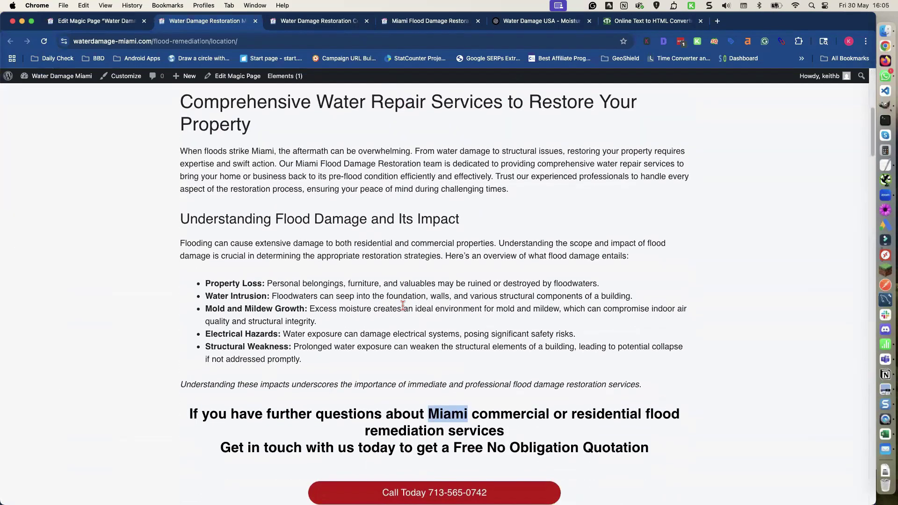
{"action": "scroll", "coordinate": [402, 310], "scroll_direction": "down", "scroll_amount": 7}
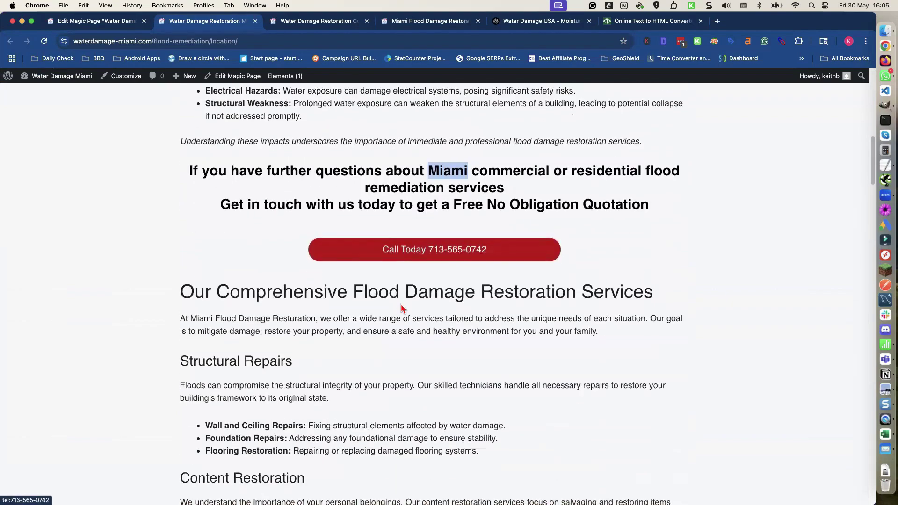
{"action": "scroll", "coordinate": [402, 310], "scroll_direction": "down", "scroll_amount": 12}
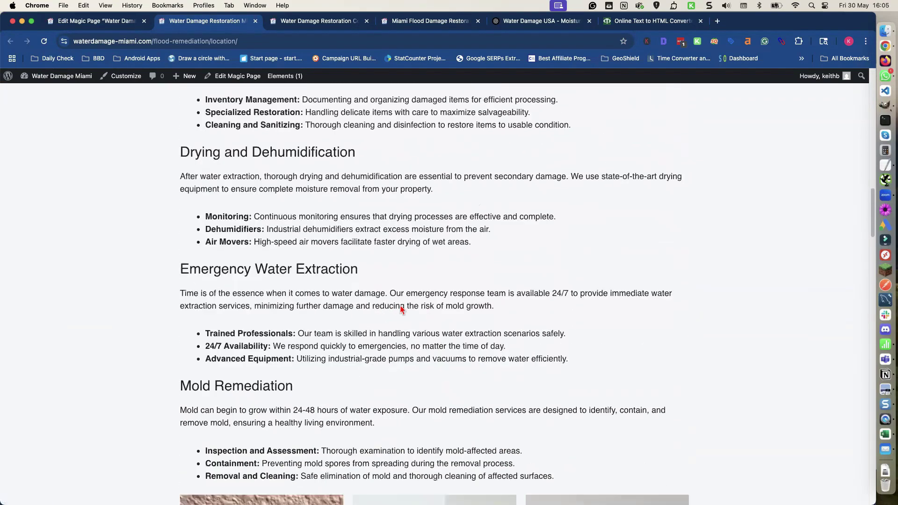
{"action": "scroll", "coordinate": [401, 309], "scroll_direction": "down", "scroll_amount": 13}
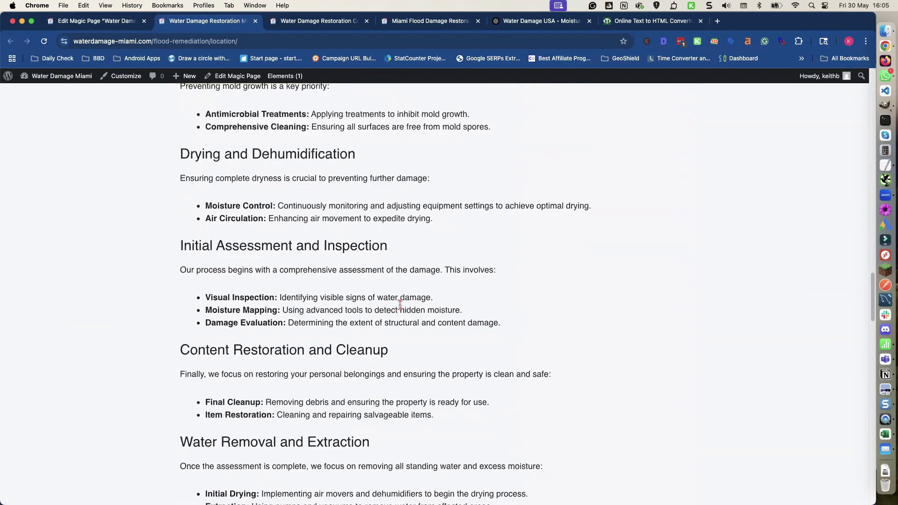
{"action": "scroll", "coordinate": [400, 310], "scroll_direction": "up", "scroll_amount": 14}
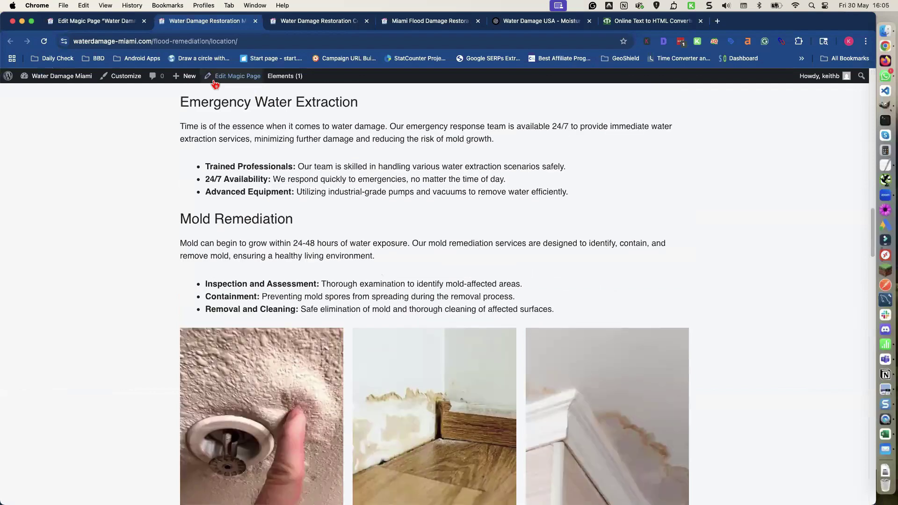
Back in the page editor, edit the content-block1 spintax shortcode and replace "Miami" after "When floods strike" with [location] in the first option
{"action": "left_click", "coordinate": [119, 21]}
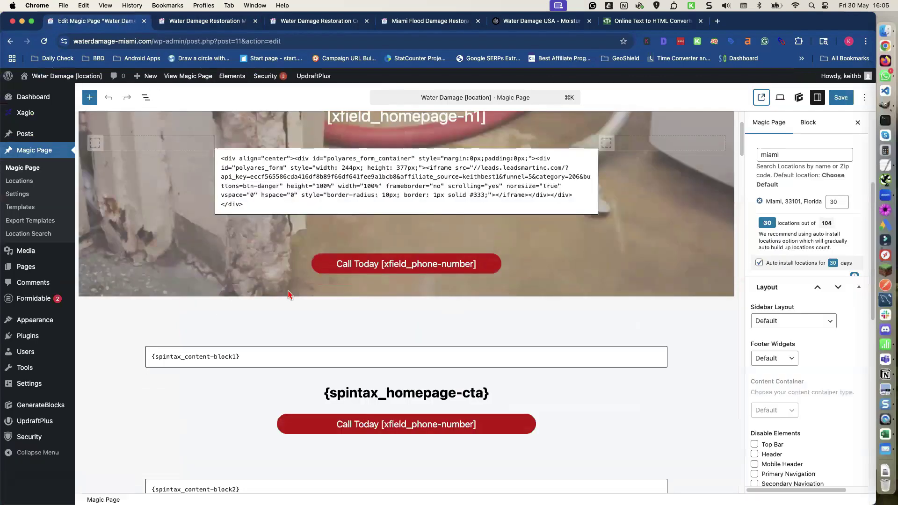
{"action": "scroll", "coordinate": [288, 294], "scroll_direction": "down", "scroll_amount": 10}
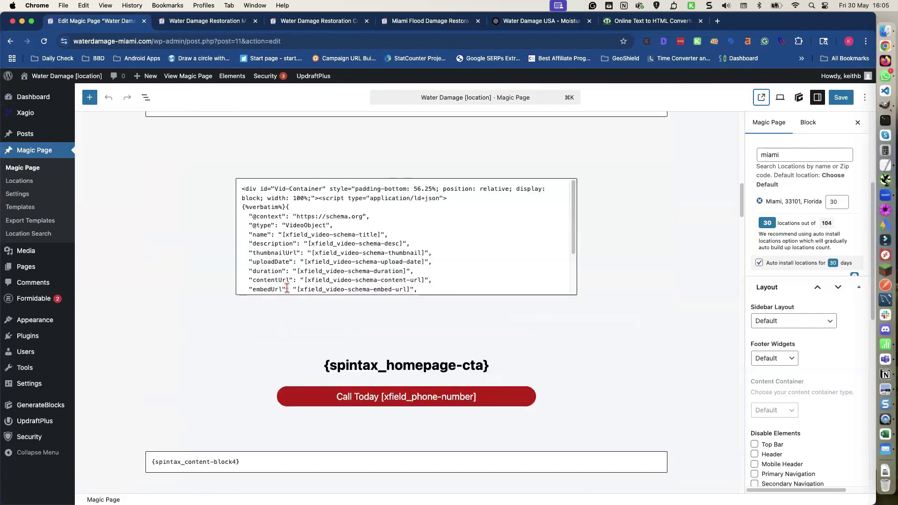
{"action": "scroll", "coordinate": [287, 292], "scroll_direction": "down", "scroll_amount": 15}
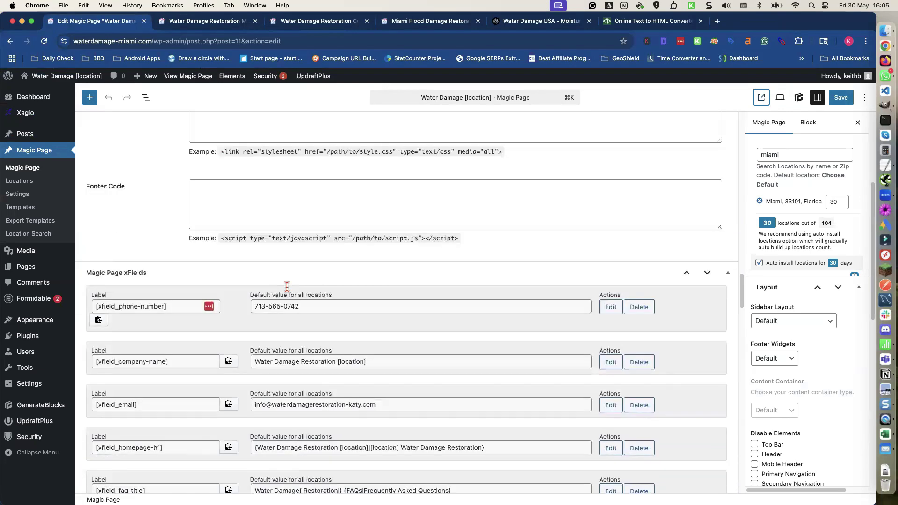
{"action": "scroll", "coordinate": [287, 286], "scroll_direction": "down", "scroll_amount": 15}
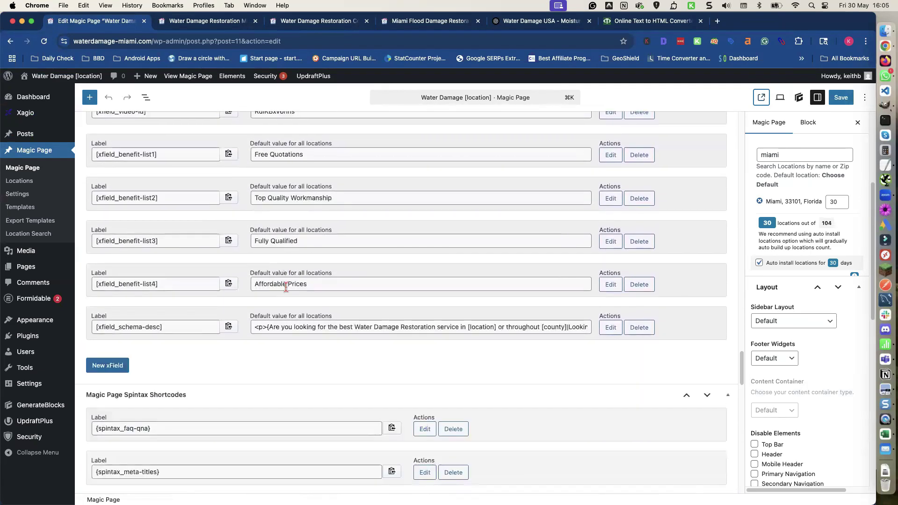
{"action": "scroll", "coordinate": [290, 281], "scroll_direction": "down", "scroll_amount": 5}
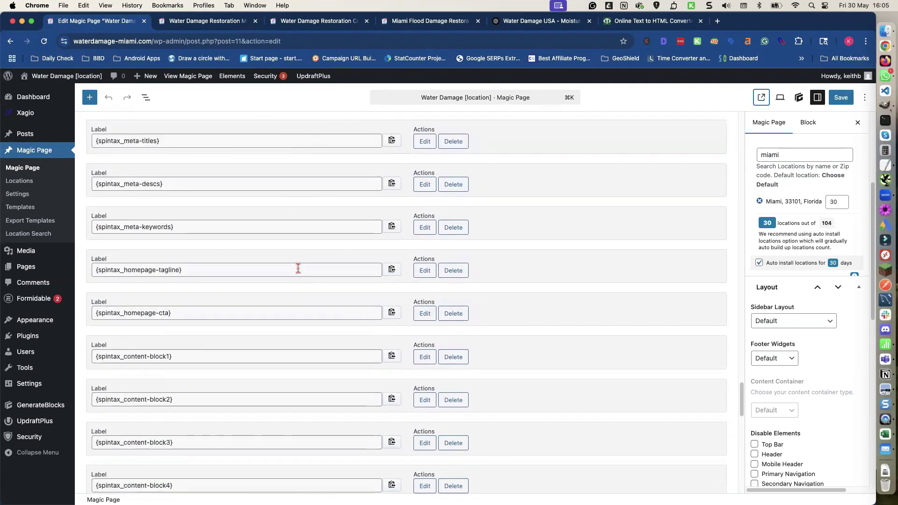
{"action": "scroll", "coordinate": [298, 268], "scroll_direction": "down", "scroll_amount": 3}
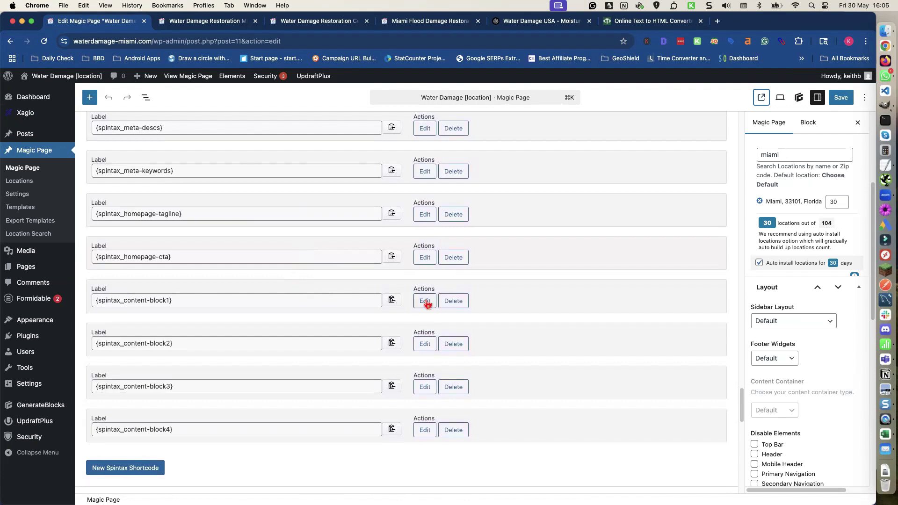
{"action": "left_click", "coordinate": [426, 301]}
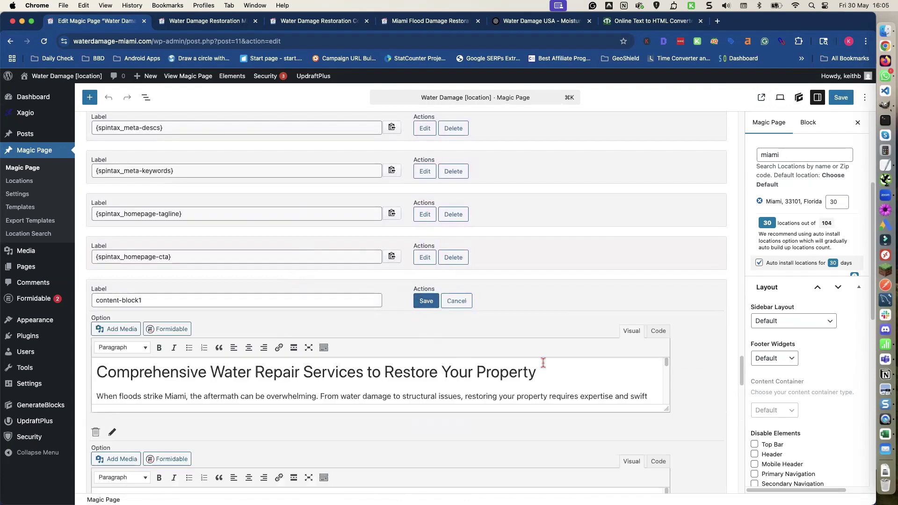
{"action": "left_click", "coordinate": [668, 367]}
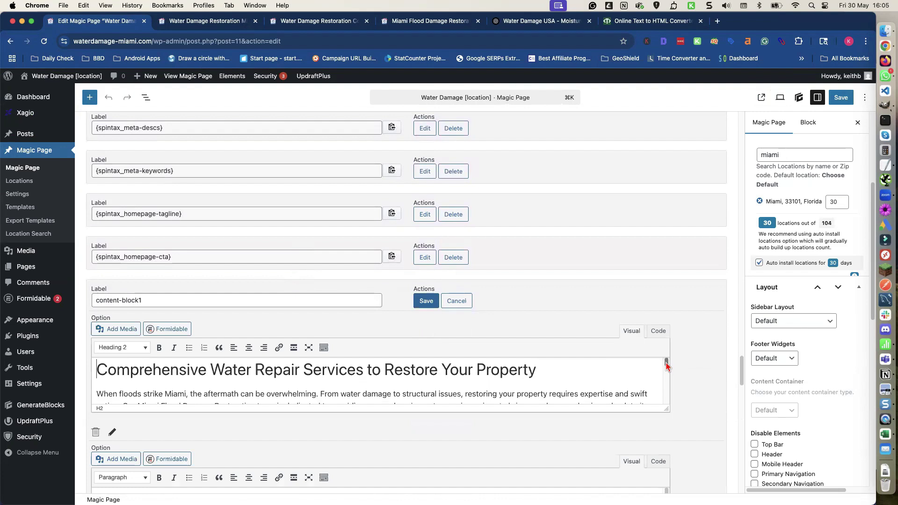
{"action": "double_click", "coordinate": [174, 395]}
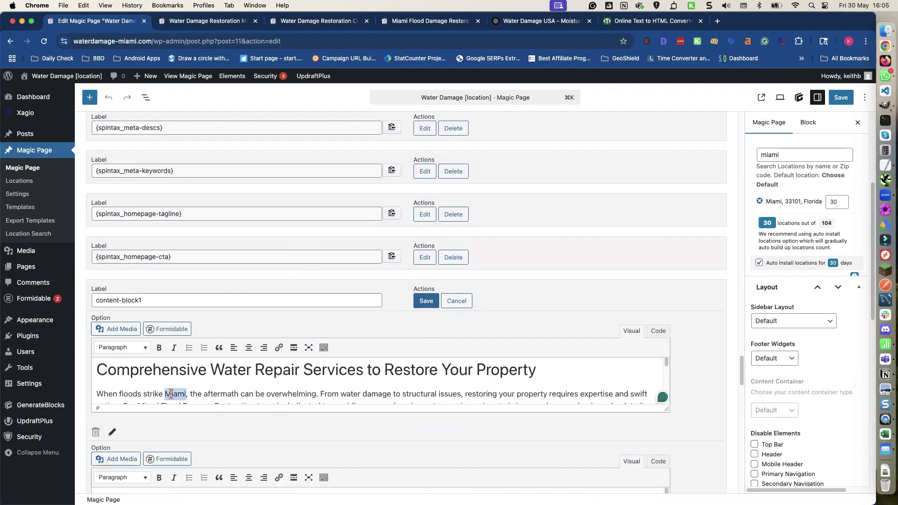
{"action": "type", "text": "[location"}
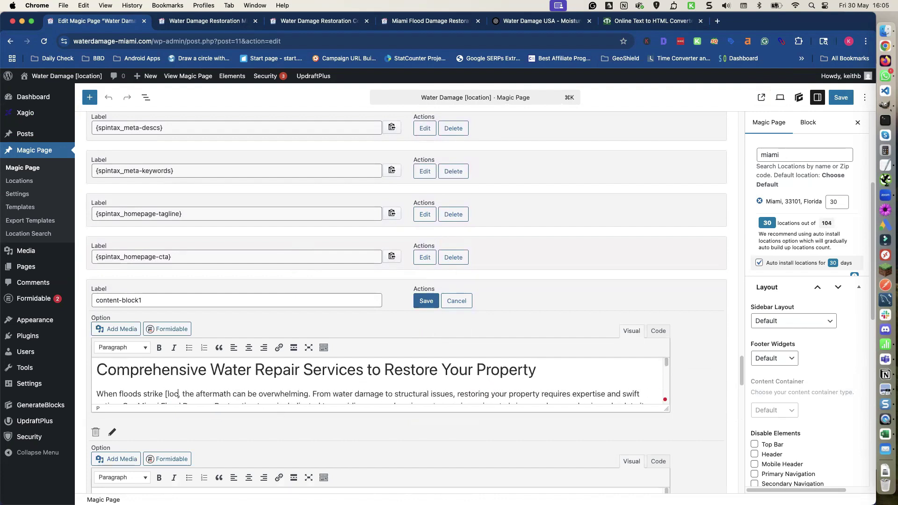
{"action": "type", "text": "]"}
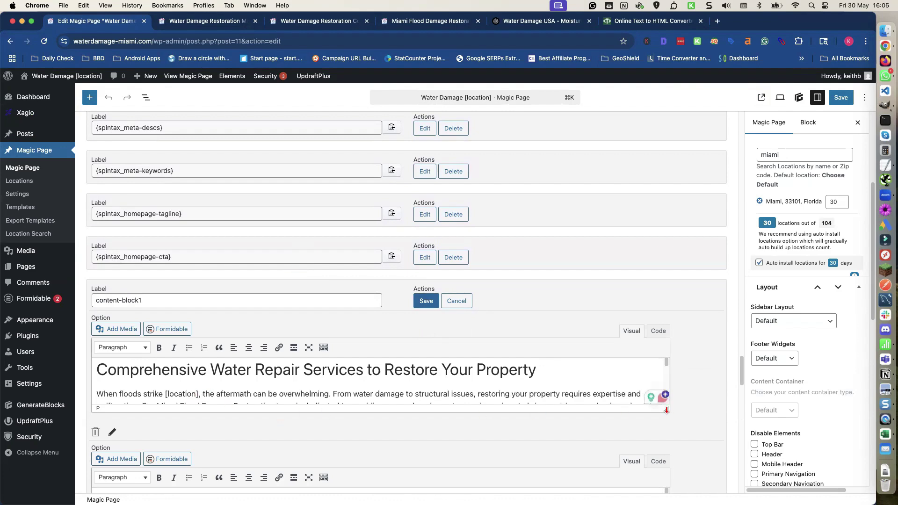
Enlarge the first option's text box and replace "Miami" before "Flood Damage Restoration team" with [location]
{"action": "left_click_drag", "start_coordinate": [667, 410], "coordinate": [678, 464]}
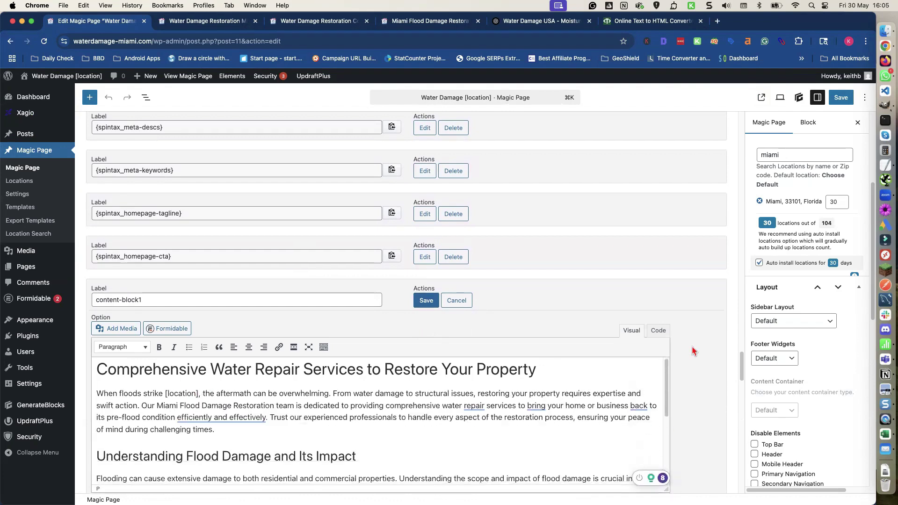
{"action": "scroll", "coordinate": [694, 351], "scroll_direction": "down", "scroll_amount": 3}
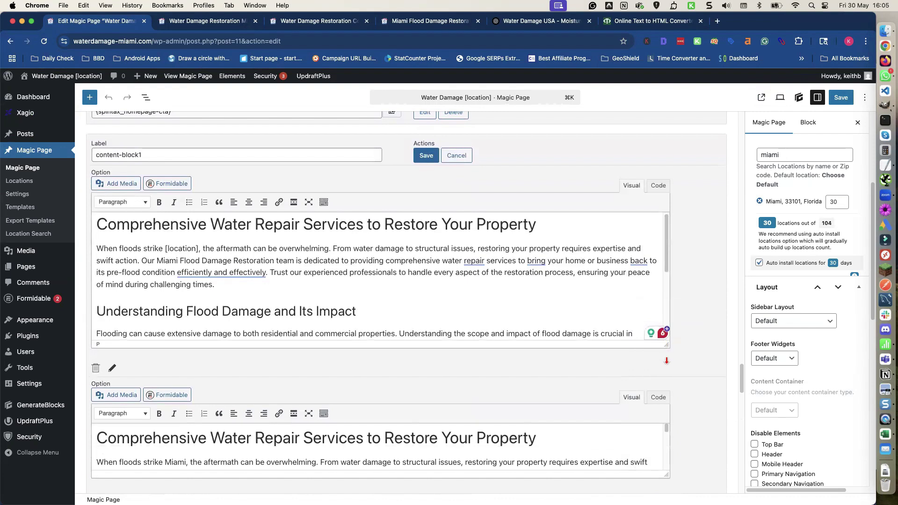
{"action": "left_click_drag", "start_coordinate": [666, 347], "coordinate": [666, 465]}
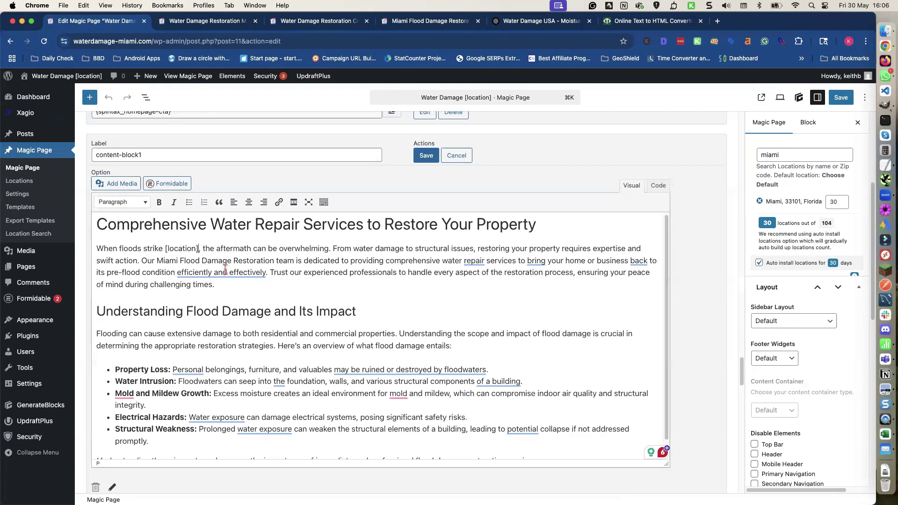
{"action": "double_click", "coordinate": [168, 261]}
{"action": "type", "text": "[location"}
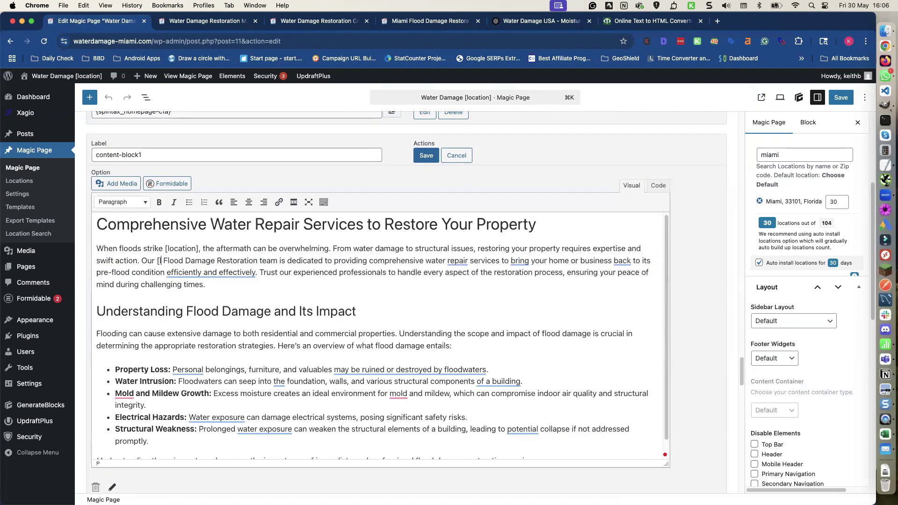
{"action": "type", "text": "]"}
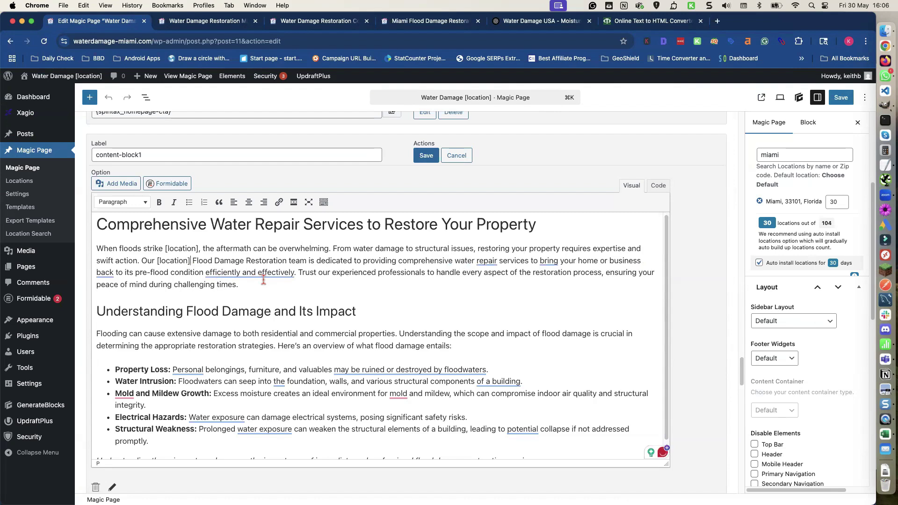
Search the page for "miami" and check the first content-block1 option for remaining mentions
{"action": "scroll", "coordinate": [263, 280], "scroll_direction": "down", "scroll_amount": 2}
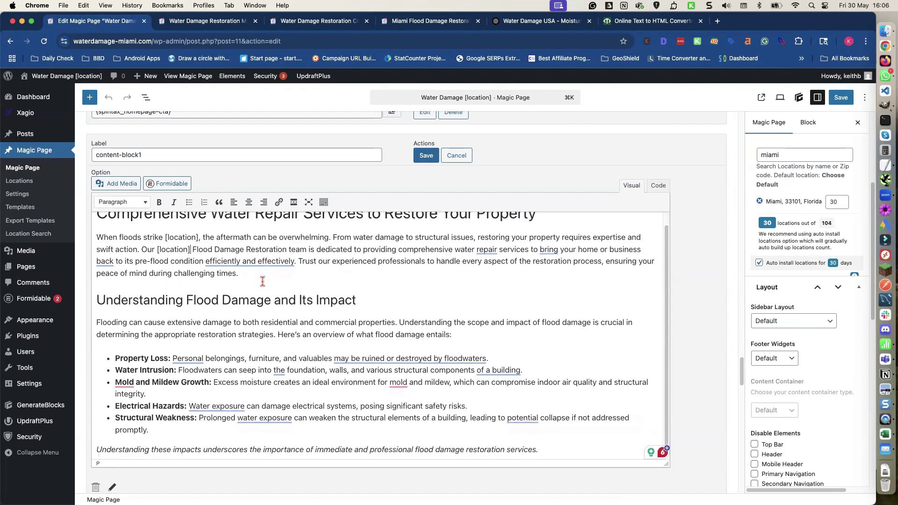
{"action": "scroll", "coordinate": [263, 281], "scroll_direction": "down", "scroll_amount": 2}
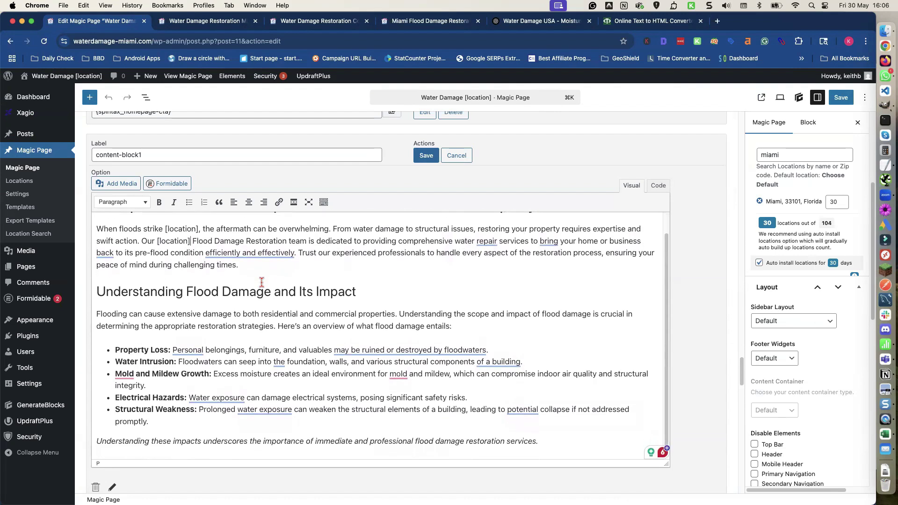
{"action": "key", "text": "super+f"}
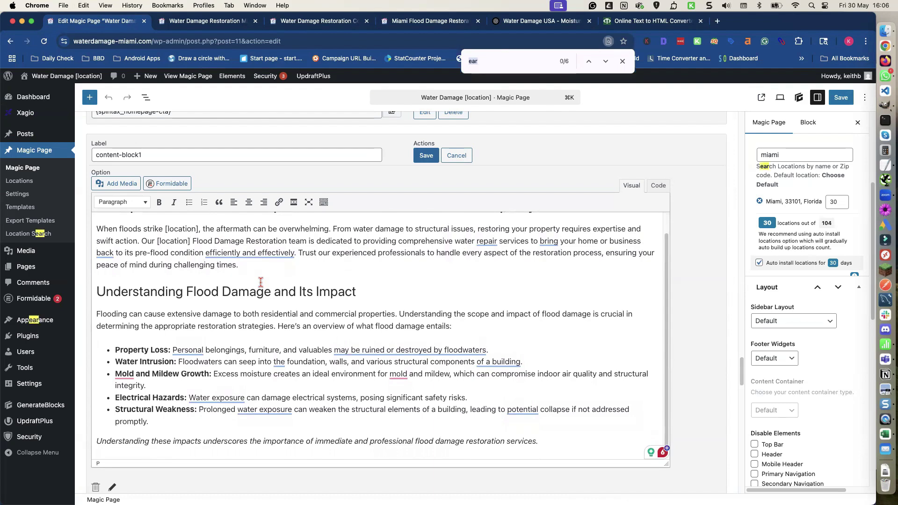
{"action": "type", "text": "miami"}
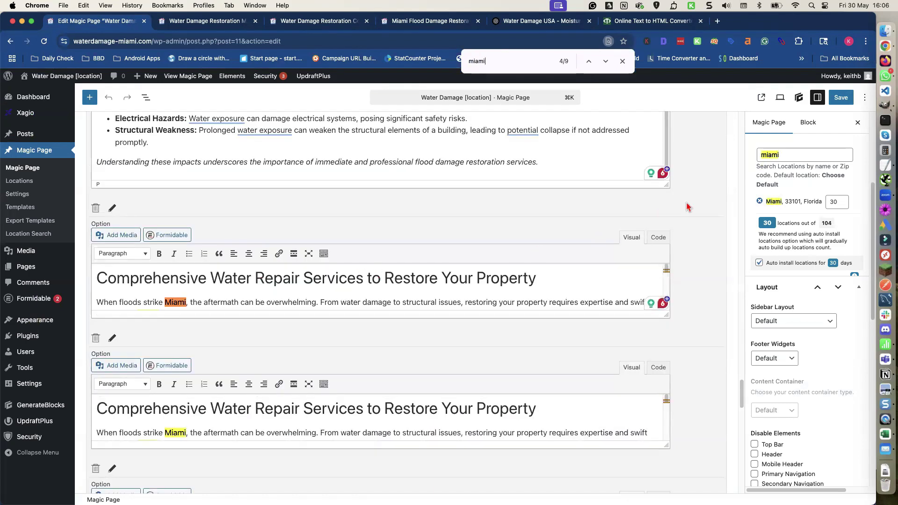
{"action": "scroll", "coordinate": [687, 207], "scroll_direction": "up", "scroll_amount": 5}
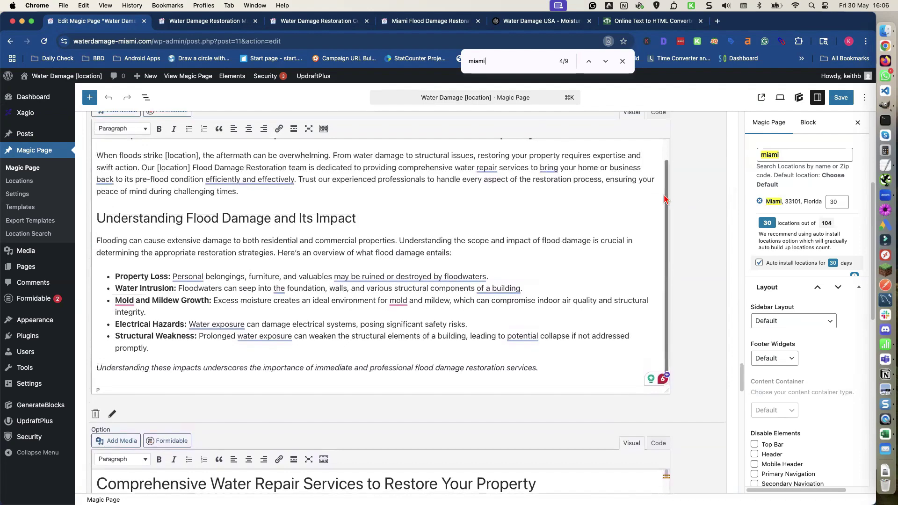
{"action": "left_click", "coordinate": [664, 217]}
{"action": "scroll", "coordinate": [665, 217], "scroll_direction": "up", "scroll_amount": 1}
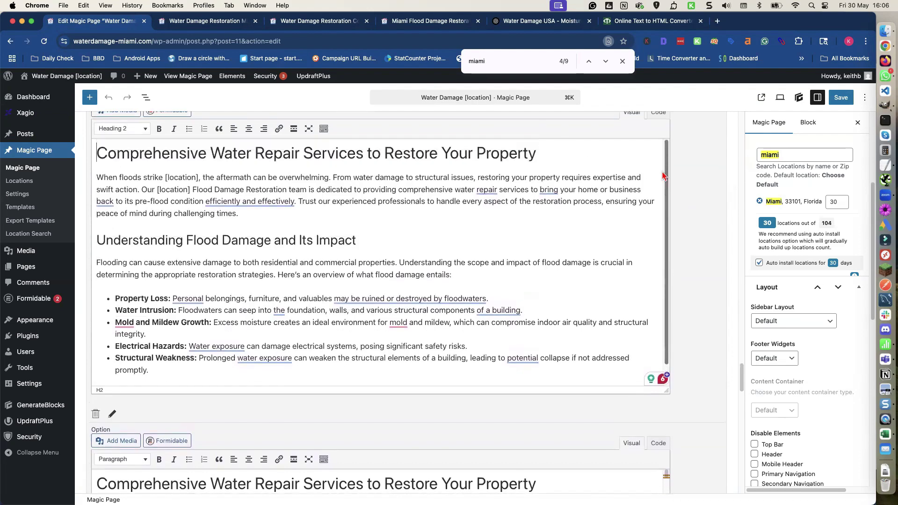
{"action": "scroll", "coordinate": [655, 168], "scroll_direction": "up", "scroll_amount": 2}
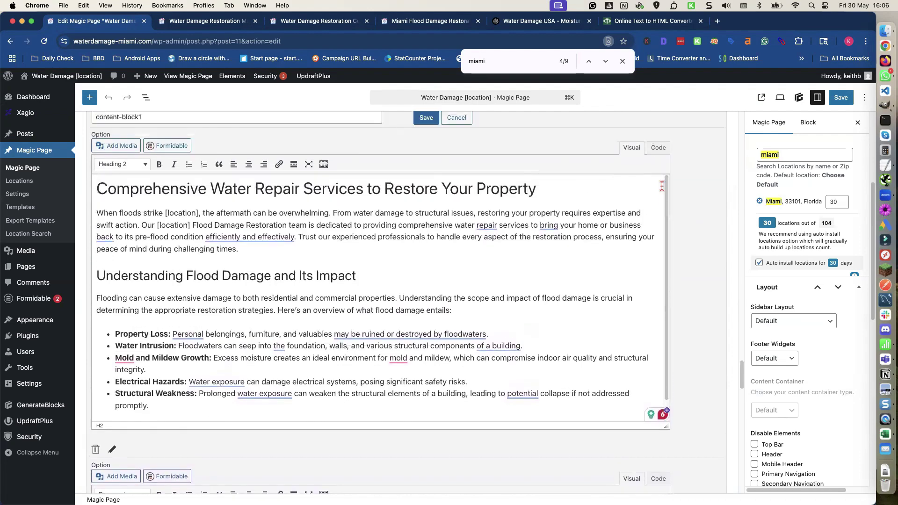
Enlarge the second content-block1 option's text box and replace "Miami" after "When floods strike" with [location]
{"action": "scroll", "coordinate": [677, 217], "scroll_direction": "down", "scroll_amount": 3}
{"action": "scroll", "coordinate": [677, 218], "scroll_direction": "down", "scroll_amount": 3}
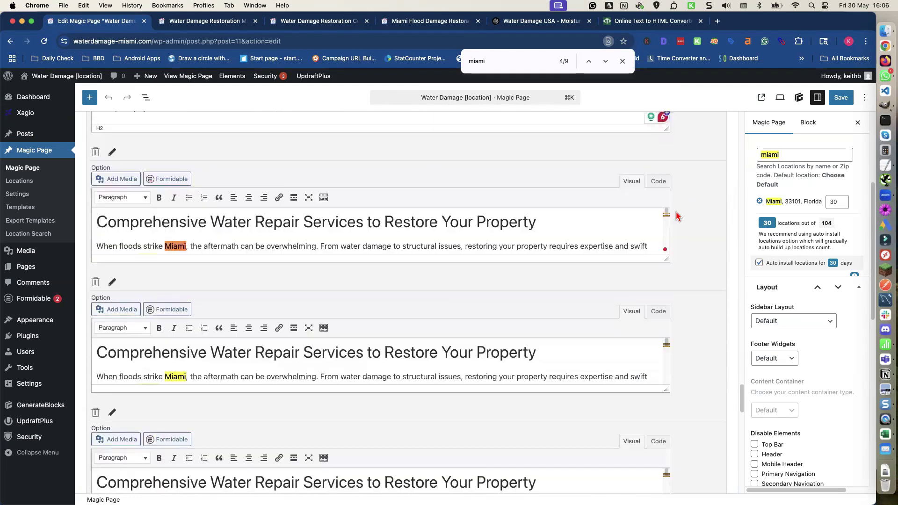
{"action": "left_click_drag", "start_coordinate": [665, 258], "coordinate": [665, 389]}
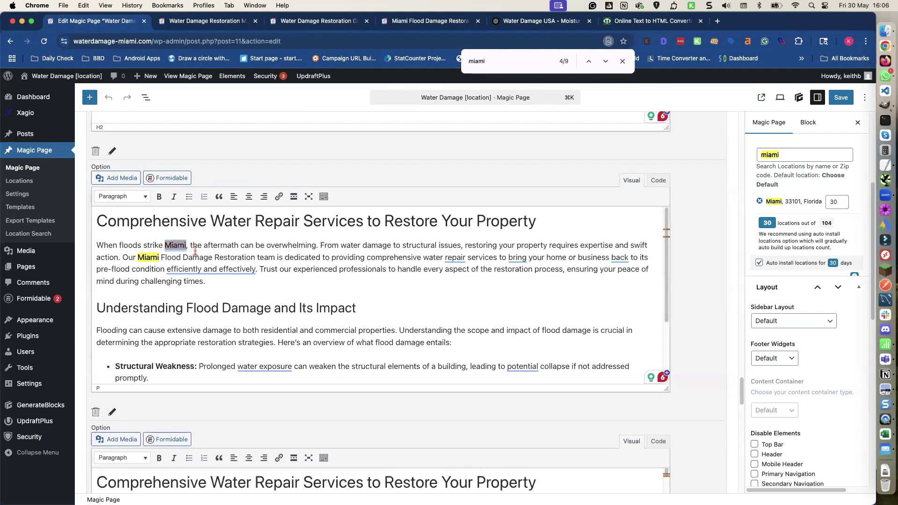
{"action": "type", "text": "[locqtion"}
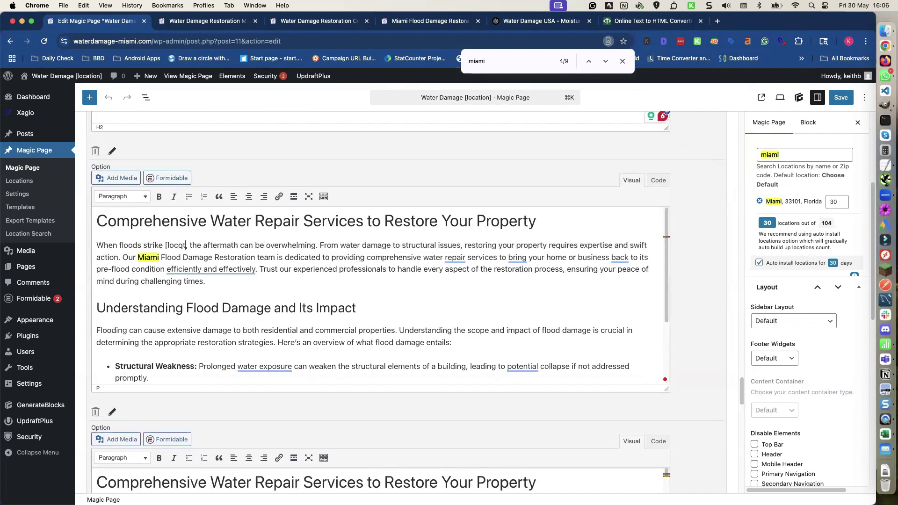
{"action": "type", "text": "]"}
{"action": "right_click", "coordinate": [183, 246]}
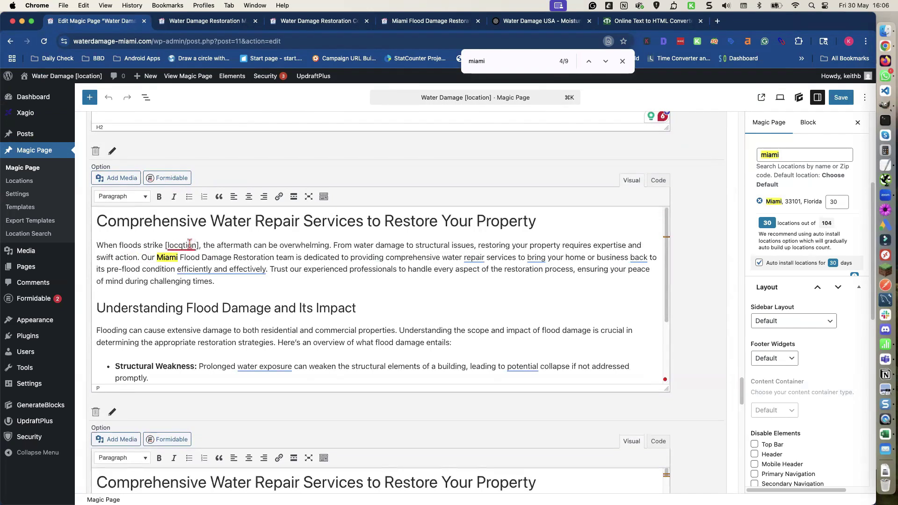
{"action": "left_click", "coordinate": [191, 248]}
{"action": "key", "text": "BackSpace"}
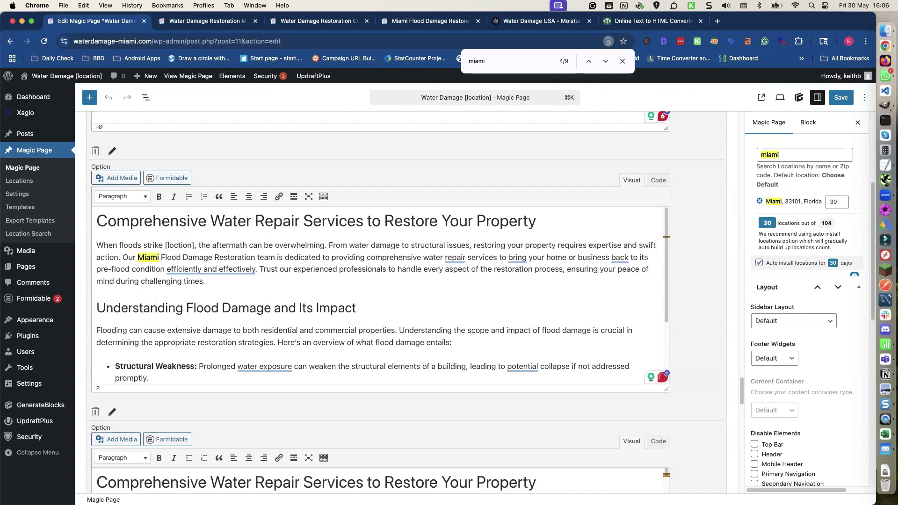
{"action": "type", "text": "a"}
Copy the [location] placeholder and replace "Miami" before "Flood Damage Restoration team" with it in the second option
{"action": "left_click_drag", "start_coordinate": [165, 245], "coordinate": [195, 245]}
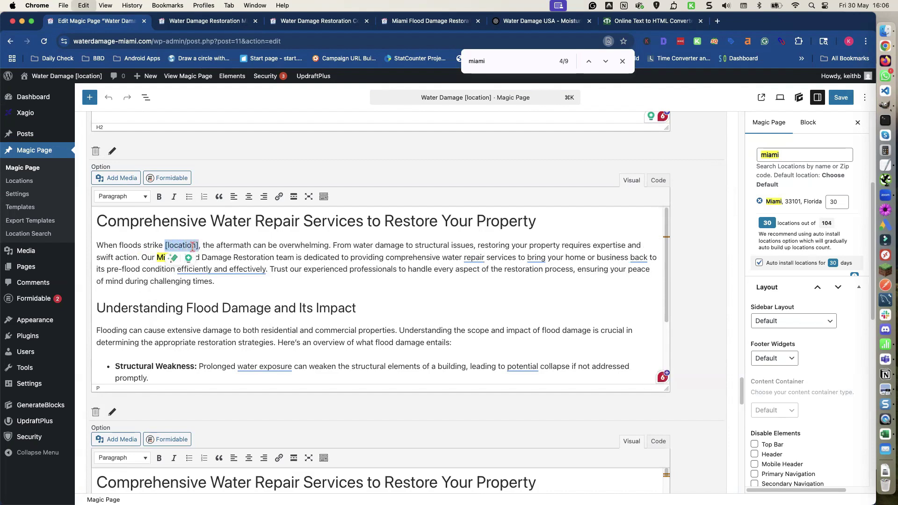
{"action": "double_click", "coordinate": [164, 257]}
{"action": "type", "text": "[location]"}
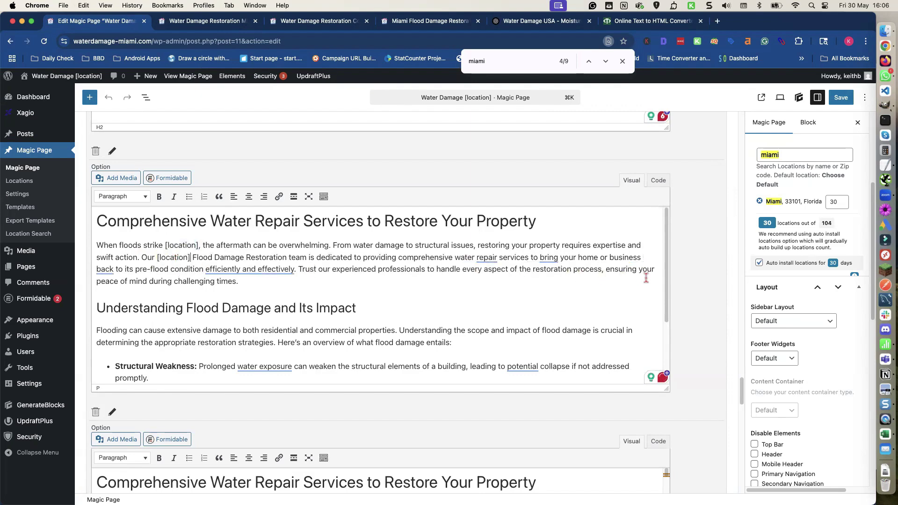
Enlarge the third content-block1 option's text box and replace both "Miami" mentions in its opening paragraph with [location]
{"action": "scroll", "coordinate": [646, 278], "scroll_direction": "down", "scroll_amount": 5}
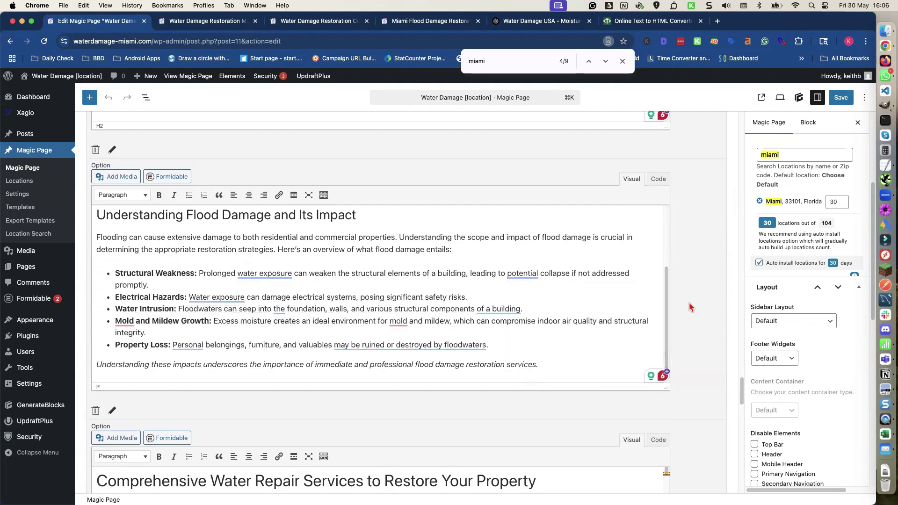
{"action": "scroll", "coordinate": [691, 308], "scroll_direction": "down", "scroll_amount": 5}
{"action": "left_click_drag", "start_coordinate": [667, 257], "coordinate": [668, 391]}
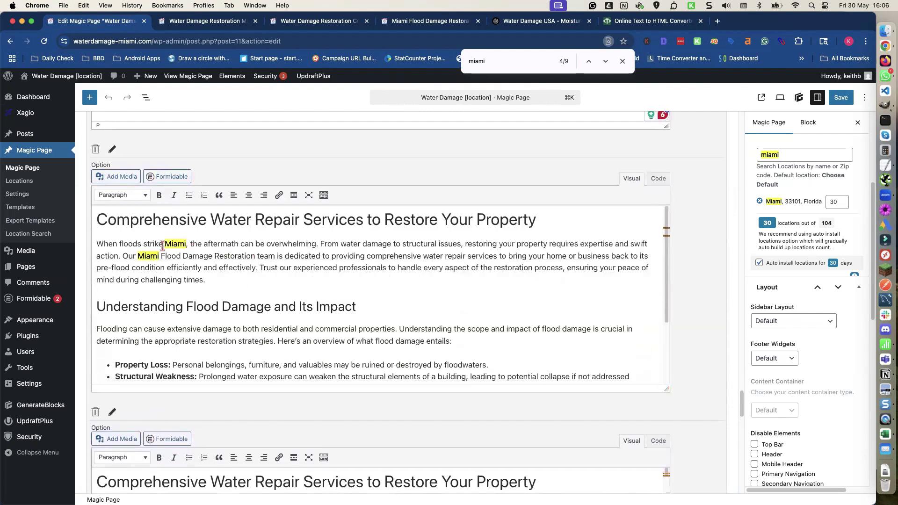
{"action": "double_click", "coordinate": [171, 245]}
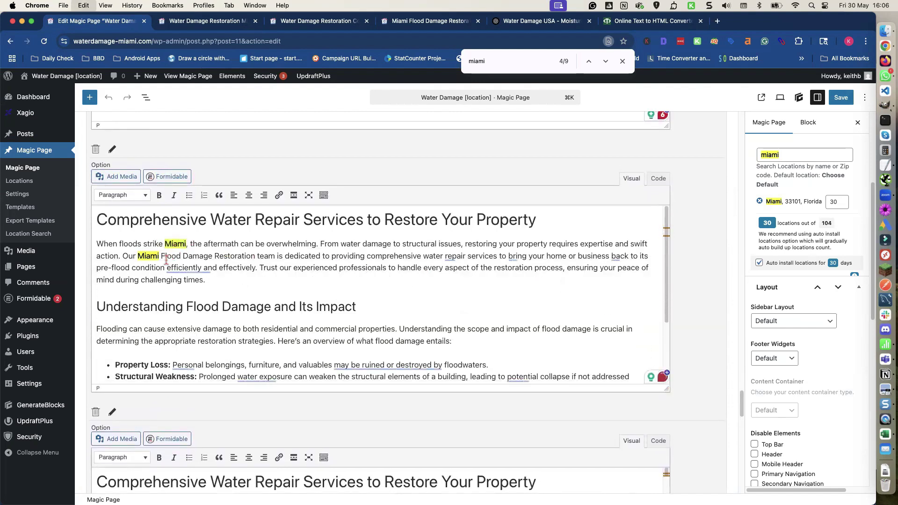
{"action": "type", "text": "[location]"}
{"action": "double_click", "coordinate": [164, 257]}
{"action": "type", "text": "[location]"}
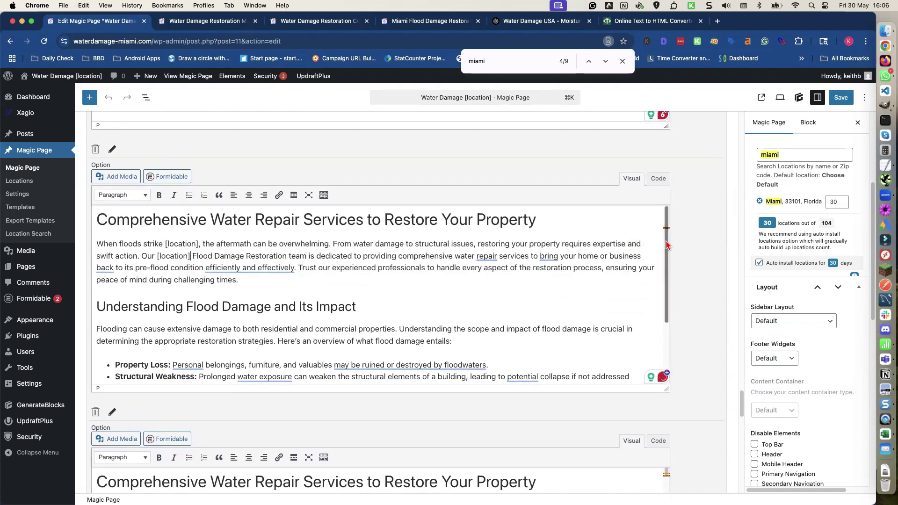
Enlarge the fourth content-block1 option's text box and replace both "Miami" mentions in its opening paragraph with [location]
{"action": "scroll", "coordinate": [667, 246], "scroll_direction": "down", "scroll_amount": 2}
{"action": "scroll", "coordinate": [684, 252], "scroll_direction": "down", "scroll_amount": 6}
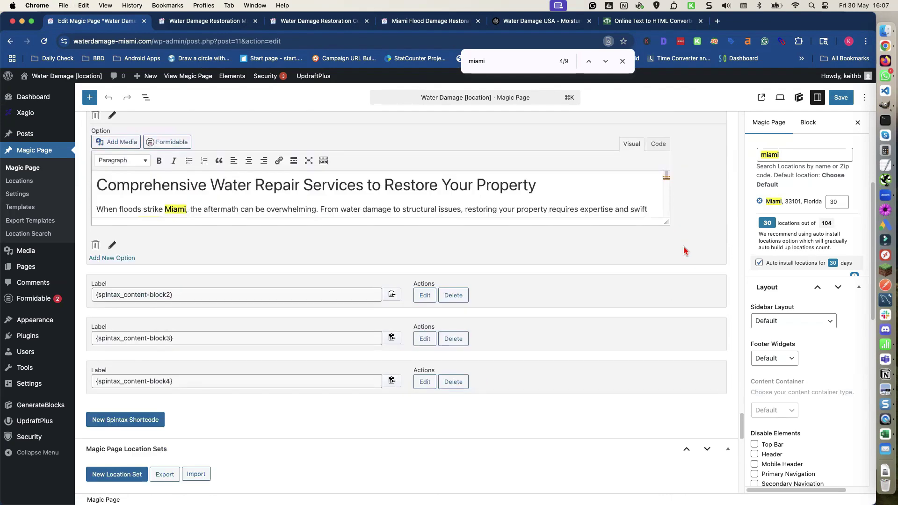
{"action": "left_click_drag", "start_coordinate": [667, 223], "coordinate": [667, 382]}
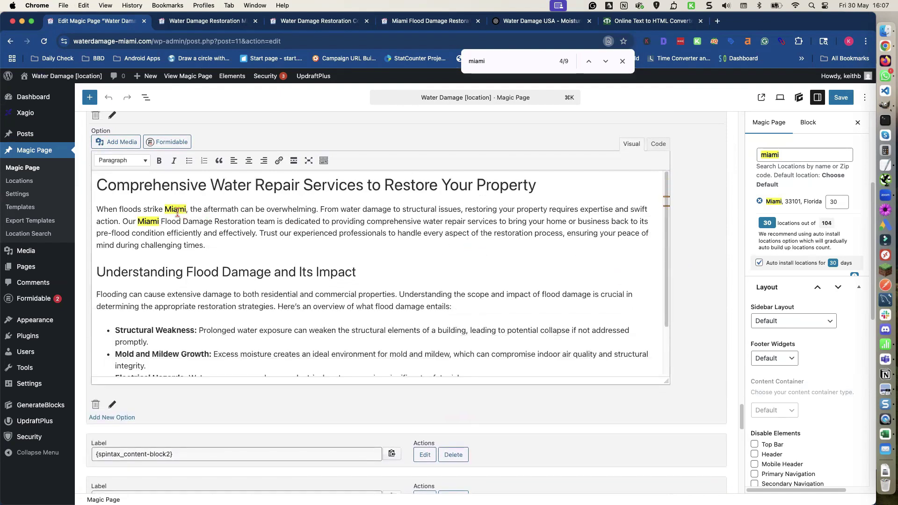
{"action": "double_click", "coordinate": [176, 209]}
{"action": "type", "text": "[location]"}
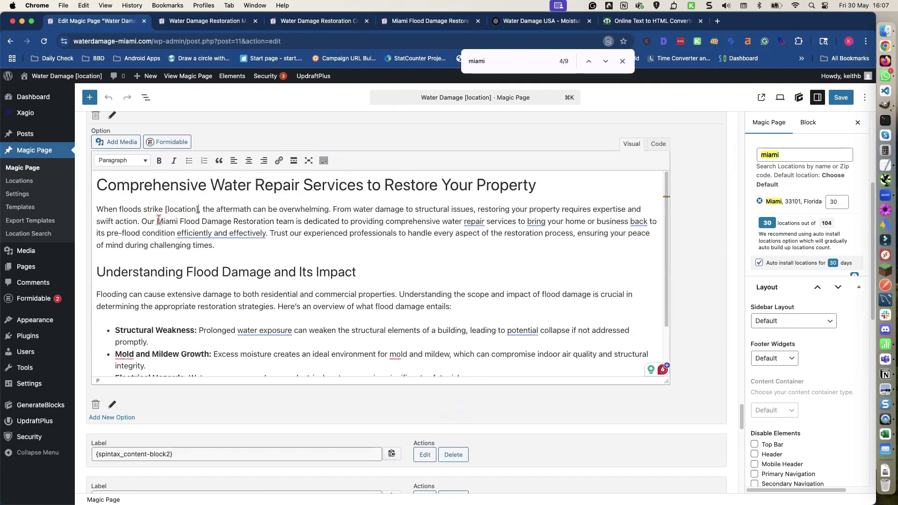
{"action": "double_click", "coordinate": [162, 222]}
{"action": "type", "text": "[location]"}
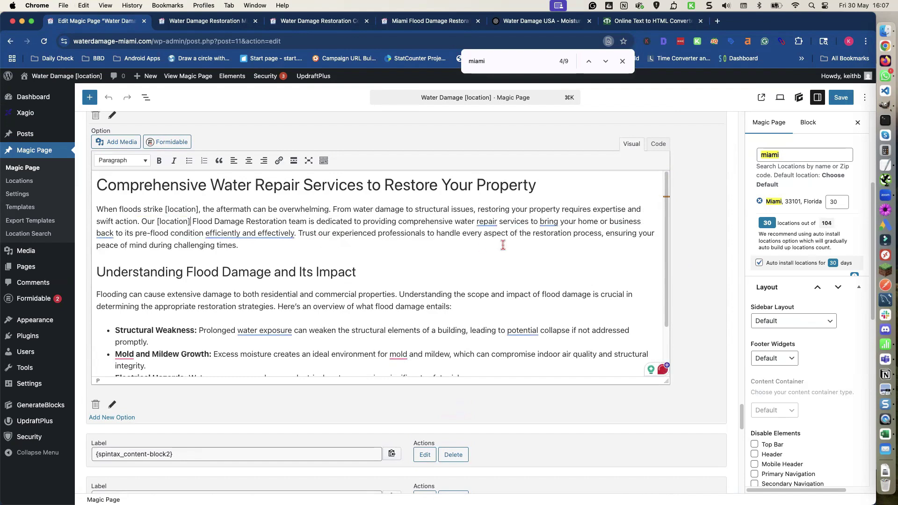
Open the content-block2 spintax shortcode for editing and find the next "miami" match on the page
{"action": "scroll", "coordinate": [692, 246], "scroll_direction": "down", "scroll_amount": 10}
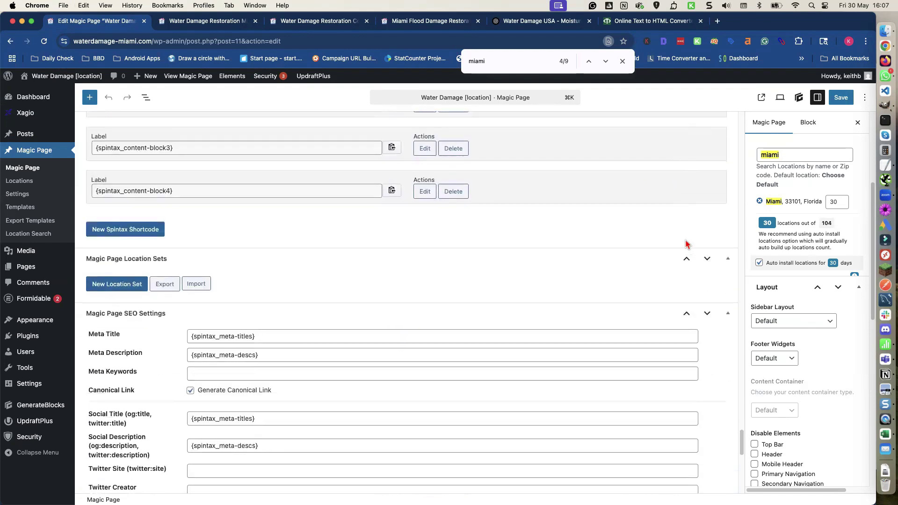
{"action": "scroll", "coordinate": [561, 225], "scroll_direction": "up", "scroll_amount": 4}
{"action": "left_click", "coordinate": [425, 248]}
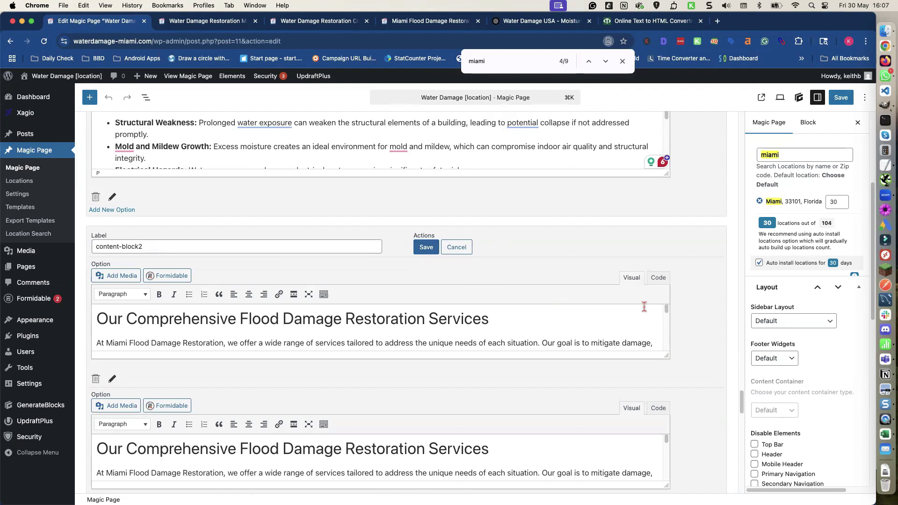
{"action": "left_click_drag", "start_coordinate": [666, 310], "coordinate": [665, 303]}
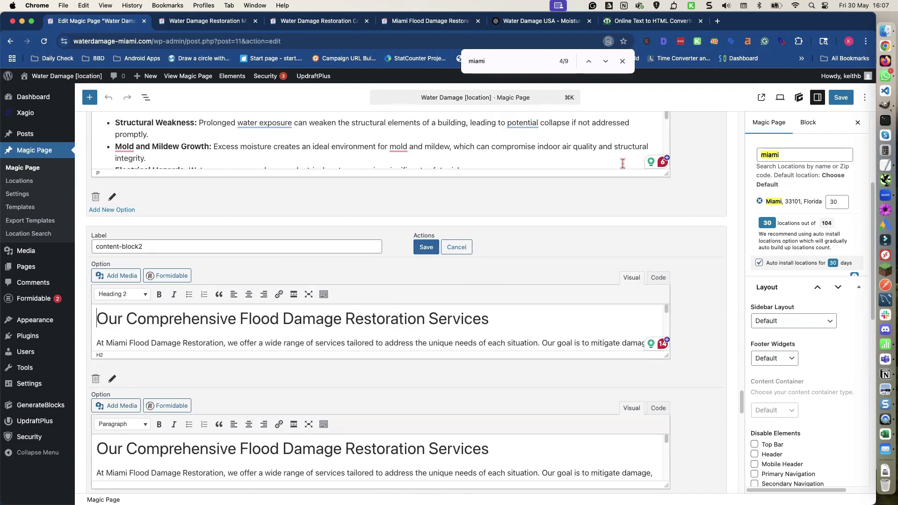
{"action": "left_click", "coordinate": [606, 62]}
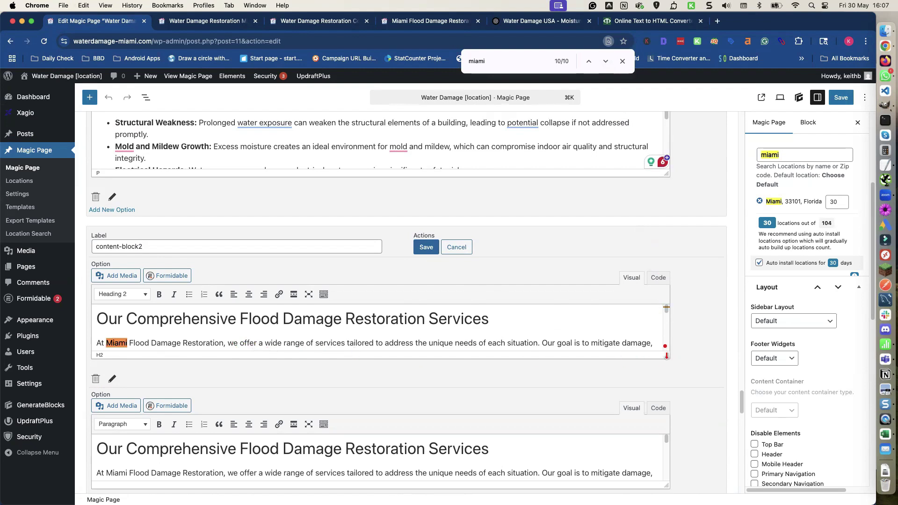
Enlarge the first content-block2 option, replace "Miami" before "Flood Damage Restoration" with [location], and check the rest of its text
{"action": "left_click_drag", "start_coordinate": [667, 357], "coordinate": [671, 447]}
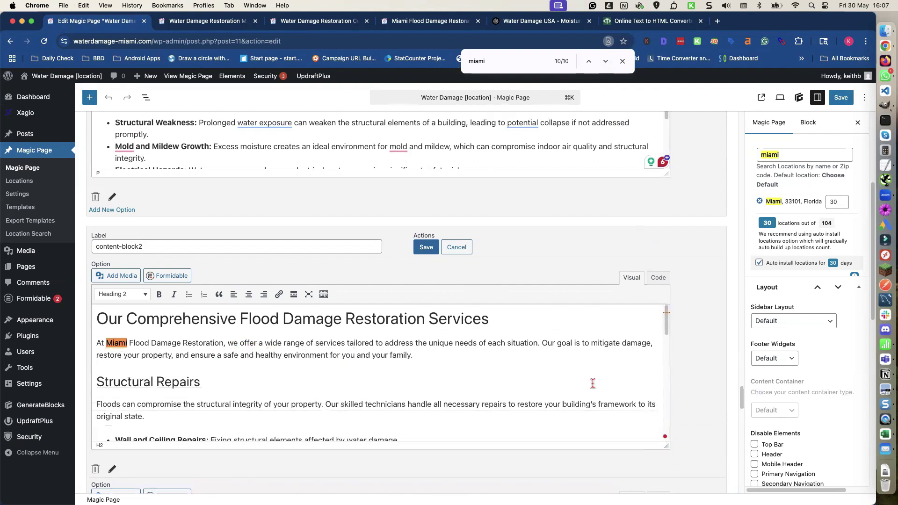
{"action": "double_click", "coordinate": [122, 342]}
{"action": "type", "text": "[location]"}
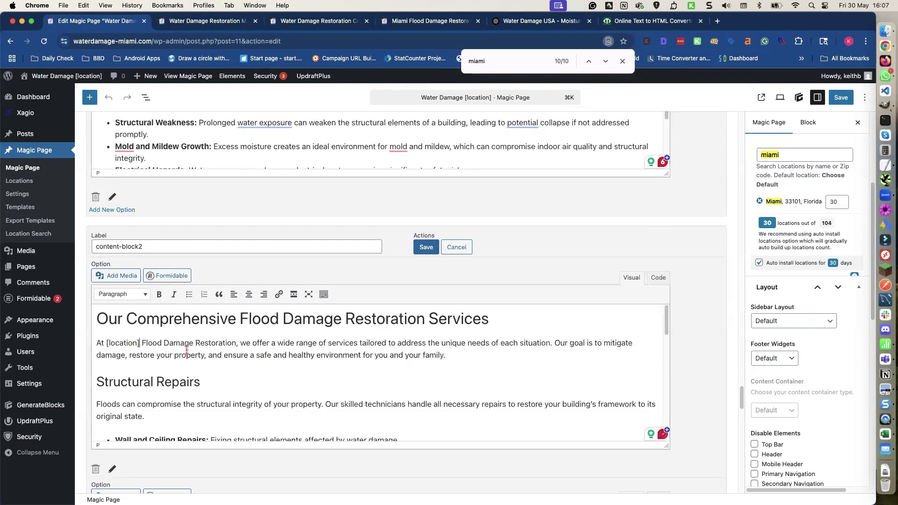
{"action": "scroll", "coordinate": [354, 358], "scroll_direction": "down", "scroll_amount": 1}
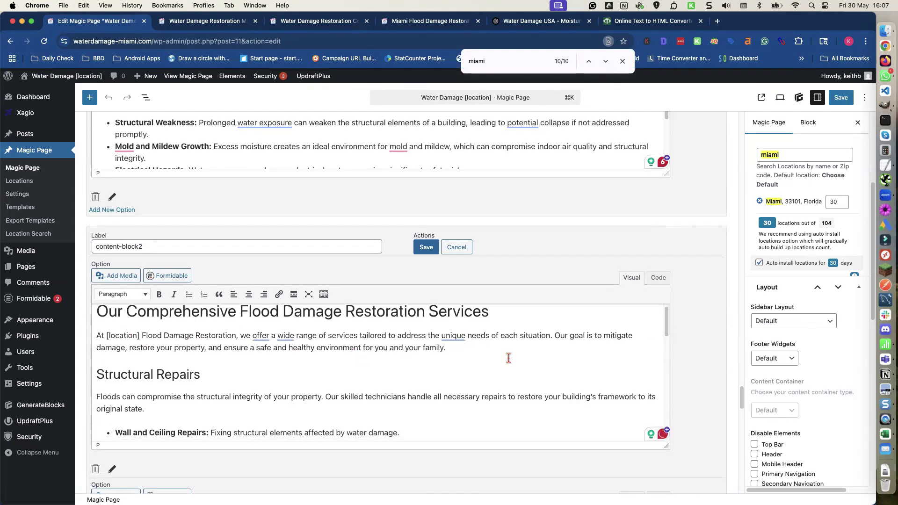
{"action": "scroll", "coordinate": [543, 358], "scroll_direction": "down", "scroll_amount": 10}
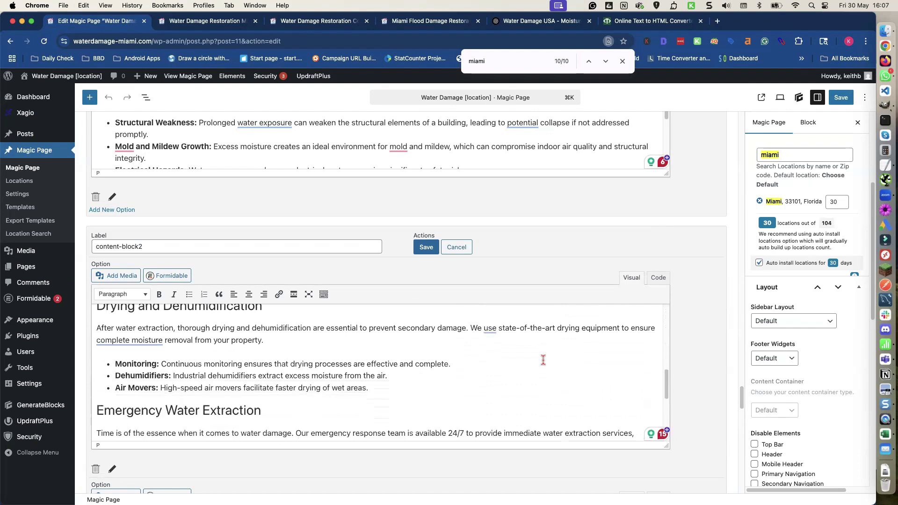
{"action": "scroll", "coordinate": [543, 359], "scroll_direction": "down", "scroll_amount": 3}
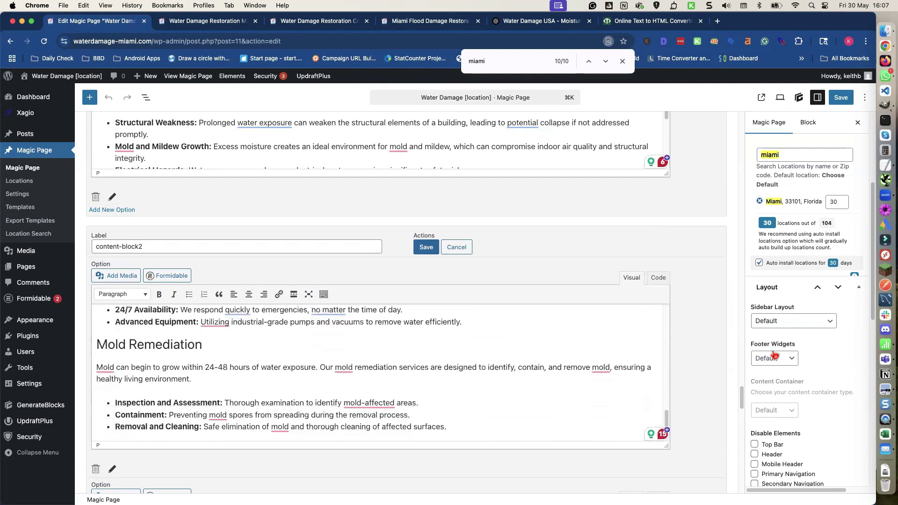
Enlarge the second content-block2 option's text box and replace "Miami" before "Flood Damage Restoration" with [location]
{"action": "scroll", "coordinate": [713, 352], "scroll_direction": "down", "scroll_amount": 6}
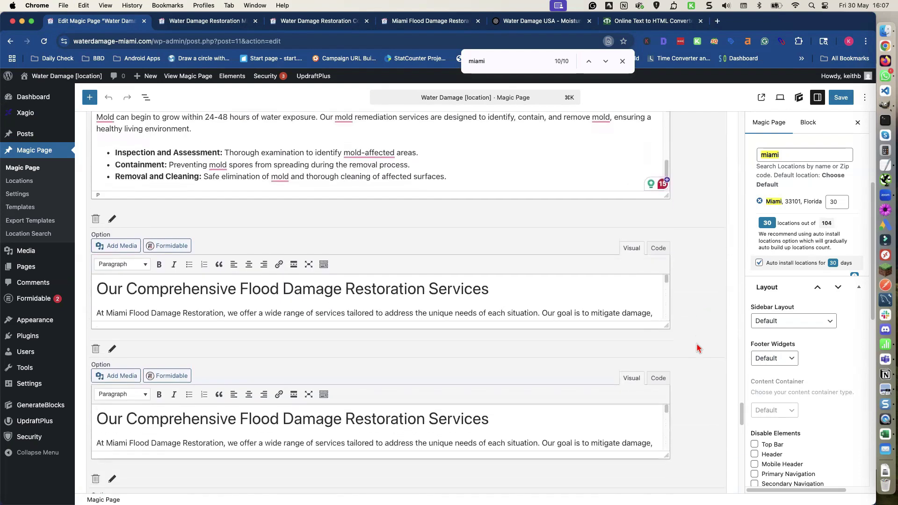
{"action": "left_click_drag", "start_coordinate": [668, 305], "coordinate": [667, 433]}
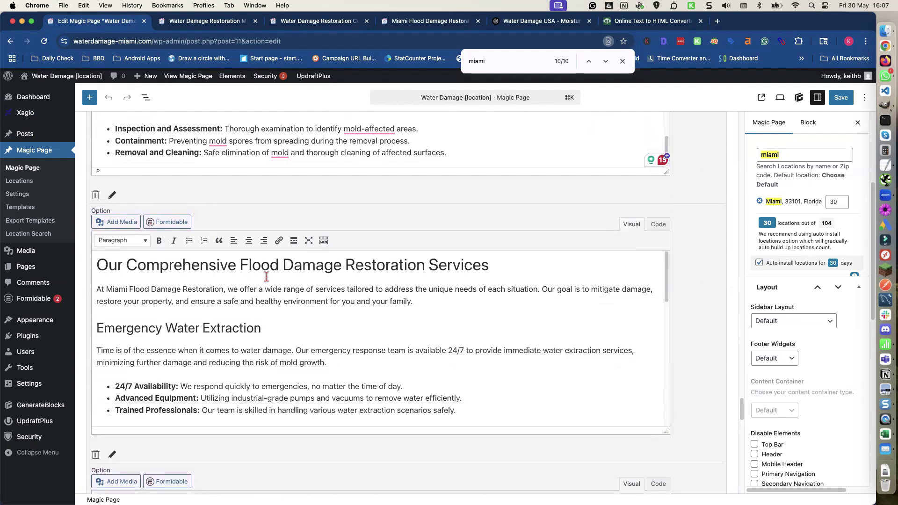
{"action": "double_click", "coordinate": [121, 289]}
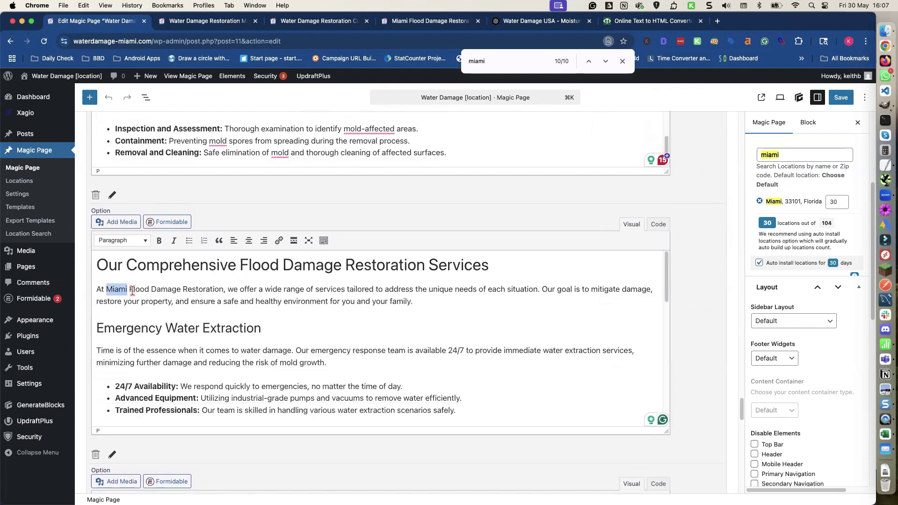
{"action": "type", "text": "[location]"}
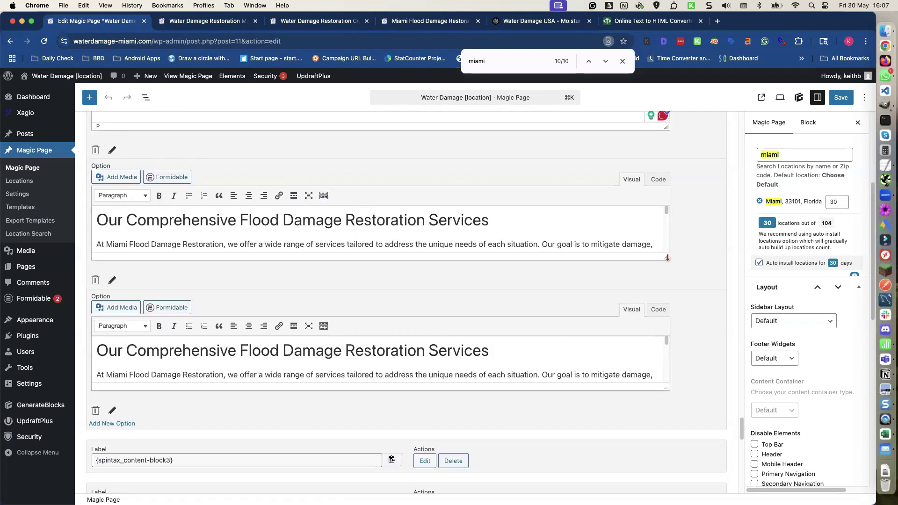
Enlarge the third content-block2 option's text box and replace "Miami" before "Flood Damage Restoration" with [location]
{"action": "left_click_drag", "start_coordinate": [668, 257], "coordinate": [674, 369]}
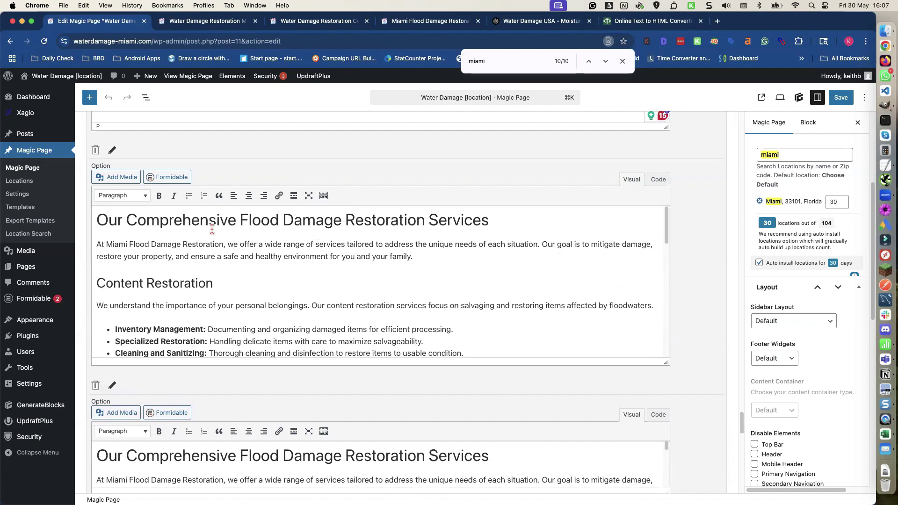
{"action": "double_click", "coordinate": [118, 243]}
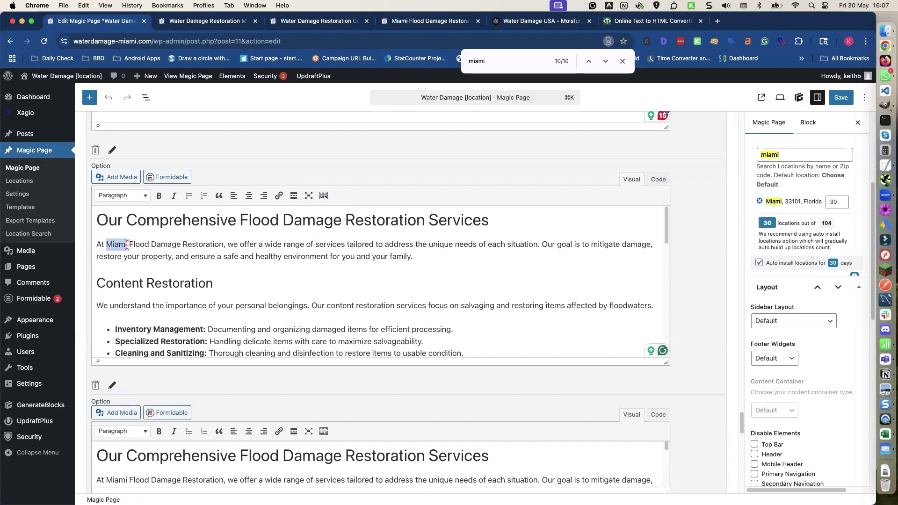
{"action": "type", "text": "[location]"}
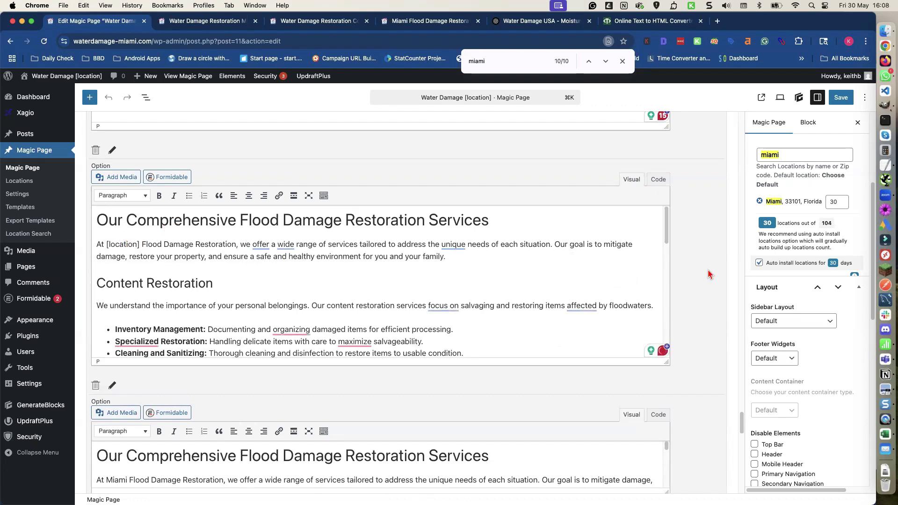
Enlarge the fourth content-block2 option's text box and replace "Miami" before "Flood Damage Restoration" with [location]
{"action": "scroll", "coordinate": [687, 276], "scroll_direction": "down", "scroll_amount": 5}
{"action": "left_click_drag", "start_coordinate": [667, 248], "coordinate": [670, 375]}
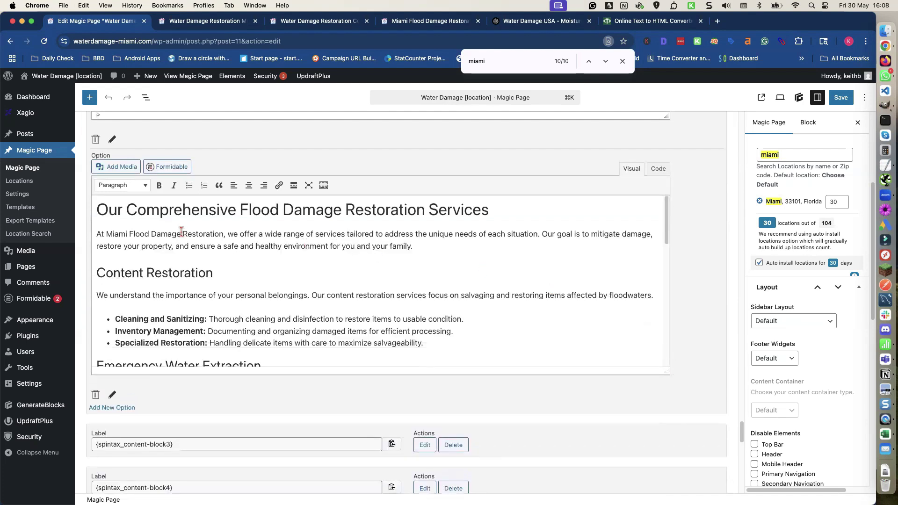
{"action": "double_click", "coordinate": [115, 234]}
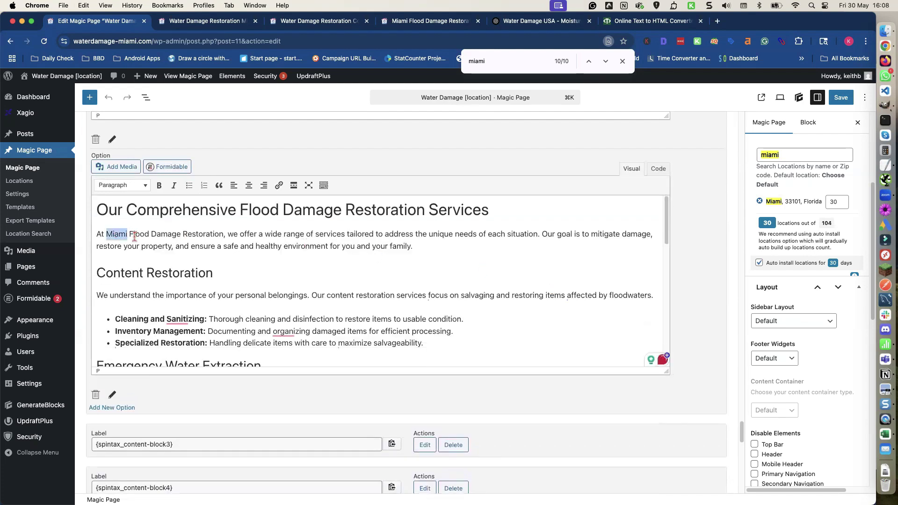
{"action": "type", "text": "[location]"}
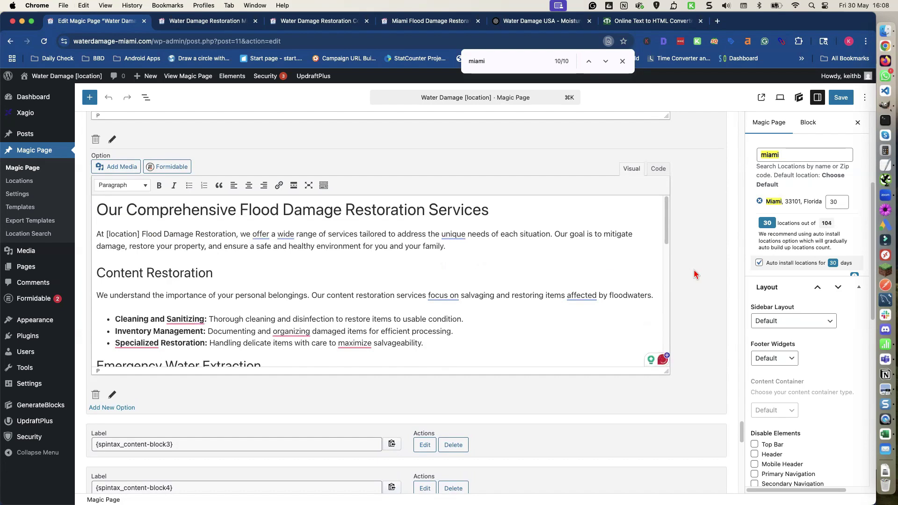
{"action": "scroll", "coordinate": [690, 278], "scroll_direction": "down", "scroll_amount": 5}
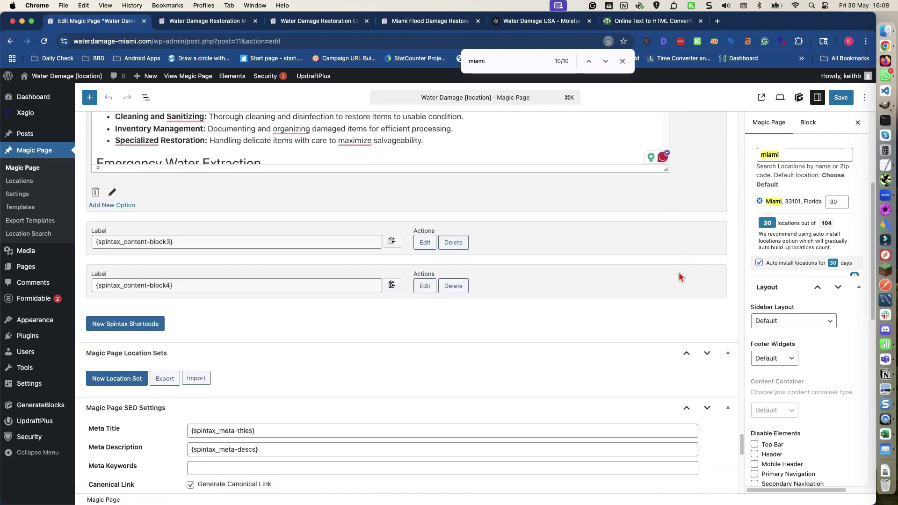
Open the content-block3 and content-block4 spintax shortcodes for editing
{"action": "left_click", "coordinate": [392, 241]}
{"action": "left_click", "coordinate": [423, 244]}
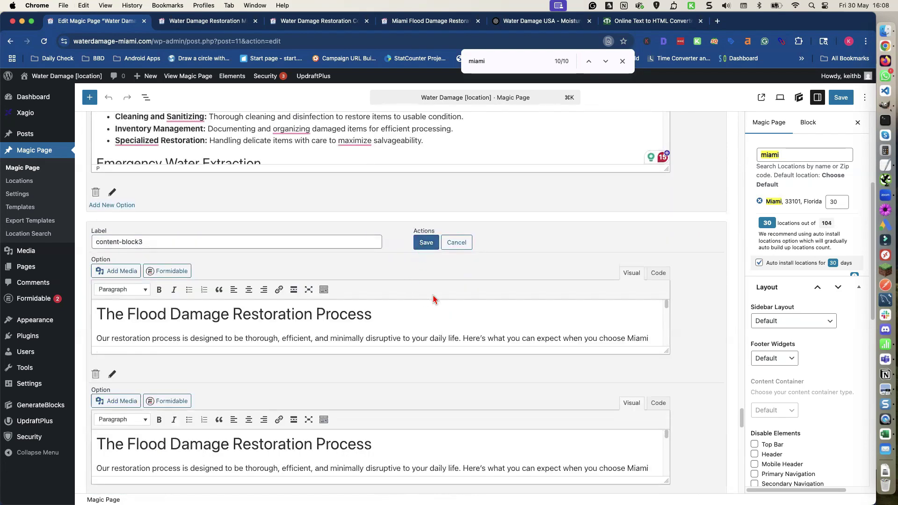
{"action": "scroll", "coordinate": [689, 313], "scroll_direction": "down", "scroll_amount": 3}
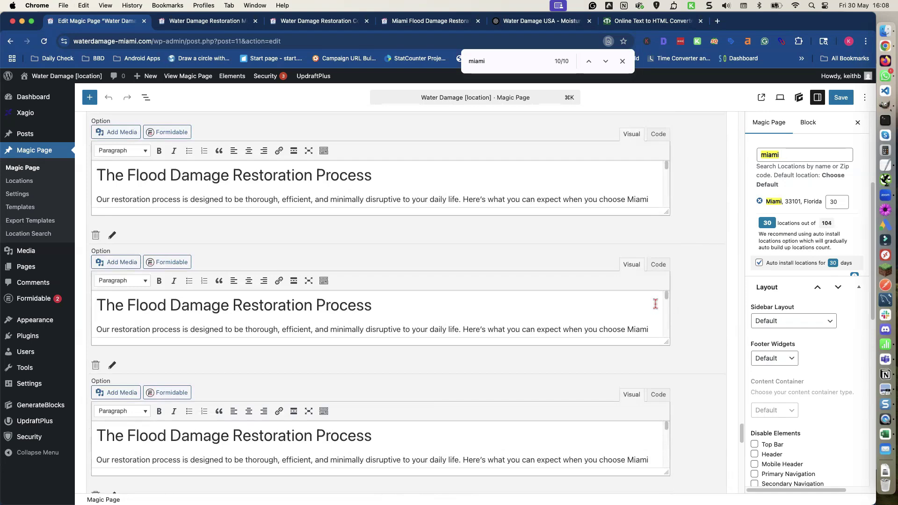
{"action": "scroll", "coordinate": [673, 315], "scroll_direction": "down", "scroll_amount": 5}
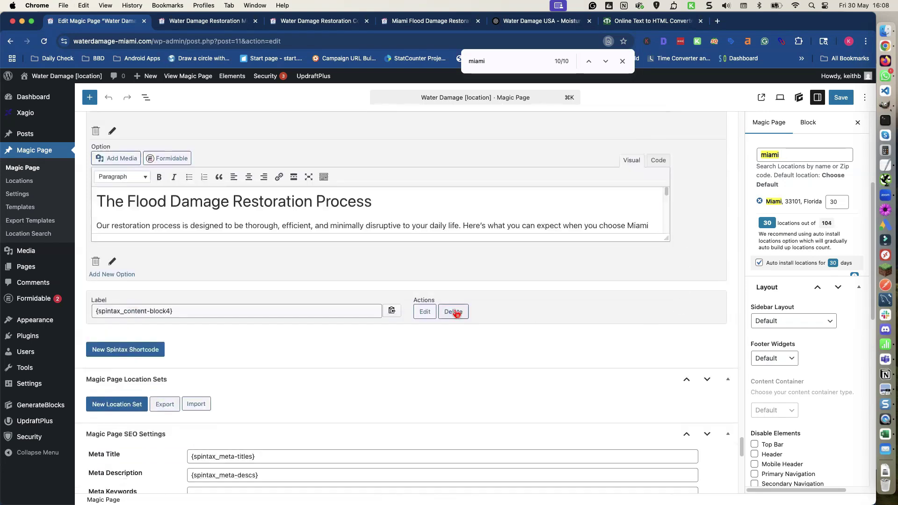
{"action": "left_click", "coordinate": [426, 313]}
Go through the page's "miami" search matches and look over the content-block3 and content-block4 options for remaining mentions
{"action": "scroll", "coordinate": [562, 308], "scroll_direction": "up", "scroll_amount": 10}
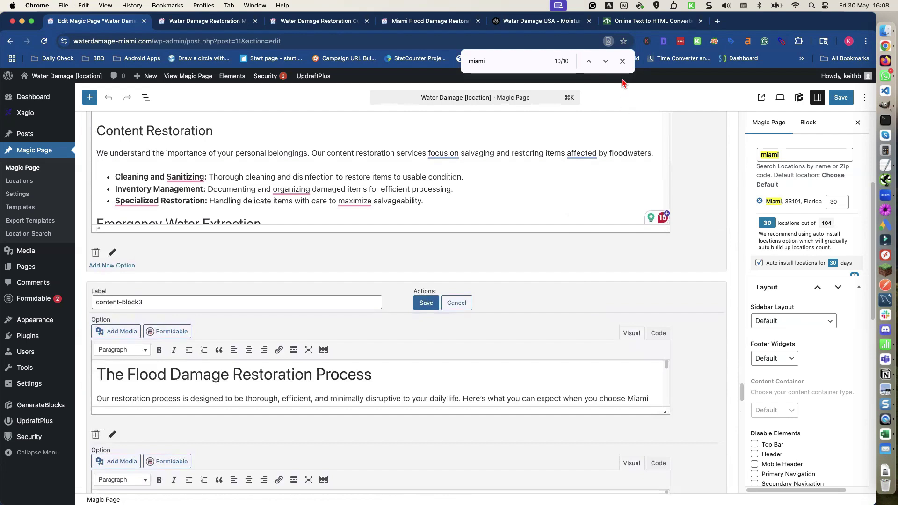
{"action": "left_click", "coordinate": [606, 61]}
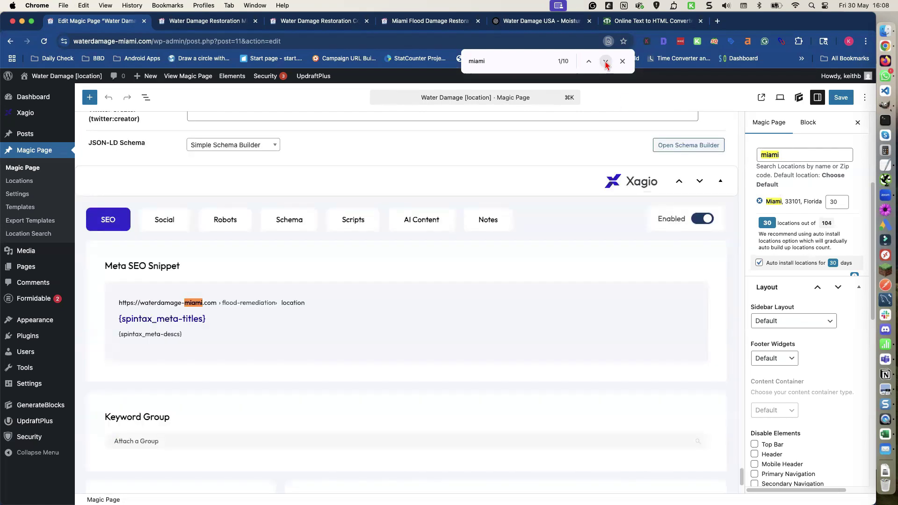
{"action": "left_click", "coordinate": [606, 62]}
{"action": "left_click", "coordinate": [606, 62]}
{"action": "scroll", "coordinate": [567, 206], "scroll_direction": "up", "scroll_amount": 7}
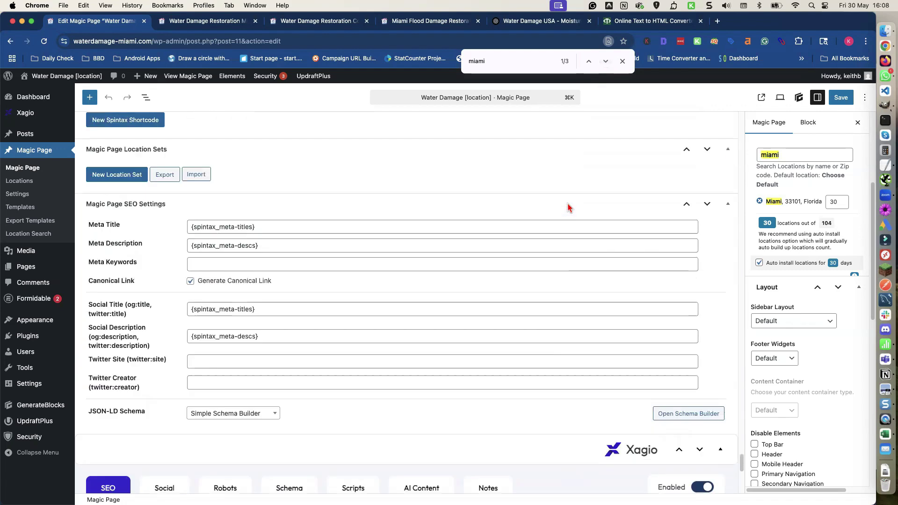
{"action": "scroll", "coordinate": [567, 207], "scroll_direction": "up", "scroll_amount": 8}
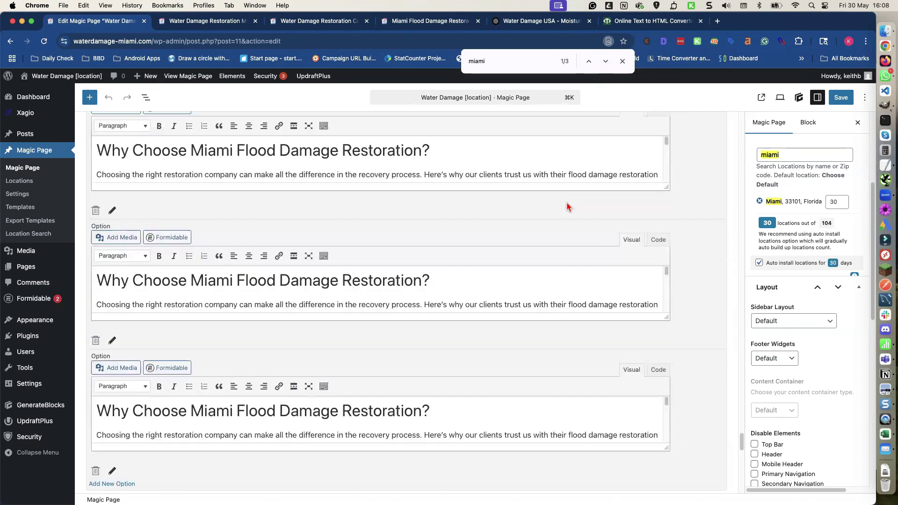
{"action": "scroll", "coordinate": [568, 207], "scroll_direction": "up", "scroll_amount": 8}
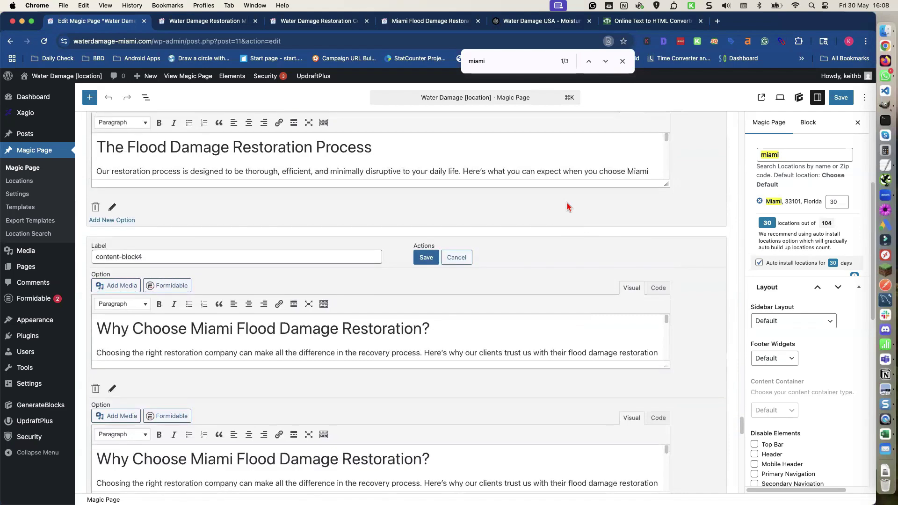
{"action": "scroll", "coordinate": [567, 207], "scroll_direction": "up", "scroll_amount": 6}
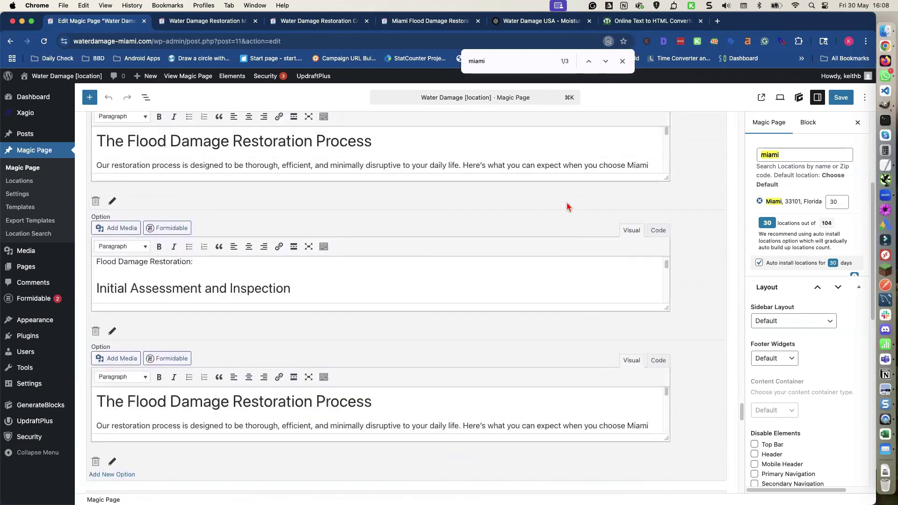
{"action": "scroll", "coordinate": [568, 207], "scroll_direction": "up", "scroll_amount": 3}
{"action": "scroll", "coordinate": [568, 207], "scroll_direction": "down", "scroll_amount": 10}
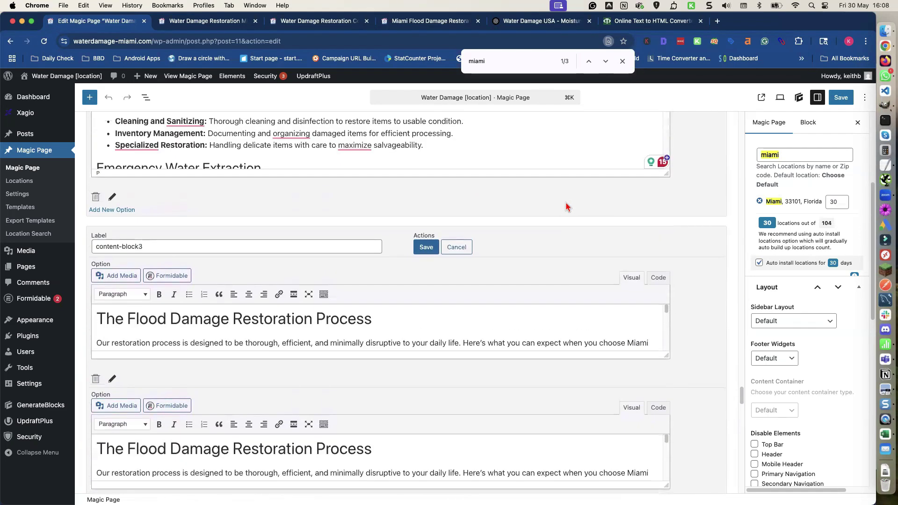
{"action": "scroll", "coordinate": [567, 207], "scroll_direction": "down", "scroll_amount": 4}
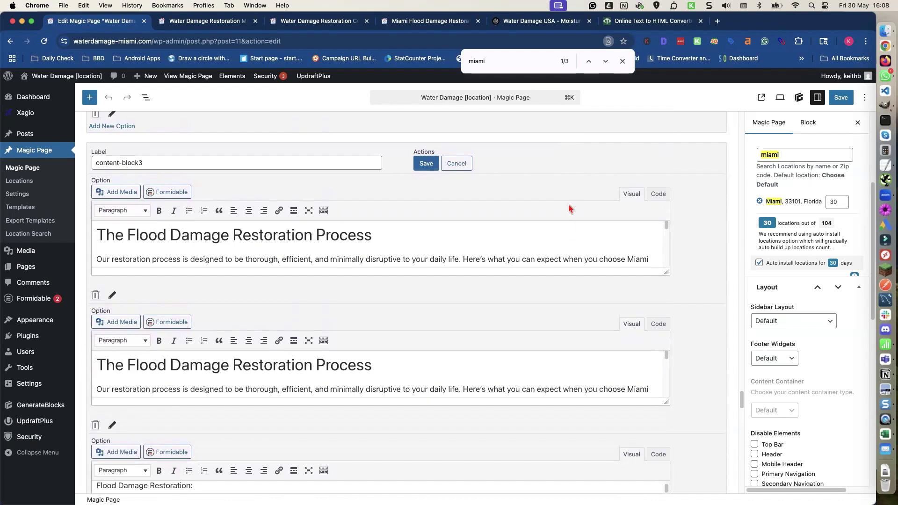
{"action": "left_click", "coordinate": [606, 62]}
{"action": "left_click", "coordinate": [606, 63]}
Replace "Miami" before "Flood Damage Restoration" in the first content-block3 option with [location] and copy that placeholder
{"action": "double_click", "coordinate": [635, 262]}
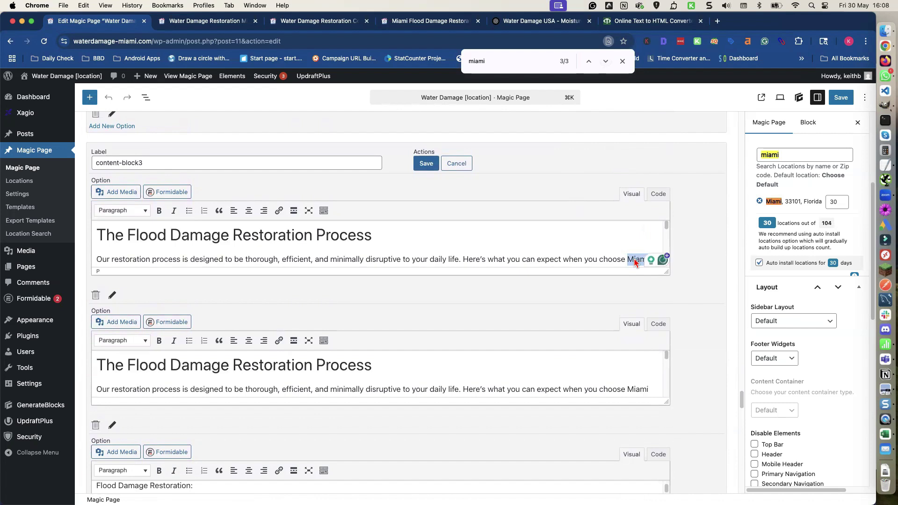
{"action": "key", "text": "super+v"}
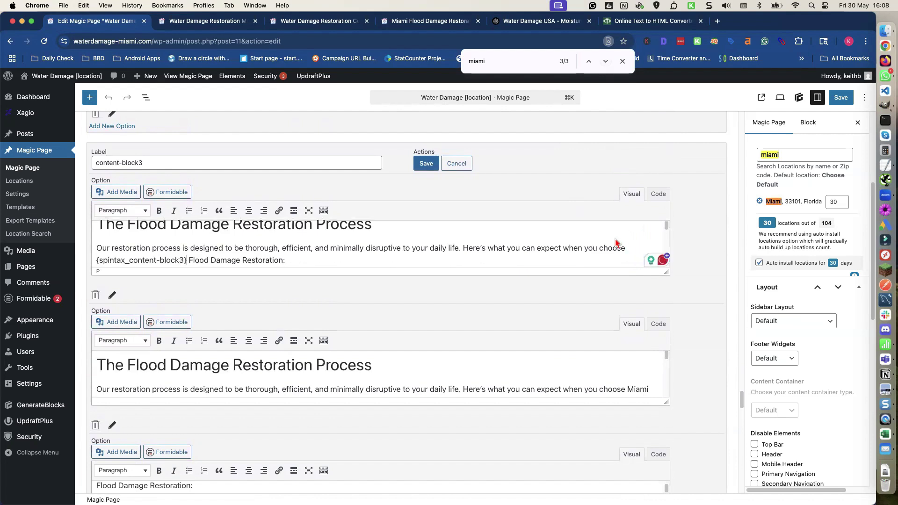
{"action": "key", "text": "super+z"}
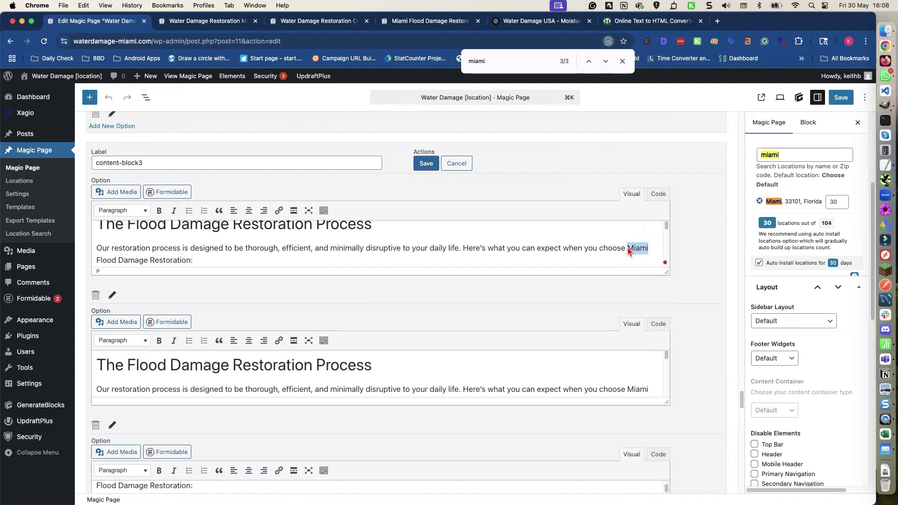
{"action": "type", "text": "[location]"}
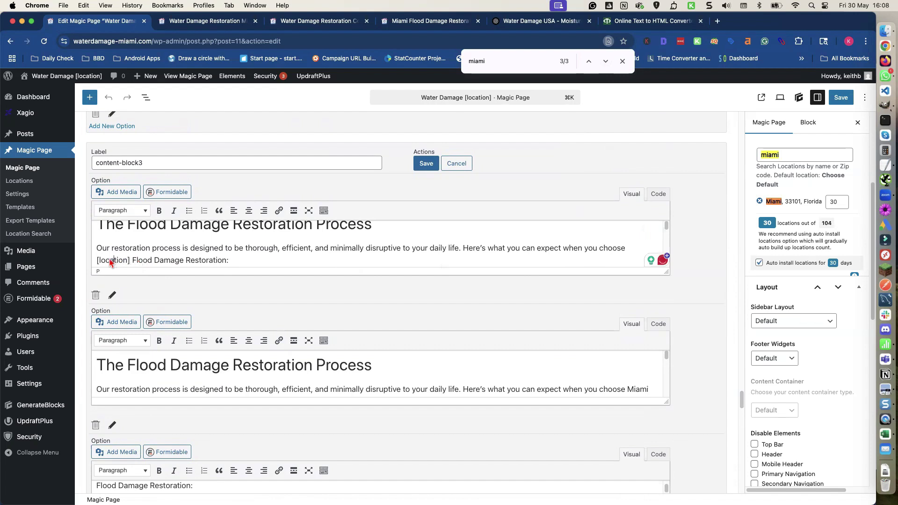
{"action": "left_click_drag", "start_coordinate": [97, 263], "coordinate": [122, 262]}
{"action": "left_click", "coordinate": [124, 257]}
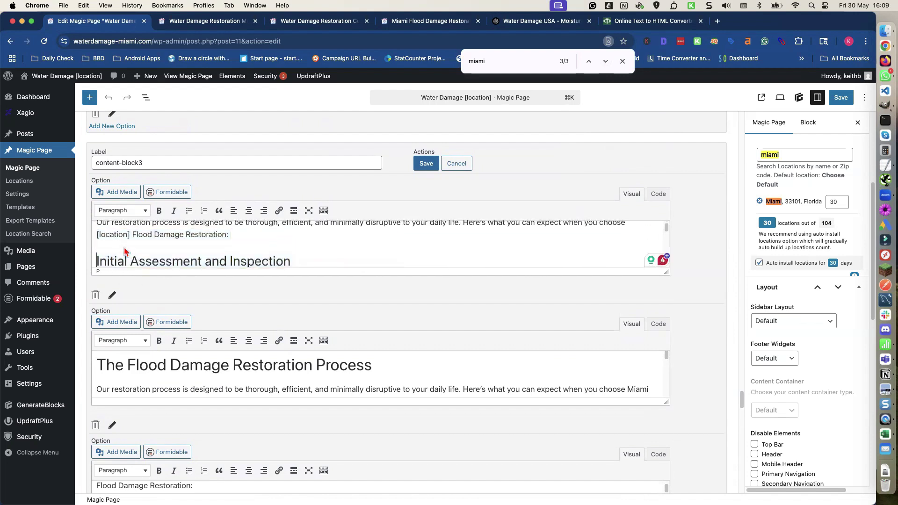
{"action": "left_click", "coordinate": [128, 237]}
{"action": "left_click_drag", "start_coordinate": [100, 234], "coordinate": [96, 234]}
{"action": "key", "text": "super+c"}
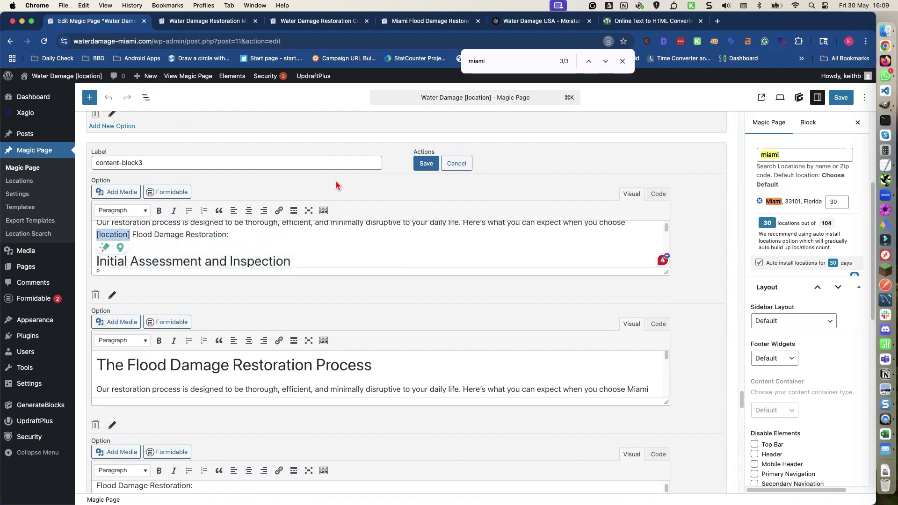
Check the page's "miami" search matches again and return to the first content-block3 option
{"action": "left_click", "coordinate": [605, 61]}
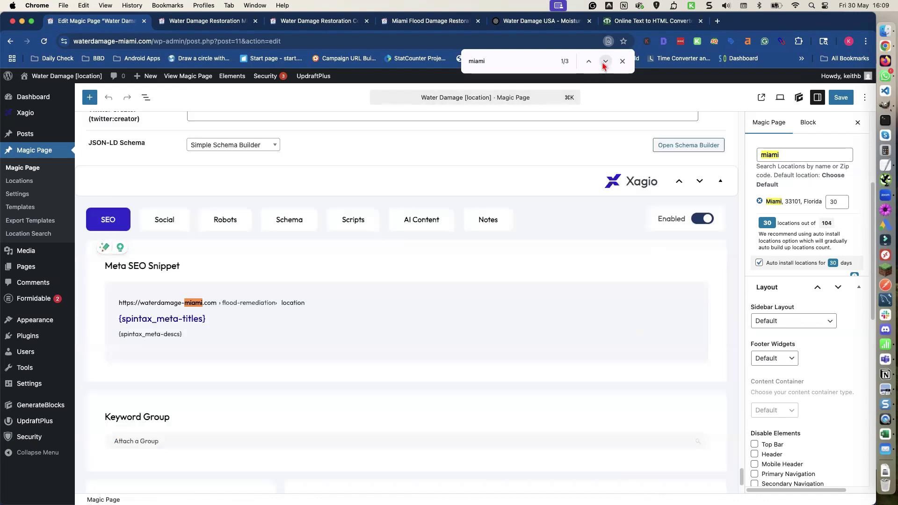
{"action": "left_click", "coordinate": [605, 62]}
{"action": "scroll", "coordinate": [593, 136], "scroll_direction": "up", "scroll_amount": 10}
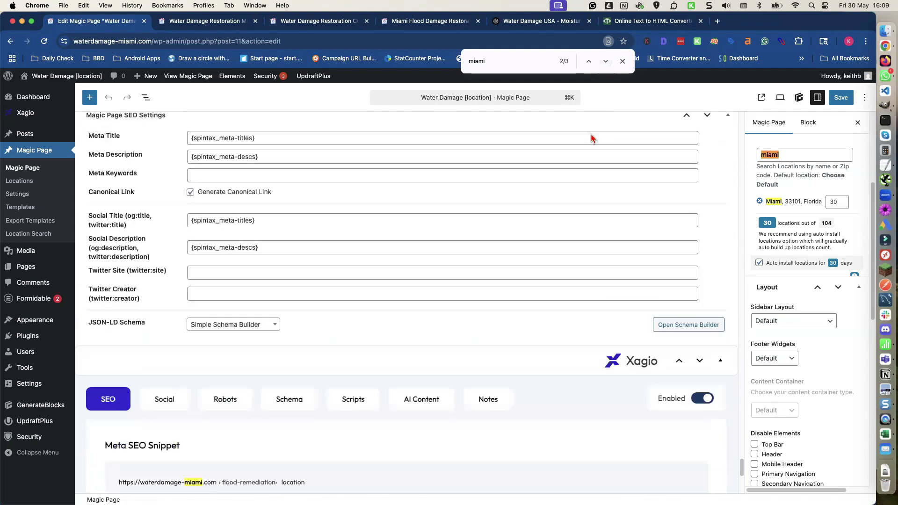
{"action": "scroll", "coordinate": [588, 138], "scroll_direction": "up", "scroll_amount": 6}
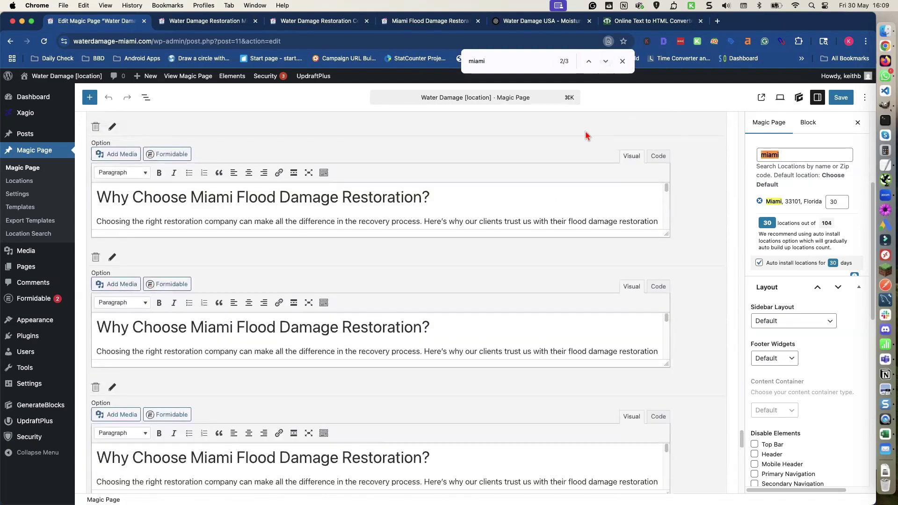
{"action": "scroll", "coordinate": [581, 146], "scroll_direction": "up", "scroll_amount": 10}
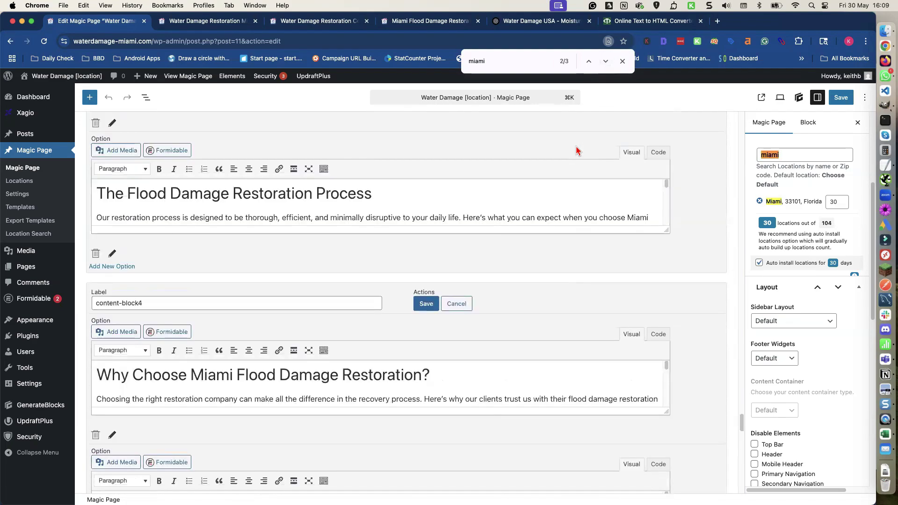
{"action": "scroll", "coordinate": [576, 147], "scroll_direction": "up", "scroll_amount": 8}
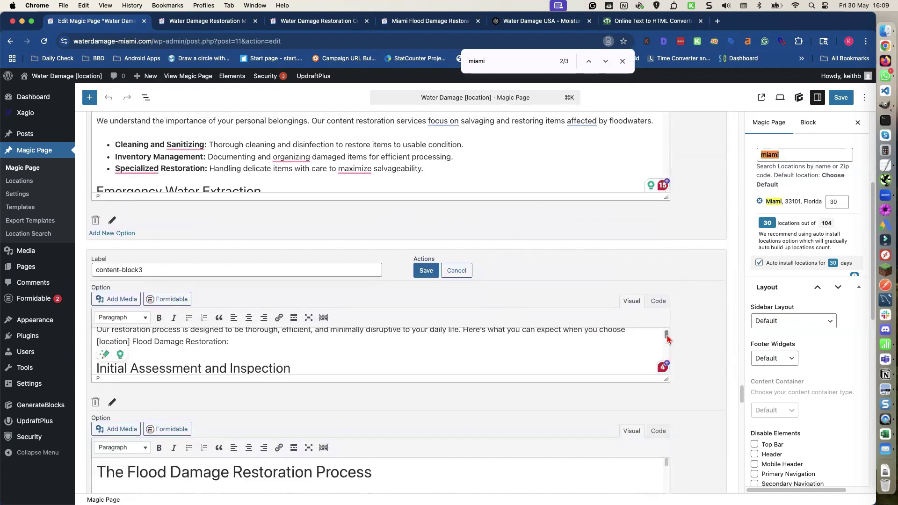
{"action": "scroll", "coordinate": [664, 356], "scroll_direction": "up", "scroll_amount": 2}
{"action": "scroll", "coordinate": [600, 343], "scroll_direction": "down", "scroll_amount": 1}
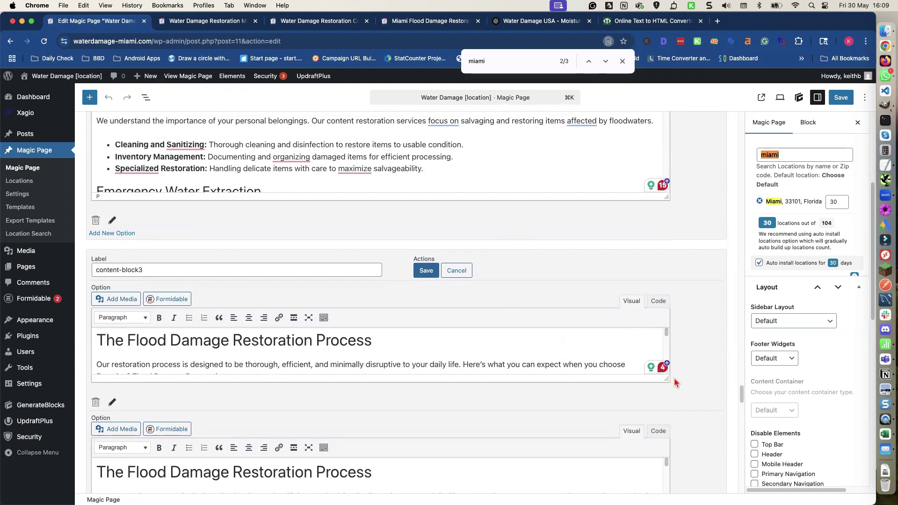
Enlarge the first content-block3 option's text box and check the rest of its text for Miami mentions
{"action": "left_click_drag", "start_coordinate": [667, 378], "coordinate": [662, 468]}
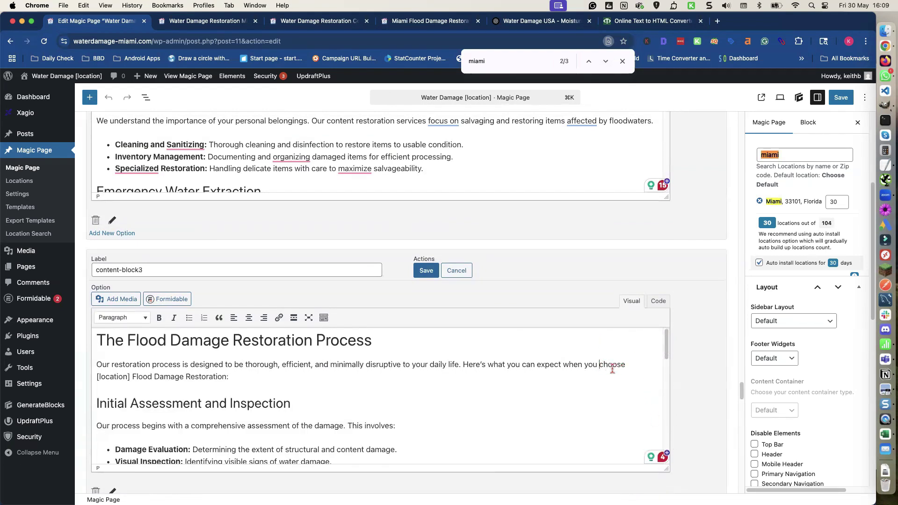
{"action": "left_click", "coordinate": [605, 62]}
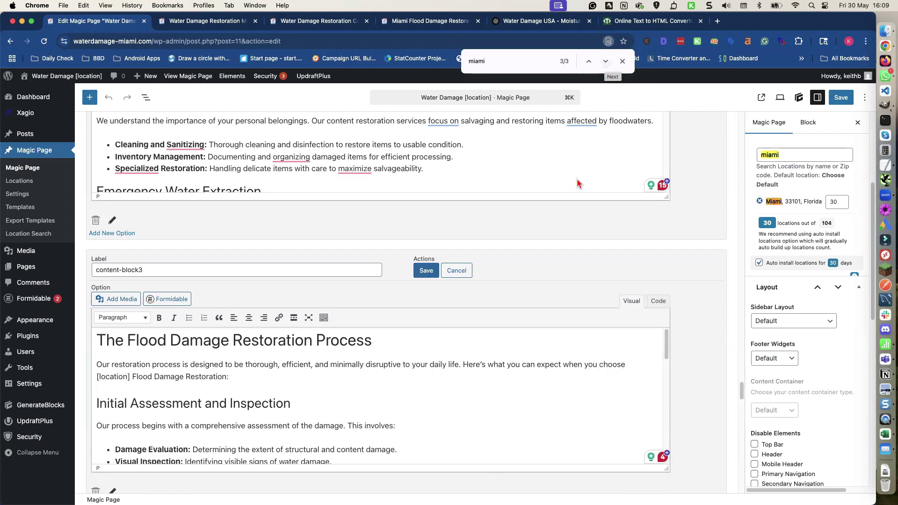
{"action": "scroll", "coordinate": [383, 374], "scroll_direction": "down", "scroll_amount": 1}
{"action": "scroll", "coordinate": [383, 374], "scroll_direction": "down", "scroll_amount": 10}
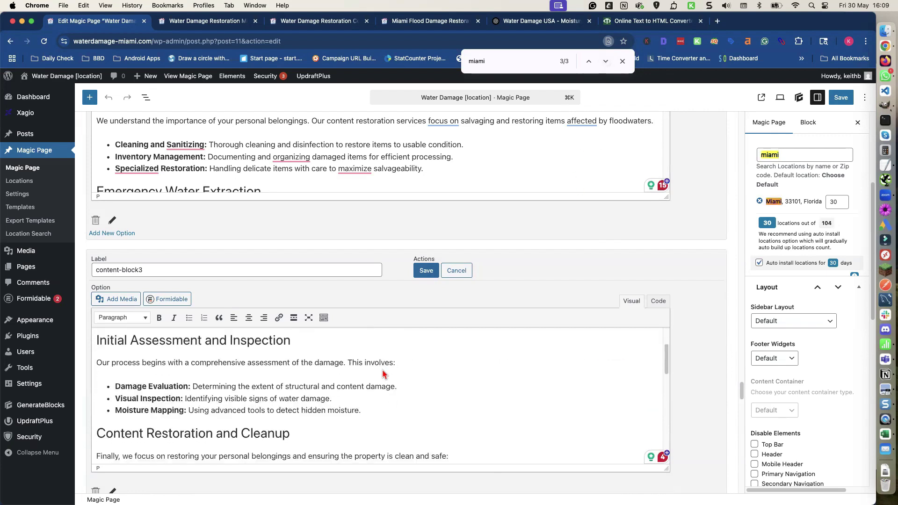
{"action": "scroll", "coordinate": [382, 374], "scroll_direction": "down", "scroll_amount": 12}
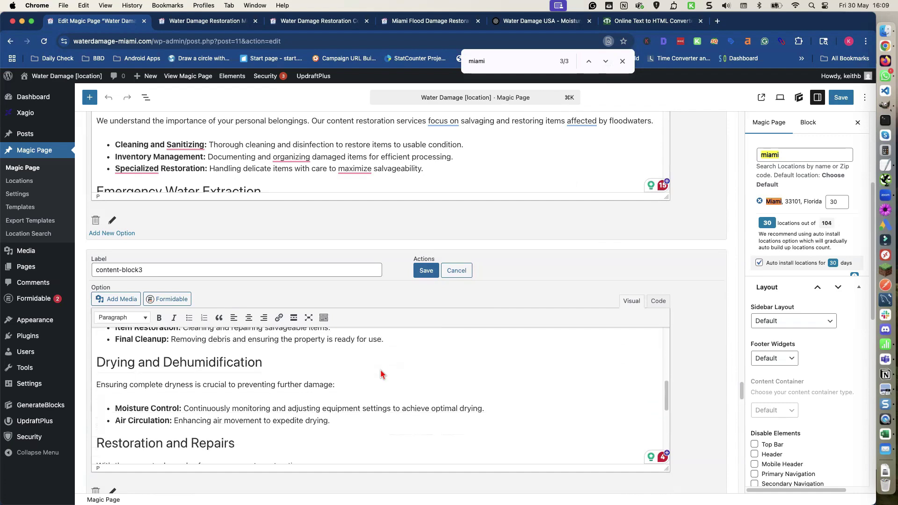
{"action": "scroll", "coordinate": [380, 374], "scroll_direction": "down", "scroll_amount": 2}
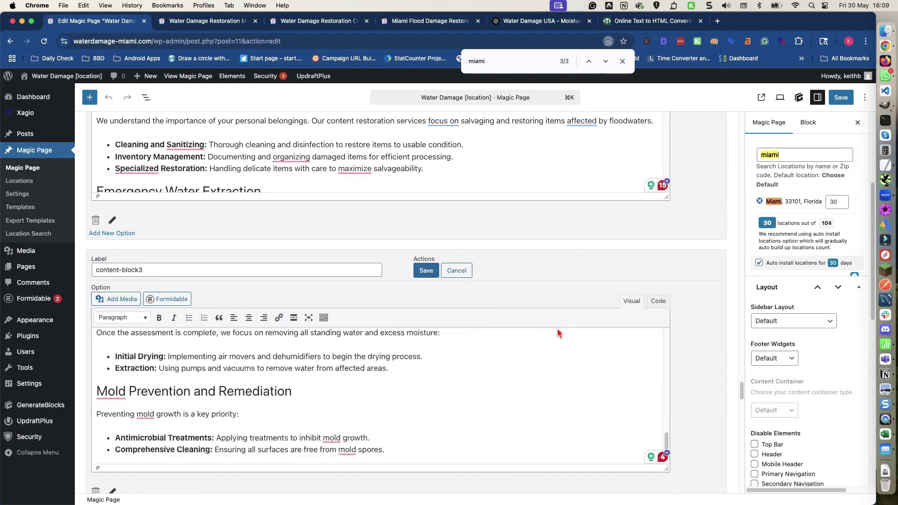
{"action": "scroll", "coordinate": [532, 360], "scroll_direction": "up", "scroll_amount": 20}
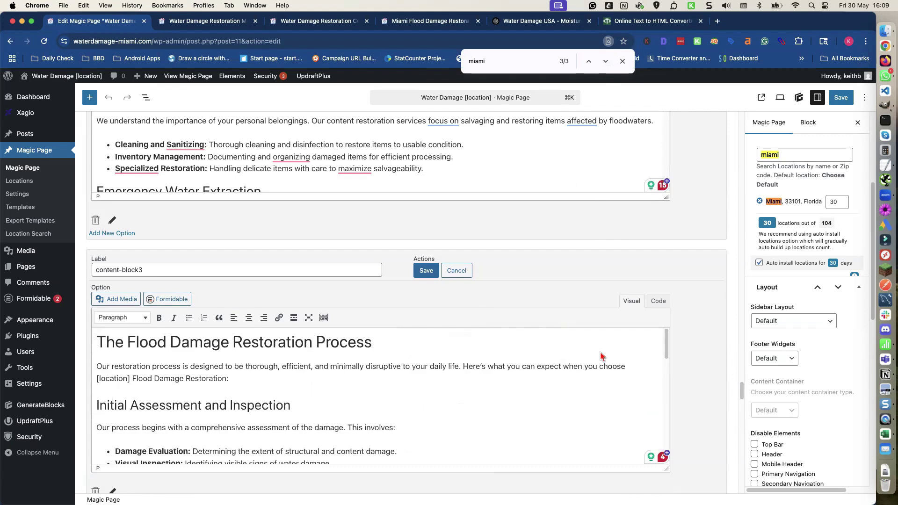
Enlarge the second content-block3 option's text box and replace "Miami" before "Flood Damage Restoration" with [location]
{"action": "scroll", "coordinate": [691, 346], "scroll_direction": "down", "scroll_amount": 9}
{"action": "scroll", "coordinate": [689, 346], "scroll_direction": "down", "scroll_amount": 4}
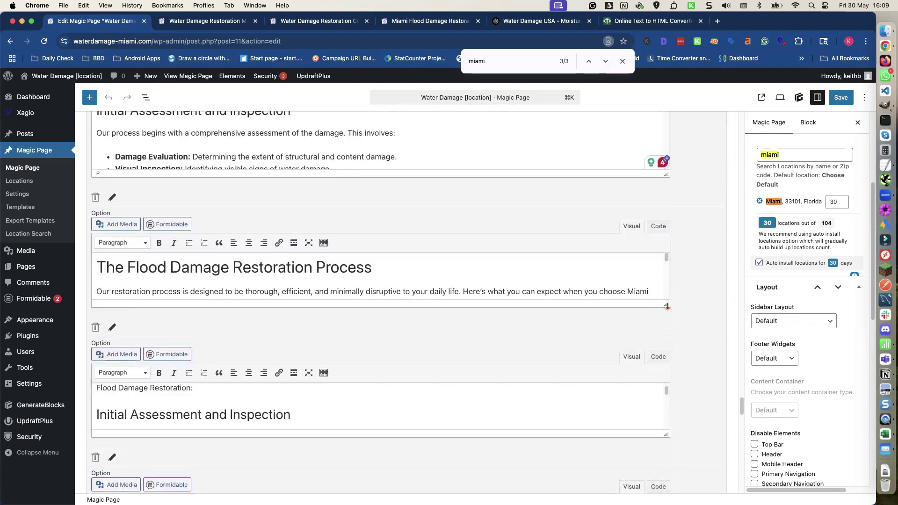
{"action": "left_click_drag", "start_coordinate": [665, 304], "coordinate": [673, 397]}
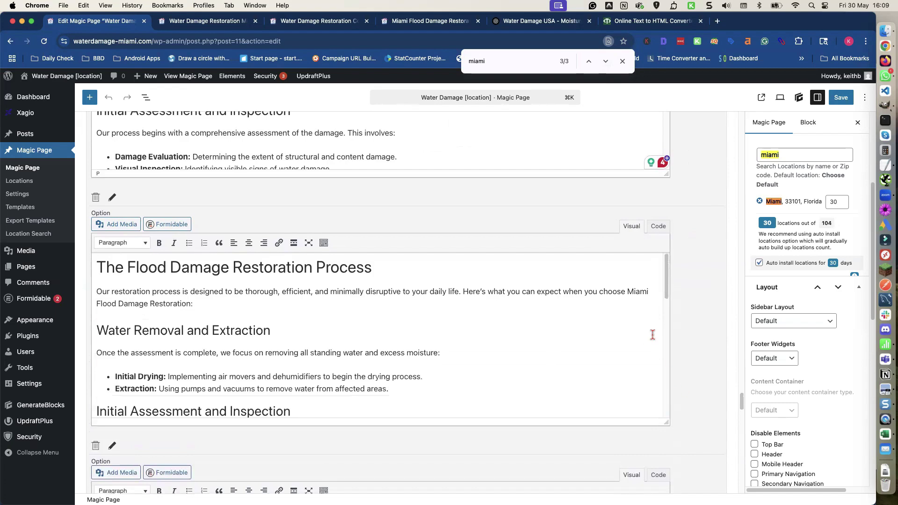
{"action": "double_click", "coordinate": [632, 292]}
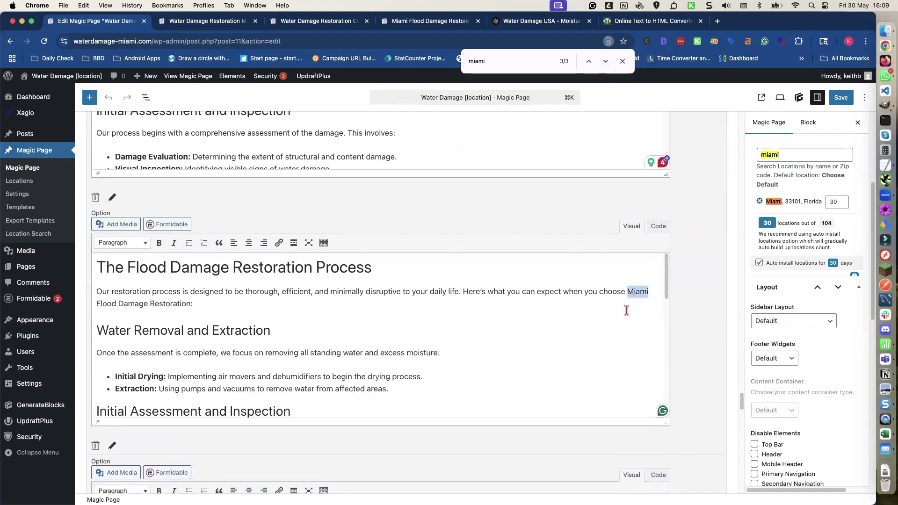
{"action": "key", "text": "super+v"}
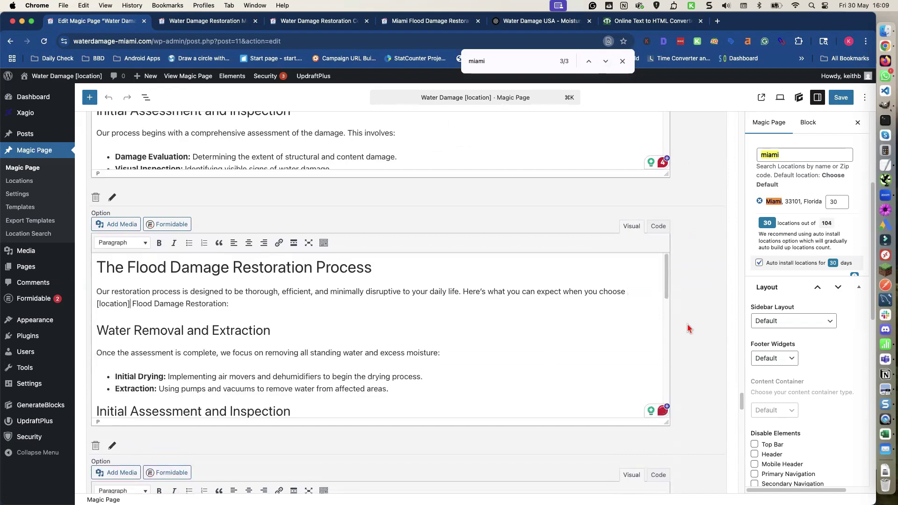
Enlarge the third content-block3 option's text box and replace "Miami" before "Flood Damage Restoration" with [location]
{"action": "scroll", "coordinate": [687, 325], "scroll_direction": "down", "scroll_amount": 10}
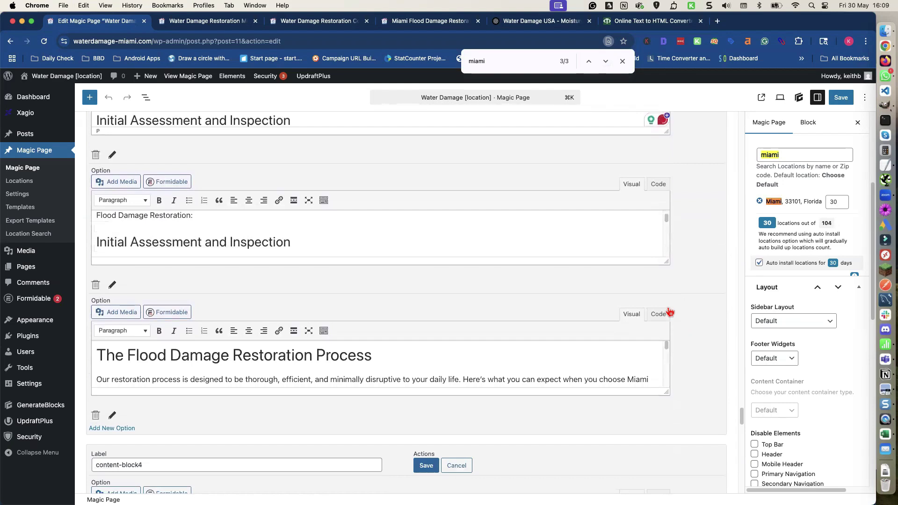
{"action": "left_click_drag", "start_coordinate": [667, 262], "coordinate": [668, 410]}
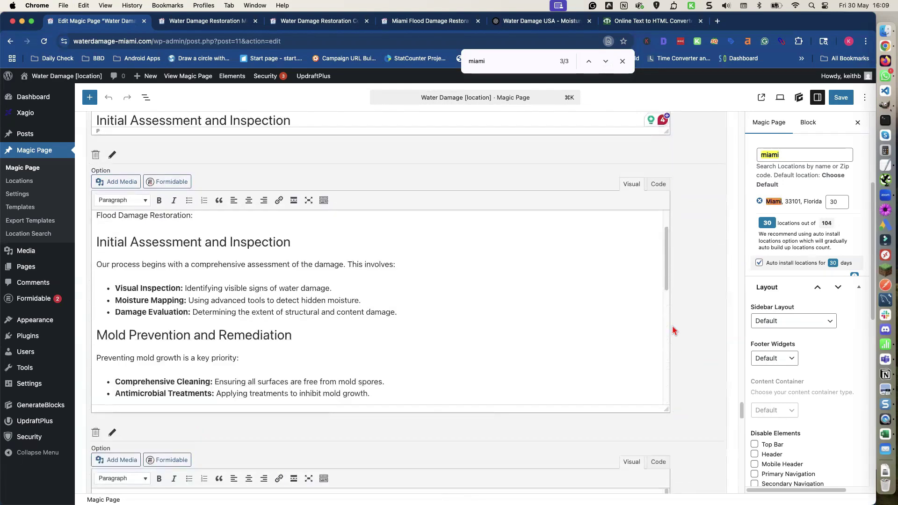
{"action": "scroll", "coordinate": [644, 302], "scroll_direction": "up", "scroll_amount": 2}
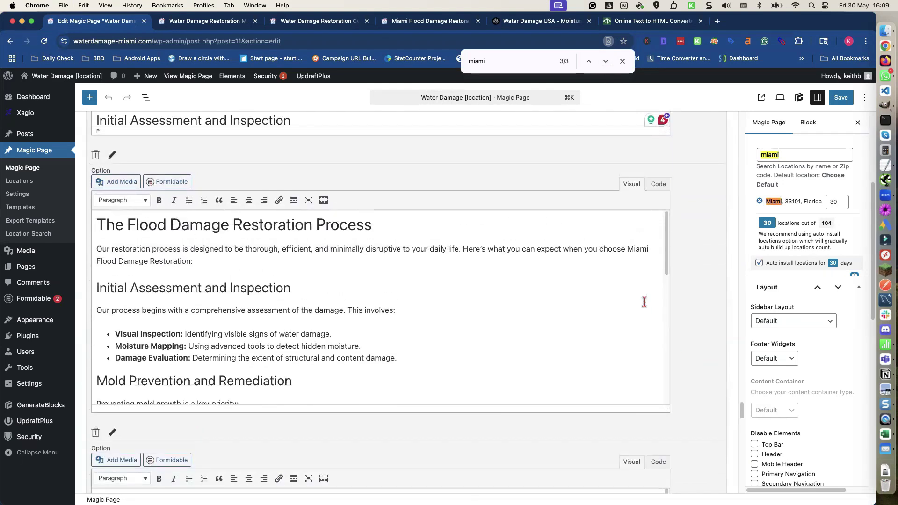
{"action": "double_click", "coordinate": [638, 250]}
{"action": "key", "text": "super+v"}
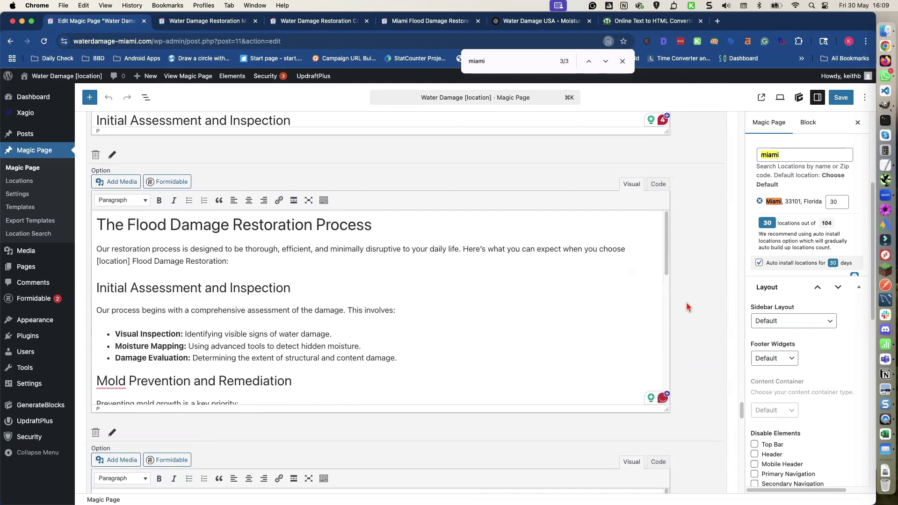
Enlarge the last content-block3 option's text box and replace "Miami" before "Flood Damage Restoration" with [location]
{"action": "scroll", "coordinate": [683, 314], "scroll_direction": "down", "scroll_amount": 5}
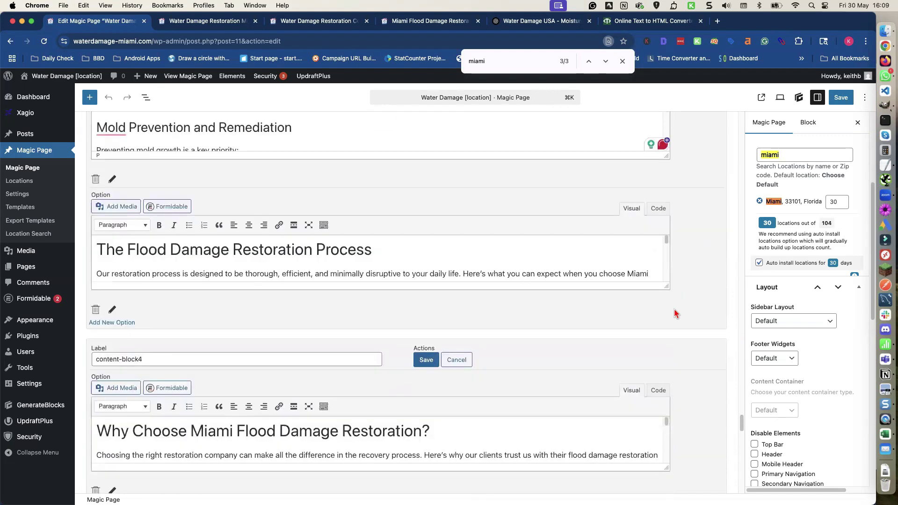
{"action": "left_click", "coordinate": [635, 279]}
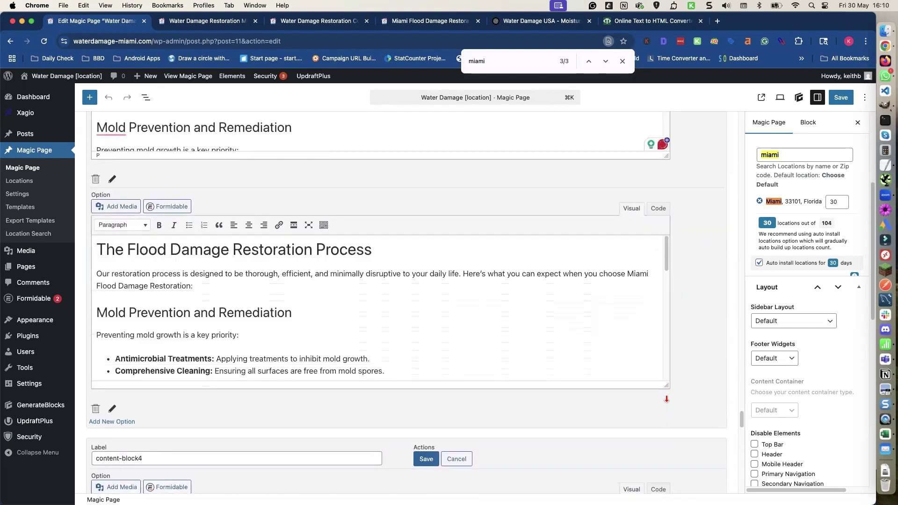
{"action": "double_click", "coordinate": [637, 274]}
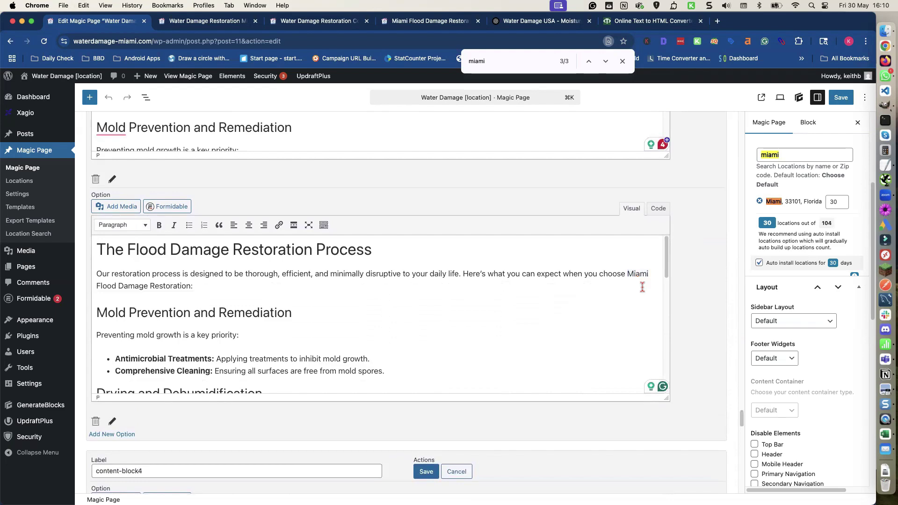
{"action": "type", "text": "[location]"}
Replace "Miami" with [location] in the "Why Choose Miami Flood Damage Restoration?" headings of the first and second content-block4 options
{"action": "scroll", "coordinate": [683, 311], "scroll_direction": "down", "scroll_amount": 6}
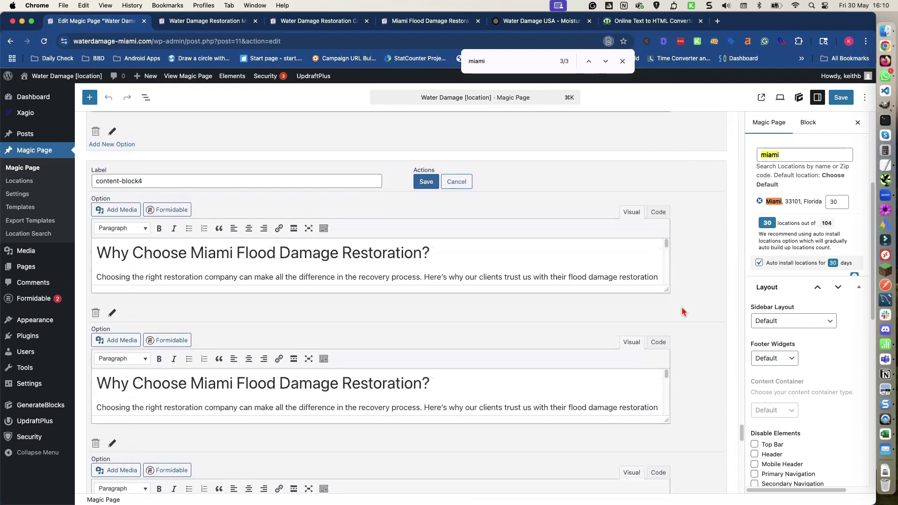
{"action": "double_click", "coordinate": [213, 254]}
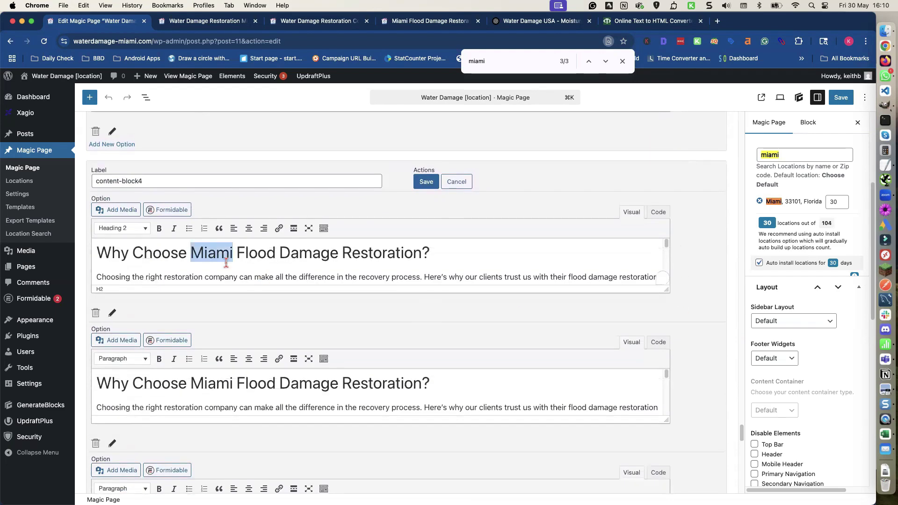
{"action": "type", "text": "[location]"}
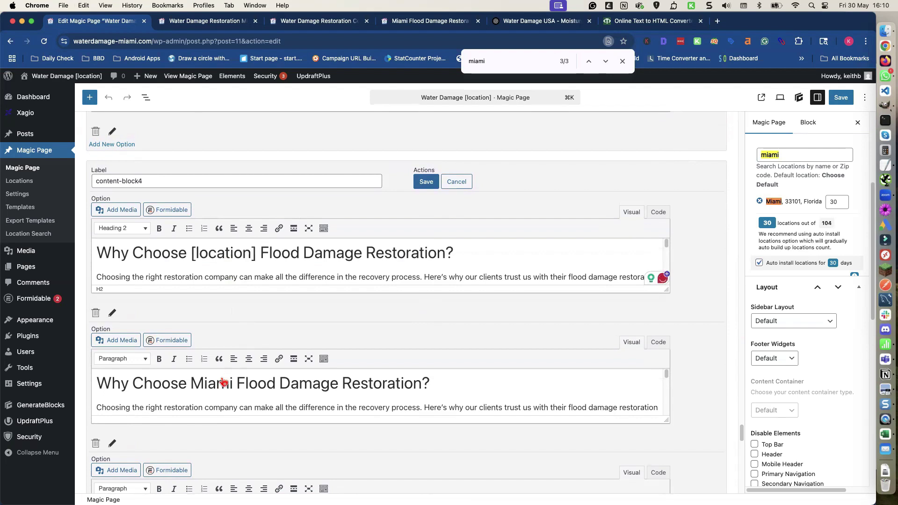
{"action": "left_click", "coordinate": [220, 383]}
{"action": "double_click", "coordinate": [216, 382]}
{"action": "key", "text": "super+v"}
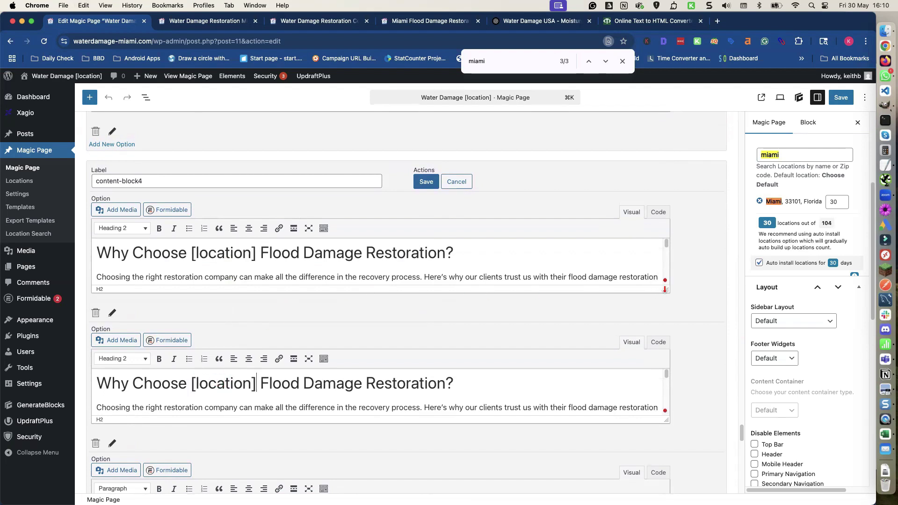
Enlarge the first content-block4 option's text box and check the rest of its text for Miami mentions
{"action": "left_click_drag", "start_coordinate": [667, 290], "coordinate": [667, 396]}
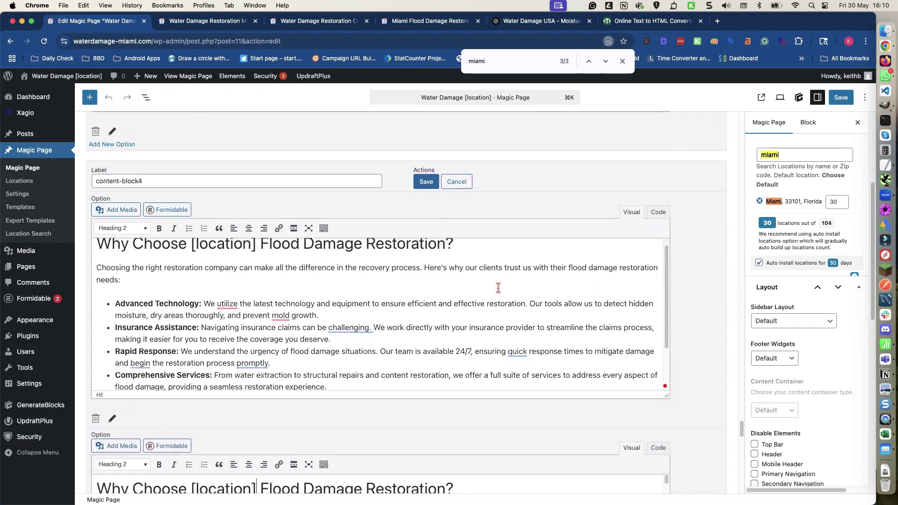
{"action": "scroll", "coordinate": [499, 288], "scroll_direction": "down", "scroll_amount": 2}
{"action": "scroll", "coordinate": [499, 287], "scroll_direction": "down", "scroll_amount": 1}
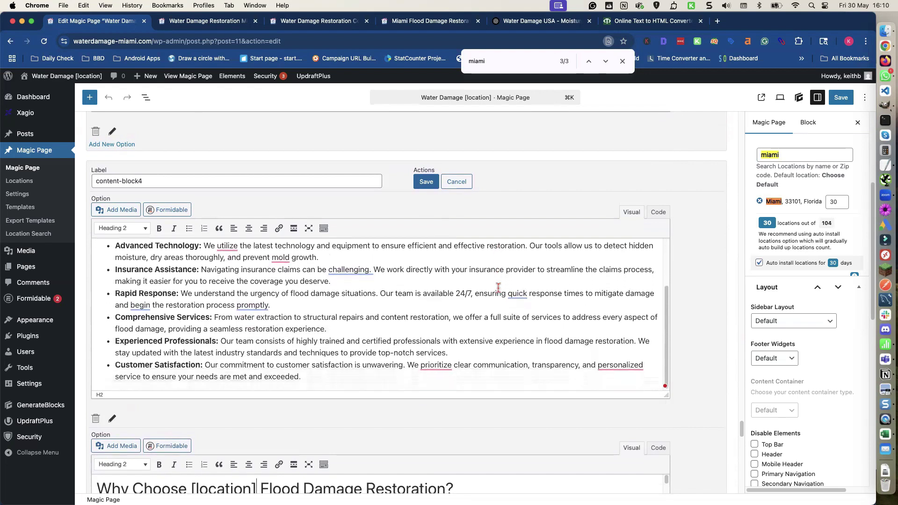
Replace "Miami" with [location] in the headings of the third and fourth content-block4 options
{"action": "scroll", "coordinate": [683, 305], "scroll_direction": "down", "scroll_amount": 6}
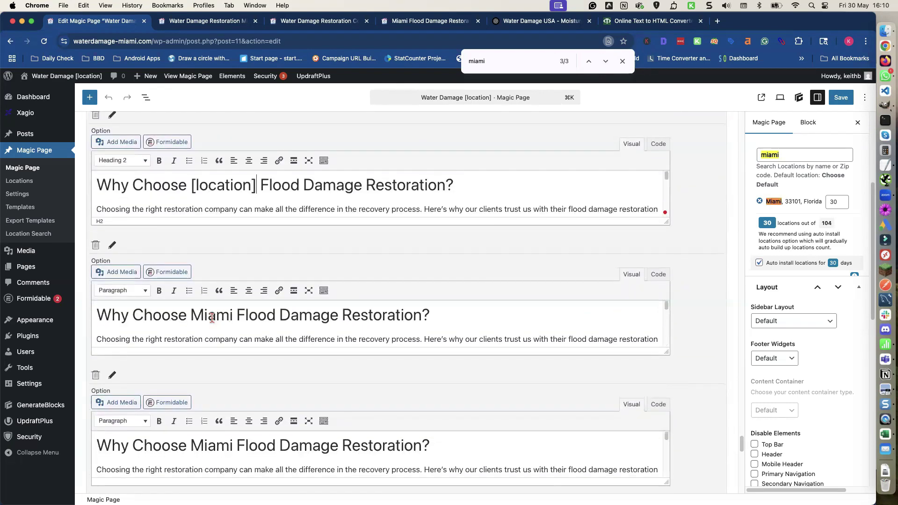
{"action": "double_click", "coordinate": [216, 321]}
{"action": "type", "text": "[location]"}
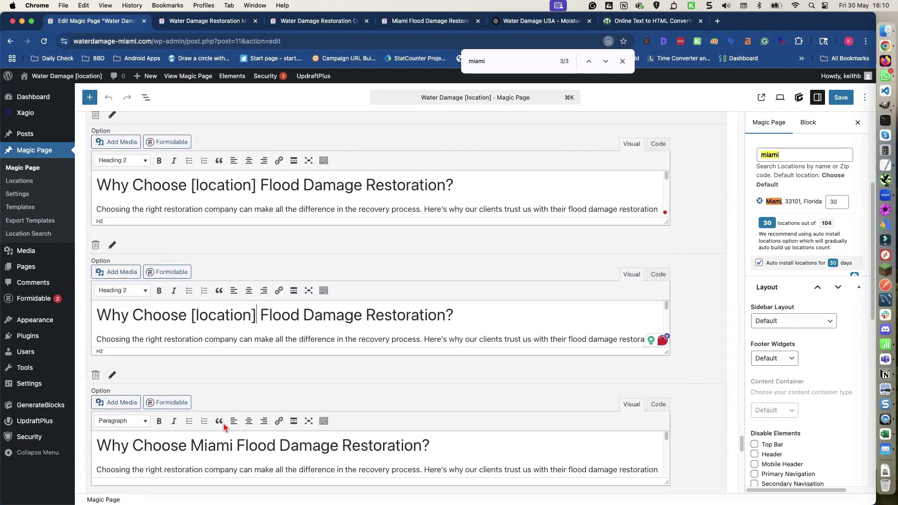
{"action": "double_click", "coordinate": [216, 446]}
{"action": "type", "text": "[location]"}
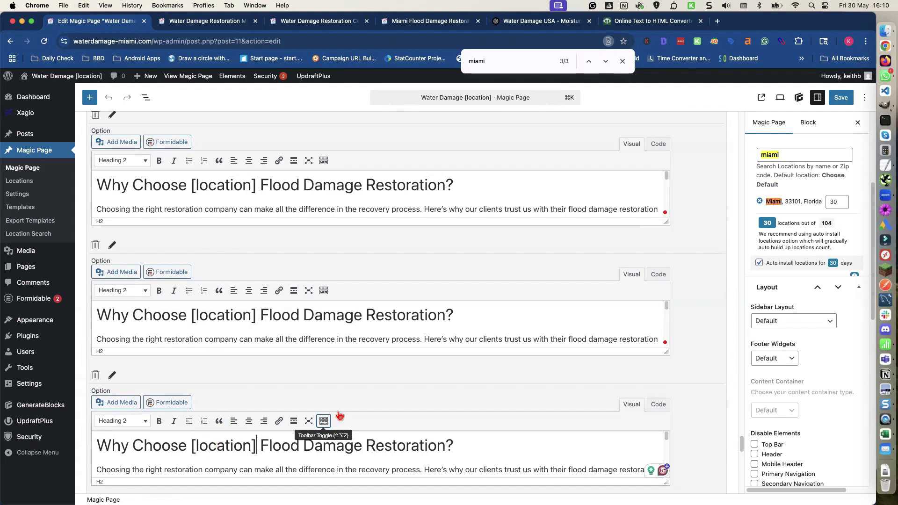
Save the edited content-block4 and content-block3 spintax shortcodes
{"action": "scroll", "coordinate": [685, 393], "scroll_direction": "down", "scroll_amount": 6}
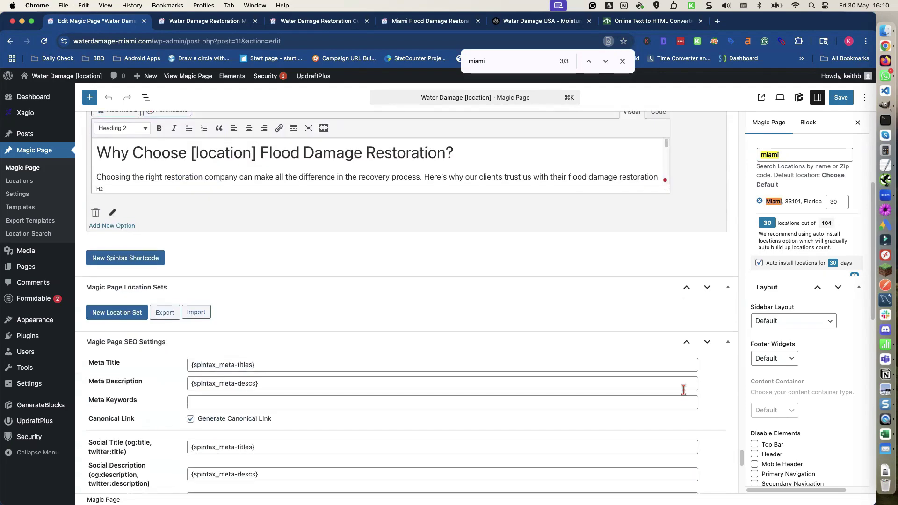
{"action": "scroll", "coordinate": [685, 395], "scroll_direction": "up", "scroll_amount": 4}
{"action": "scroll", "coordinate": [684, 396], "scroll_direction": "up", "scroll_amount": 5}
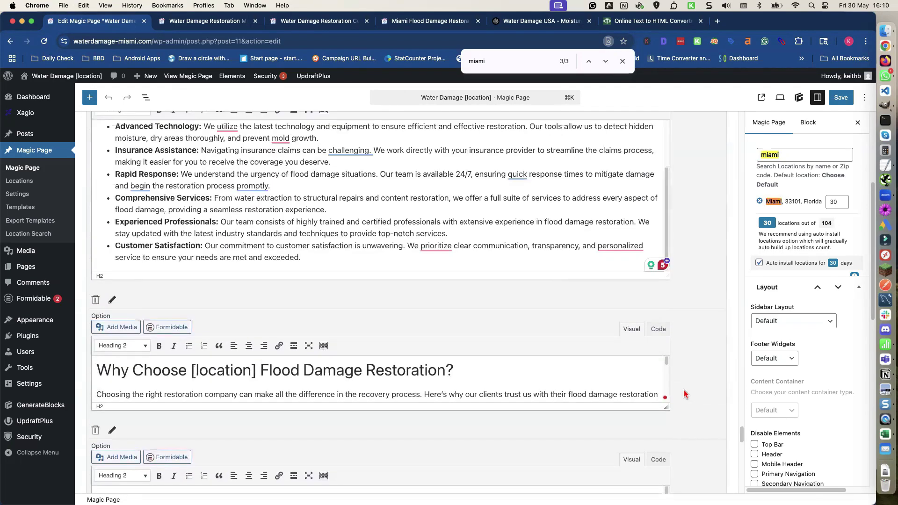
{"action": "scroll", "coordinate": [683, 395], "scroll_direction": "up", "scroll_amount": 4}
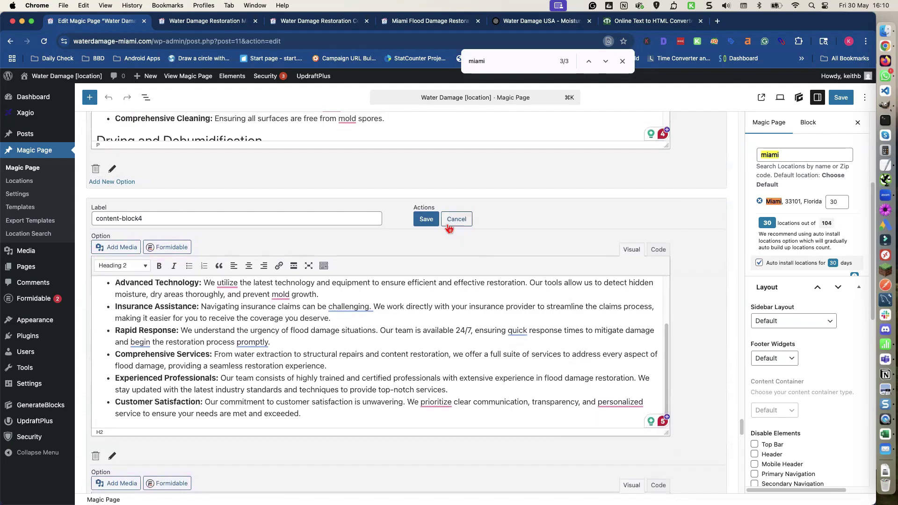
{"action": "left_click", "coordinate": [428, 219]}
{"action": "scroll", "coordinate": [427, 238], "scroll_direction": "up", "scroll_amount": 12}
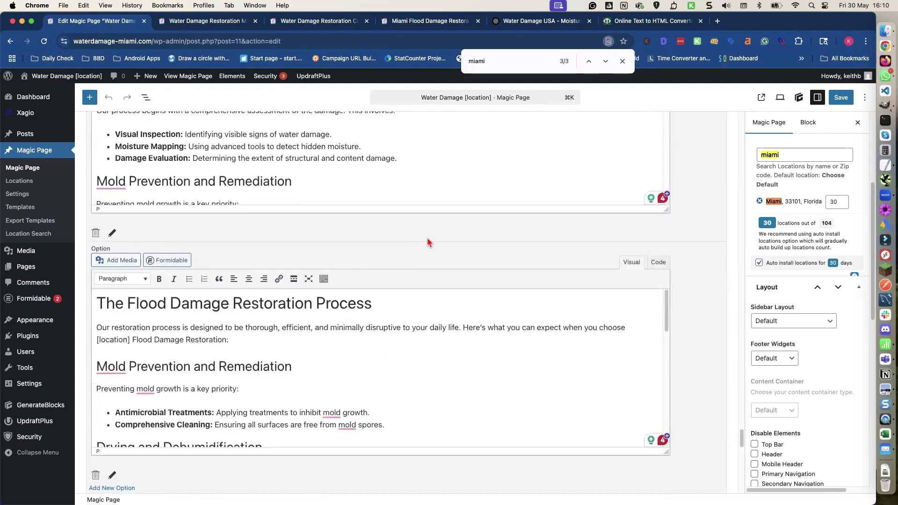
{"action": "scroll", "coordinate": [426, 237], "scroll_direction": "up", "scroll_amount": 10}
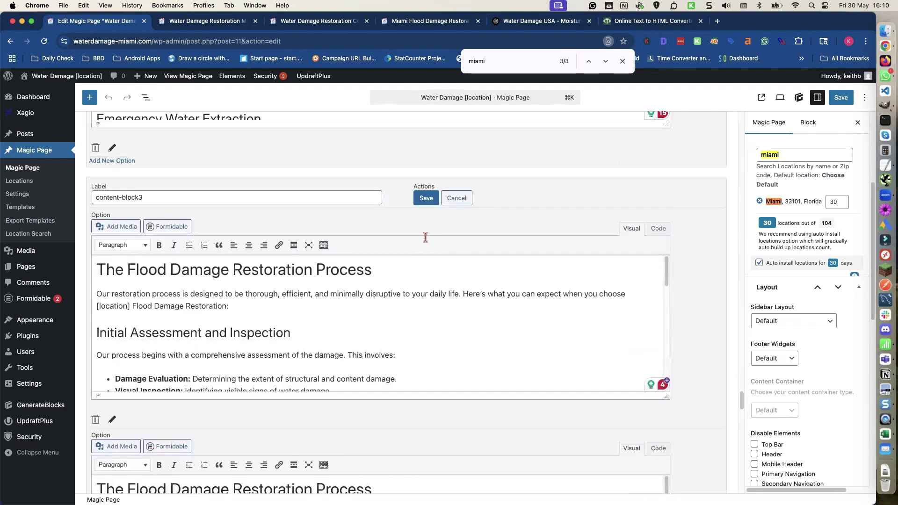
{"action": "left_click", "coordinate": [426, 198]}
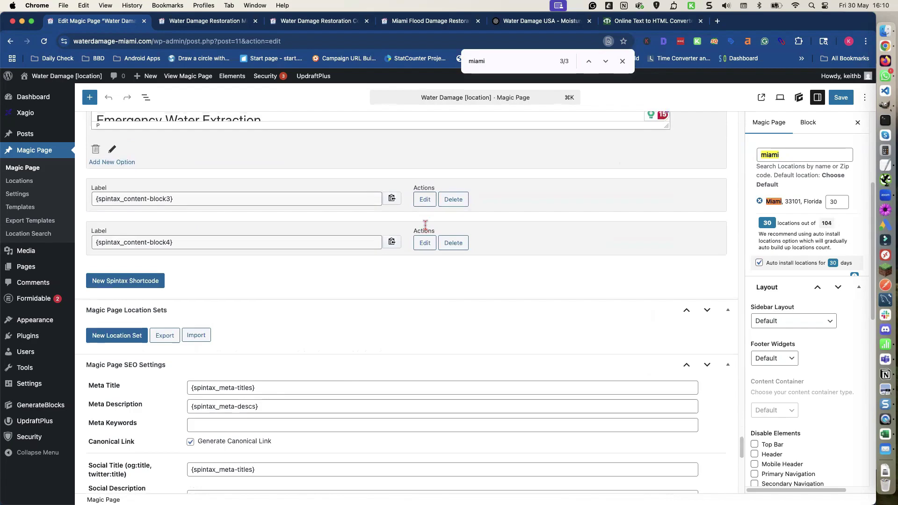
Save the content-block2 and content-block1 spintax shortcodes, and save the Water Damage [location] Magic Page
{"action": "scroll", "coordinate": [424, 226], "scroll_direction": "up", "scroll_amount": 5}
{"action": "scroll", "coordinate": [425, 227], "scroll_direction": "up", "scroll_amount": 8}
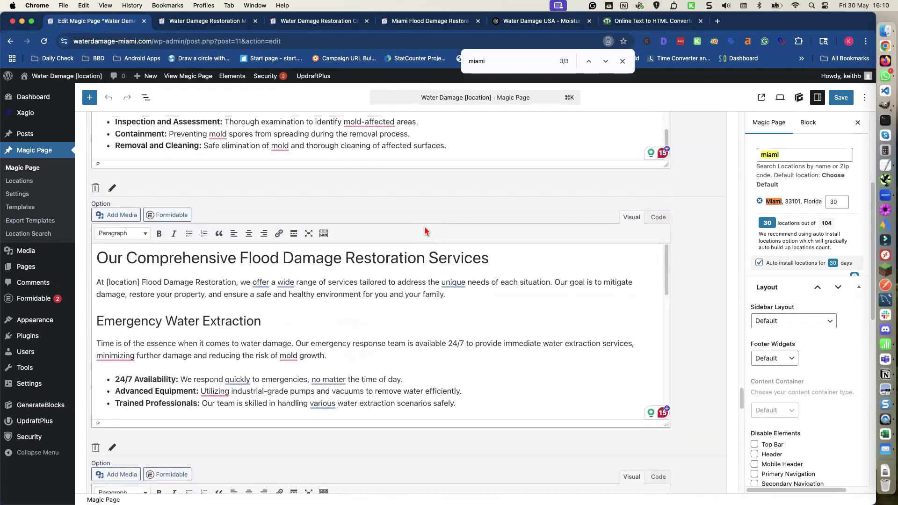
{"action": "scroll", "coordinate": [424, 226], "scroll_direction": "up", "scroll_amount": 4}
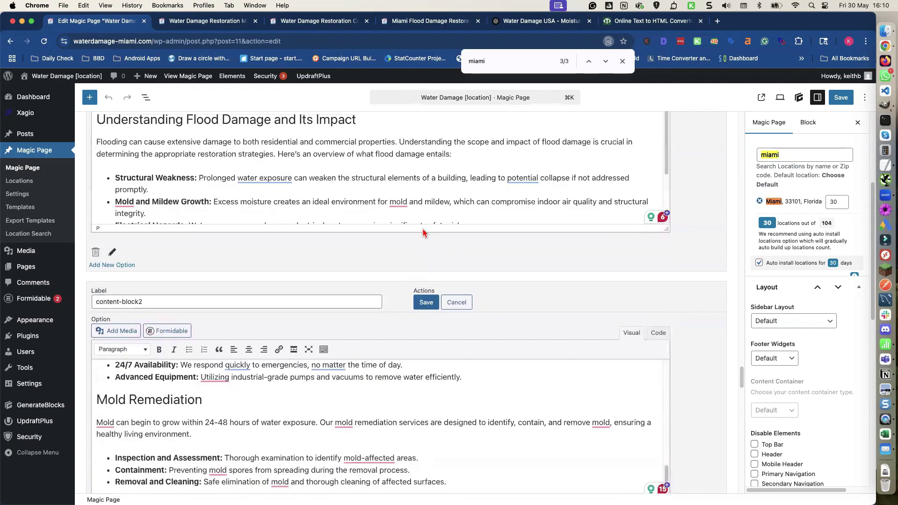
{"action": "left_click", "coordinate": [426, 303]}
{"action": "scroll", "coordinate": [430, 281], "scroll_direction": "up", "scroll_amount": 5}
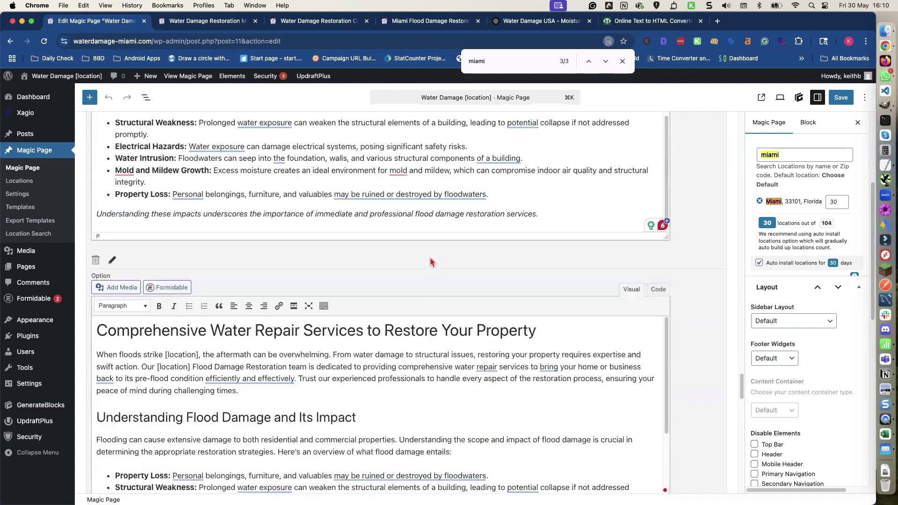
{"action": "scroll", "coordinate": [431, 262], "scroll_direction": "up", "scroll_amount": 10}
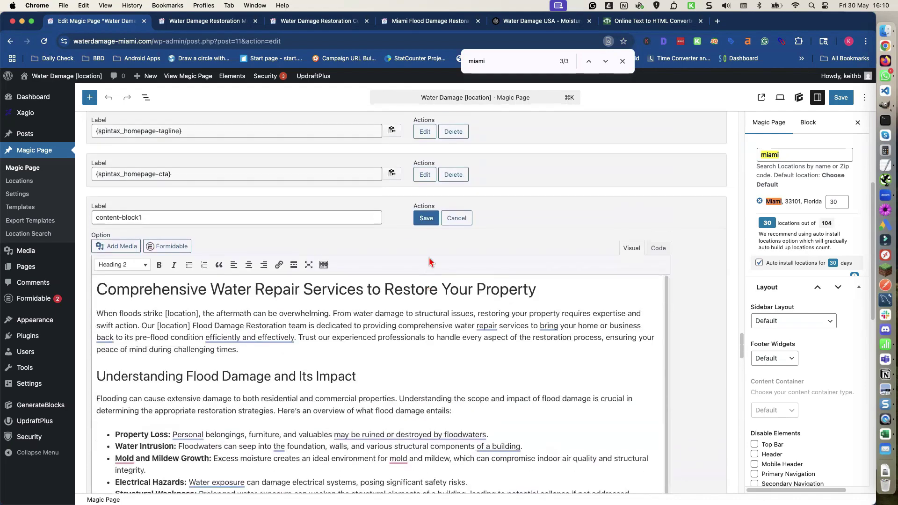
{"action": "left_click", "coordinate": [426, 218]}
{"action": "scroll", "coordinate": [475, 243], "scroll_direction": "up", "scroll_amount": 3}
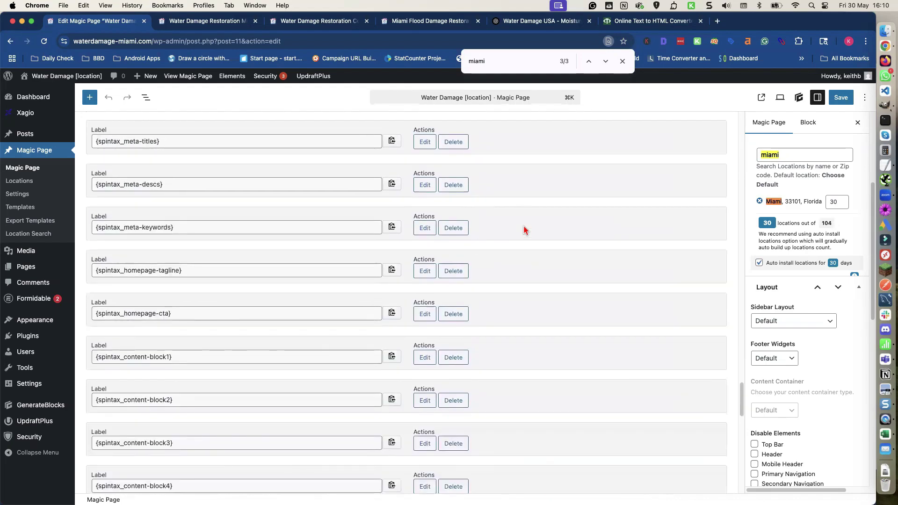
{"action": "left_click", "coordinate": [841, 99]}
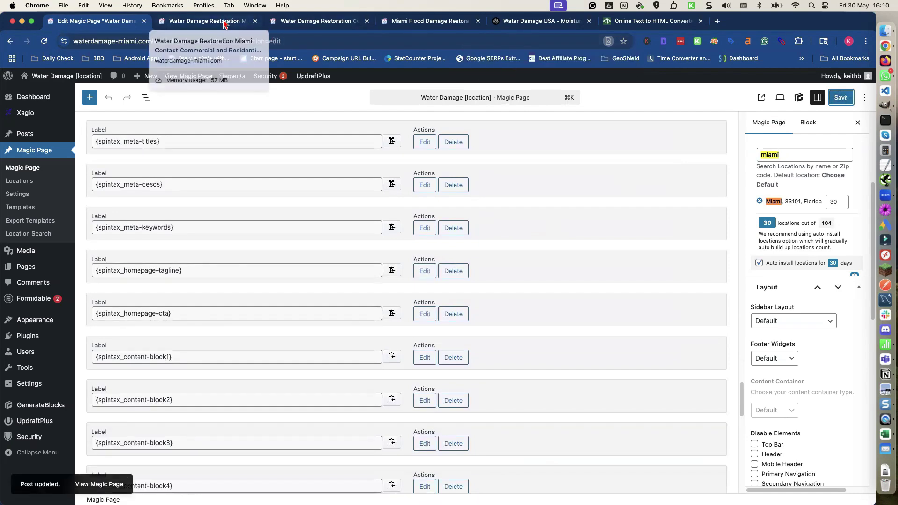
Reload the live flood-remediation location page and review its content blocks, FAQs and nearby areas for correctly filled-in location names
{"action": "left_click", "coordinate": [225, 24]}
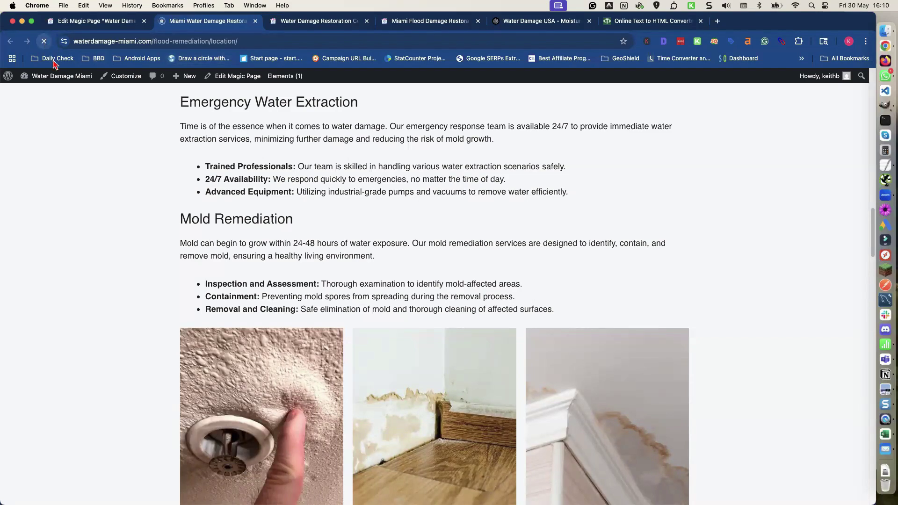
{"action": "scroll", "coordinate": [334, 169], "scroll_direction": "down", "scroll_amount": 1}
{"action": "scroll", "coordinate": [334, 169], "scroll_direction": "up", "scroll_amount": 1}
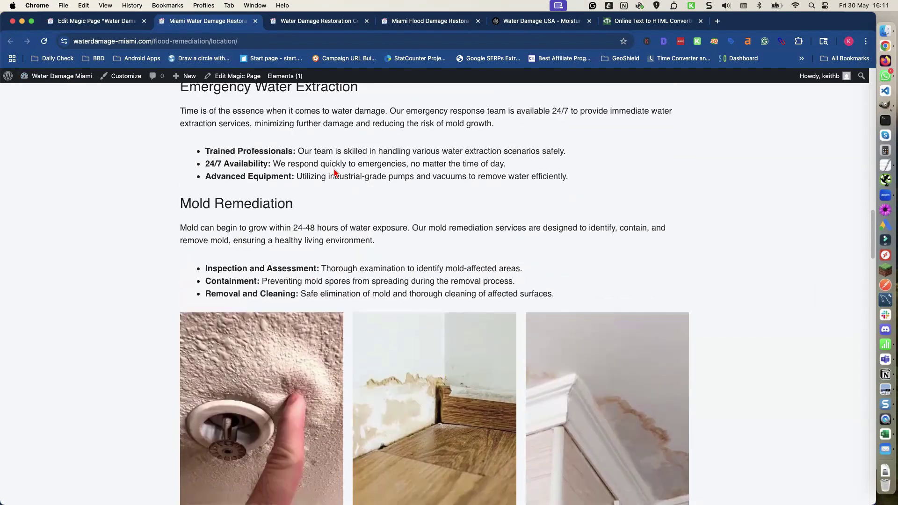
{"action": "scroll", "coordinate": [334, 172], "scroll_direction": "up", "scroll_amount": 15}
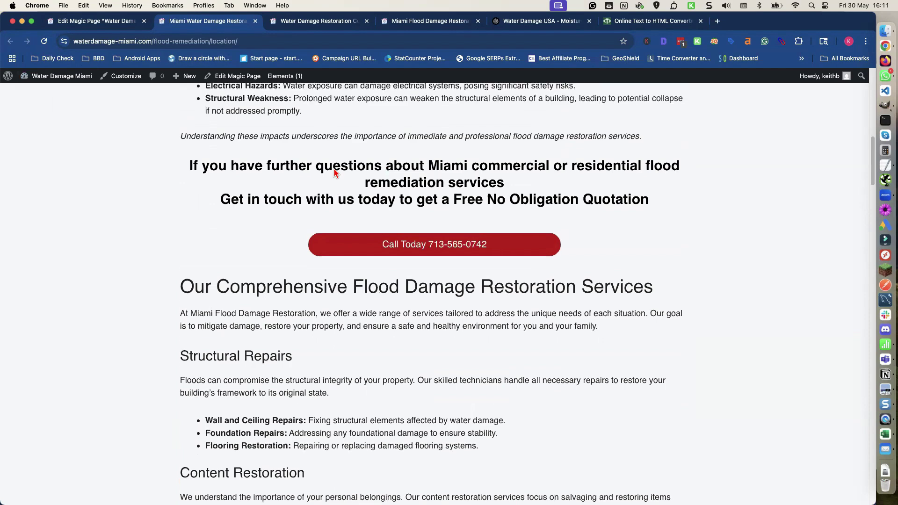
{"action": "scroll", "coordinate": [335, 172], "scroll_direction": "up", "scroll_amount": 8}
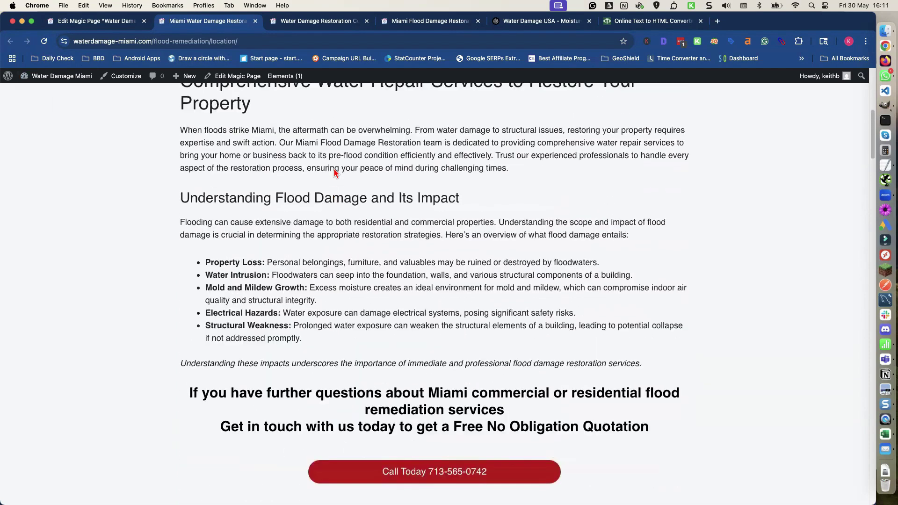
{"action": "scroll", "coordinate": [335, 172], "scroll_direction": "up", "scroll_amount": 5}
{"action": "scroll", "coordinate": [353, 218], "scroll_direction": "down", "scroll_amount": 4}
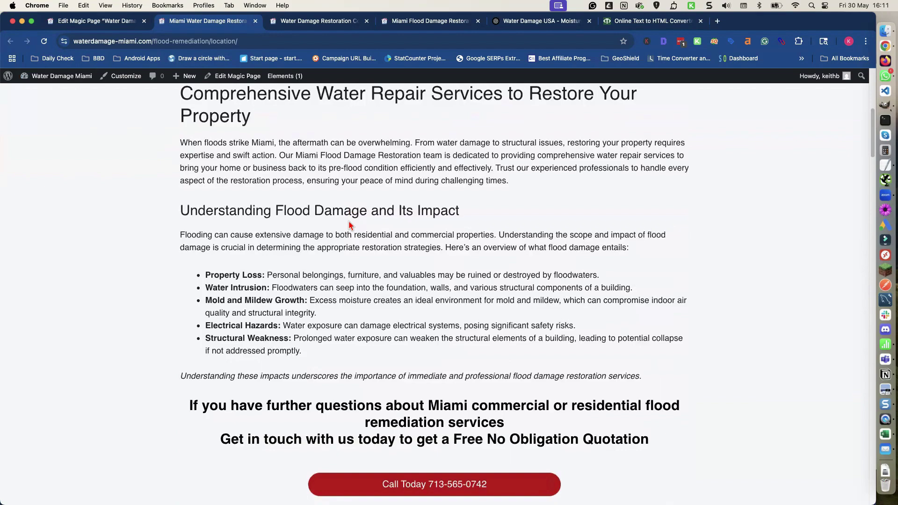
{"action": "double_click", "coordinate": [308, 155]}
{"action": "scroll", "coordinate": [300, 193], "scroll_direction": "down", "scroll_amount": 20}
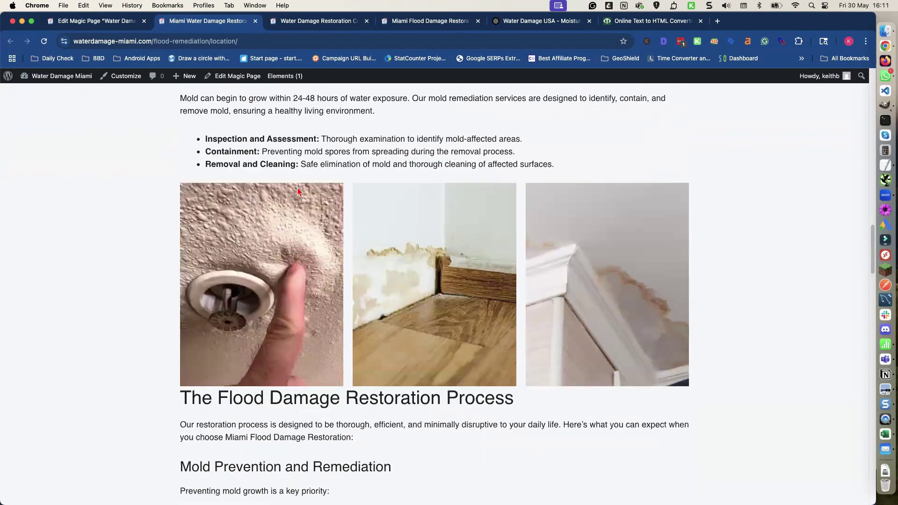
{"action": "scroll", "coordinate": [298, 191], "scroll_direction": "down", "scroll_amount": 20}
{"action": "scroll", "coordinate": [297, 191], "scroll_direction": "down", "scroll_amount": 15}
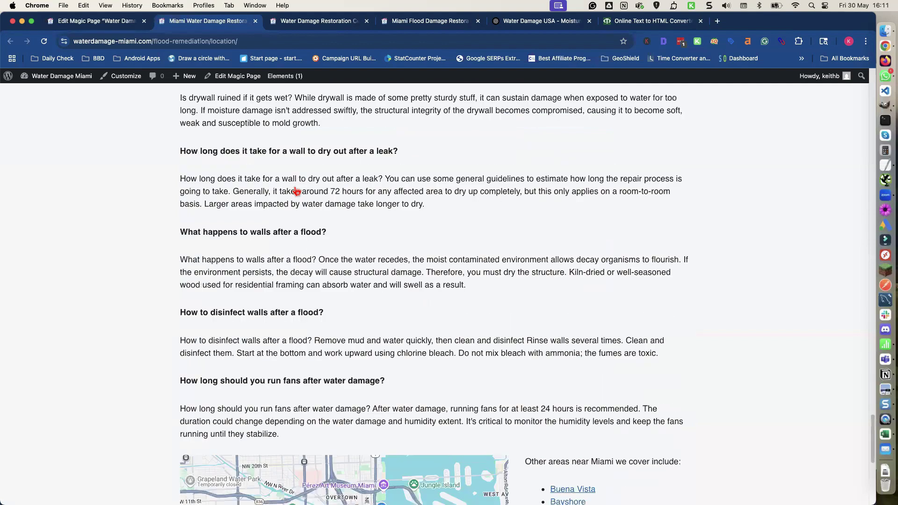
Open the Bayshore page from the nearby areas list and check its headings and paragraphs for the filled-in location name
{"action": "scroll", "coordinate": [532, 209], "scroll_direction": "down", "scroll_amount": 6}
{"action": "left_click", "coordinate": [563, 207]}
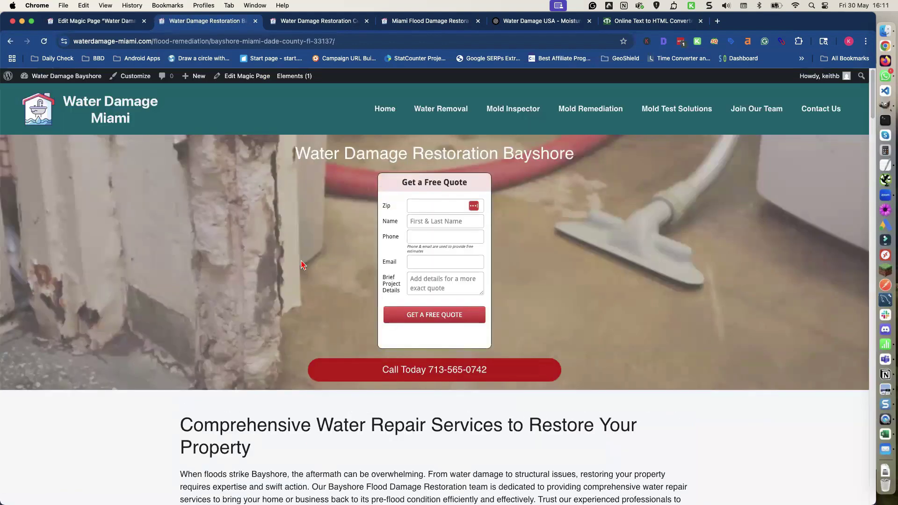
{"action": "scroll", "coordinate": [256, 276], "scroll_direction": "down", "scroll_amount": 2}
{"action": "scroll", "coordinate": [257, 276], "scroll_direction": "down", "scroll_amount": 3}
{"action": "double_click", "coordinate": [262, 250]}
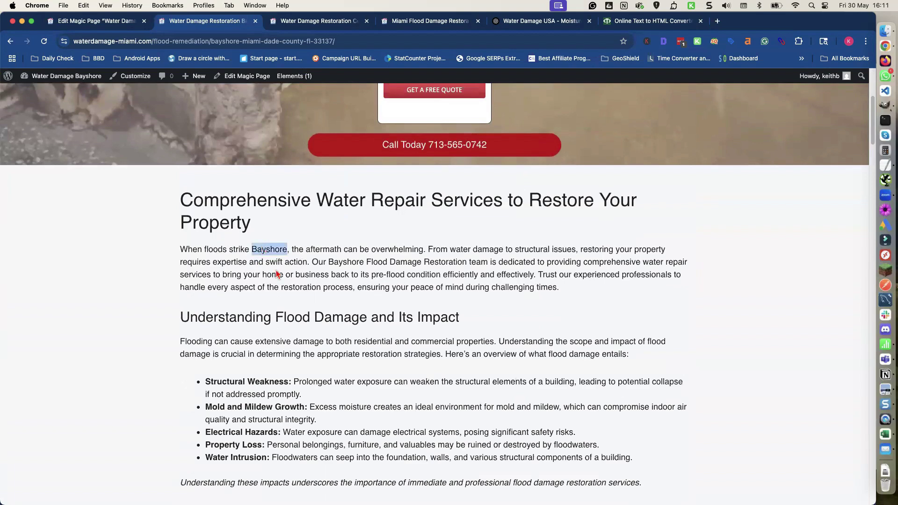
{"action": "double_click", "coordinate": [333, 262]}
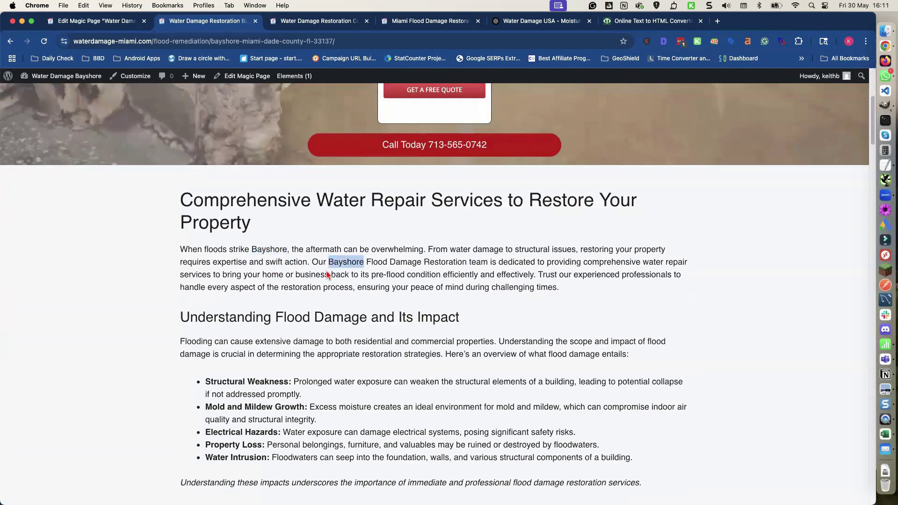
{"action": "scroll", "coordinate": [332, 286], "scroll_direction": "down", "scroll_amount": 3}
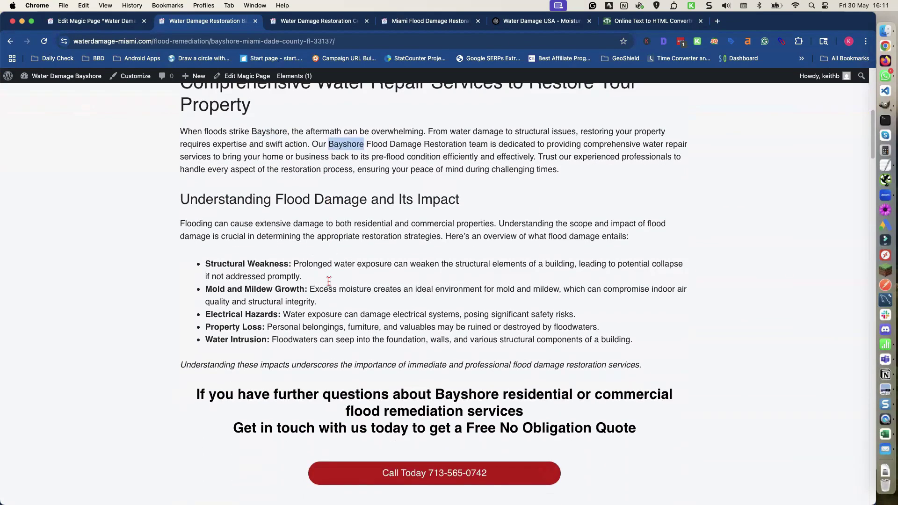
{"action": "scroll", "coordinate": [323, 276], "scroll_direction": "down", "scroll_amount": 6}
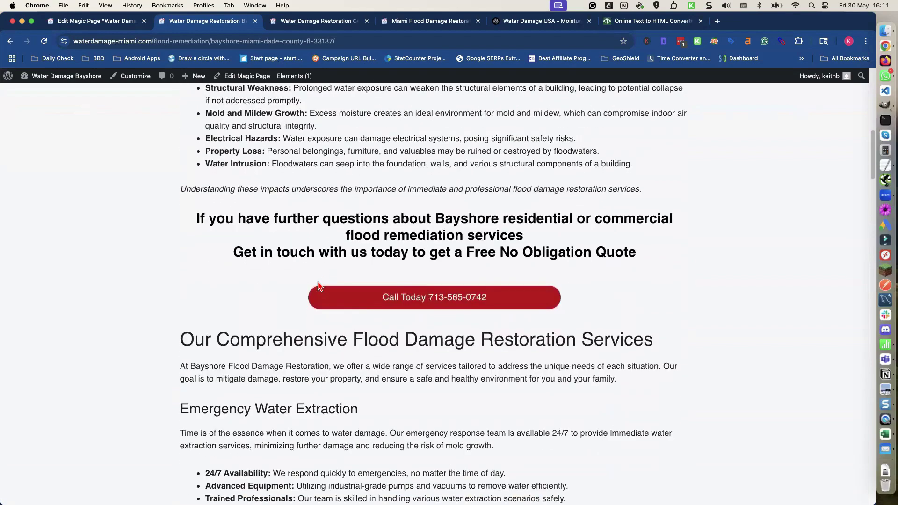
{"action": "double_click", "coordinate": [219, 224]}
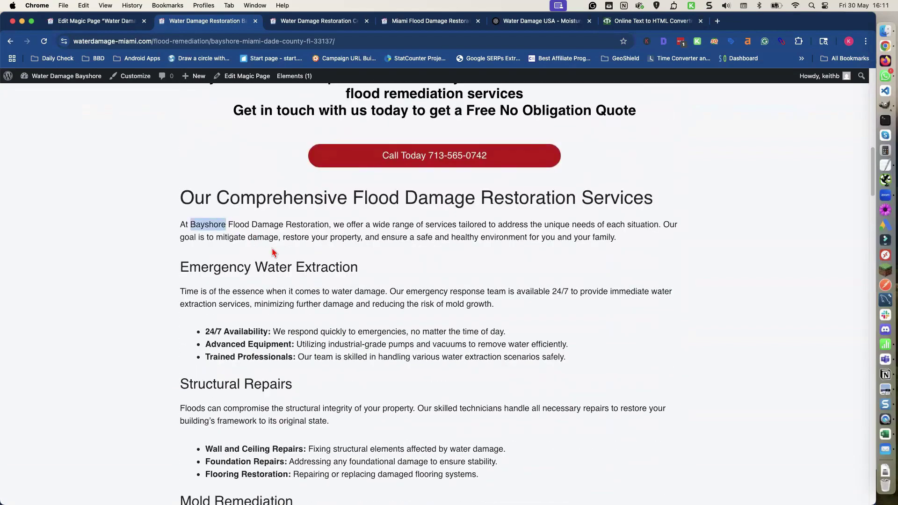
{"action": "scroll", "coordinate": [270, 251], "scroll_direction": "down", "scroll_amount": 8}
{"action": "scroll", "coordinate": [271, 252], "scroll_direction": "down", "scroll_amount": 2}
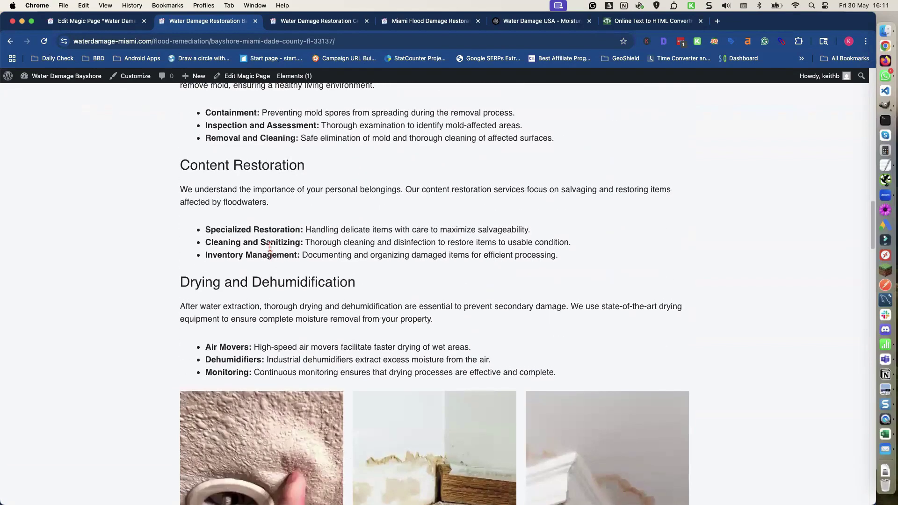
Search the Bayshore page for "miami" and look through its content sections from the beginning for leftover hard-coded mentions
{"action": "scroll", "coordinate": [267, 252], "scroll_direction": "up", "scroll_amount": 4}
{"action": "key", "text": "super+f"}
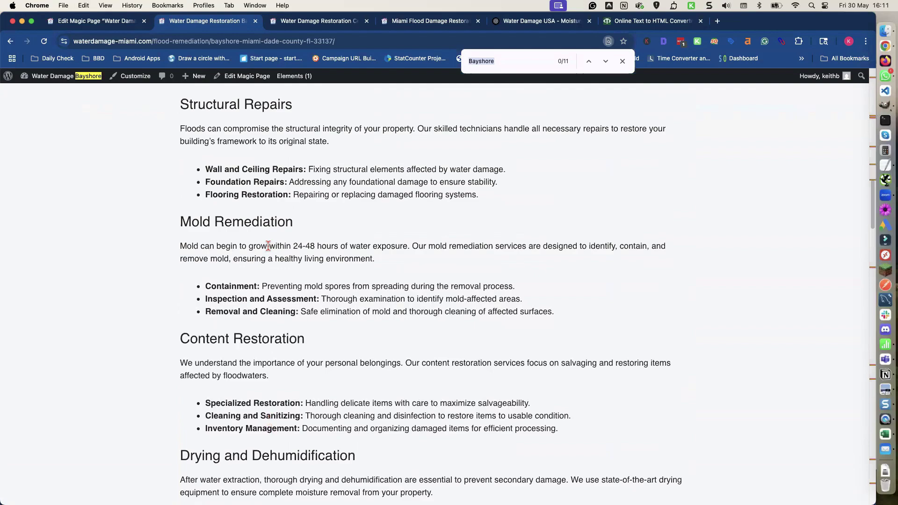
{"action": "type", "text": "miami"}
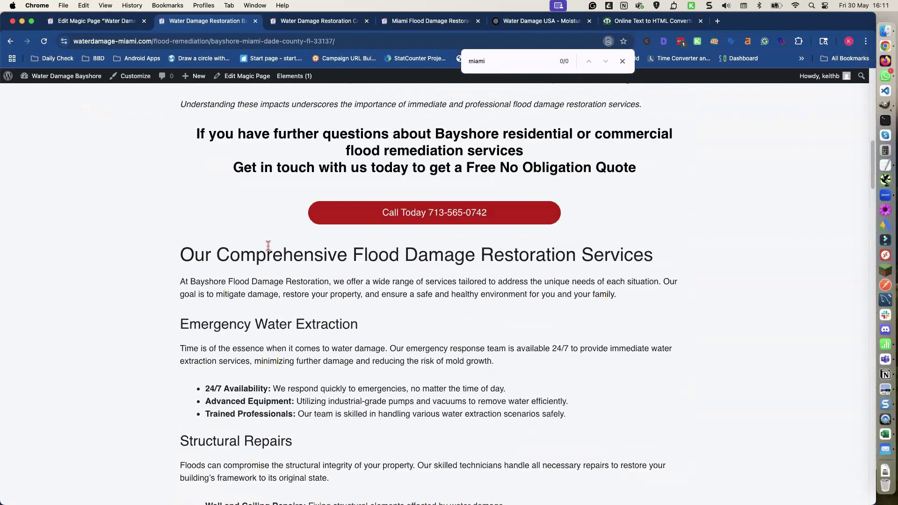
{"action": "scroll", "coordinate": [283, 245], "scroll_direction": "up", "scroll_amount": 10}
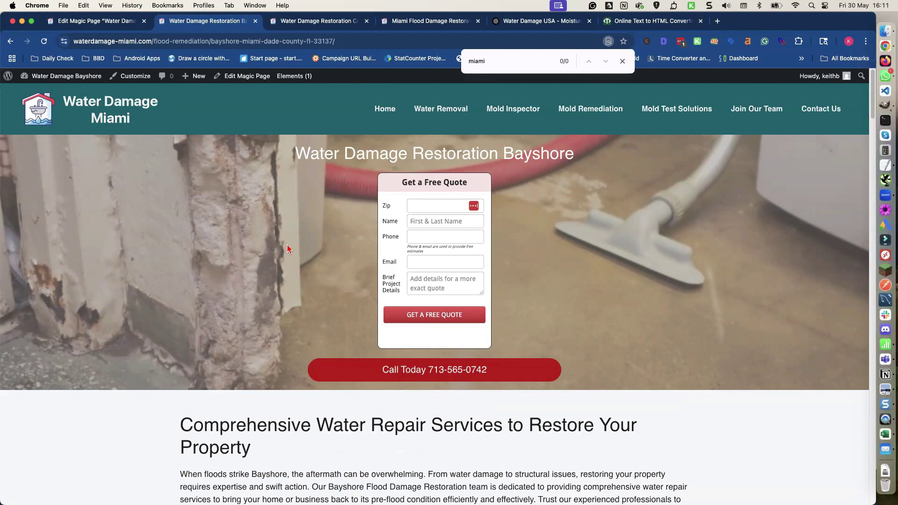
{"action": "scroll", "coordinate": [242, 347], "scroll_direction": "down", "scroll_amount": 15}
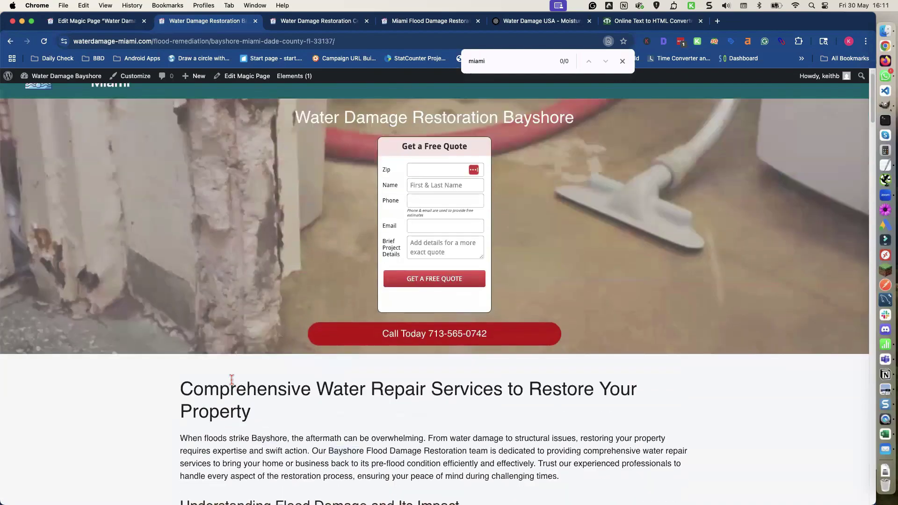
{"action": "scroll", "coordinate": [225, 380], "scroll_direction": "down", "scroll_amount": 8}
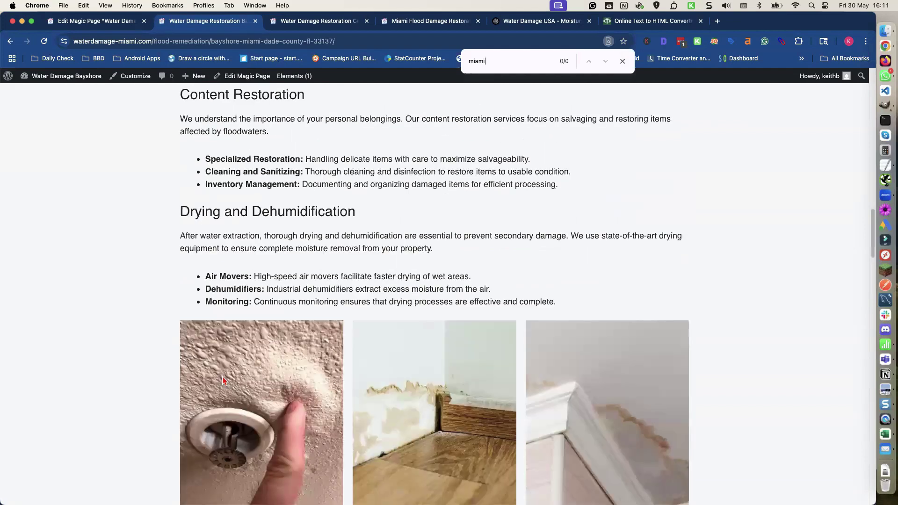
{"action": "scroll", "coordinate": [216, 381], "scroll_direction": "down", "scroll_amount": 20}
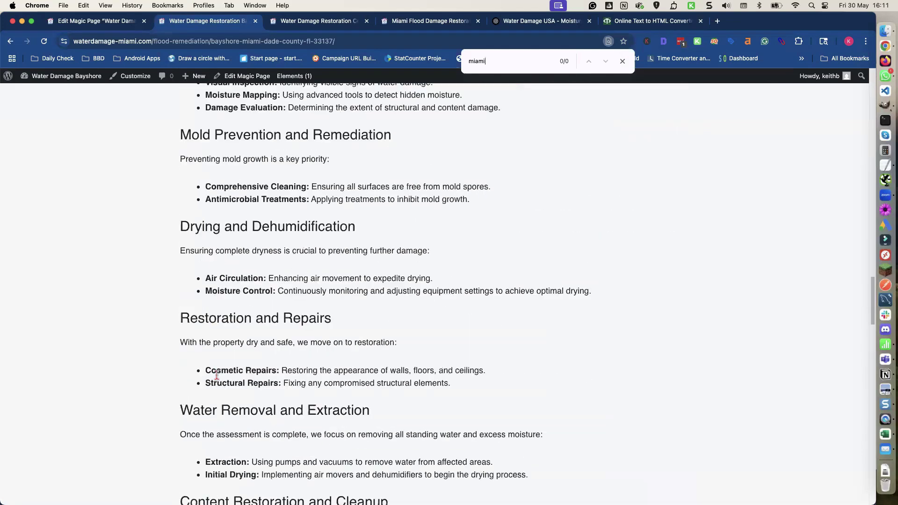
{"action": "scroll", "coordinate": [215, 379], "scroll_direction": "down", "scroll_amount": 1}
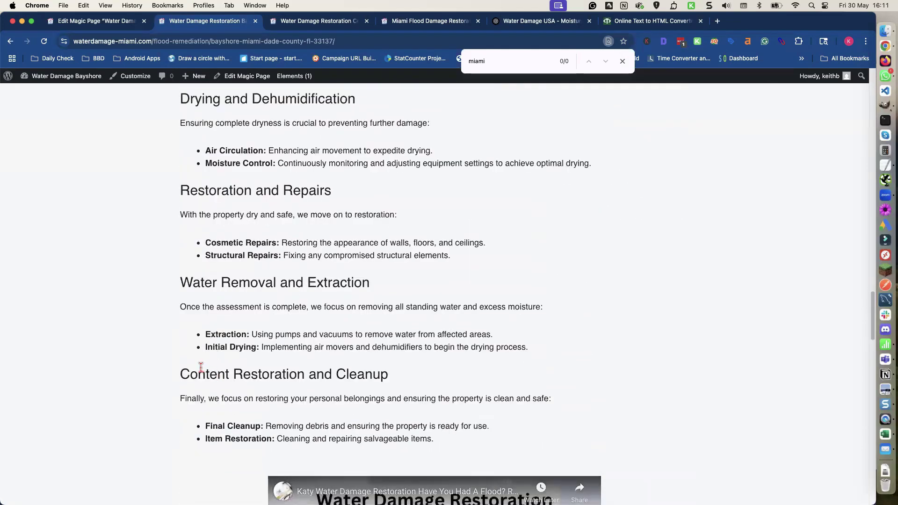